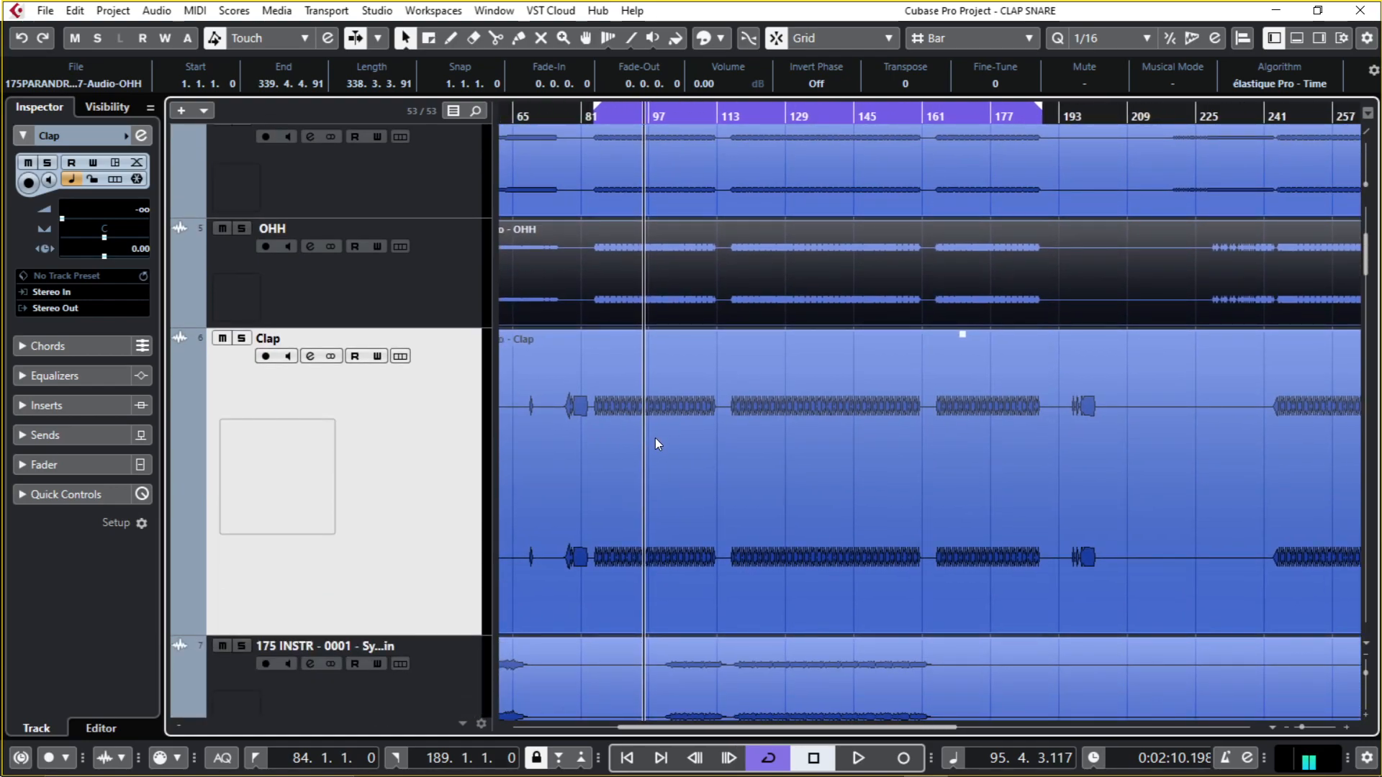
{"action": "left_click_drag", "start_coordinate": [705, 404], "coordinate": [680, 529]}
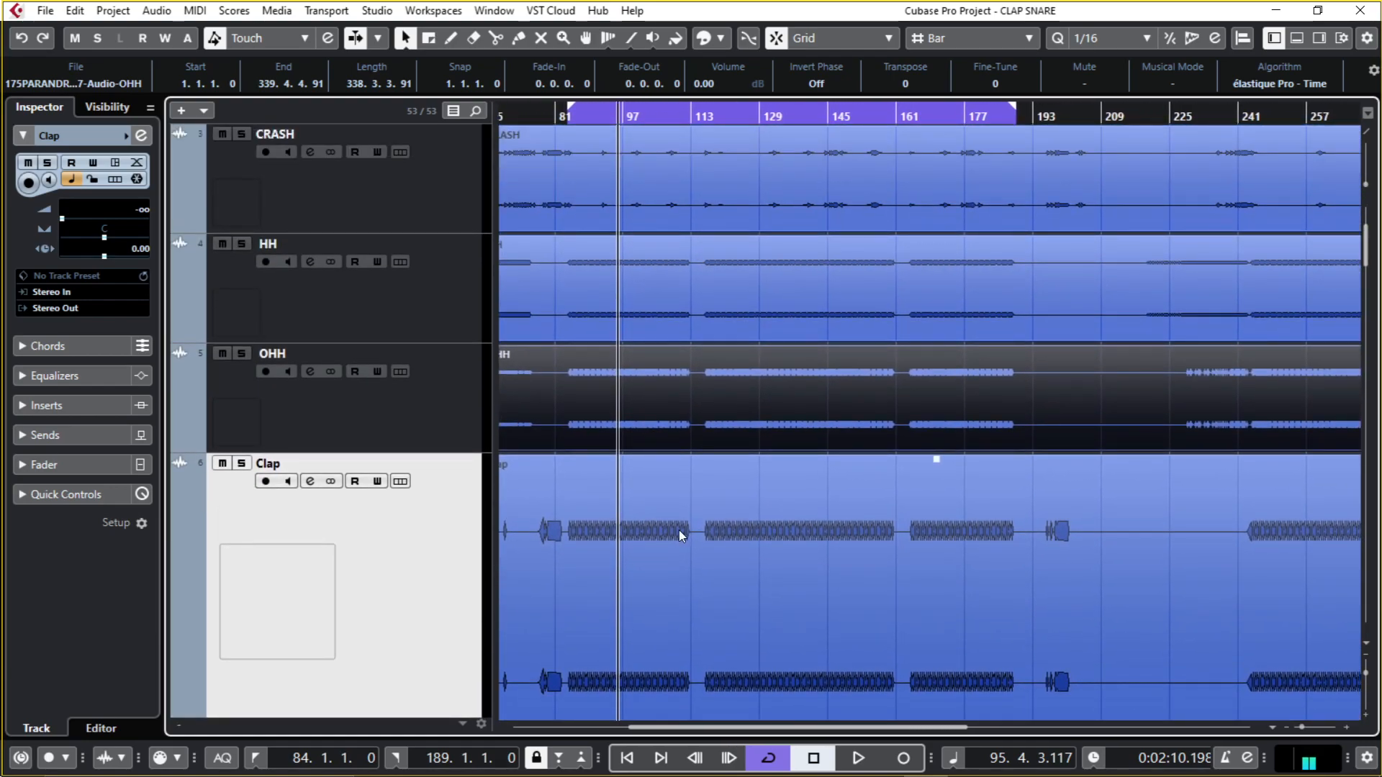
{"action": "scroll", "coordinate": [680, 482], "scroll_direction": "up", "scroll_amount": 4}
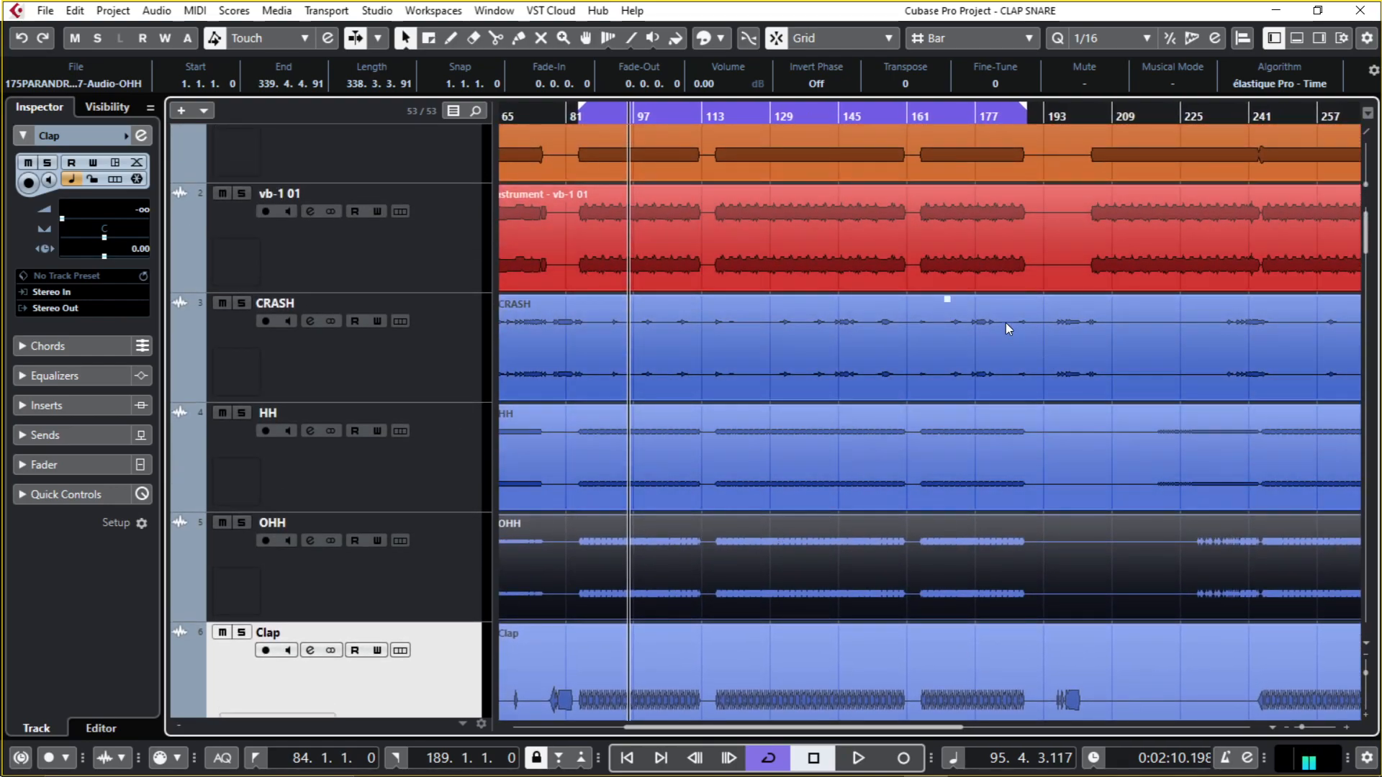
{"action": "left_click_drag", "start_coordinate": [710, 620], "coordinate": [724, 659]}
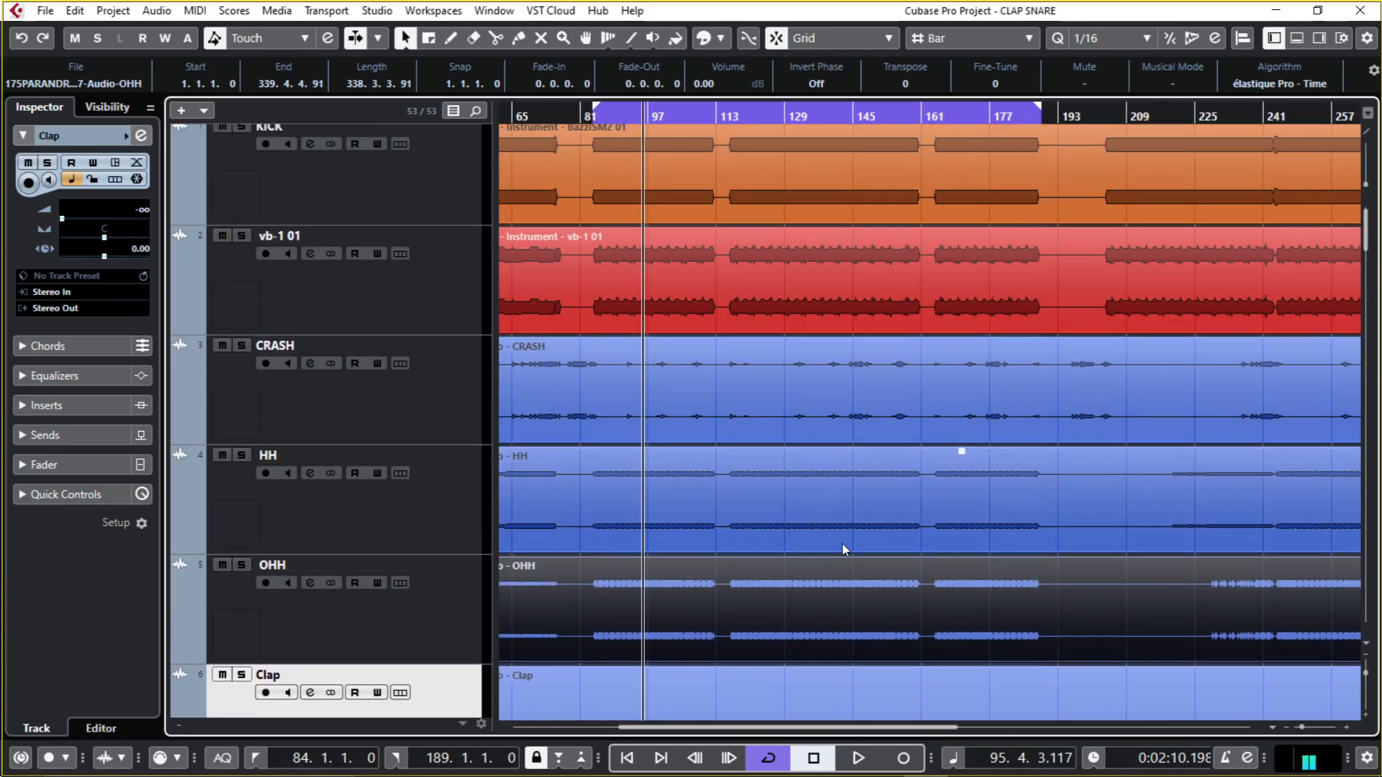
{"action": "left_click_drag", "start_coordinate": [841, 548], "coordinate": [819, 289]}
{"action": "left_click_drag", "start_coordinate": [716, 570], "coordinate": [743, 440]}
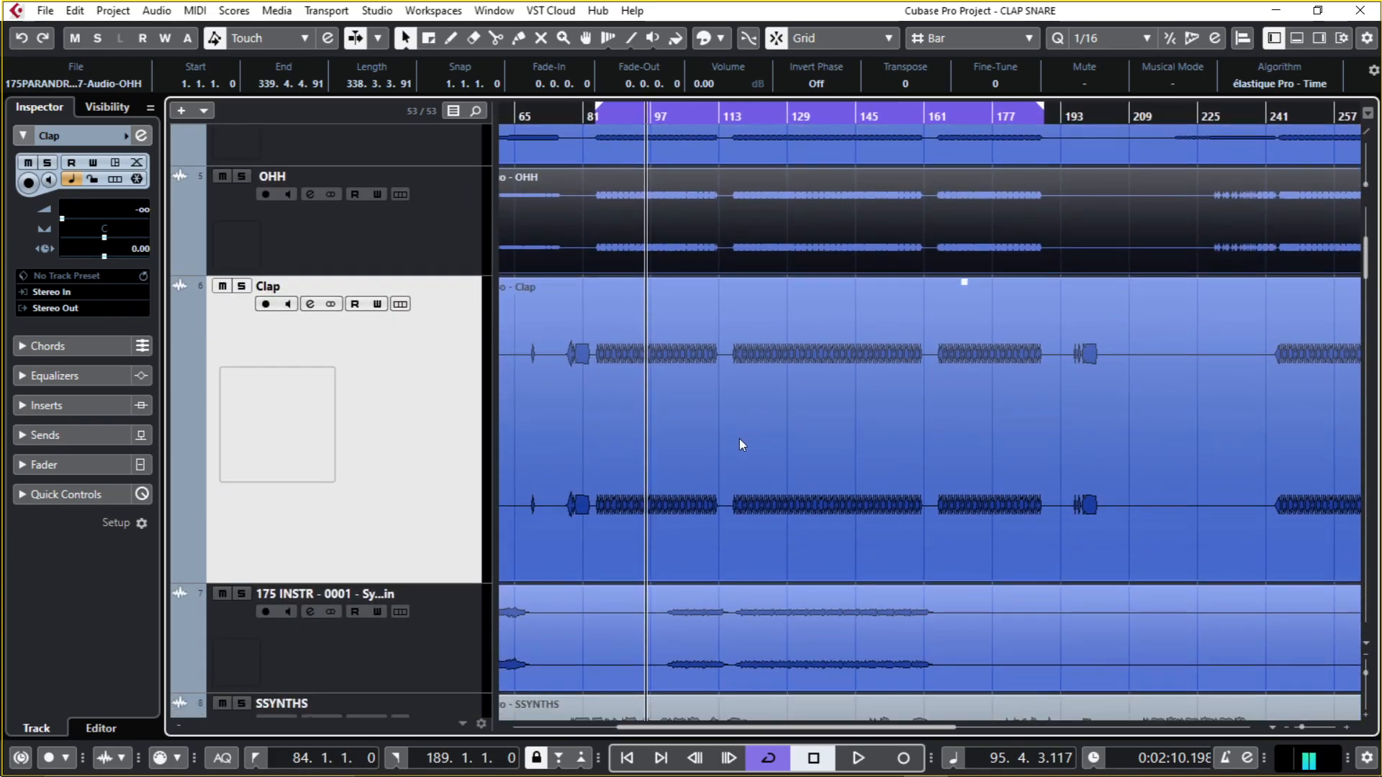
- Play the mix, restart it from about bar 84, and examine the Clap track's waveform alongside the other drum tracks
{"action": "key", "text": "space"}
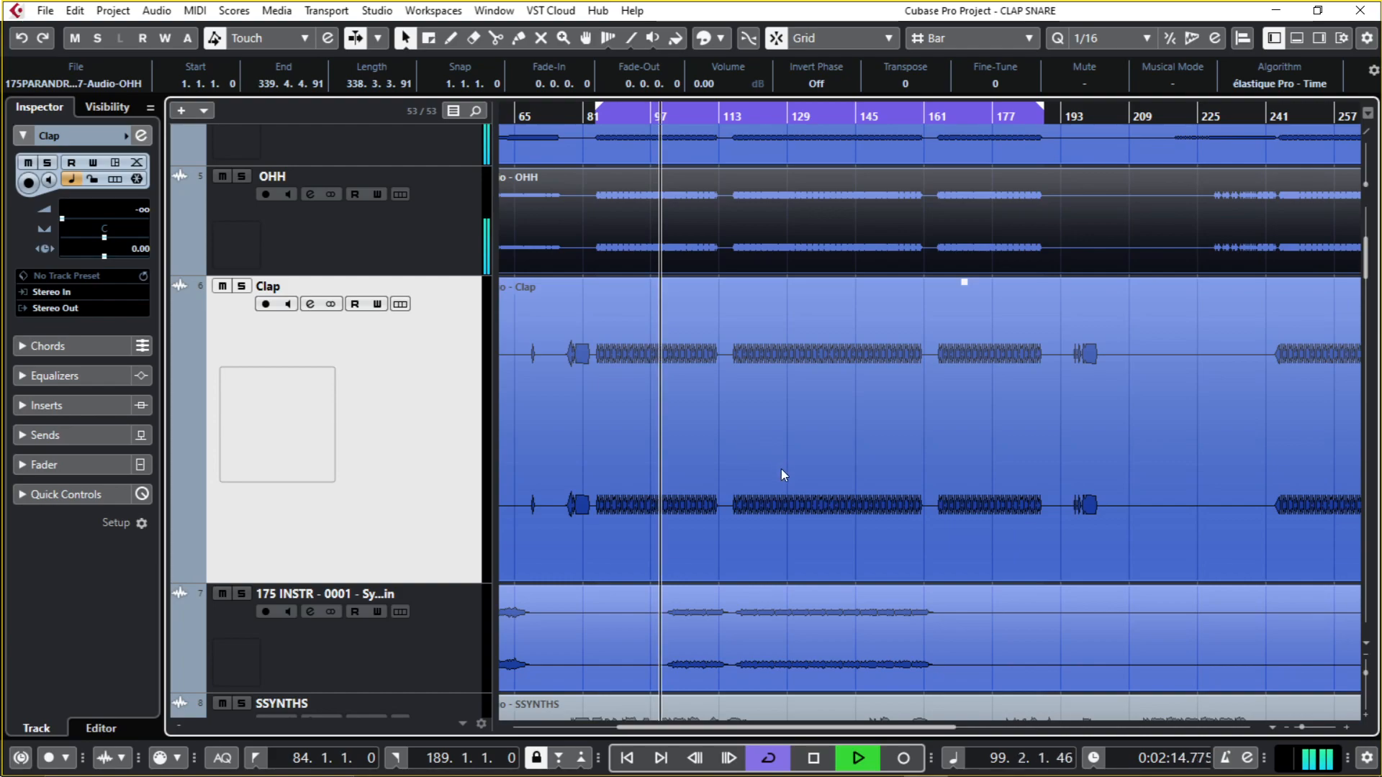
{"action": "left_click_drag", "start_coordinate": [780, 464], "coordinate": [752, 388]}
{"action": "left_click_drag", "start_coordinate": [634, 435], "coordinate": [668, 534]}
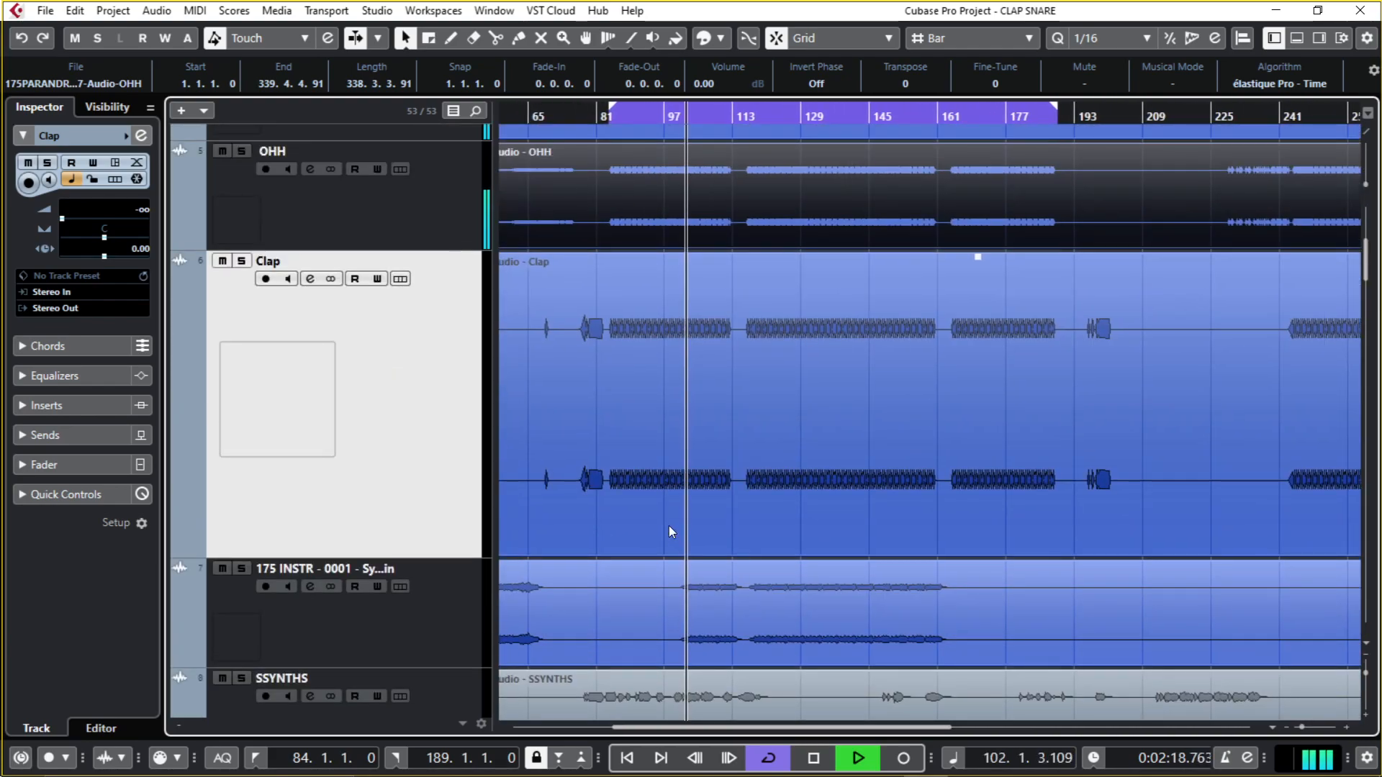
{"action": "left_click_drag", "start_coordinate": [667, 308], "coordinate": [675, 388]}
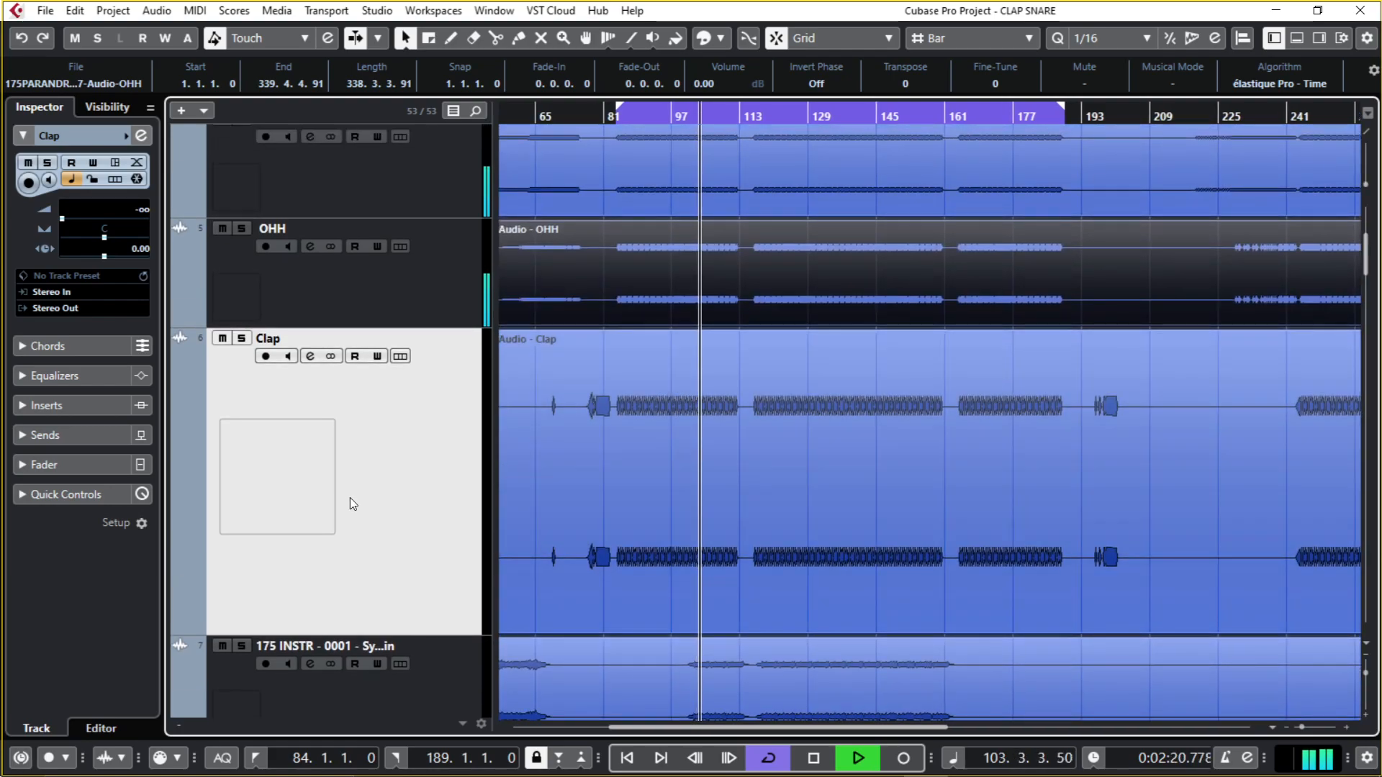
{"action": "scroll", "coordinate": [455, 439], "scroll_direction": "up", "scroll_amount": 5}
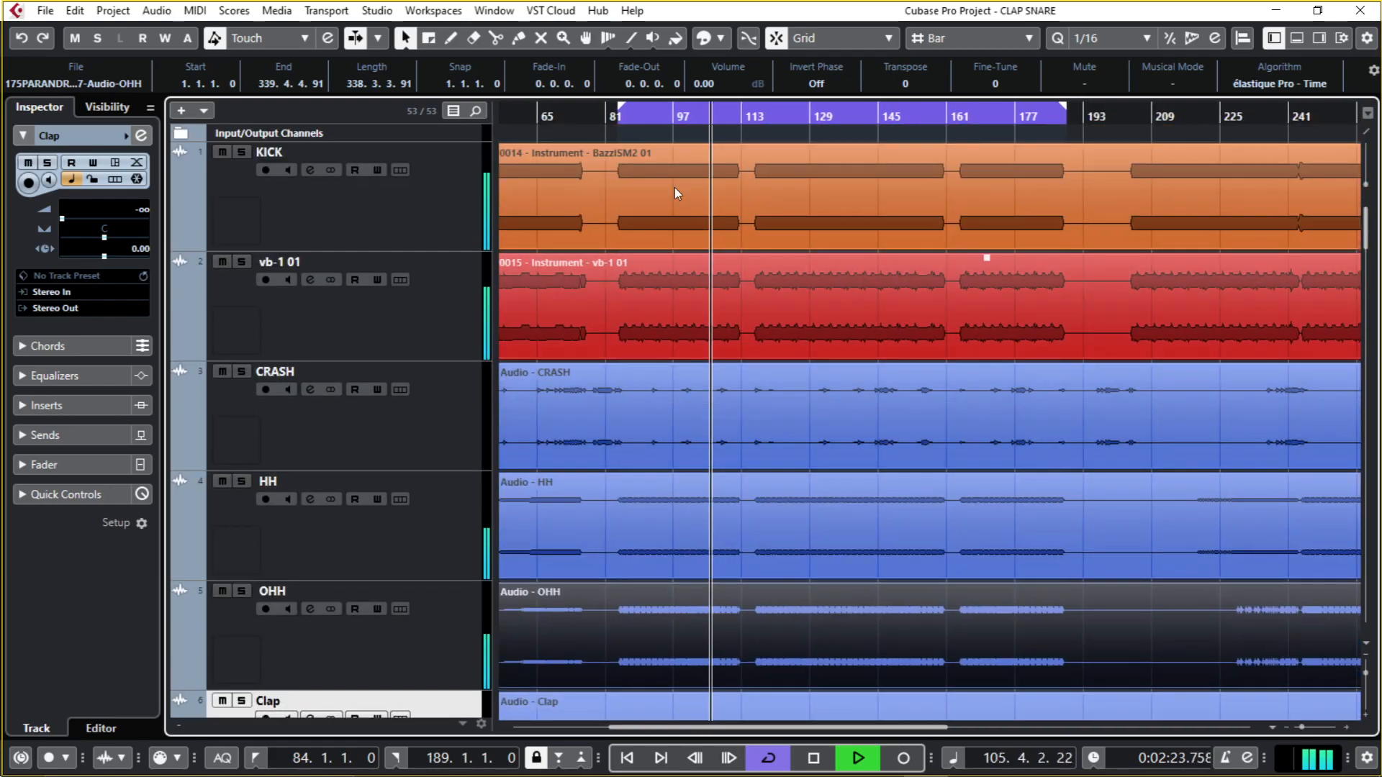
{"action": "left_click_drag", "start_coordinate": [624, 116], "coordinate": [593, 144]}
{"action": "scroll", "coordinate": [765, 595], "scroll_direction": "down", "scroll_amount": 6}
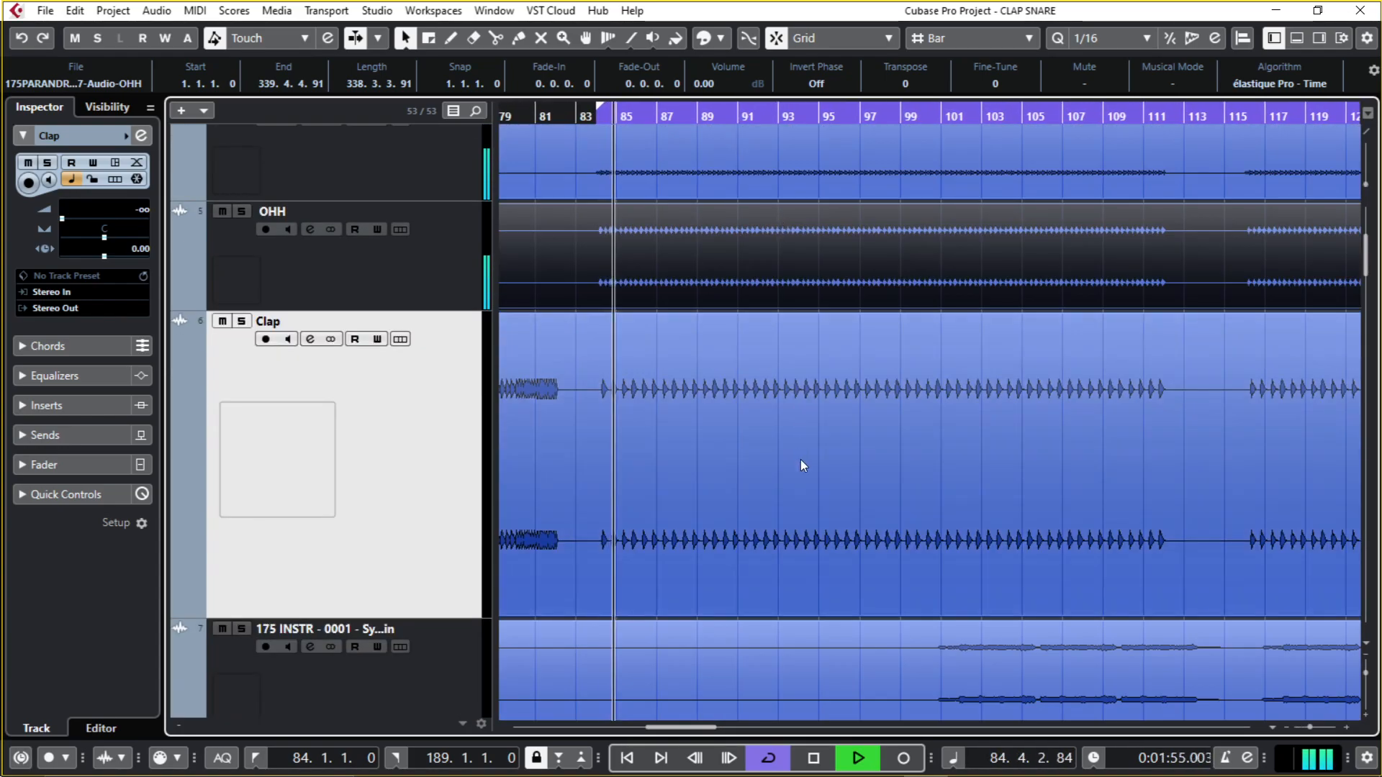
{"action": "scroll", "coordinate": [691, 273], "scroll_direction": "up", "scroll_amount": 1}
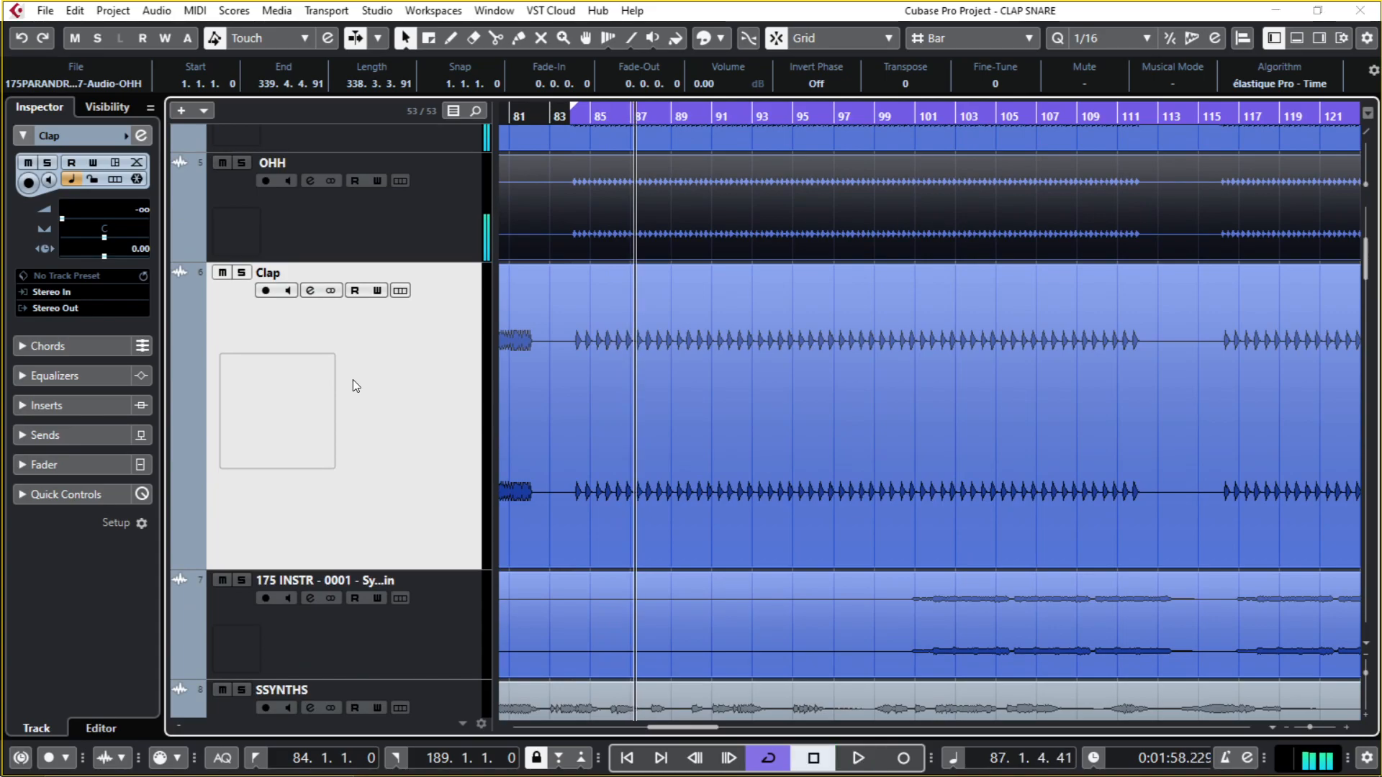
- Raise the Clap channel's volume fader to 1.12 dB in the MixConsole
{"action": "key", "text": "F3"}
{"action": "left_click_drag", "start_coordinate": [521, 657], "coordinate": [520, 564]}
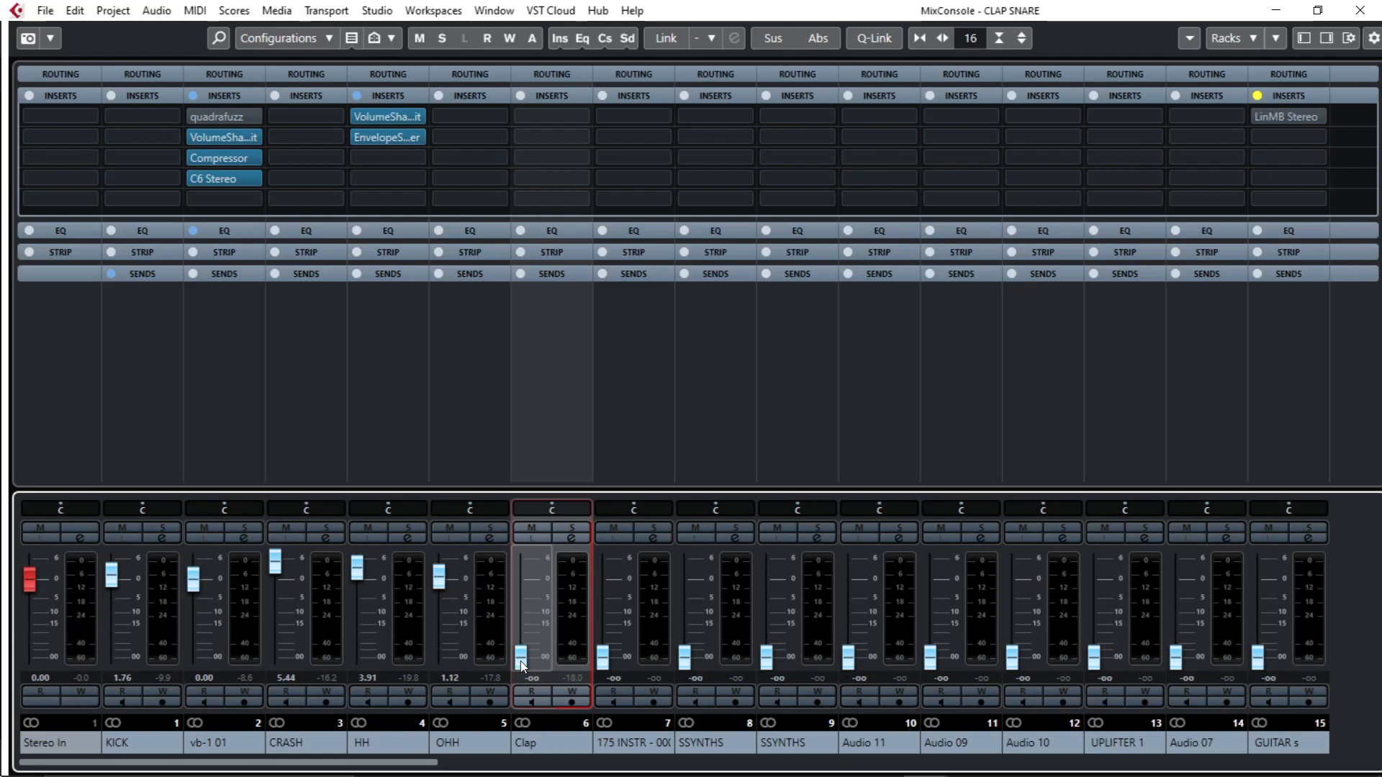
{"action": "left_click_drag", "start_coordinate": [522, 662], "coordinate": [524, 589]}
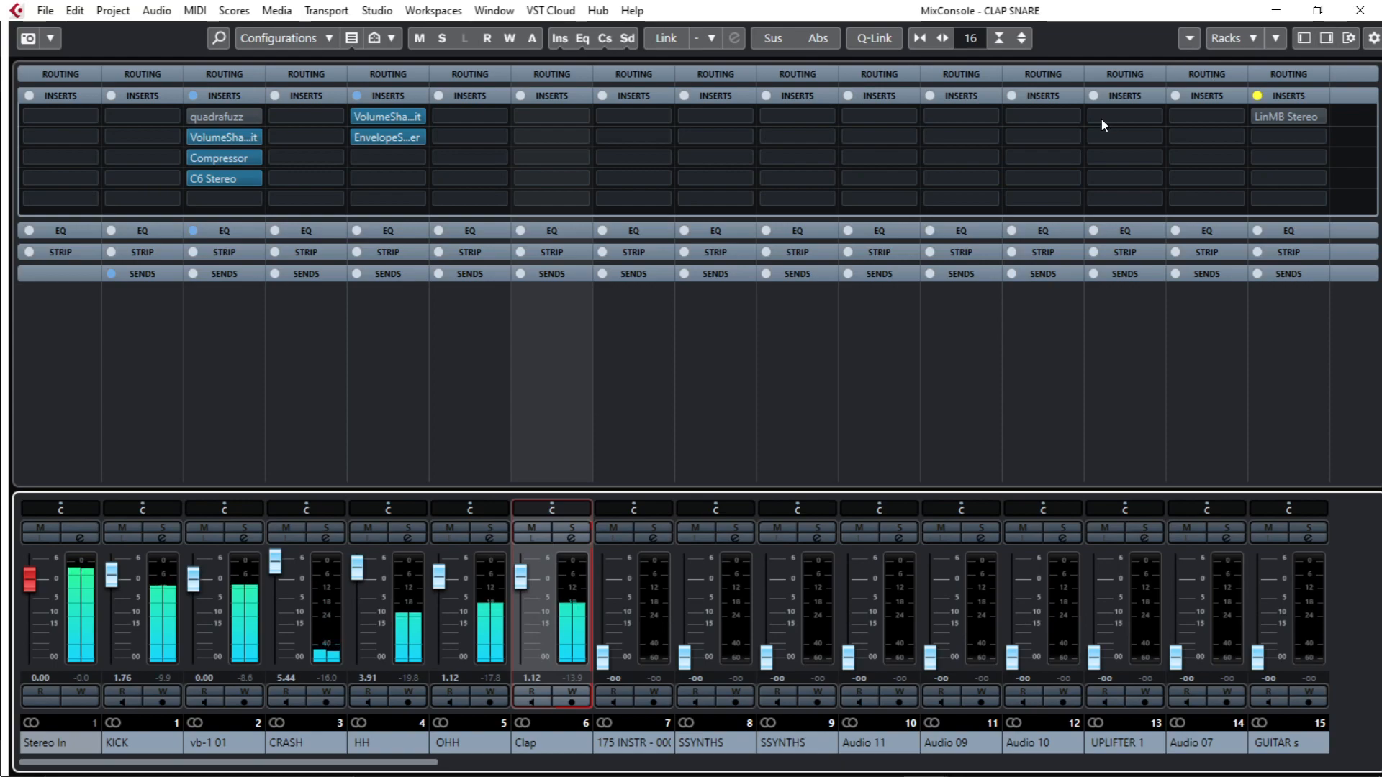
{"action": "left_click", "coordinate": [523, 116]}
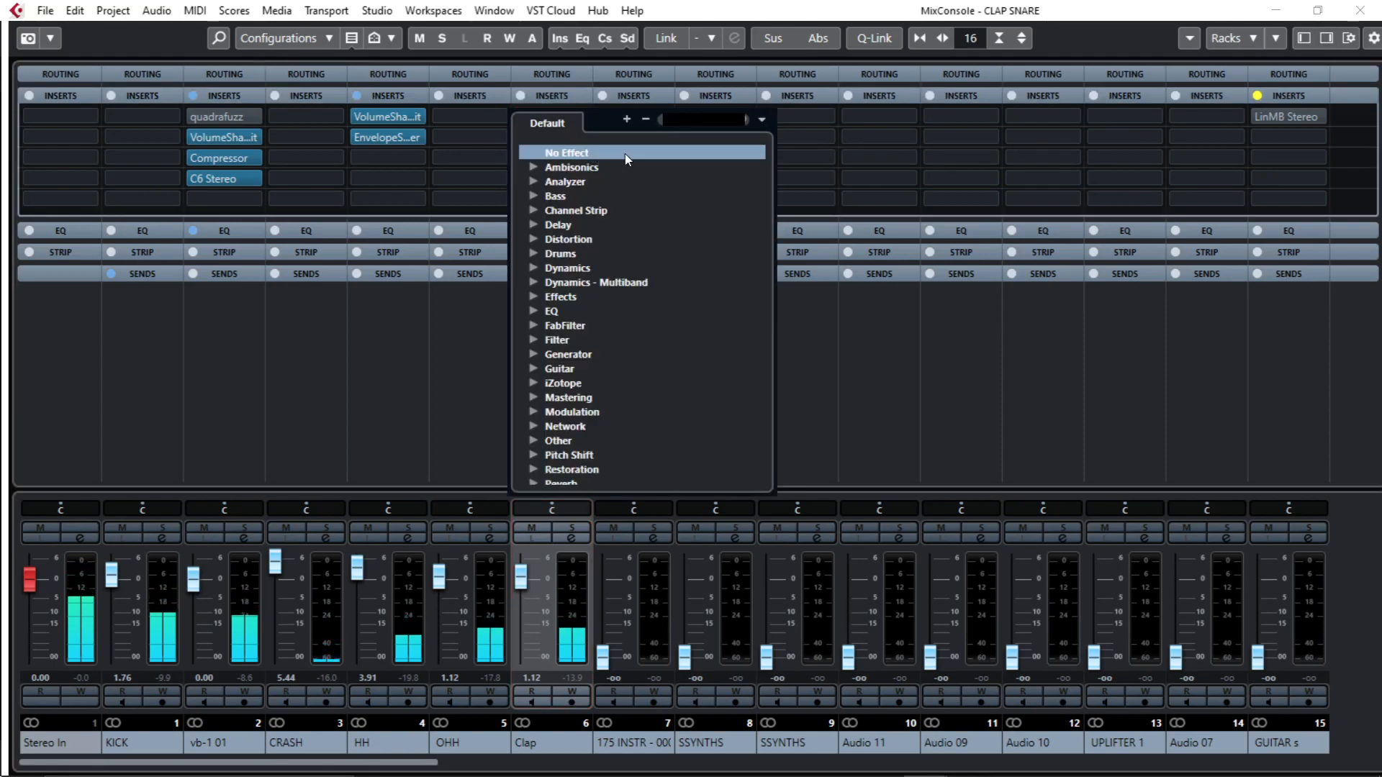
{"action": "type", "text": "fab"}
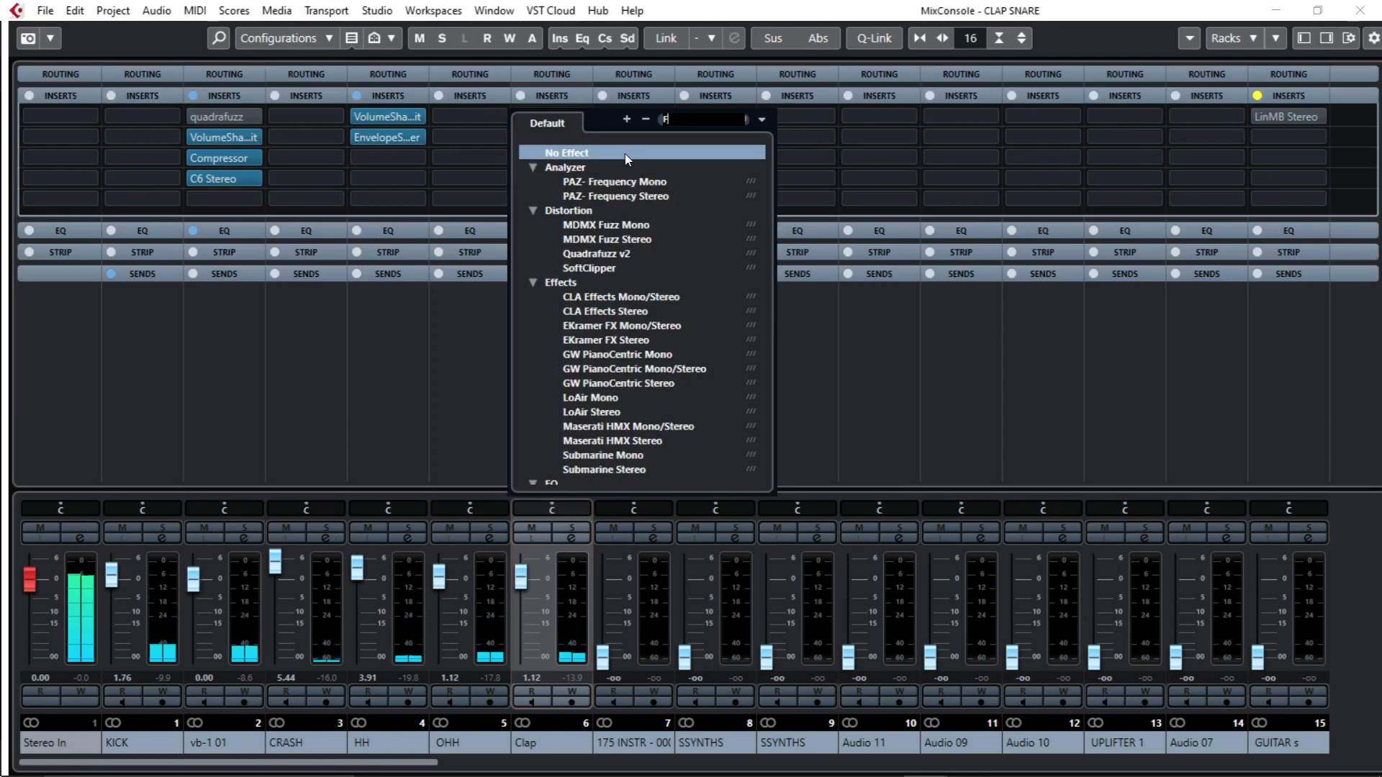
{"action": "key", "text": "BackSpace"}
{"action": "key", "text": "BackSpace"}
{"action": "key", "text": "BackSpace"}
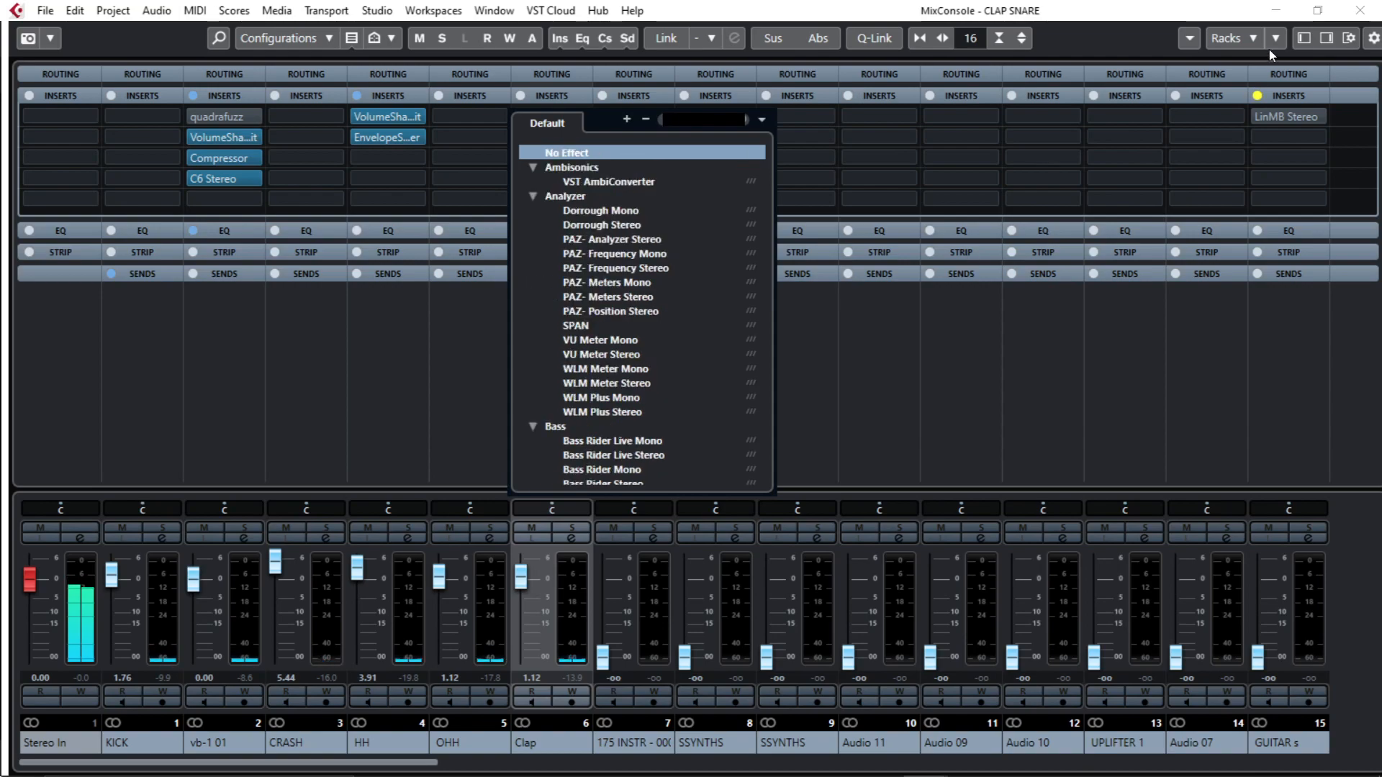
{"action": "left_click", "coordinate": [1361, 20]}
- Replace the MixConsole with the Clap track's channel settings and play the track to examine its frequency spectrum
{"action": "left_click", "coordinate": [1360, 10]}
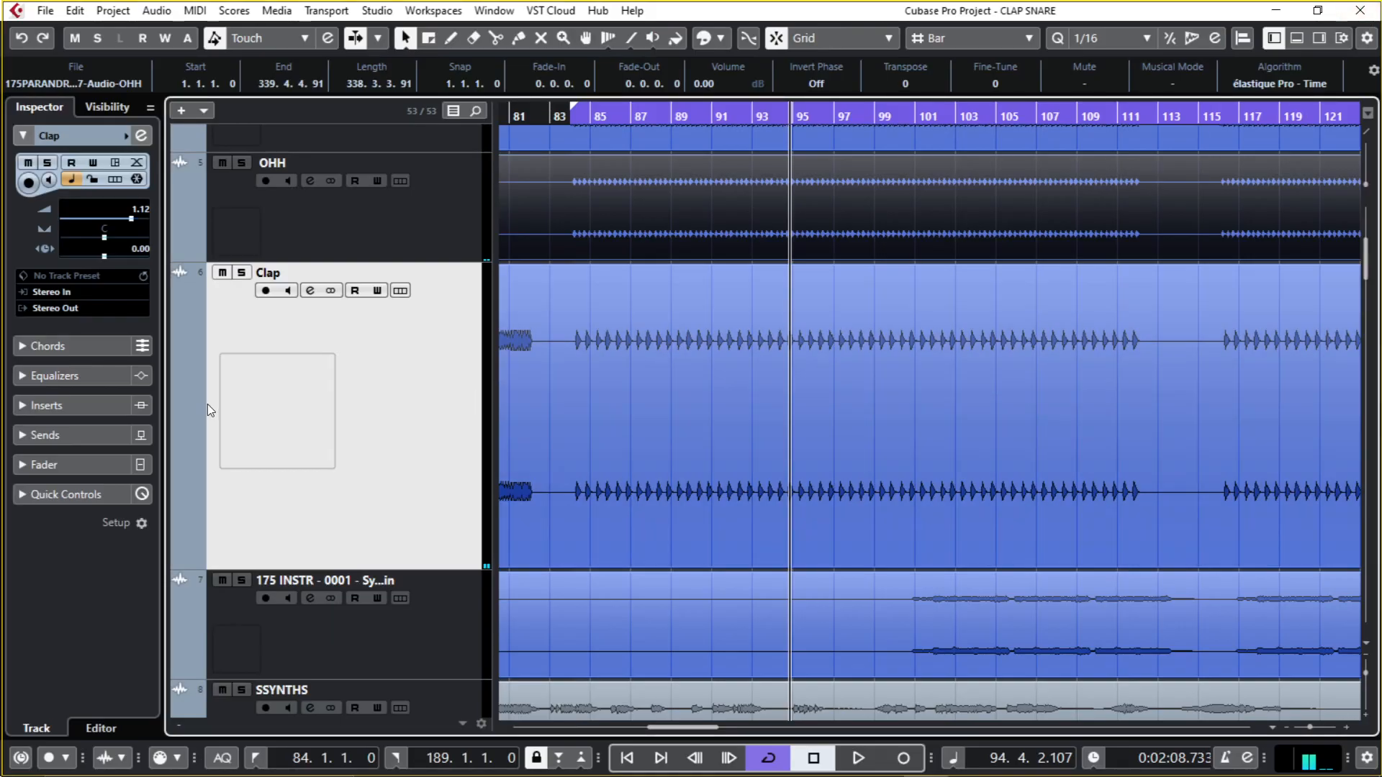
{"action": "left_click", "coordinate": [141, 136]}
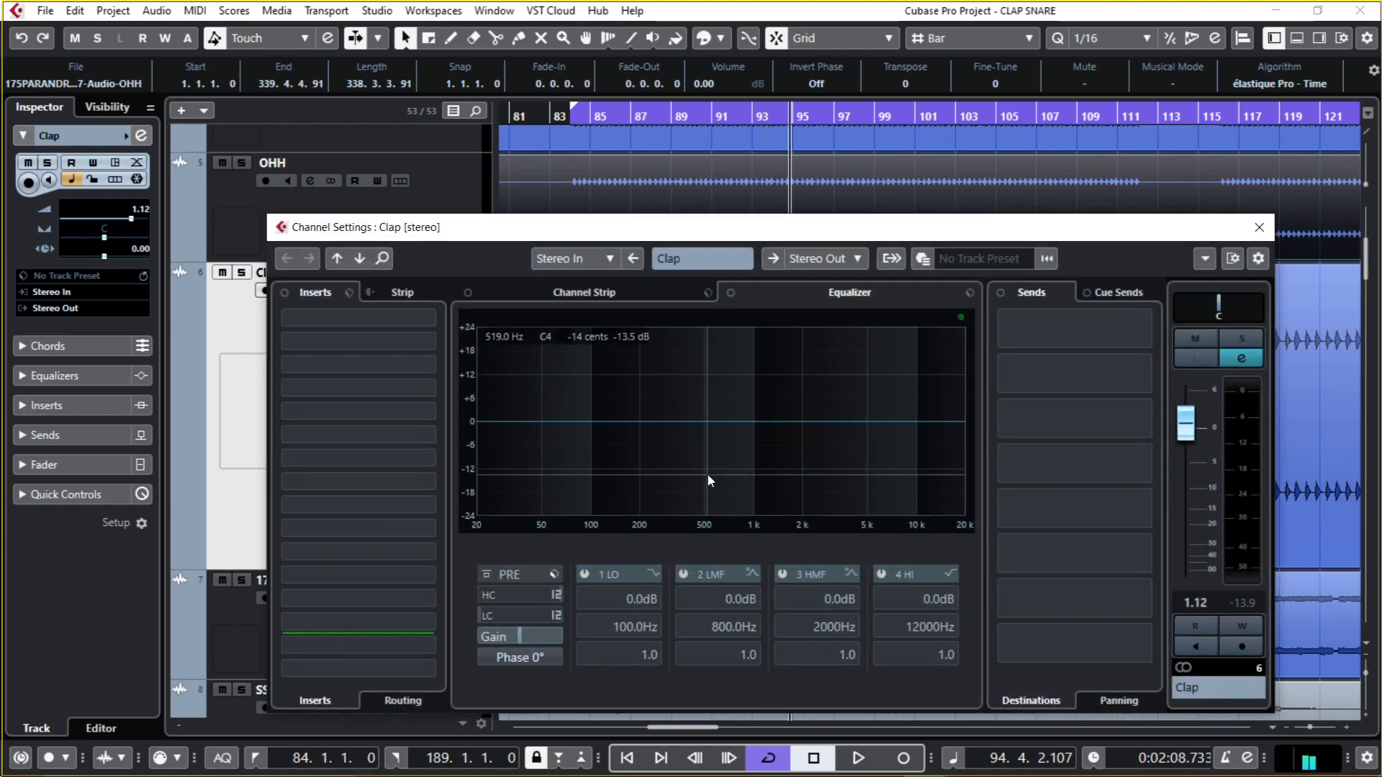
{"action": "key", "text": "space"}
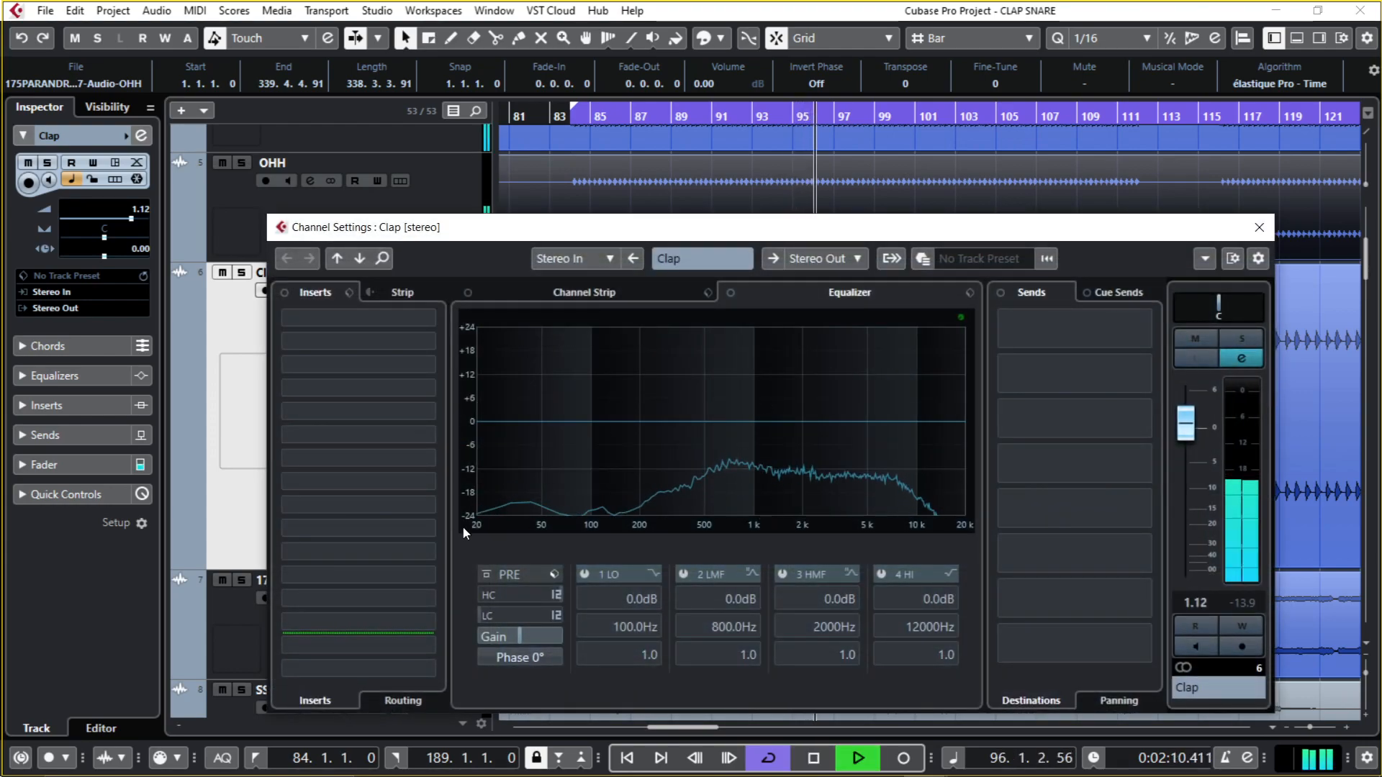
{"action": "key", "text": "space"}
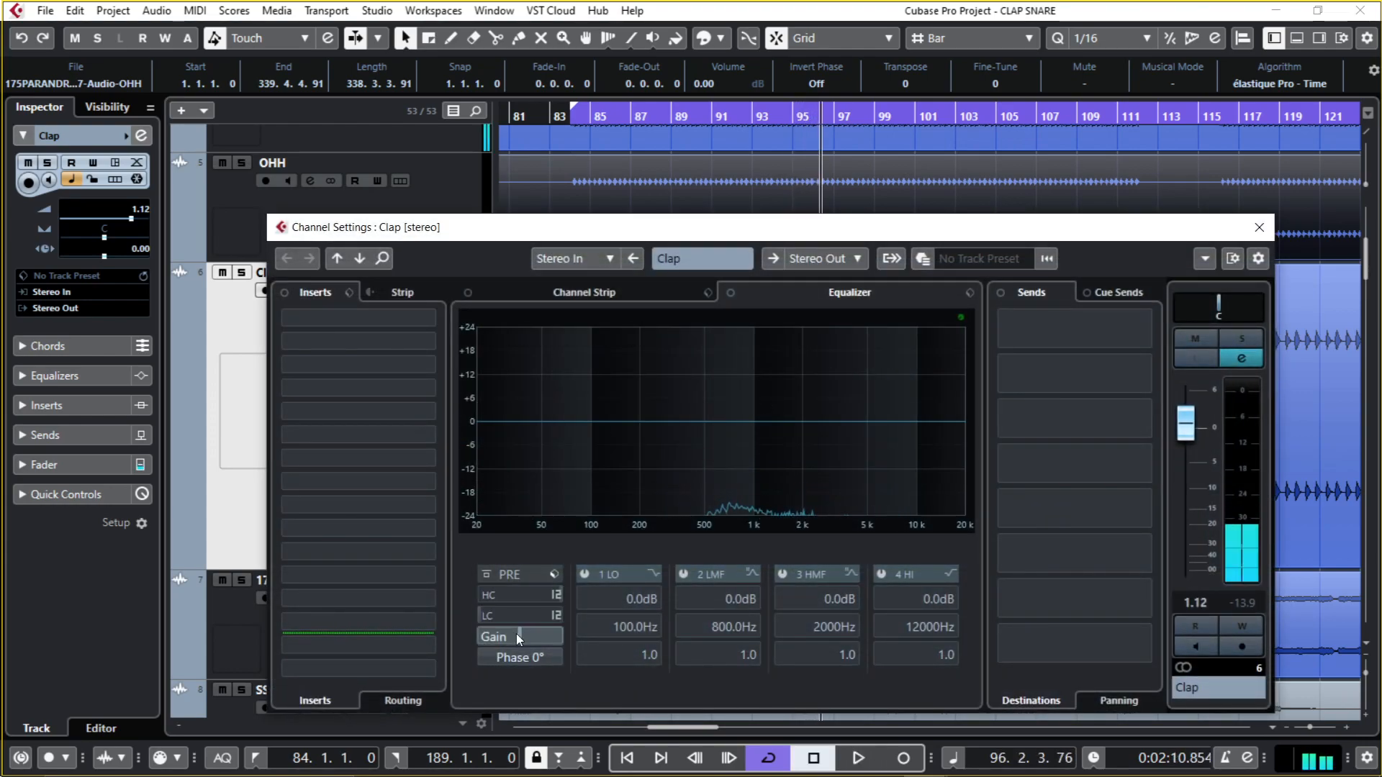
{"action": "key", "text": "space"}
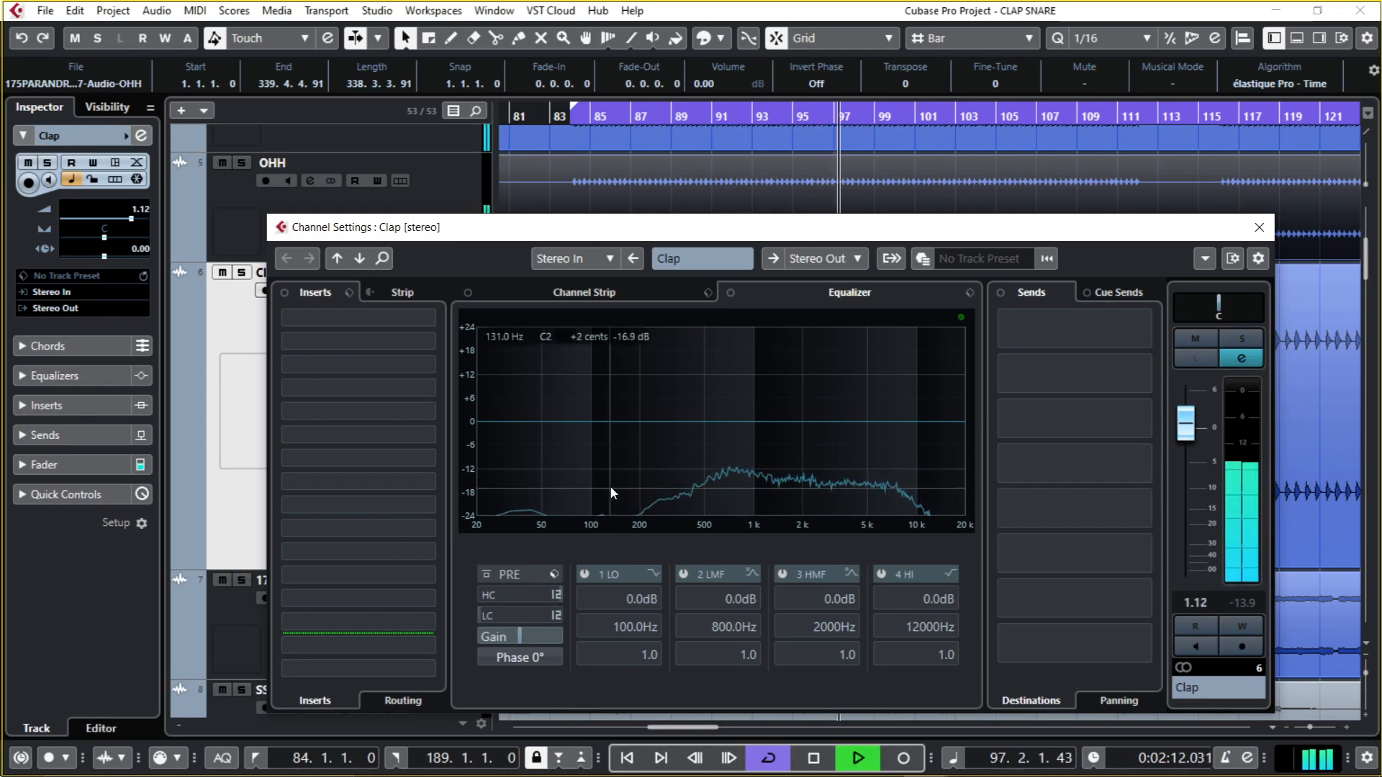
- Apply a low-cut filter in the Clap channel's pre section, rolling off below about 500 Hz, and audition it
{"action": "left_click_drag", "start_coordinate": [526, 617], "coordinate": [569, 421]}
{"action": "key", "text": "space"}
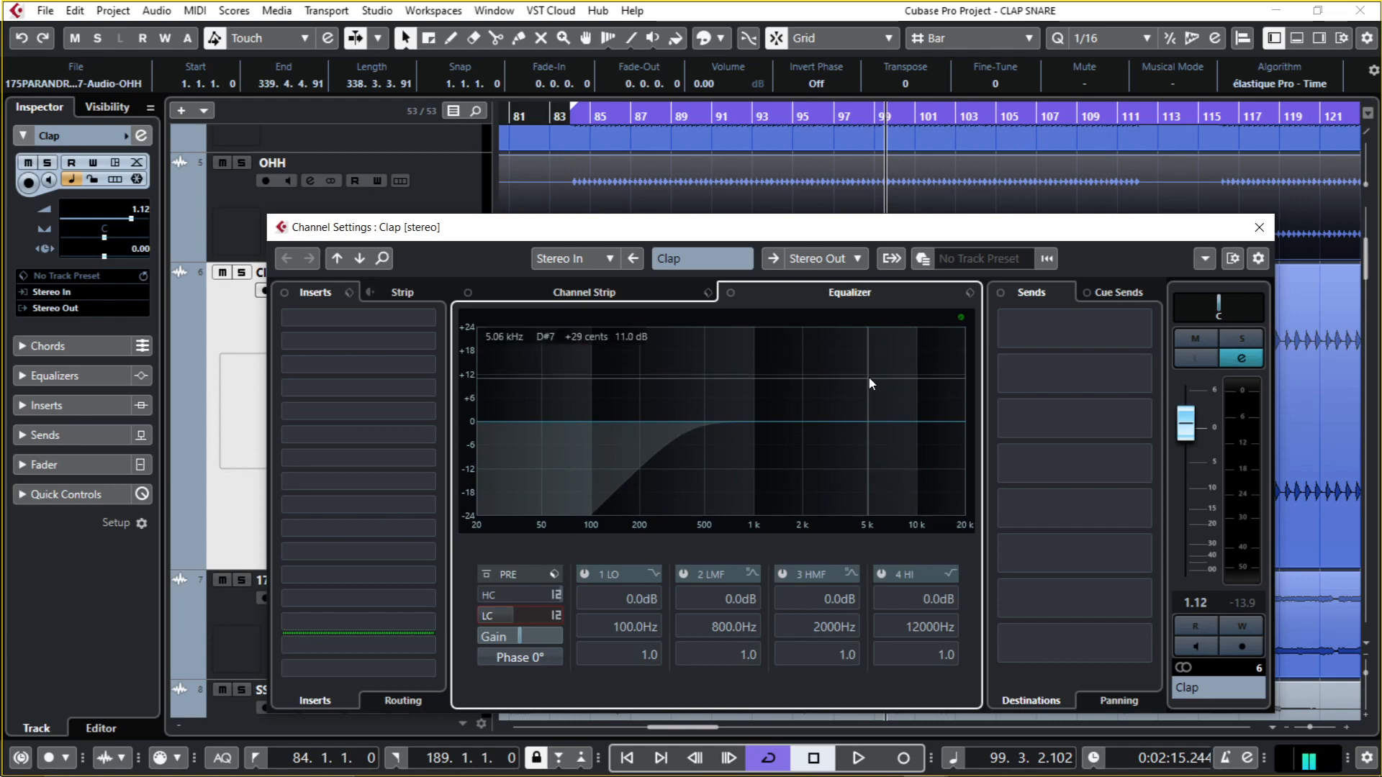
{"action": "key", "text": "space"}
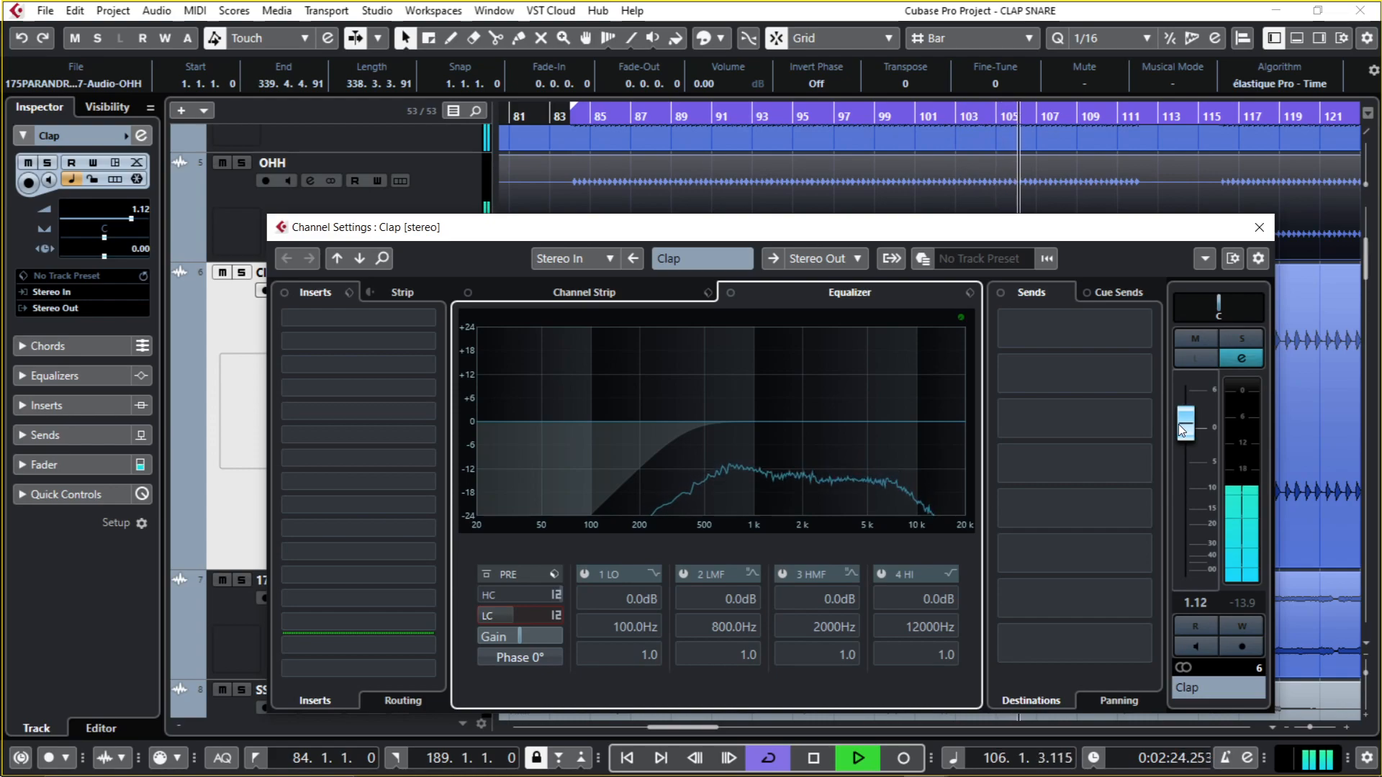
{"action": "key", "text": "space"}
- Load Ozone 9 Imager into the Clap channel's first insert slot
{"action": "left_click", "coordinate": [366, 314]}
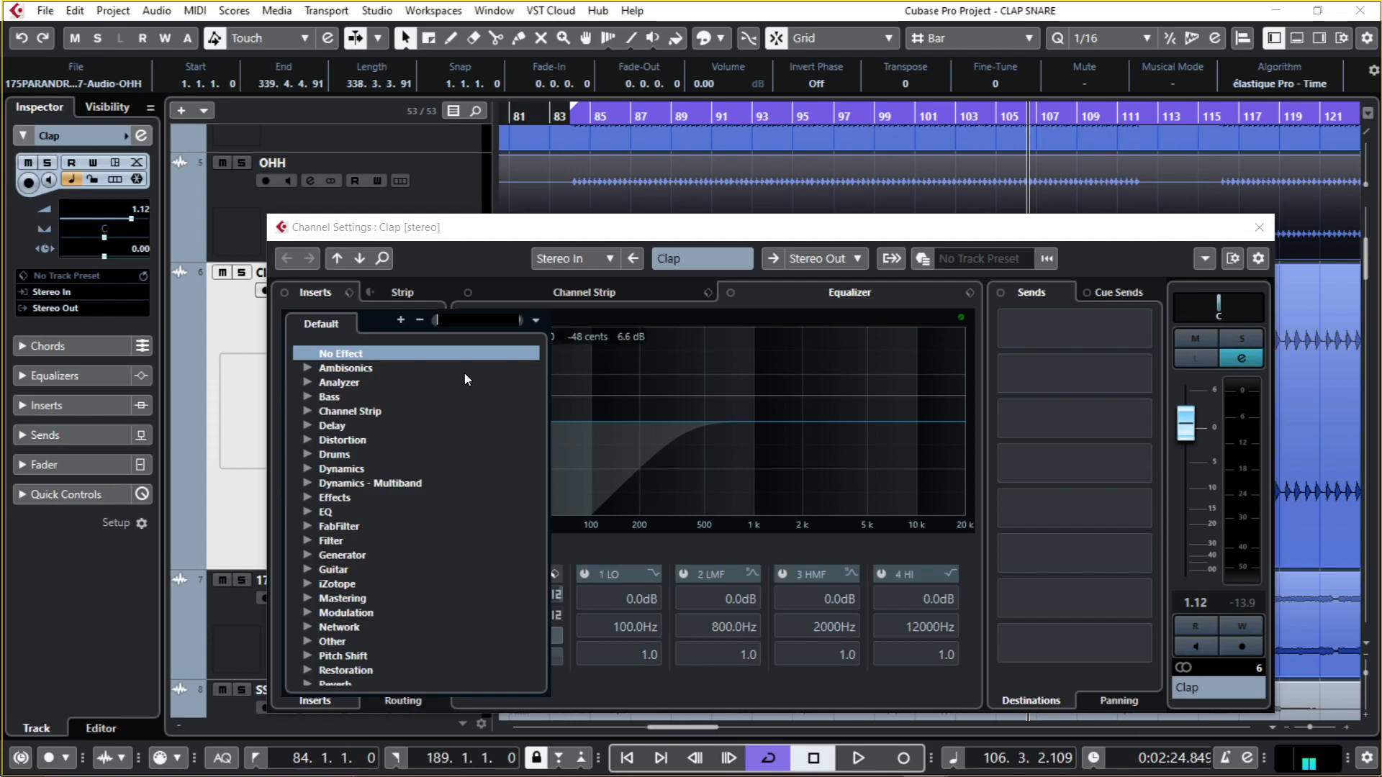
{"action": "type", "text": "IMAGER"}
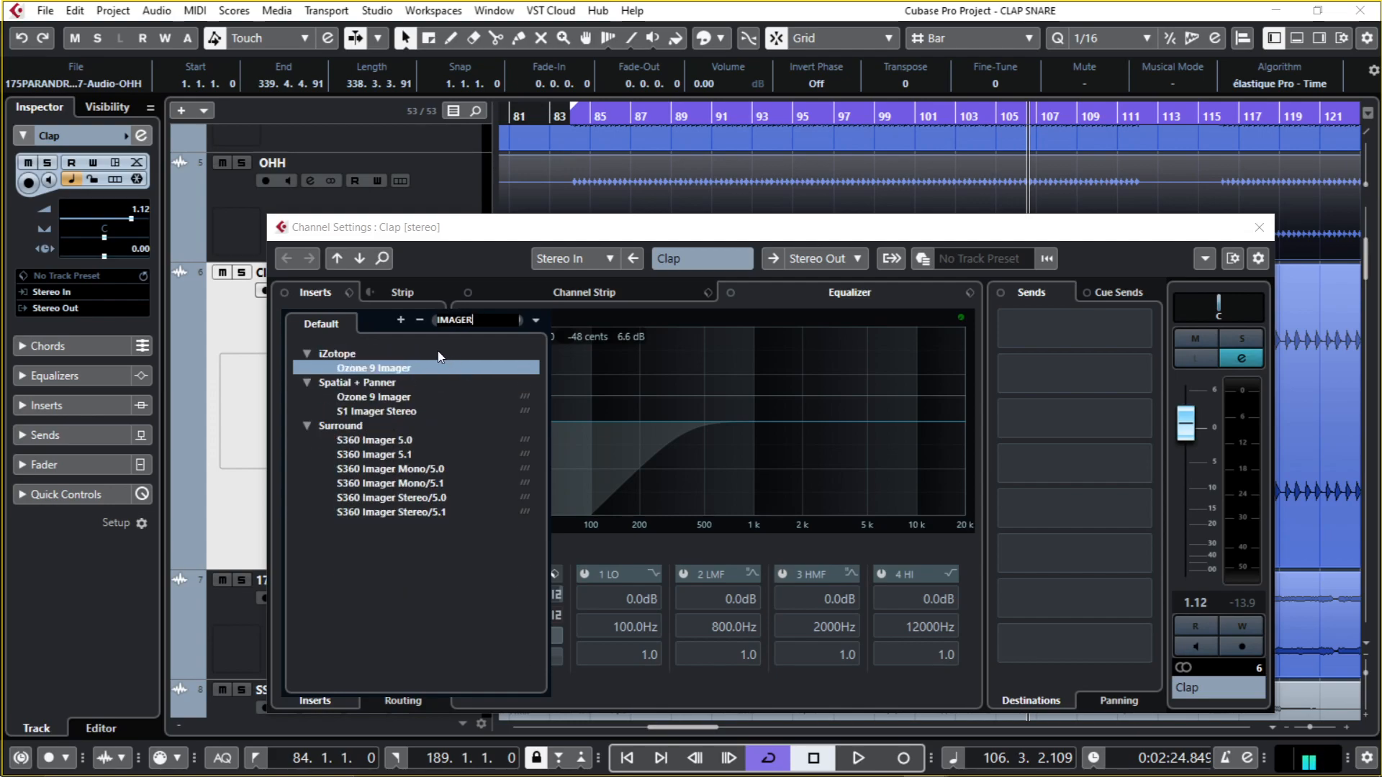
{"action": "left_click", "coordinate": [441, 367]}
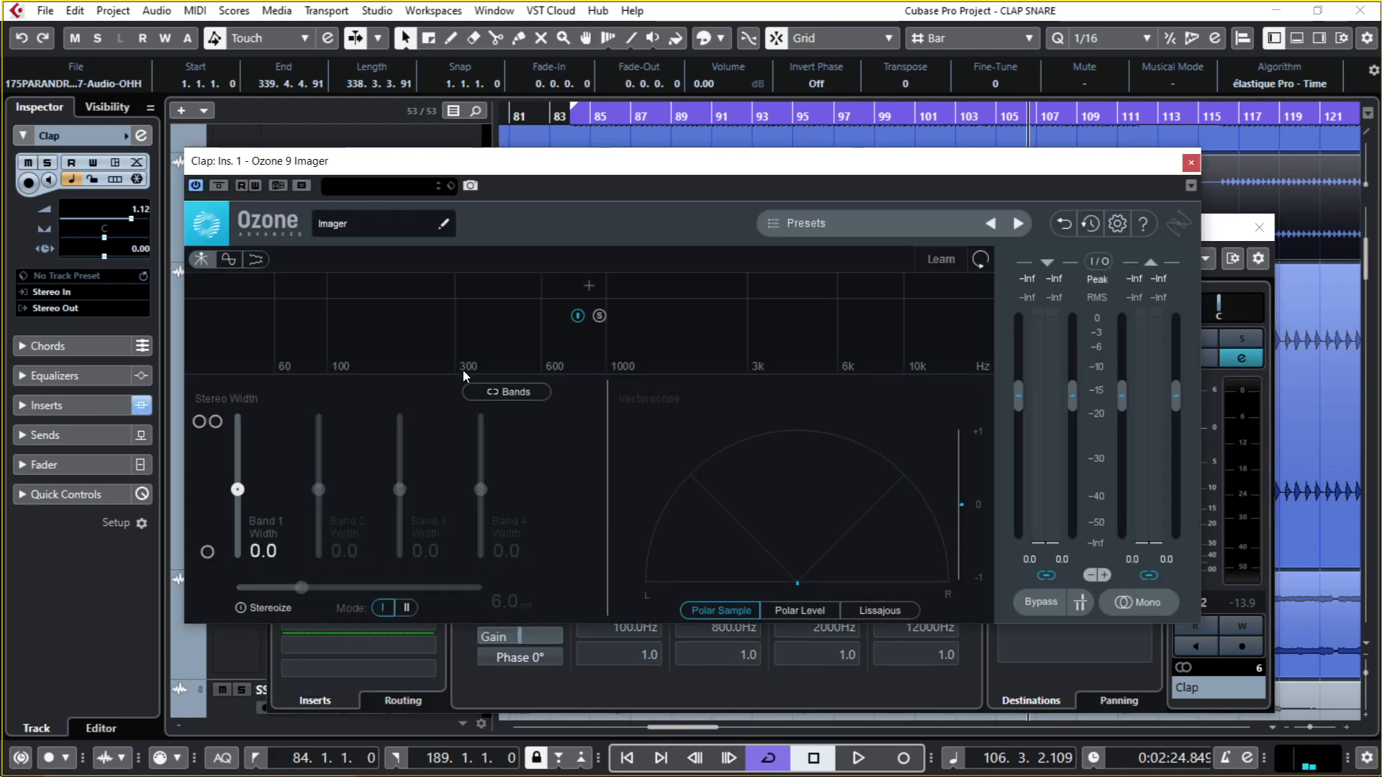
- Split the Imager into two frequency bands with the crossover at about 1.3 kHz and play the result
{"action": "left_click", "coordinate": [613, 286]}
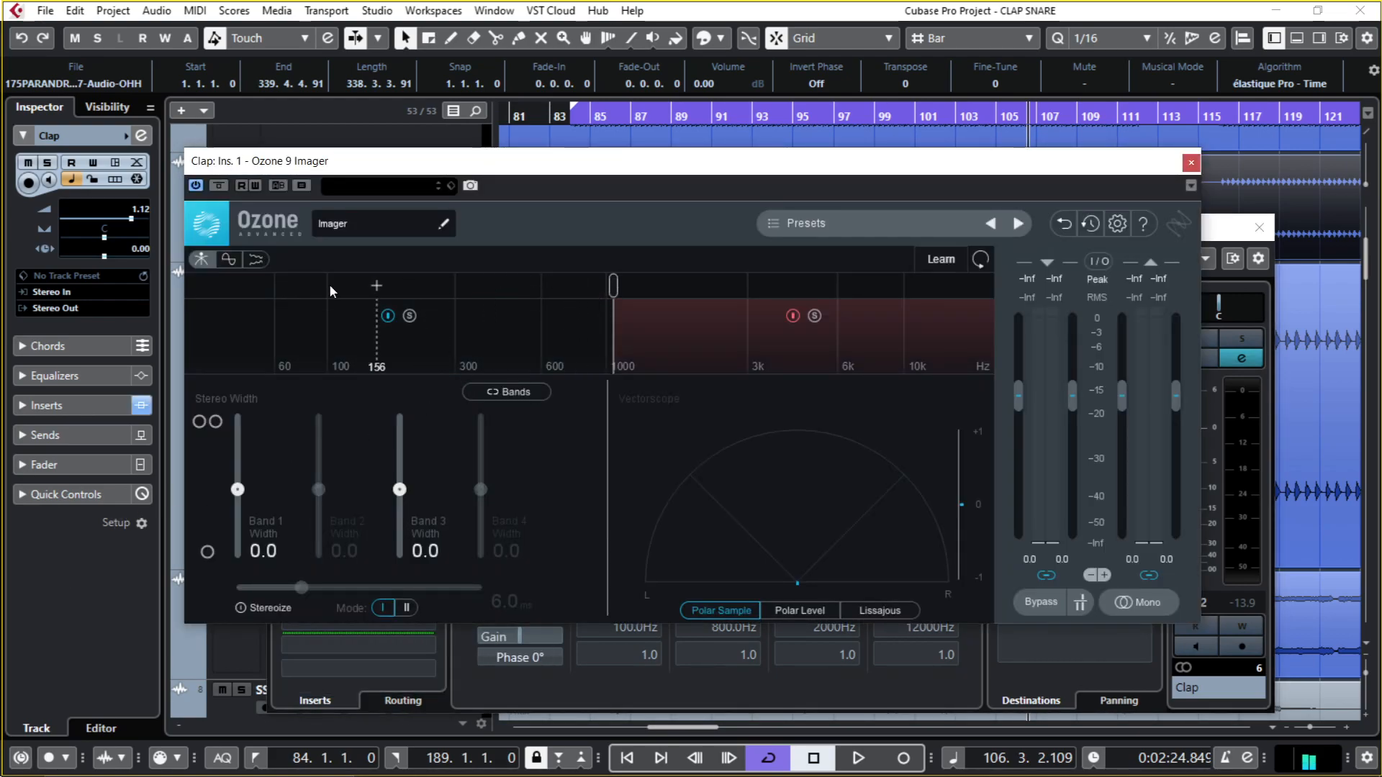
{"action": "left_click_drag", "start_coordinate": [611, 286], "coordinate": [638, 287]}
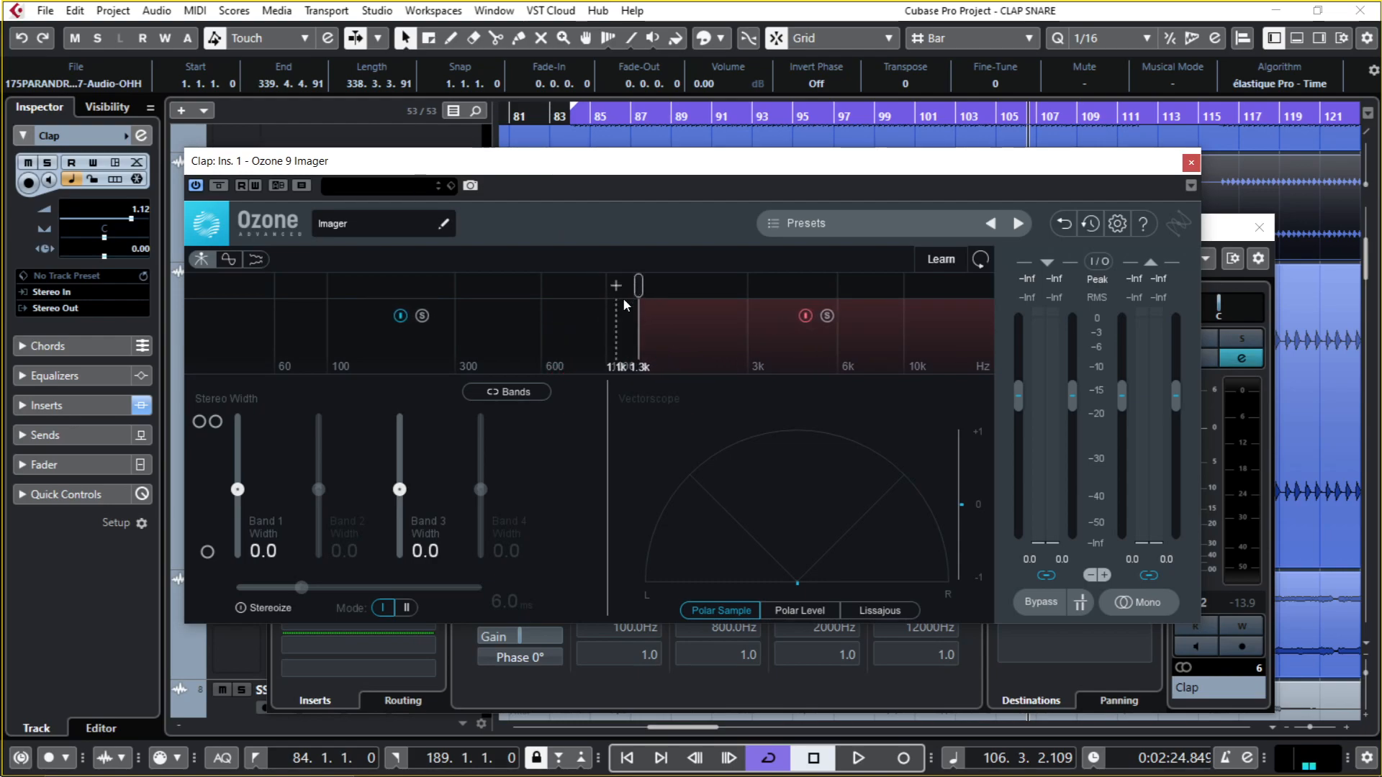
{"action": "key", "text": "space"}
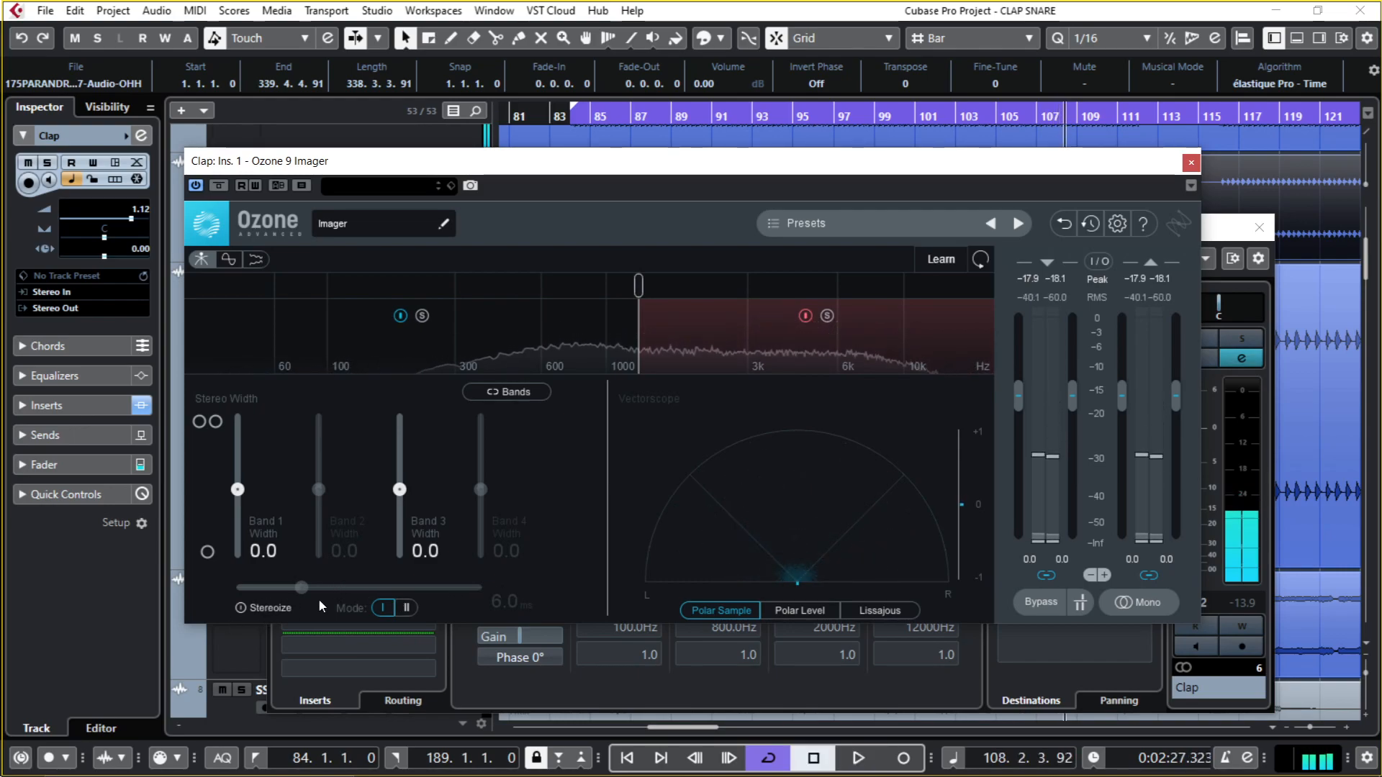
- Enable Stereoize in the Imager, narrow Band 1's stereo width to -100, and audition the clap
{"action": "left_click", "coordinate": [285, 609]}
{"action": "left_click_drag", "start_coordinate": [238, 489], "coordinate": [229, 691]}
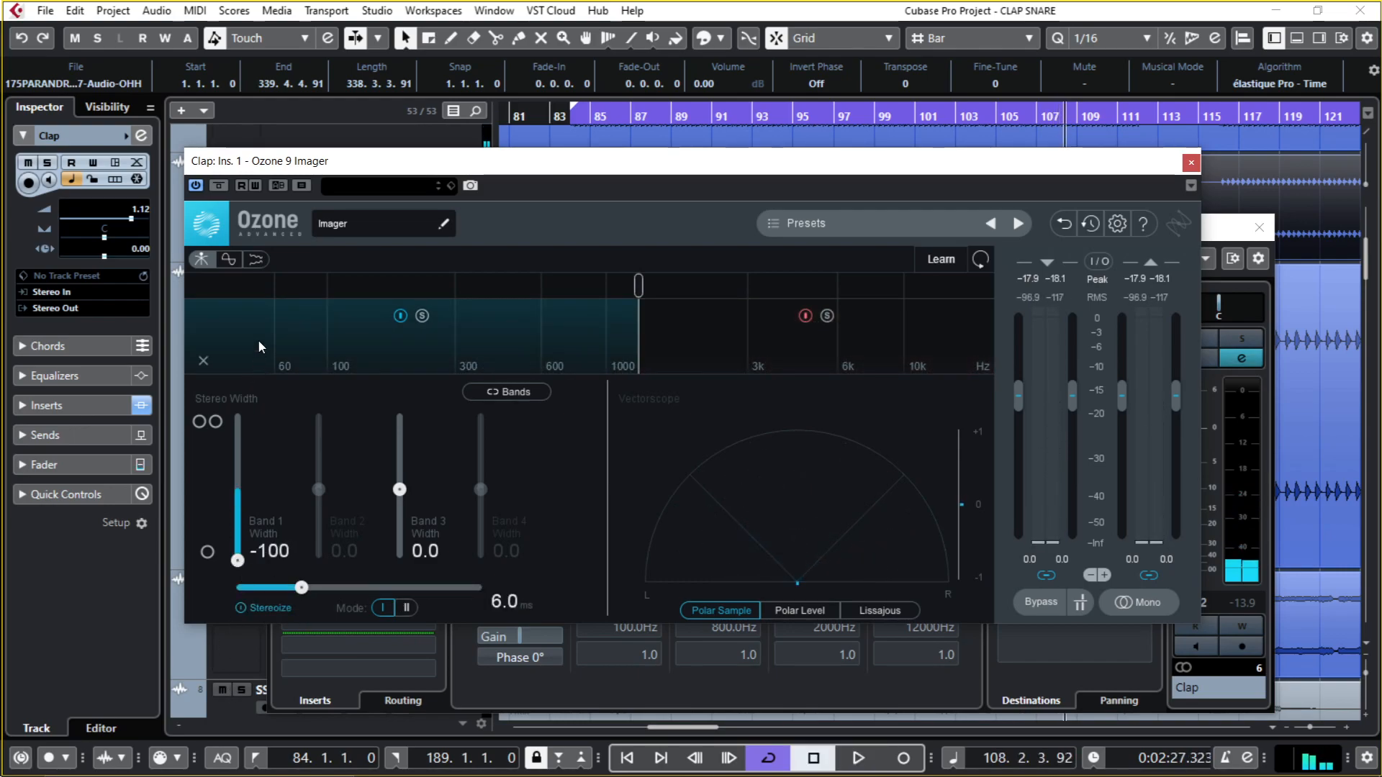
{"action": "key", "text": "space"}
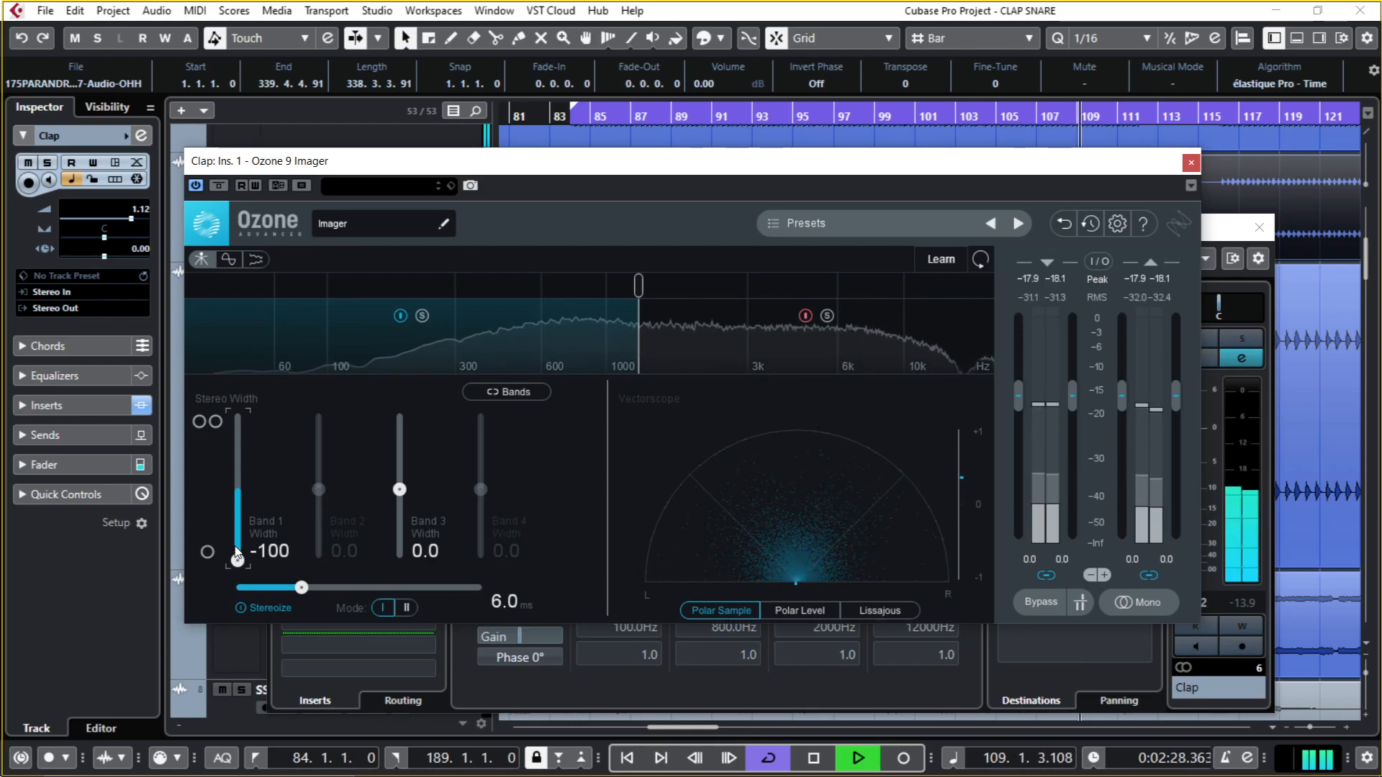
- Set Band 1's stereo width to -49.4 and lower the band crossover to between 600 Hz and 1 kHz
{"action": "left_click_drag", "start_coordinate": [237, 560], "coordinate": [237, 524]}
{"action": "left_click_drag", "start_coordinate": [634, 338], "coordinate": [573, 347]}
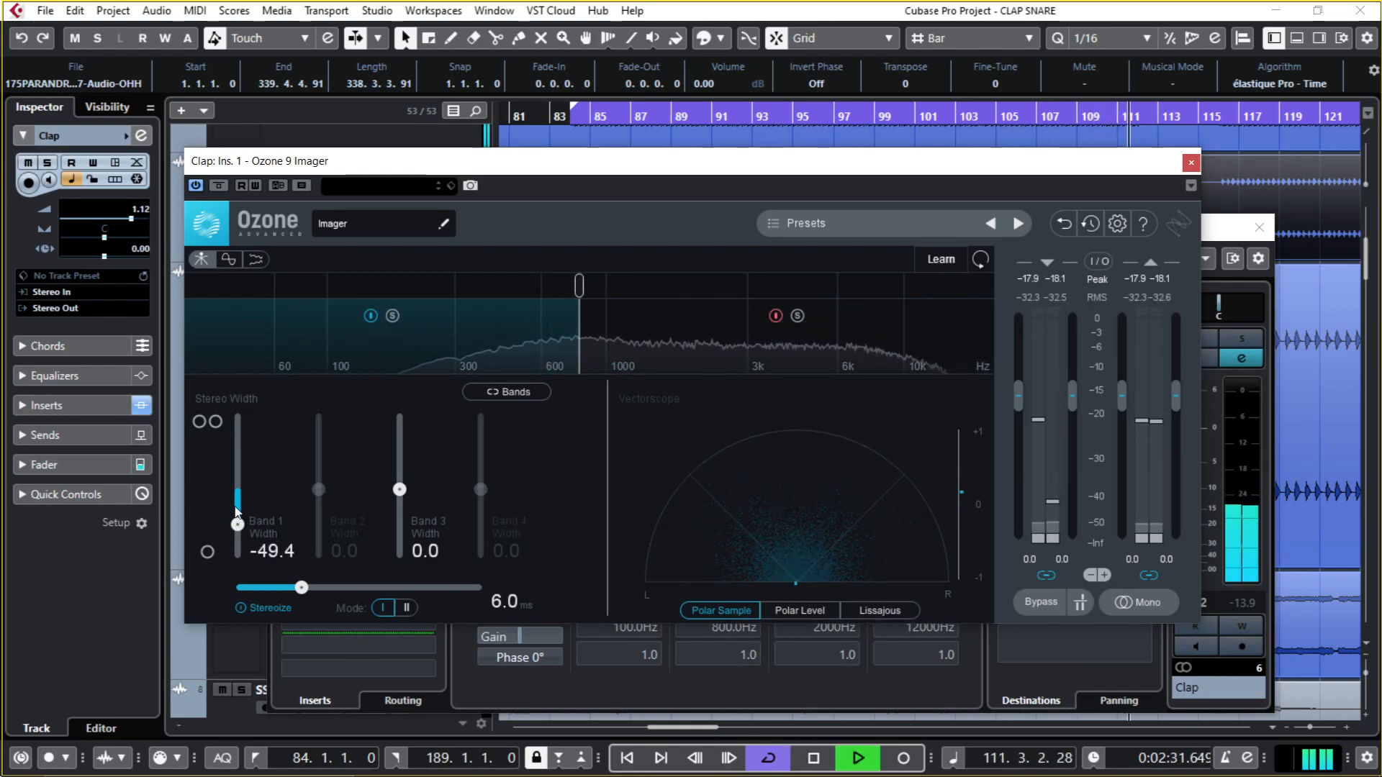
{"action": "key", "text": "space"}
{"action": "left_click_drag", "start_coordinate": [578, 328], "coordinate": [568, 331]}
{"action": "key", "text": "space"}
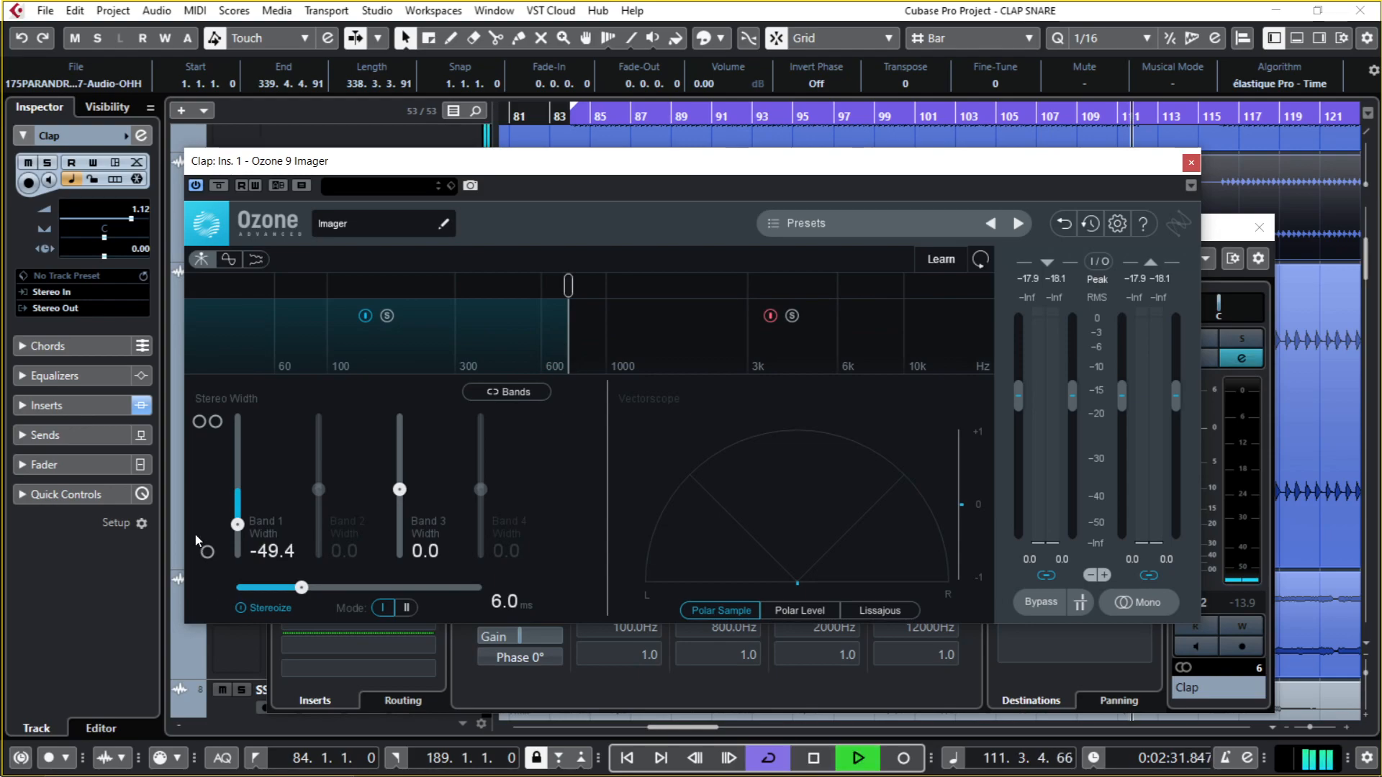
- Shorten the playback loop to end at bar 99 and set the Imager's Band 1 stereo width to -64.6
{"action": "left_click", "coordinate": [607, 118]}
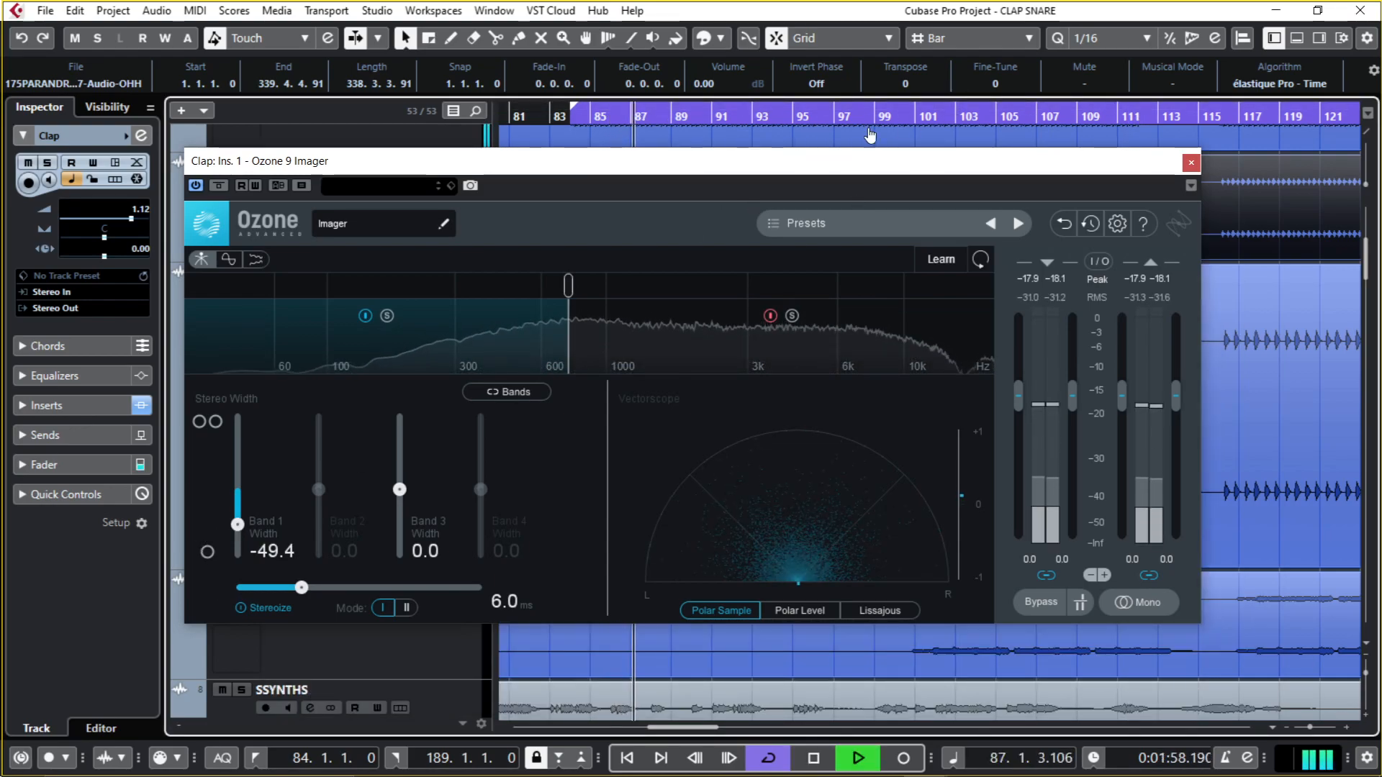
{"action": "left_click", "coordinate": [875, 105], "text": "alt"}
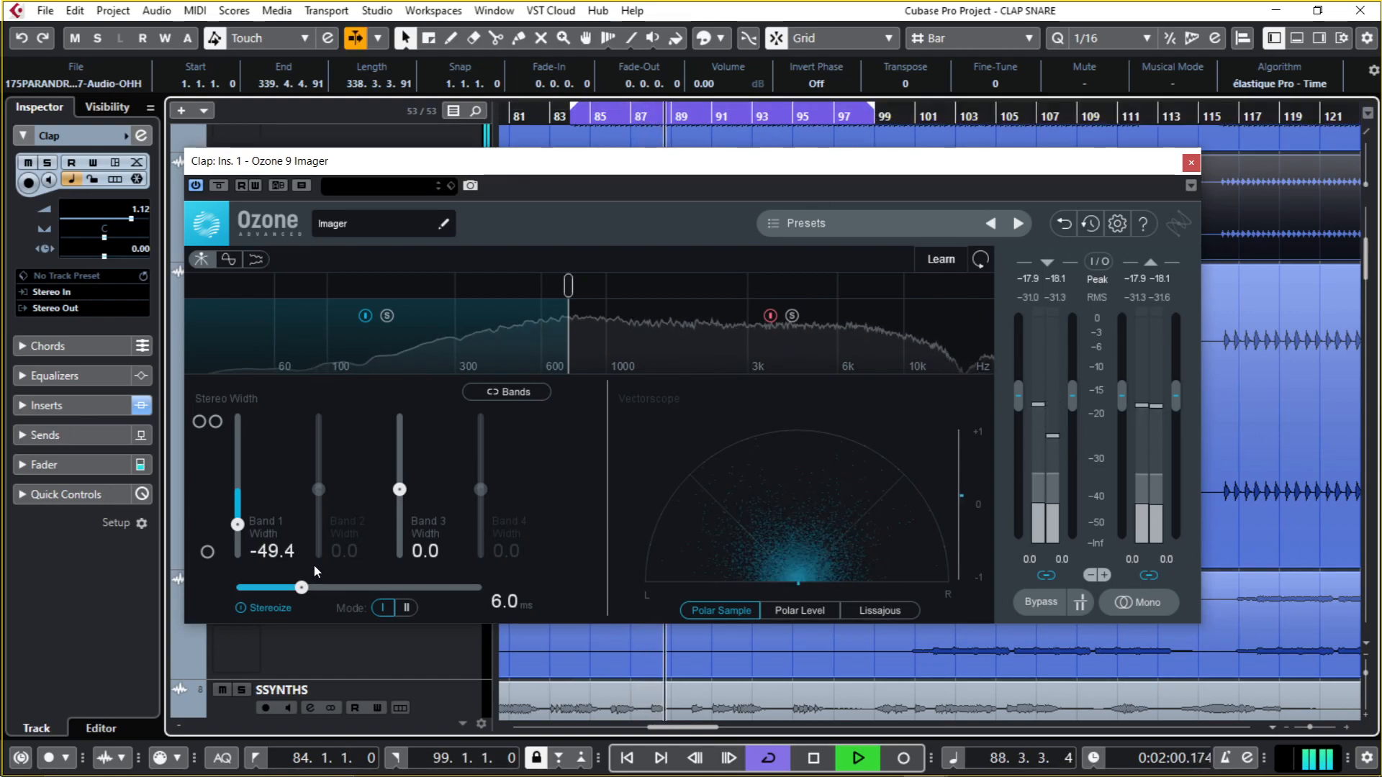
{"action": "left_click_drag", "start_coordinate": [237, 524], "coordinate": [237, 552]}
{"action": "key", "text": "space"}
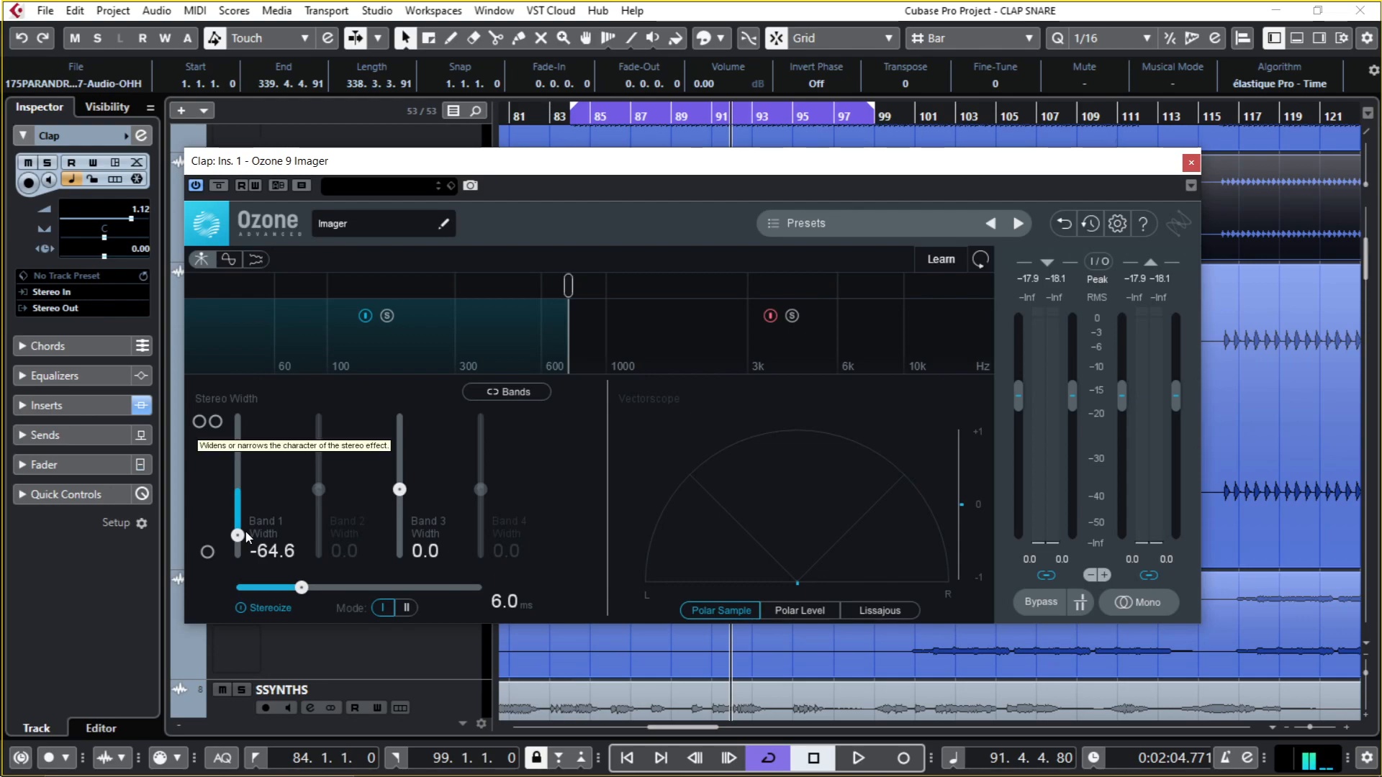
- Play the loop and raise the Imager's Band 3 stereo width to 5.1
{"action": "key", "text": "space"}
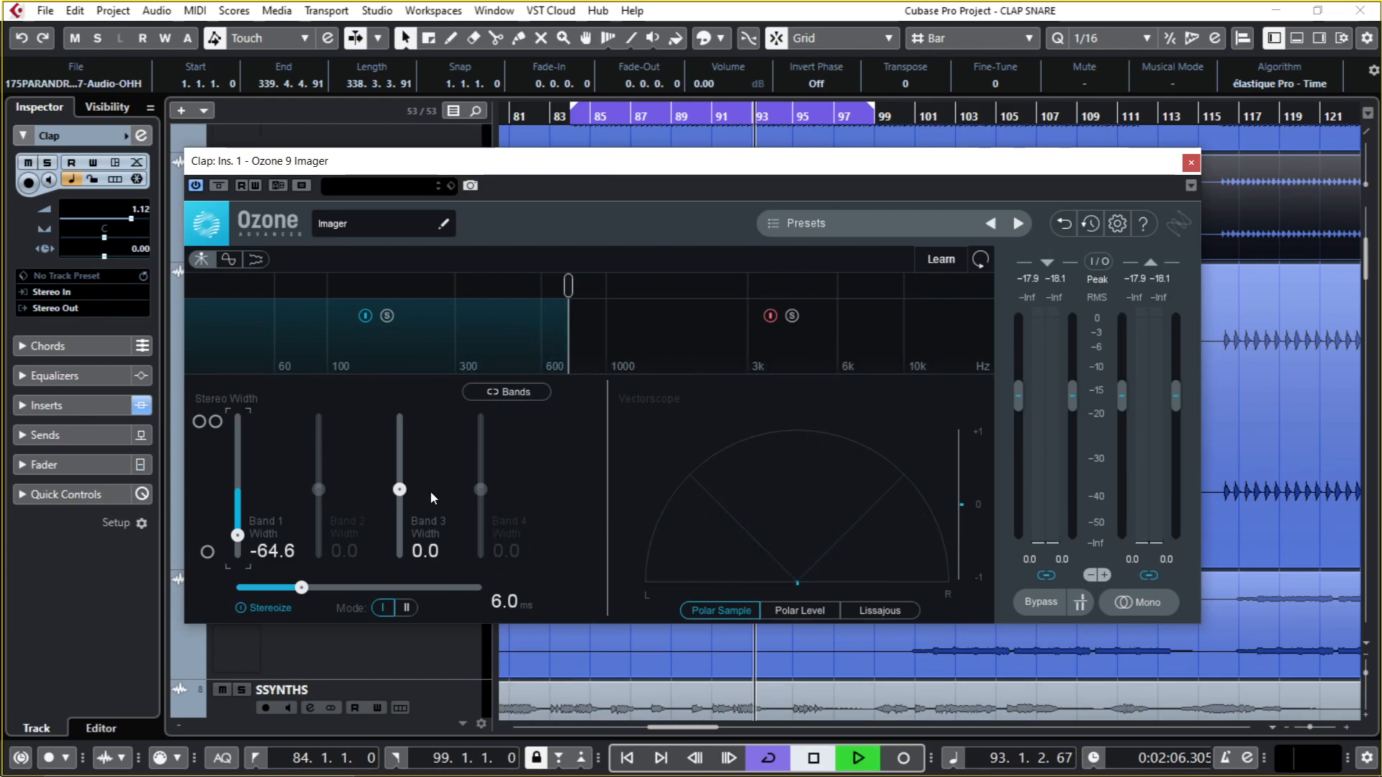
{"action": "key", "text": "space"}
{"action": "mouse_move", "coordinate": [400, 489]}
{"action": "left_mouse_down"}
{"action": "mouse_move", "coordinate": [405, 458]}
{"action": "mouse_move", "coordinate": [400, 487]}
{"action": "left_mouse_up"}
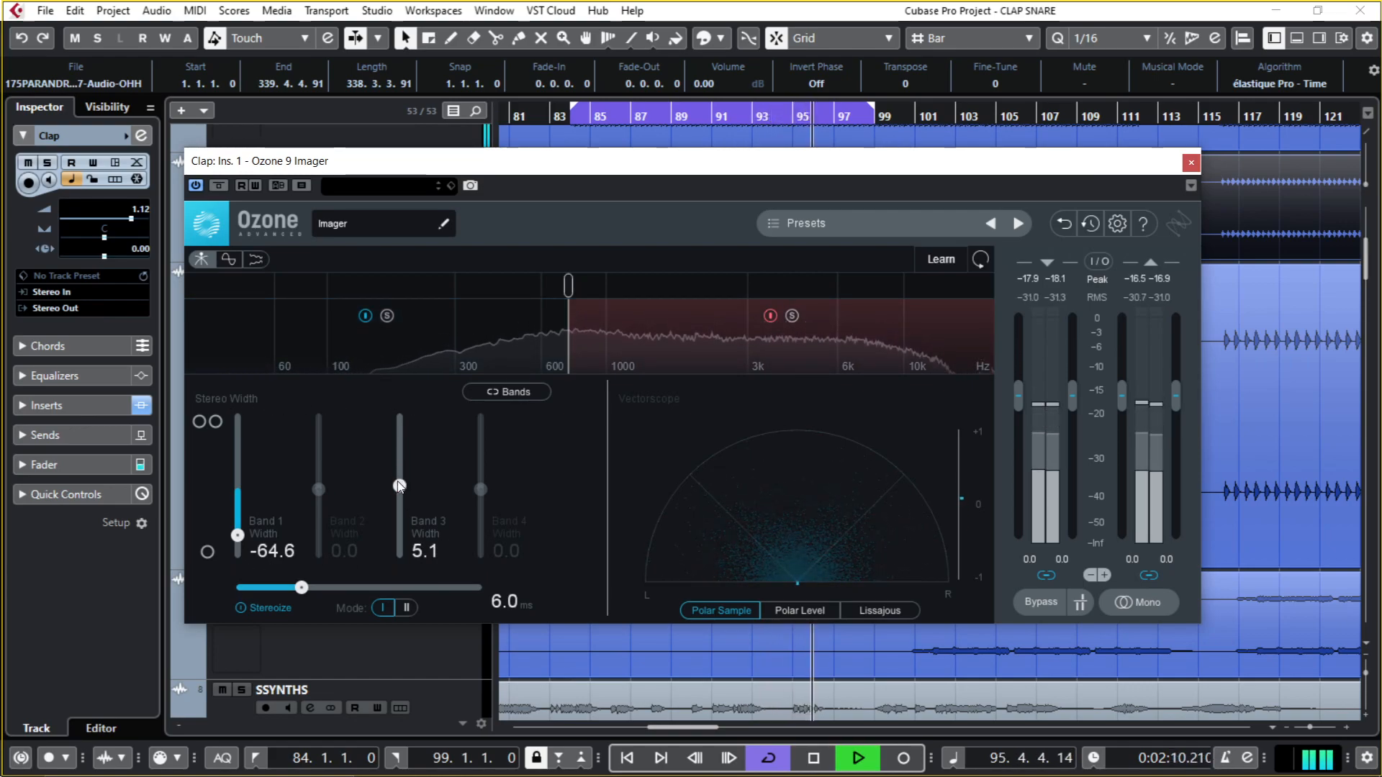
{"action": "key", "text": "space"}
- Add a band crossover between 3 kHz and 6 kHz and widen Band 4's stereo width to 19.0 during playback
{"action": "left_click", "coordinate": [797, 287]}
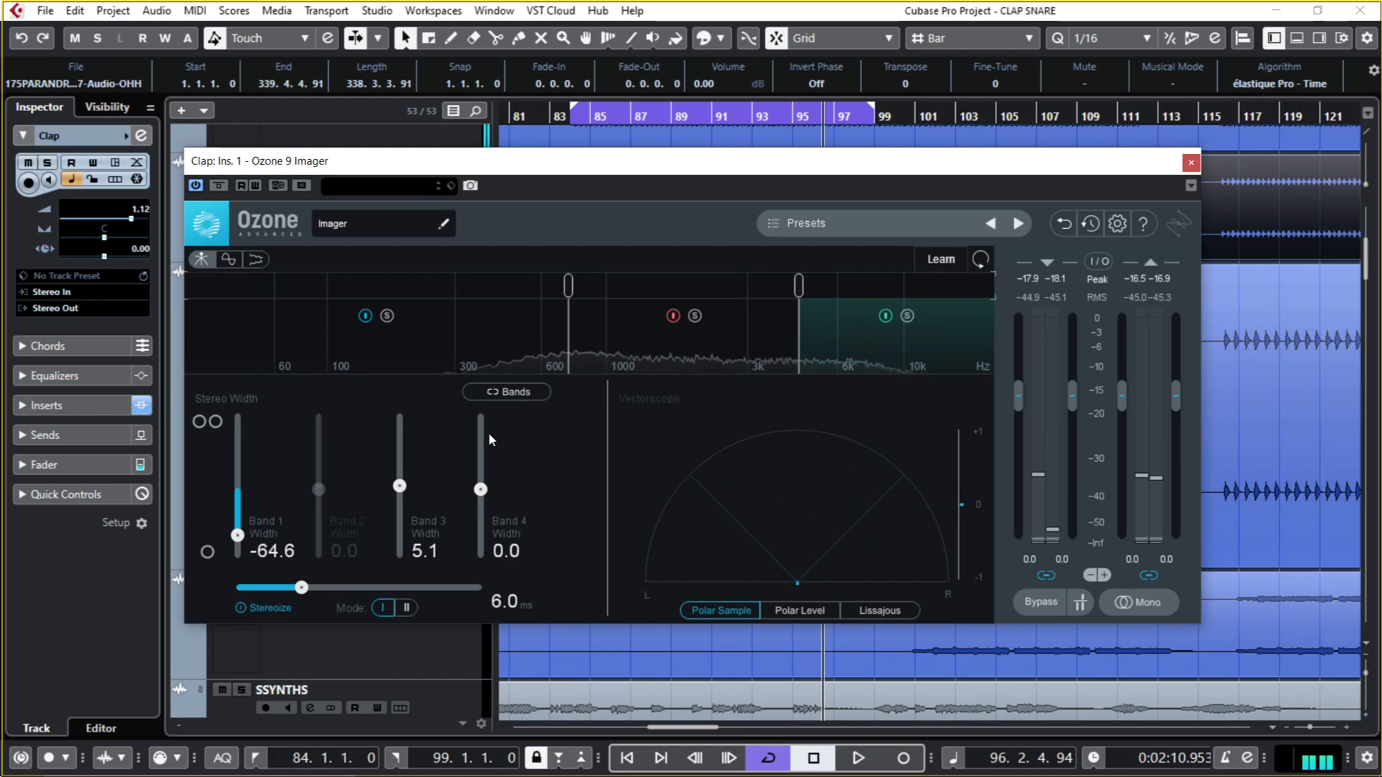
{"action": "key", "text": "space"}
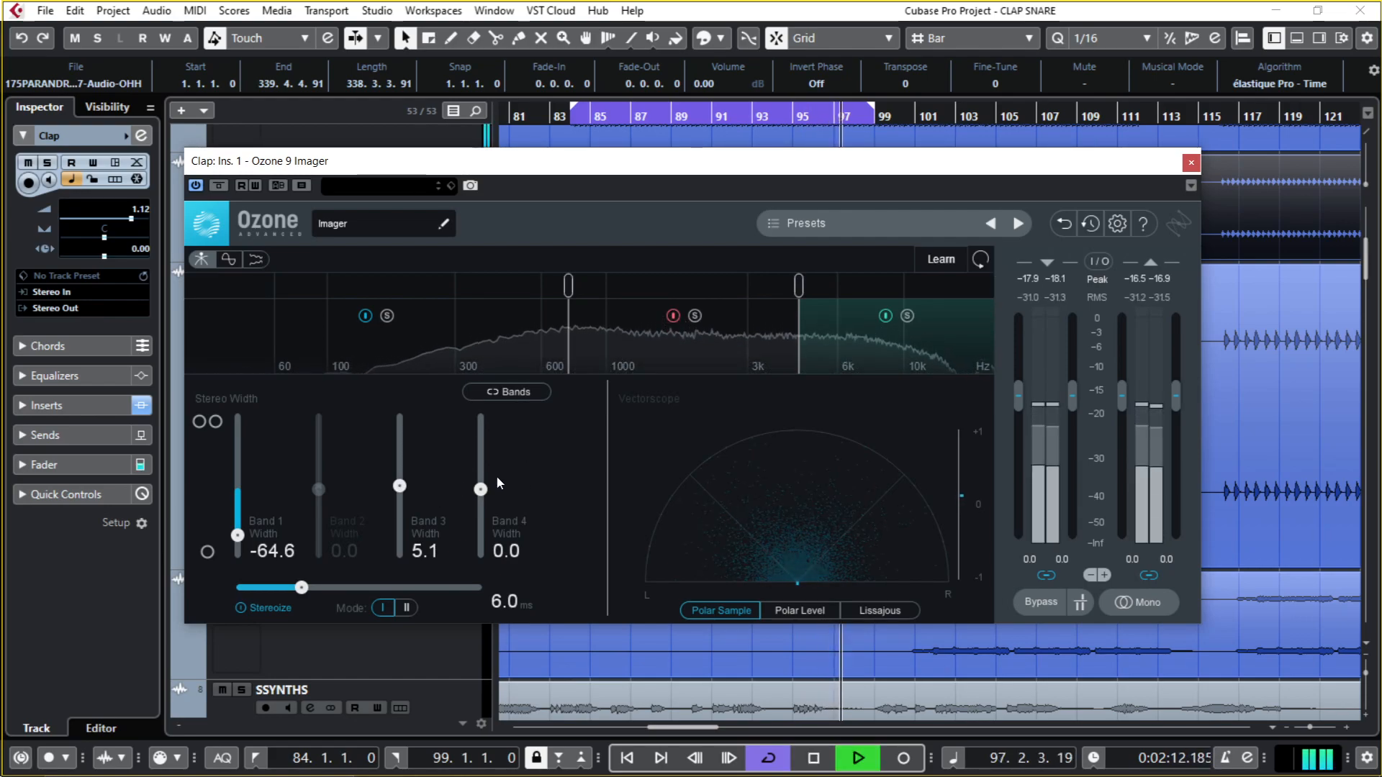
{"action": "mouse_move", "coordinate": [480, 490]}
{"action": "left_mouse_down"}
{"action": "mouse_move", "coordinate": [488, 450]}
{"action": "mouse_move", "coordinate": [485, 476]}
{"action": "left_mouse_up"}
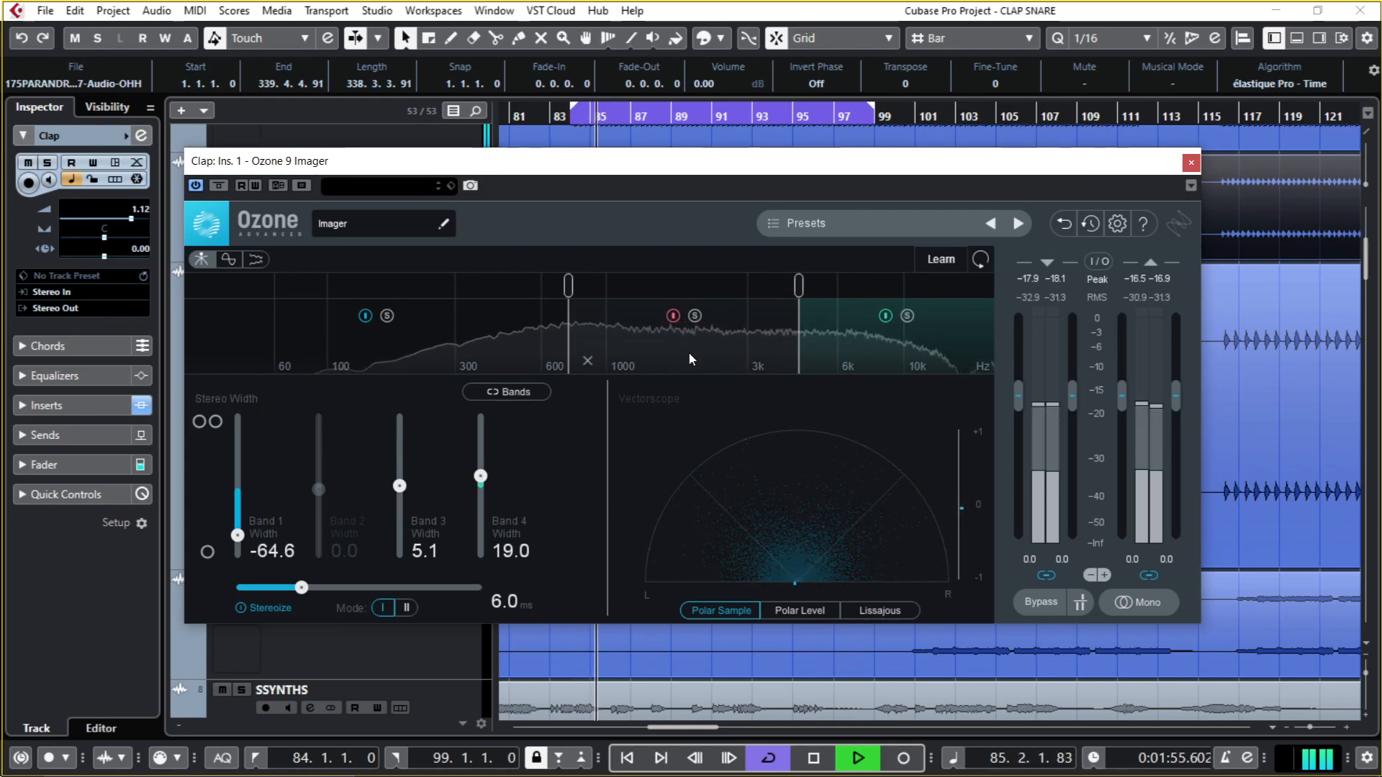
- Set the Imager's stereo widths to -19.0 for Band 3, -10.1 for Band 4 and -39.2 for Band 1
{"action": "left_click_drag", "start_coordinate": [400, 485], "coordinate": [400, 513]}
{"action": "mouse_move", "coordinate": [484, 494]}
{"action": "left_mouse_down"}
{"action": "mouse_move", "coordinate": [482, 515]}
{"action": "mouse_move", "coordinate": [480, 496]}
{"action": "left_mouse_up"}
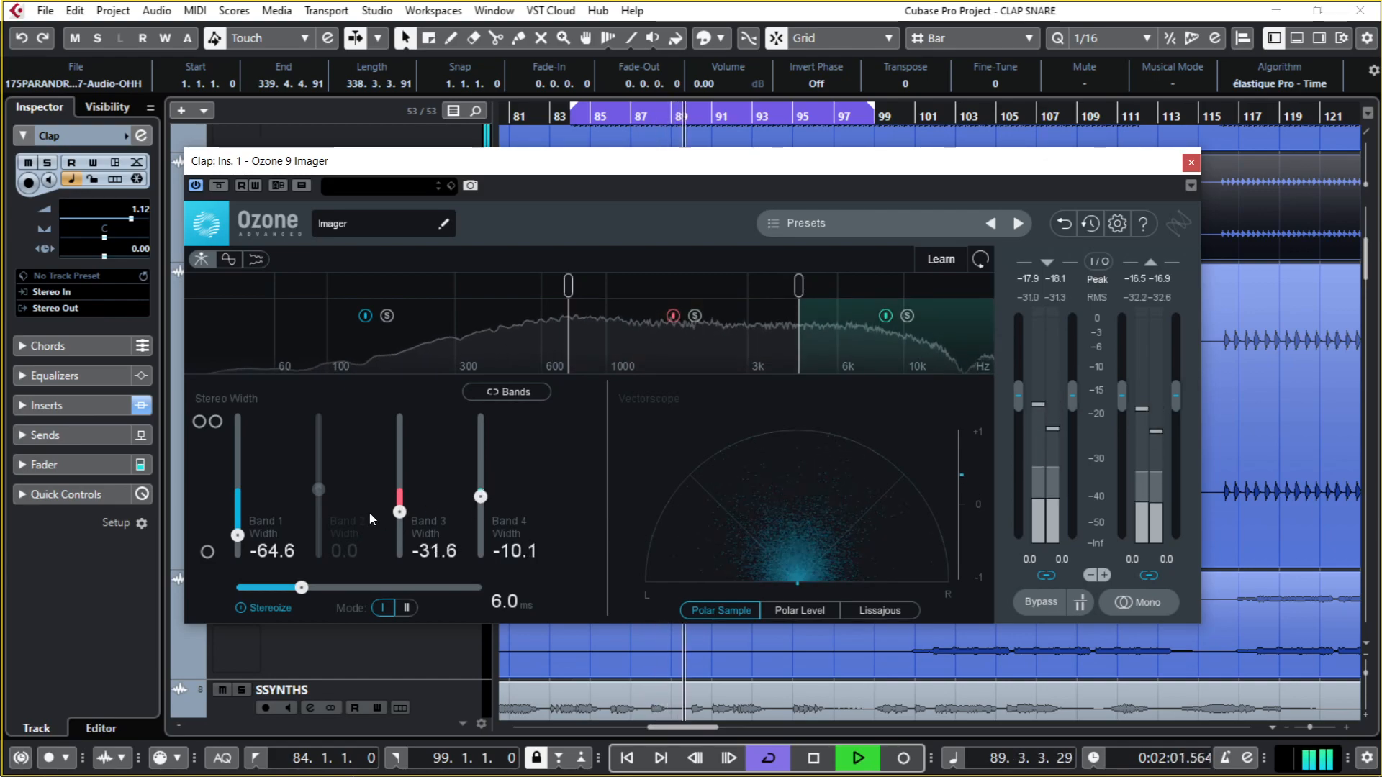
{"action": "left_click_drag", "start_coordinate": [399, 512], "coordinate": [402, 502]}
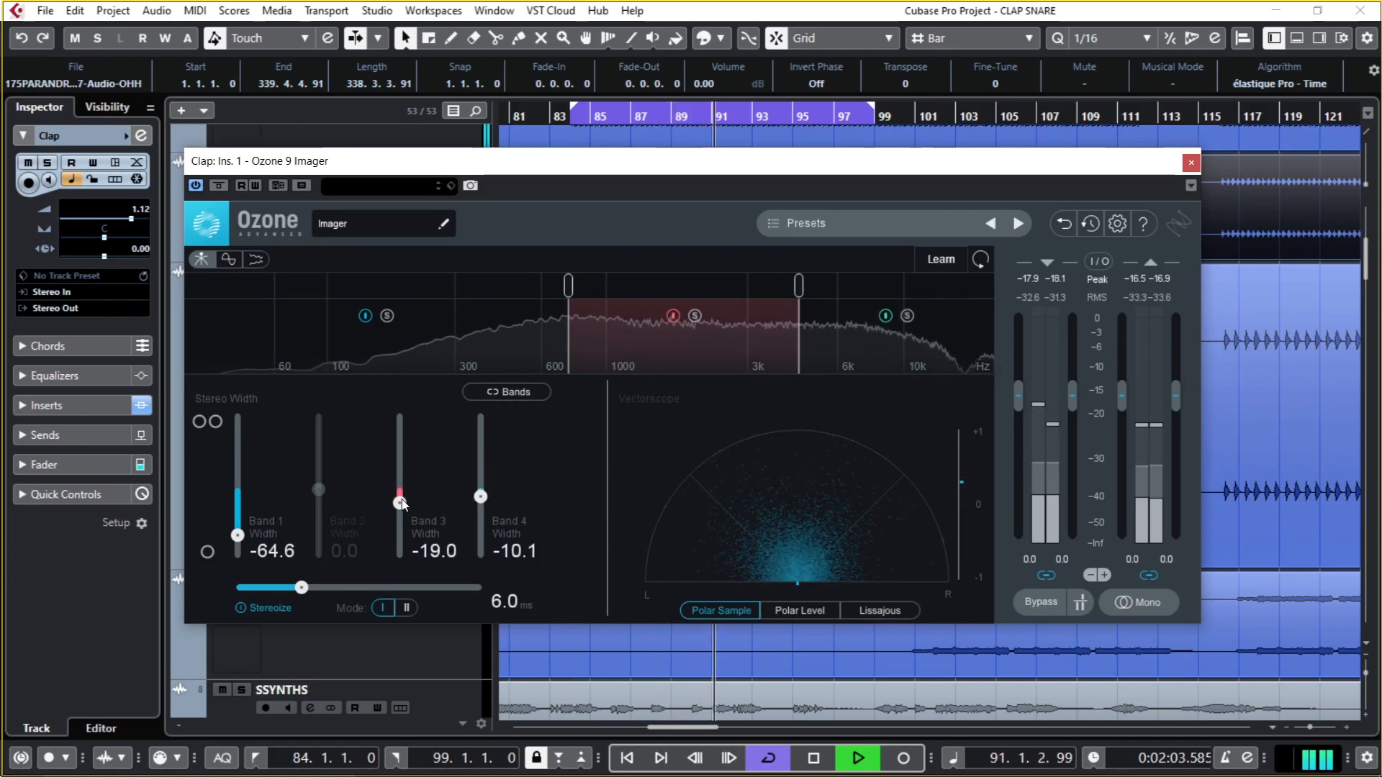
{"action": "mouse_move", "coordinate": [237, 536]}
{"action": "left_mouse_down"}
{"action": "mouse_move", "coordinate": [238, 509]}
{"action": "mouse_move", "coordinate": [242, 521]}
{"action": "left_mouse_up"}
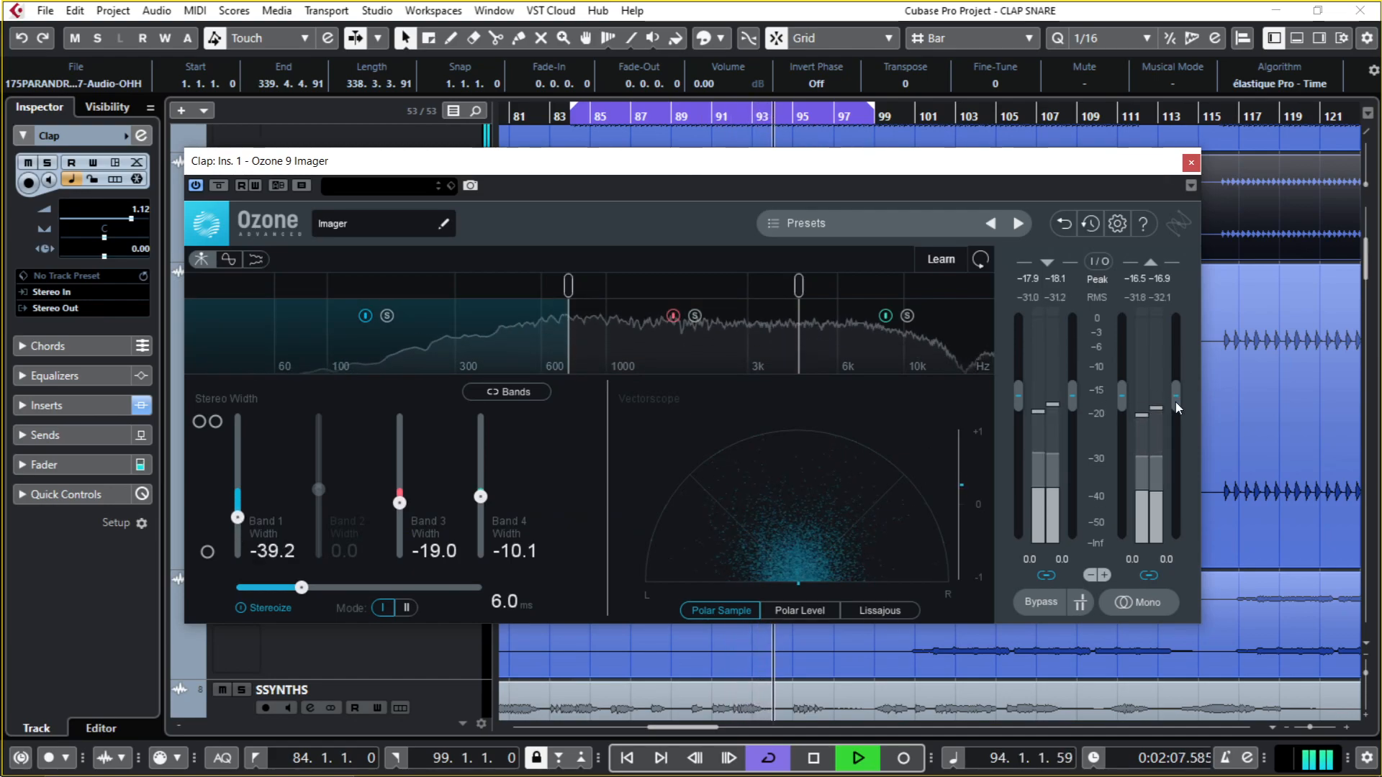
- Raise the Imager's linked output gains to +1.1 dB, stop playback and bring up the MixConsole
{"action": "left_click_drag", "start_coordinate": [1176, 403], "coordinate": [1176, 395]}
{"action": "key", "text": "space"}
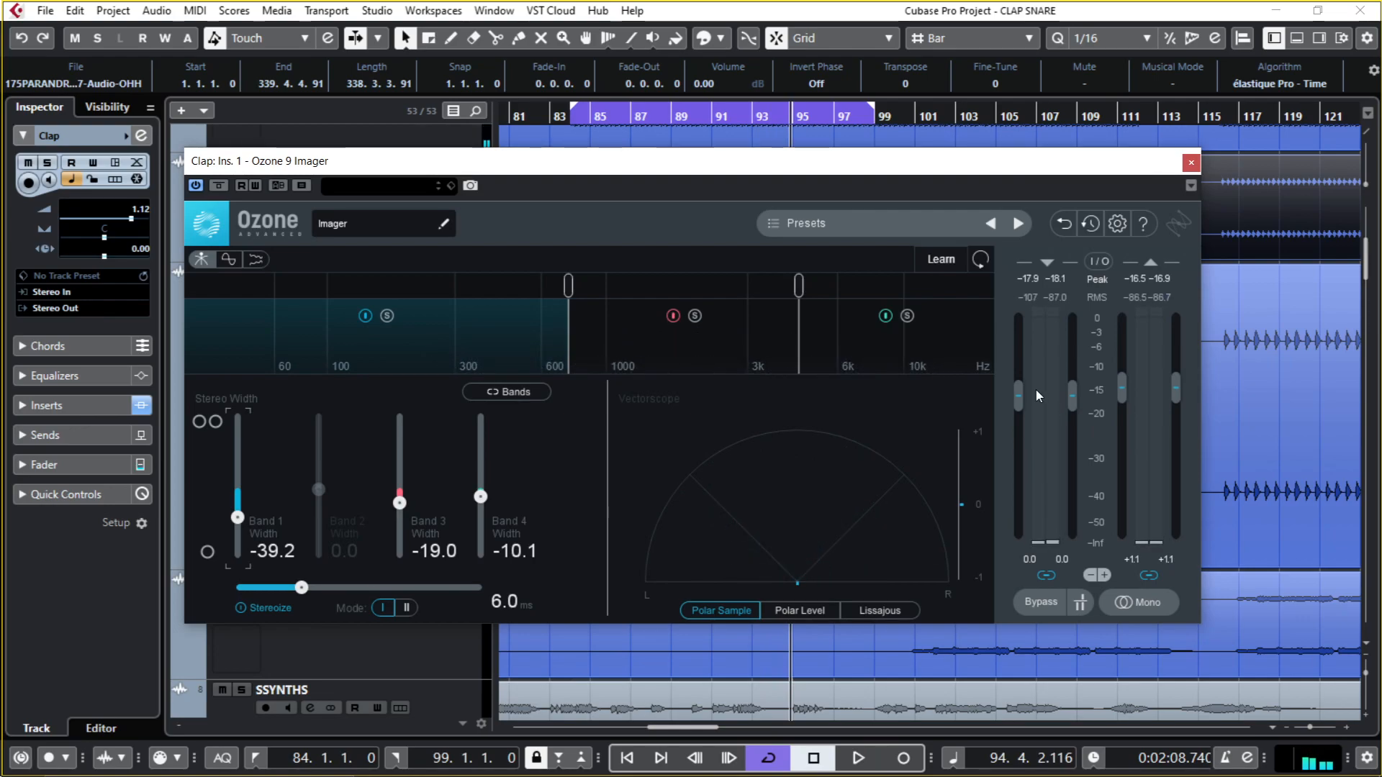
{"action": "left_click", "coordinate": [1191, 162]}
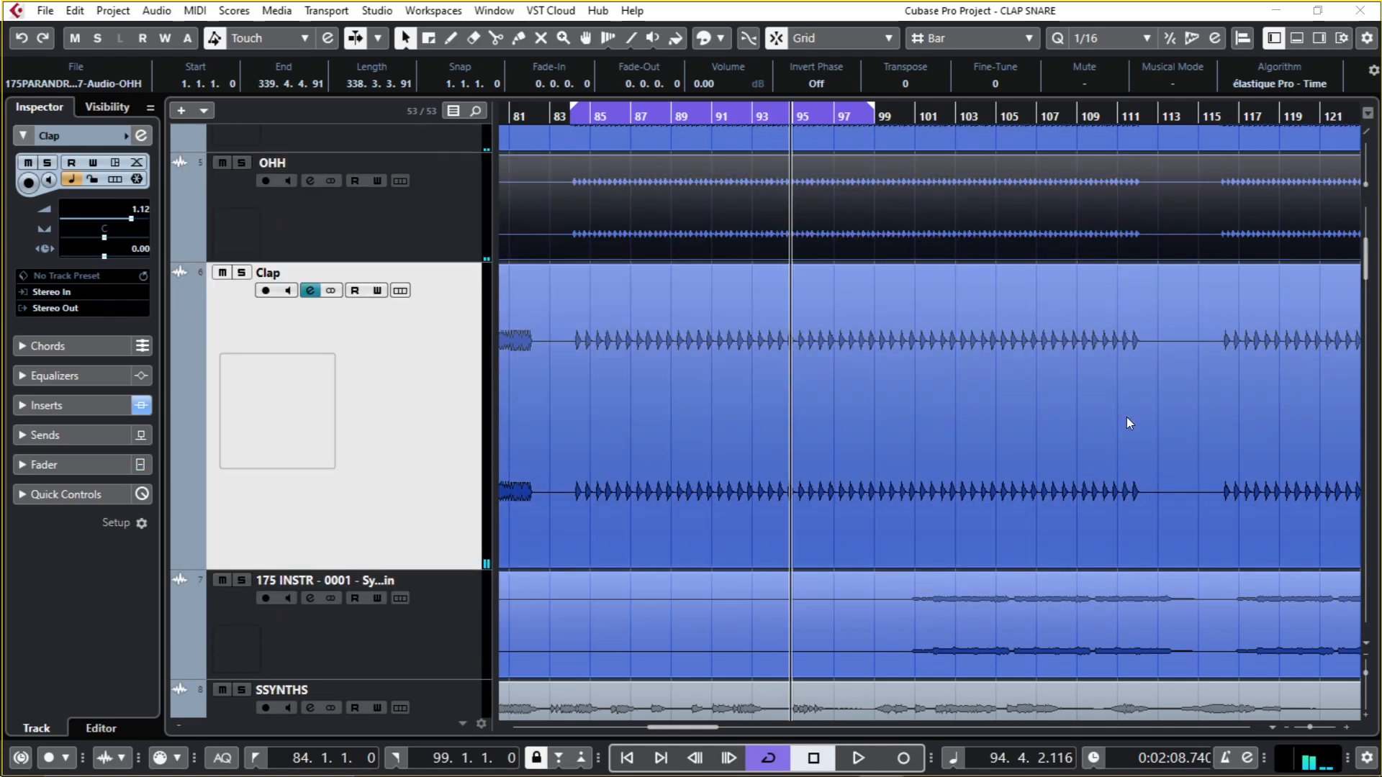
{"action": "left_click", "coordinate": [1080, 400]}
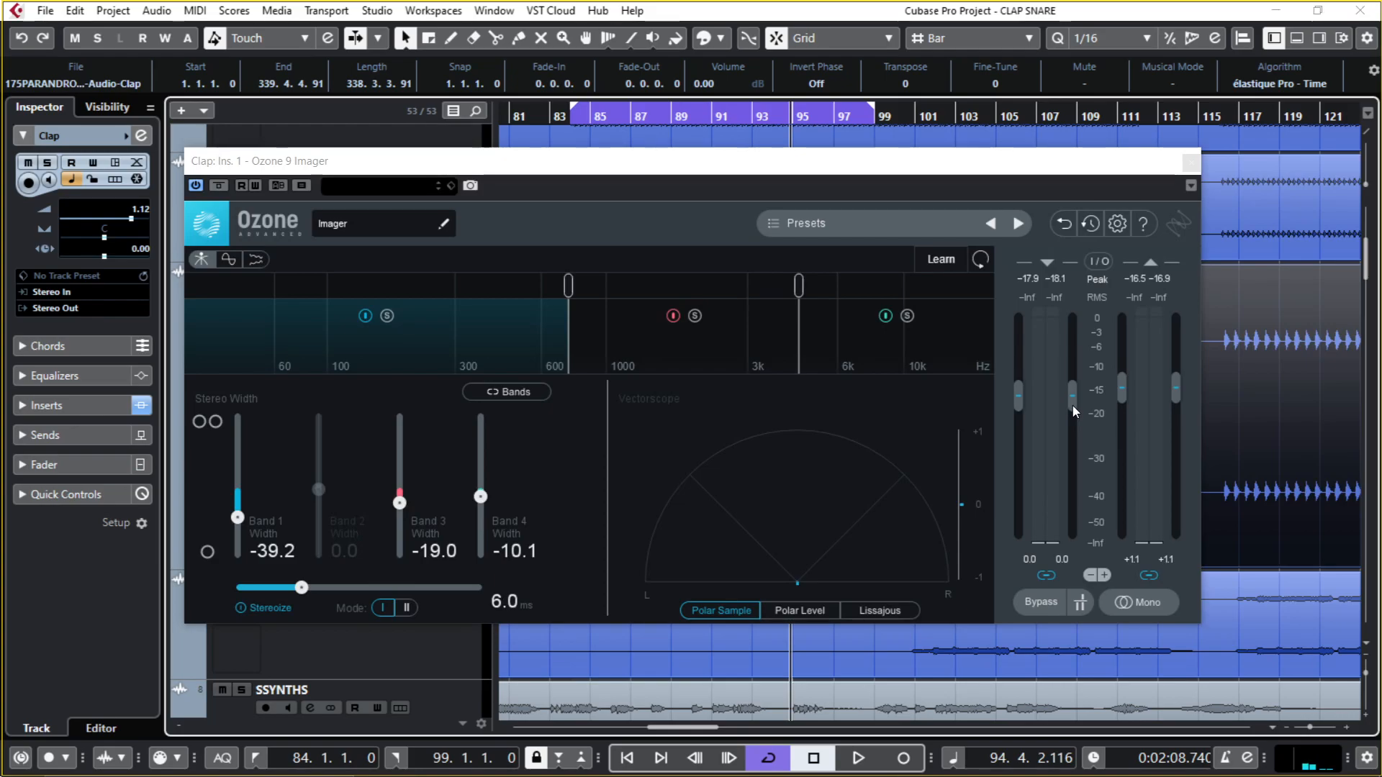
{"action": "key", "text": "F3"}
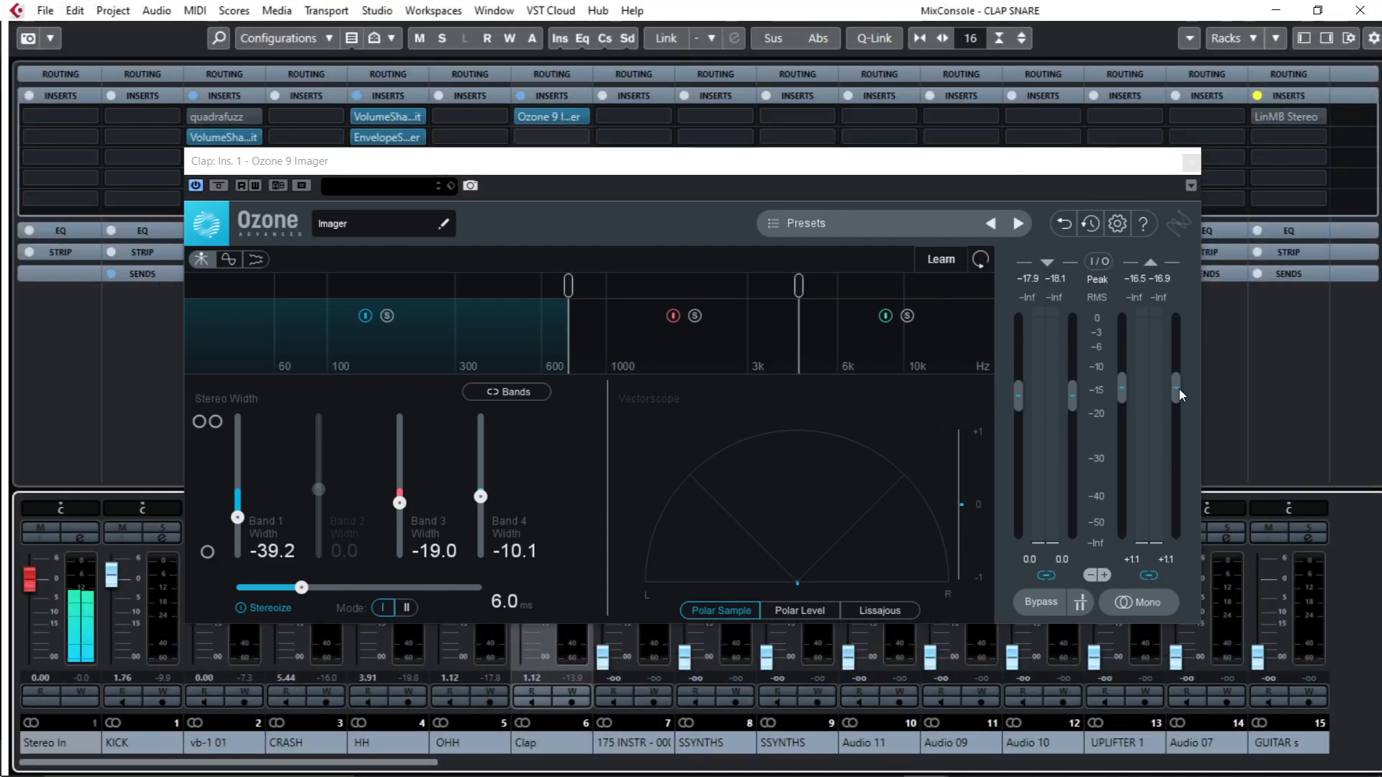
{"action": "left_click", "coordinate": [1122, 386]}
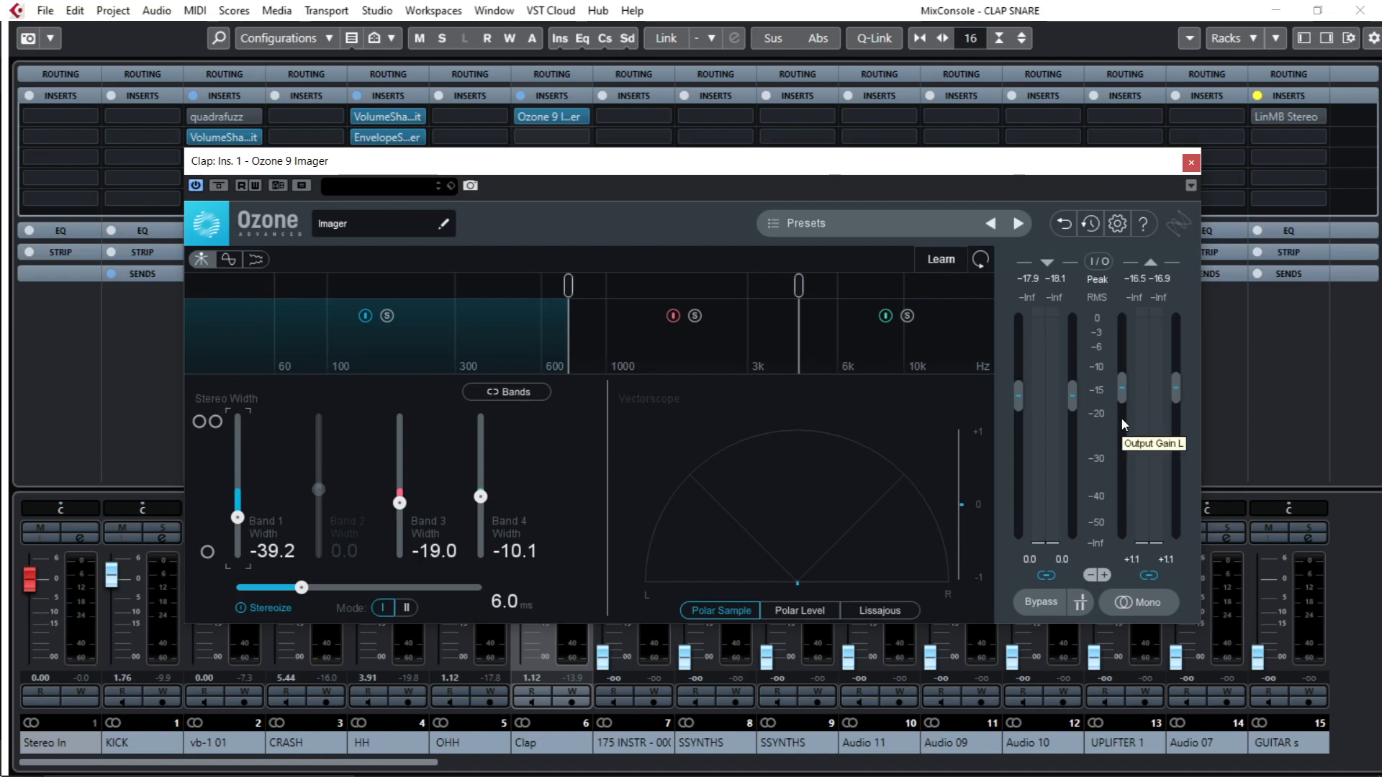
- Play the loop, compare the clap with the Imager bypassed and active, and close the plug-in window
{"action": "key", "text": "space"}
{"action": "left_click", "coordinate": [218, 185]}
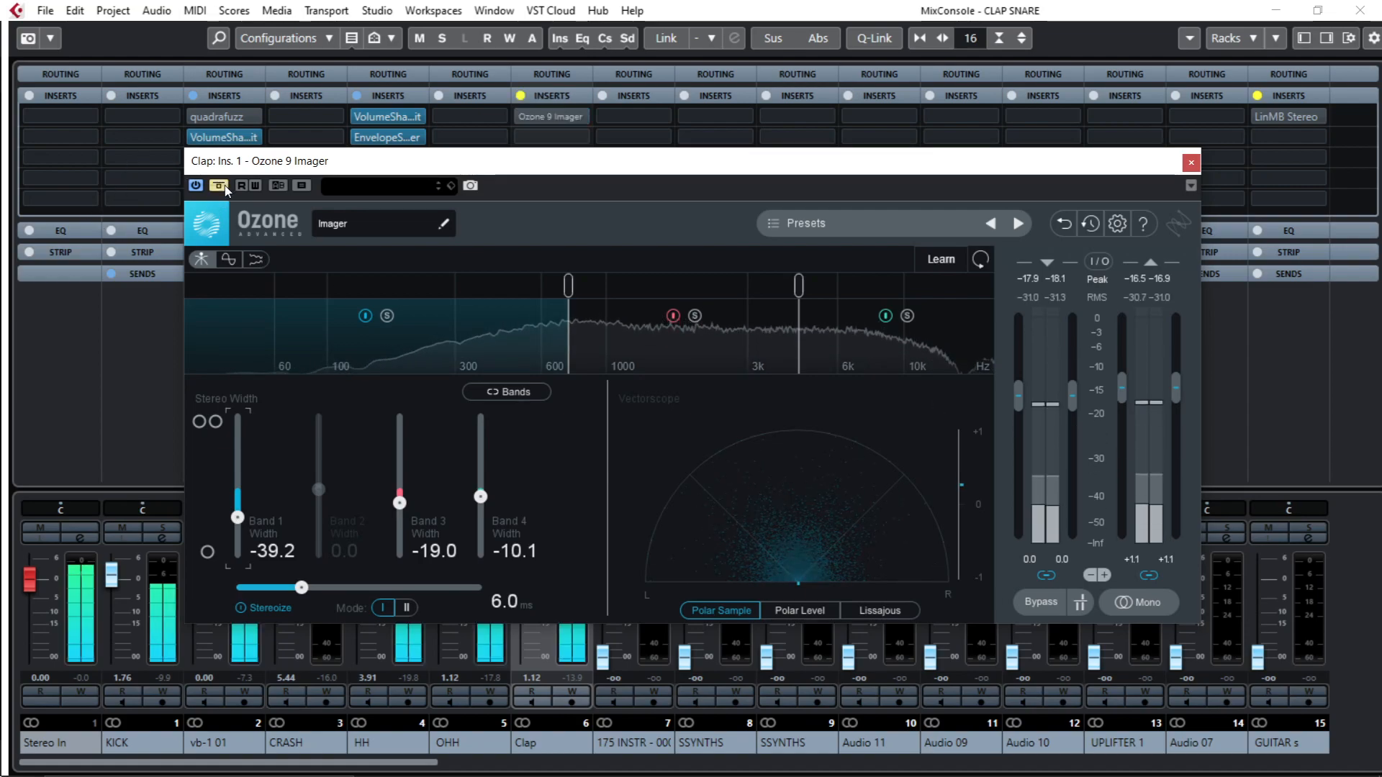
{"action": "left_click", "coordinate": [218, 185]}
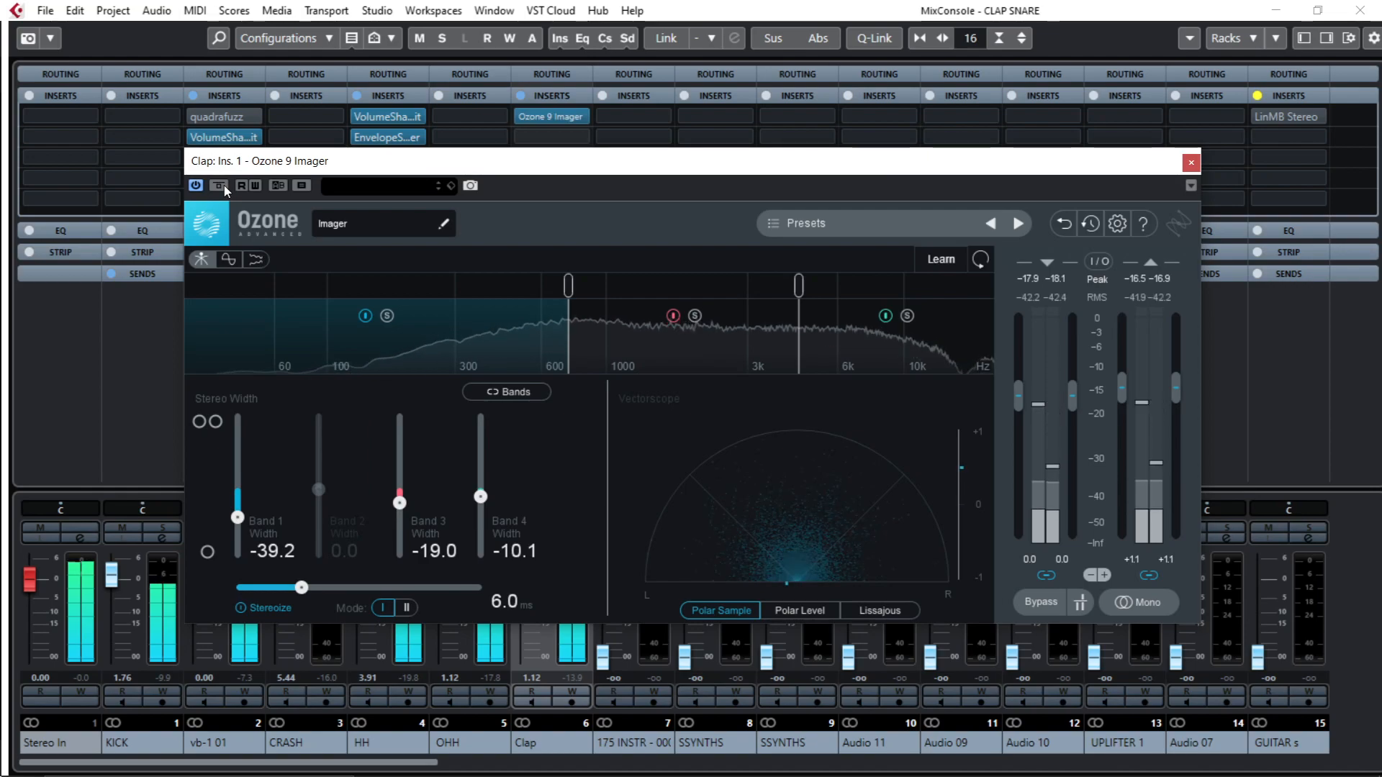
{"action": "left_click", "coordinate": [1191, 163]}
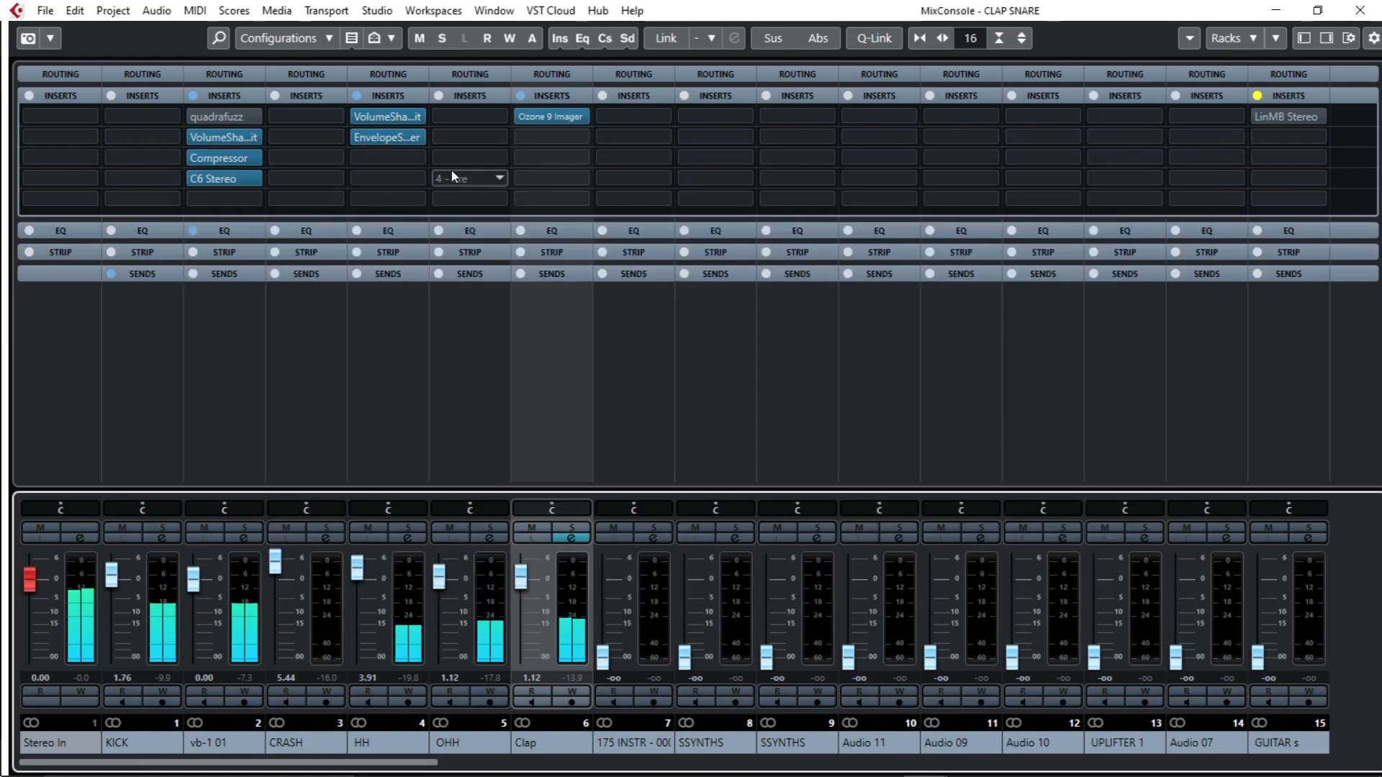
- Add the Compressor after the Imager on the Clap channel and move its window clear of the channel
{"action": "left_click", "coordinate": [551, 117]}
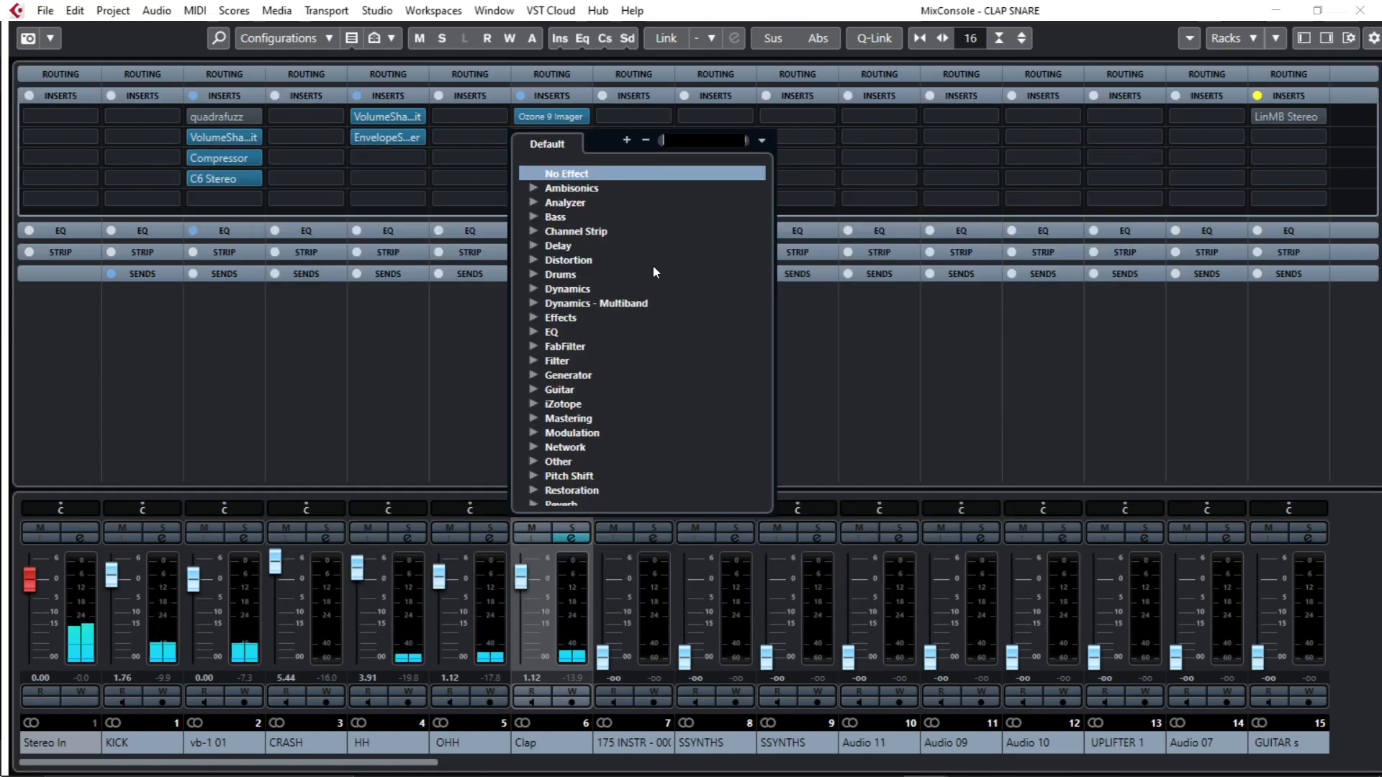
{"action": "type", "text": "compress"}
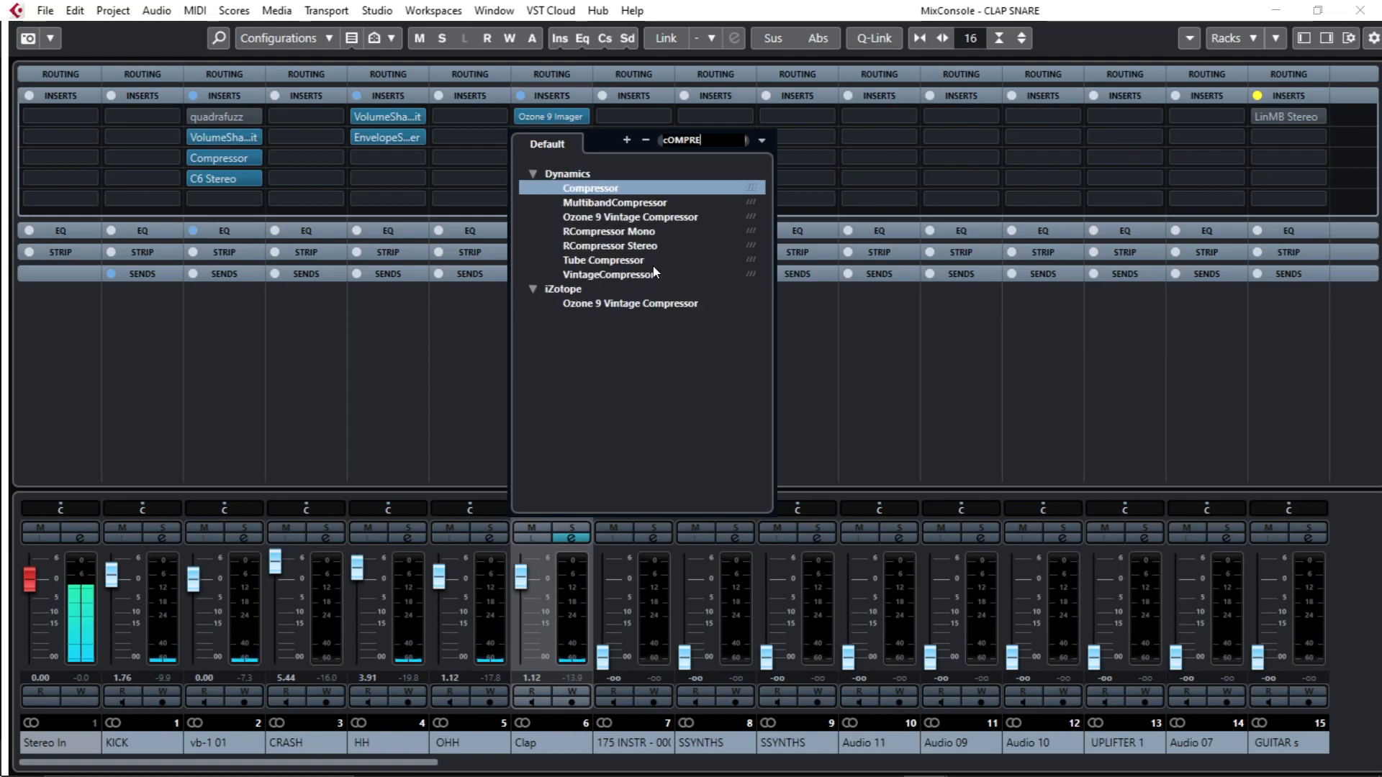
{"action": "key", "text": "Return"}
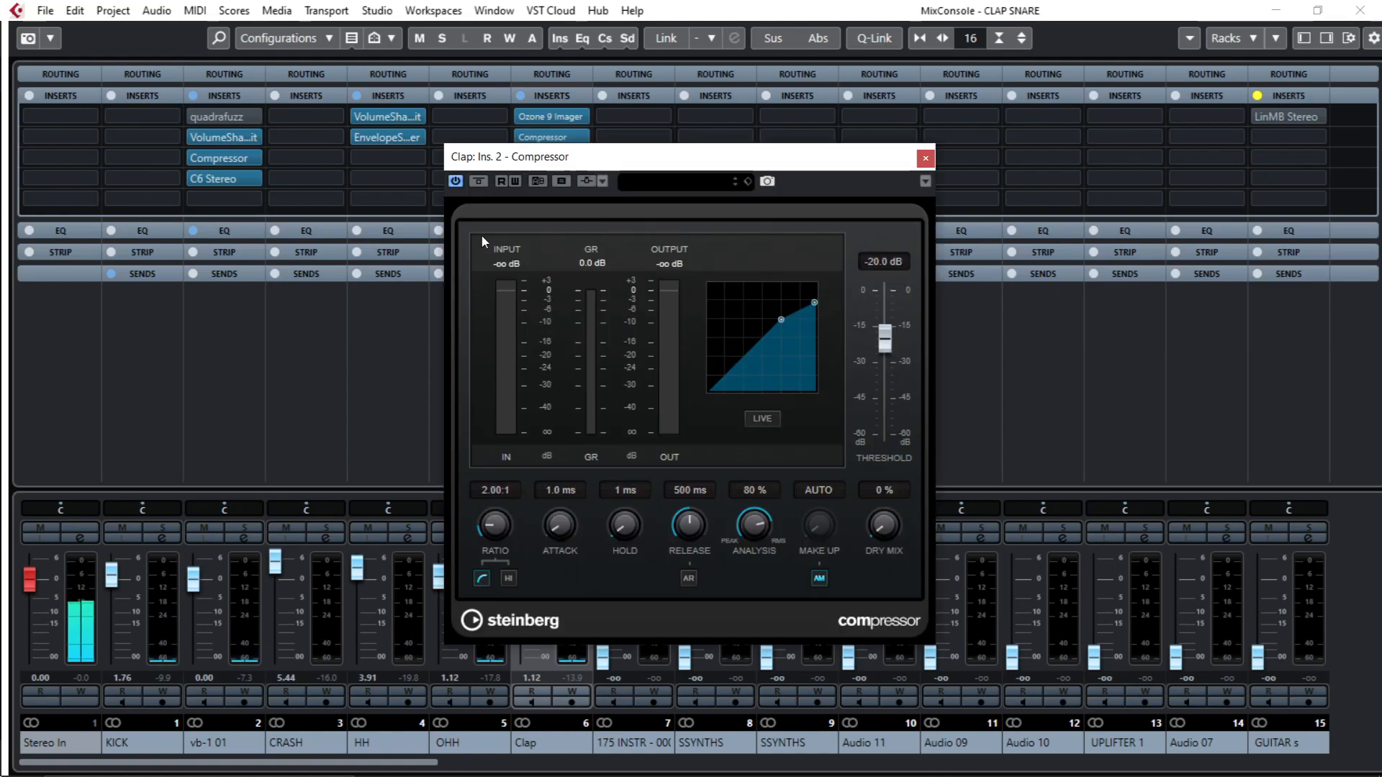
{"action": "left_click_drag", "start_coordinate": [566, 171], "coordinate": [818, 136]}
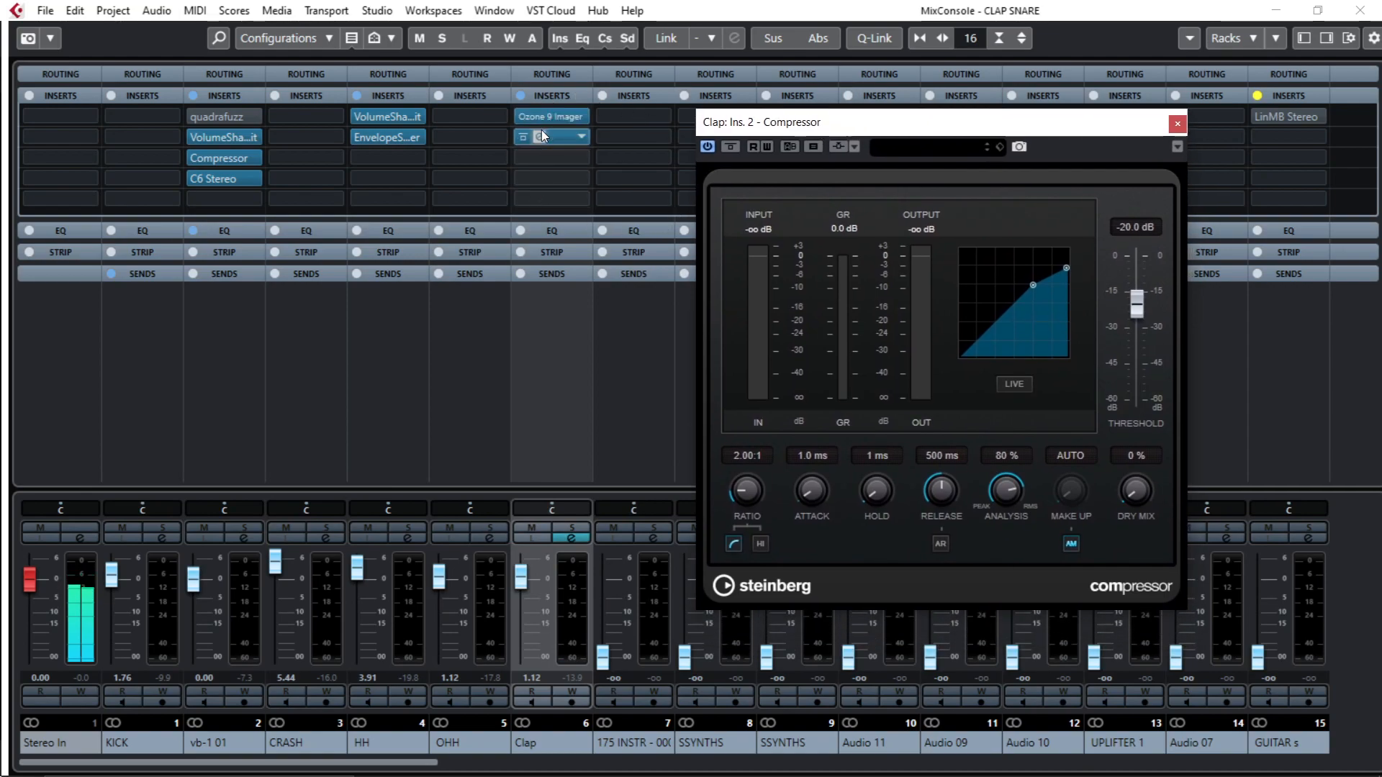
{"action": "left_click_drag", "start_coordinate": [856, 133], "coordinate": [802, 136]}
- Set the Compressor's release to 193 ms and its ratio to 2.07:1, keeping the Clap channel in view
{"action": "key", "text": "space"}
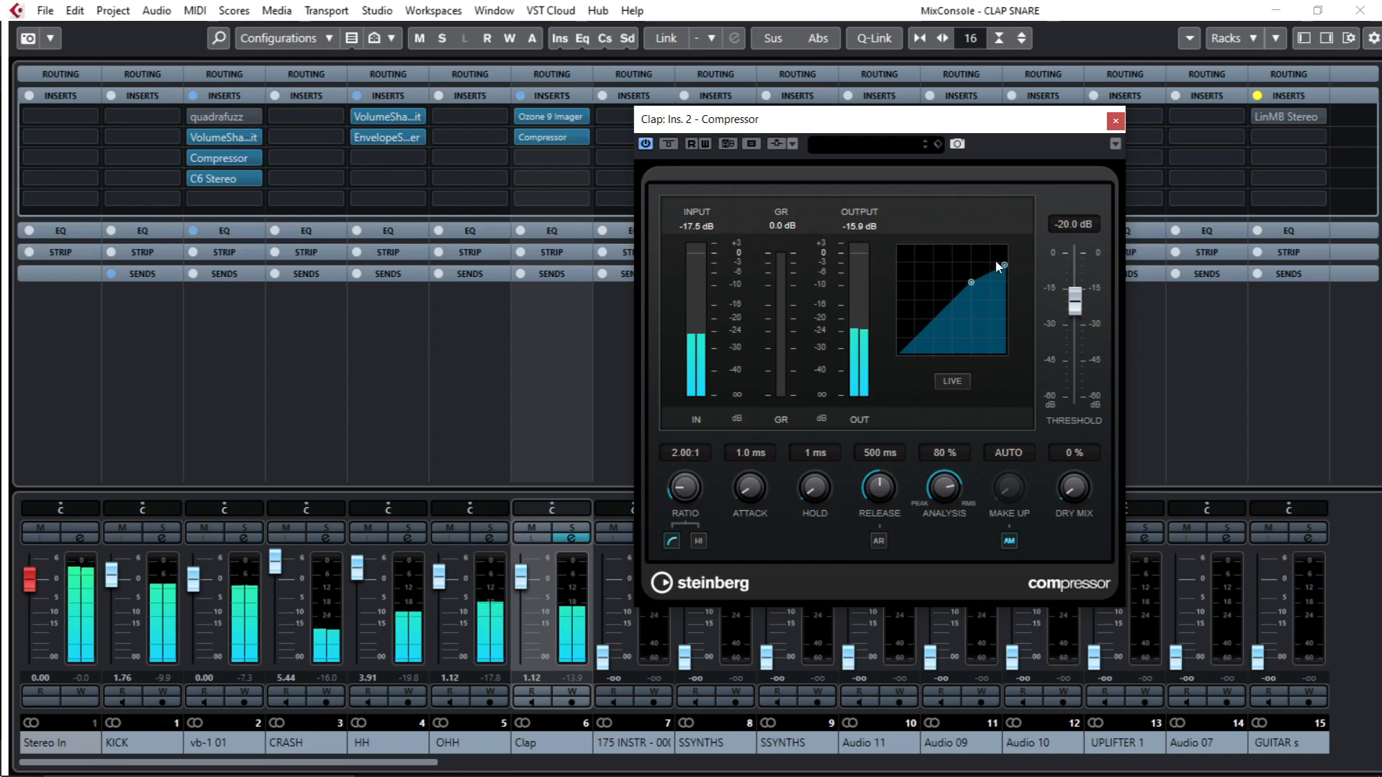
{"action": "left_click_drag", "start_coordinate": [896, 122], "coordinate": [756, 115]}
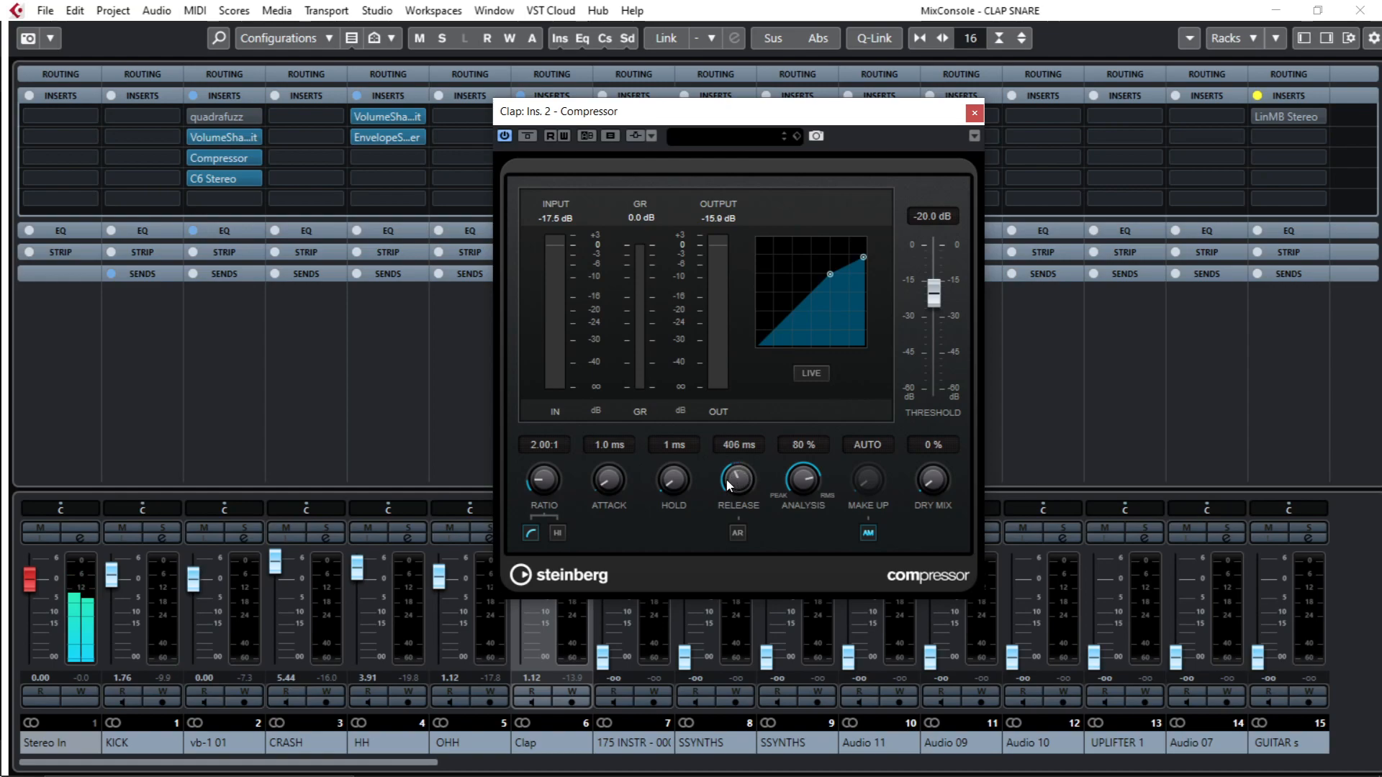
{"action": "left_click_drag", "start_coordinate": [729, 433], "coordinate": [705, 521]}
{"action": "left_click_drag", "start_coordinate": [760, 451], "coordinate": [704, 472]}
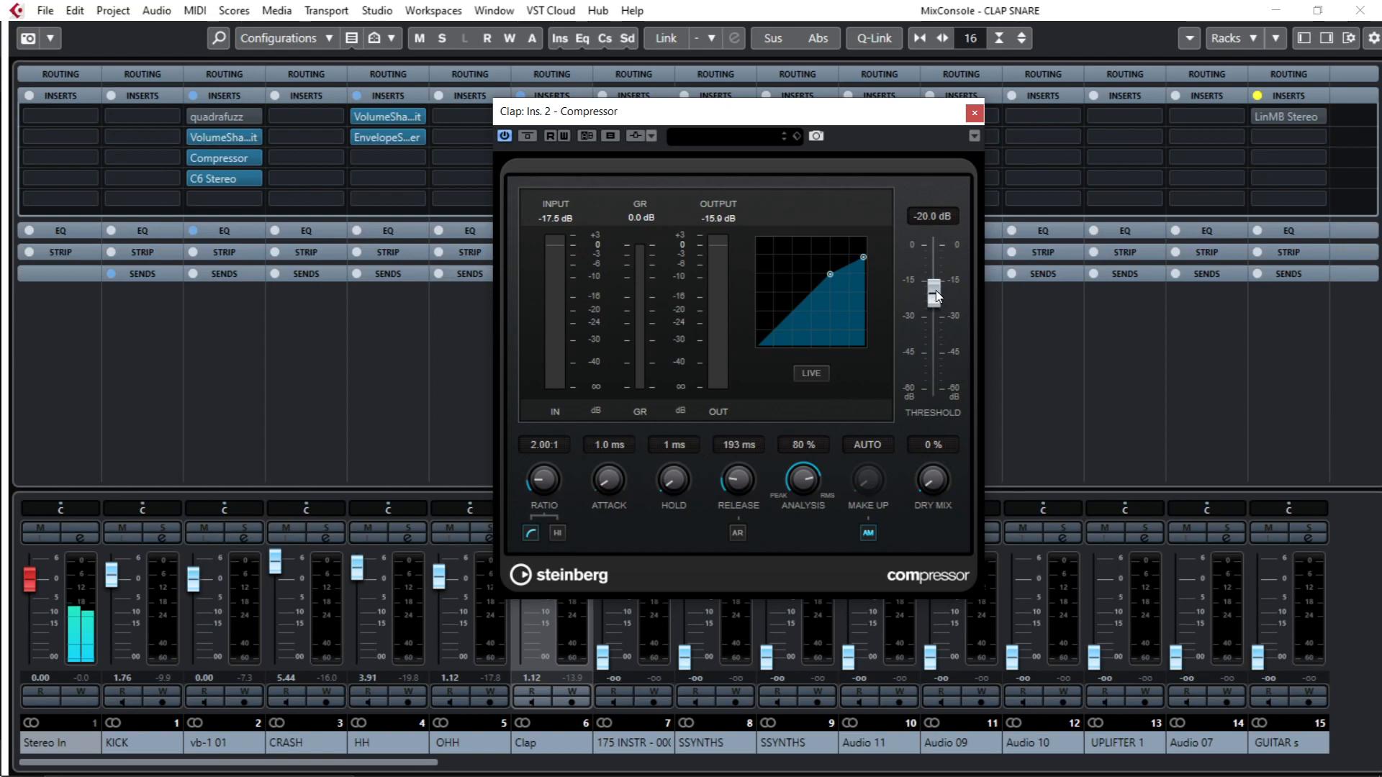
{"action": "left_click_drag", "start_coordinate": [841, 118], "coordinate": [1106, 120]}
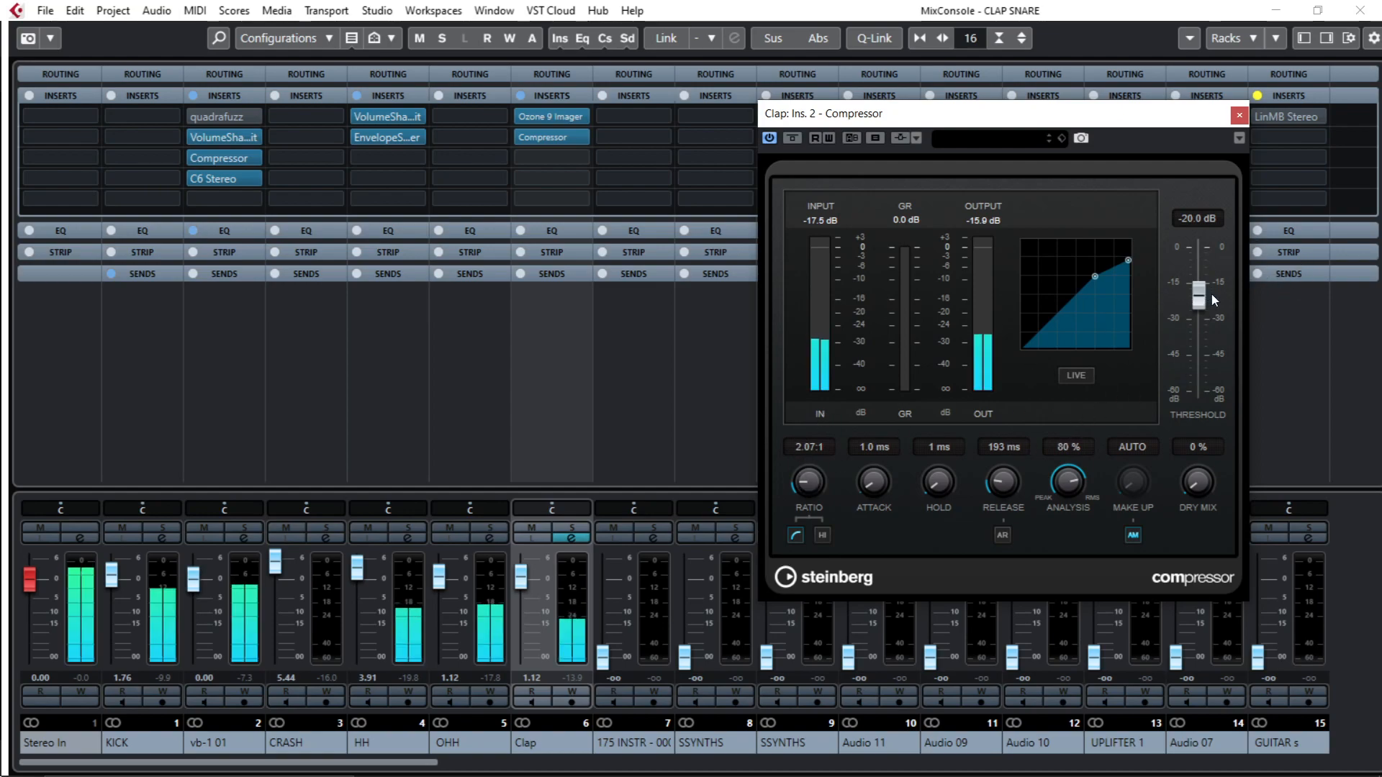
- Lower the Compressor's threshold in stages to -38.6 dB during playback
{"action": "left_click_drag", "start_coordinate": [1199, 290], "coordinate": [1199, 334]}
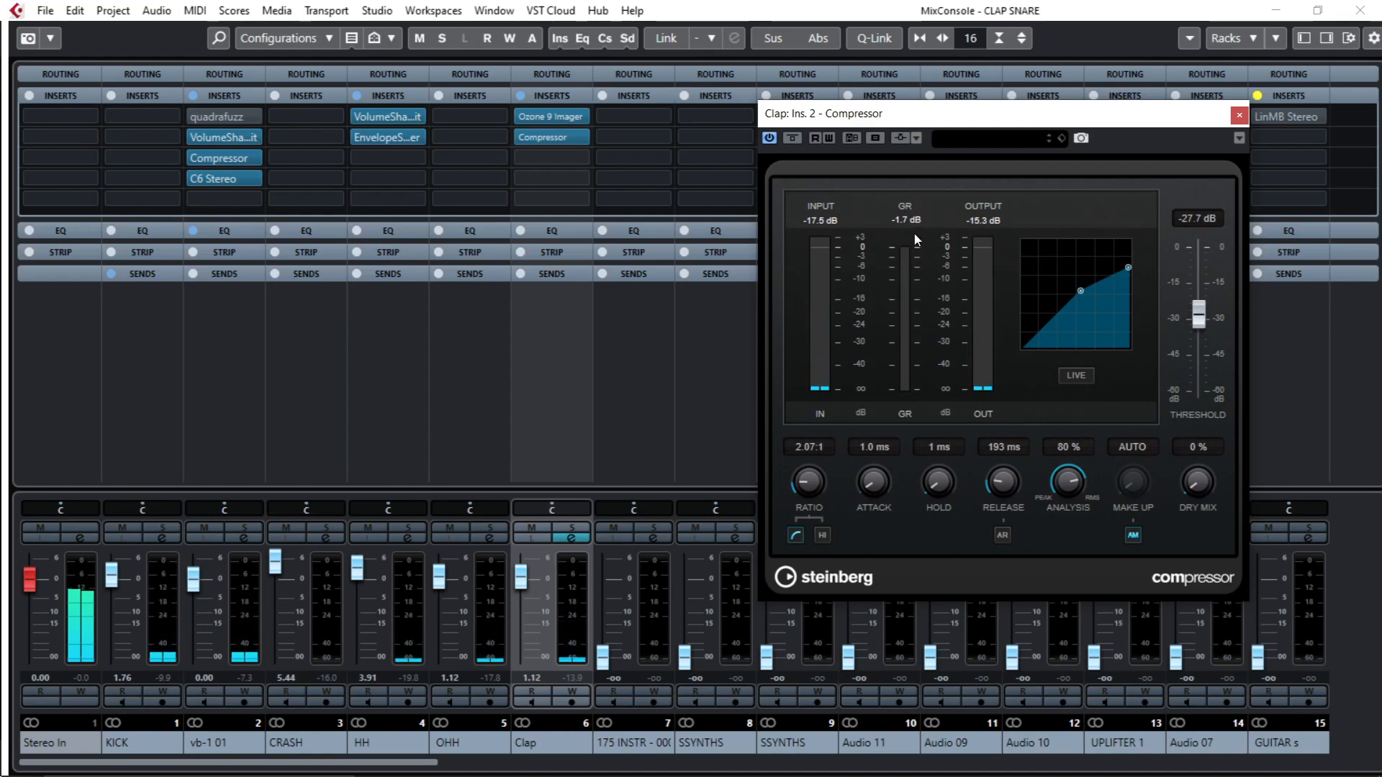
{"action": "left_click_drag", "start_coordinate": [1202, 304], "coordinate": [1203, 313]}
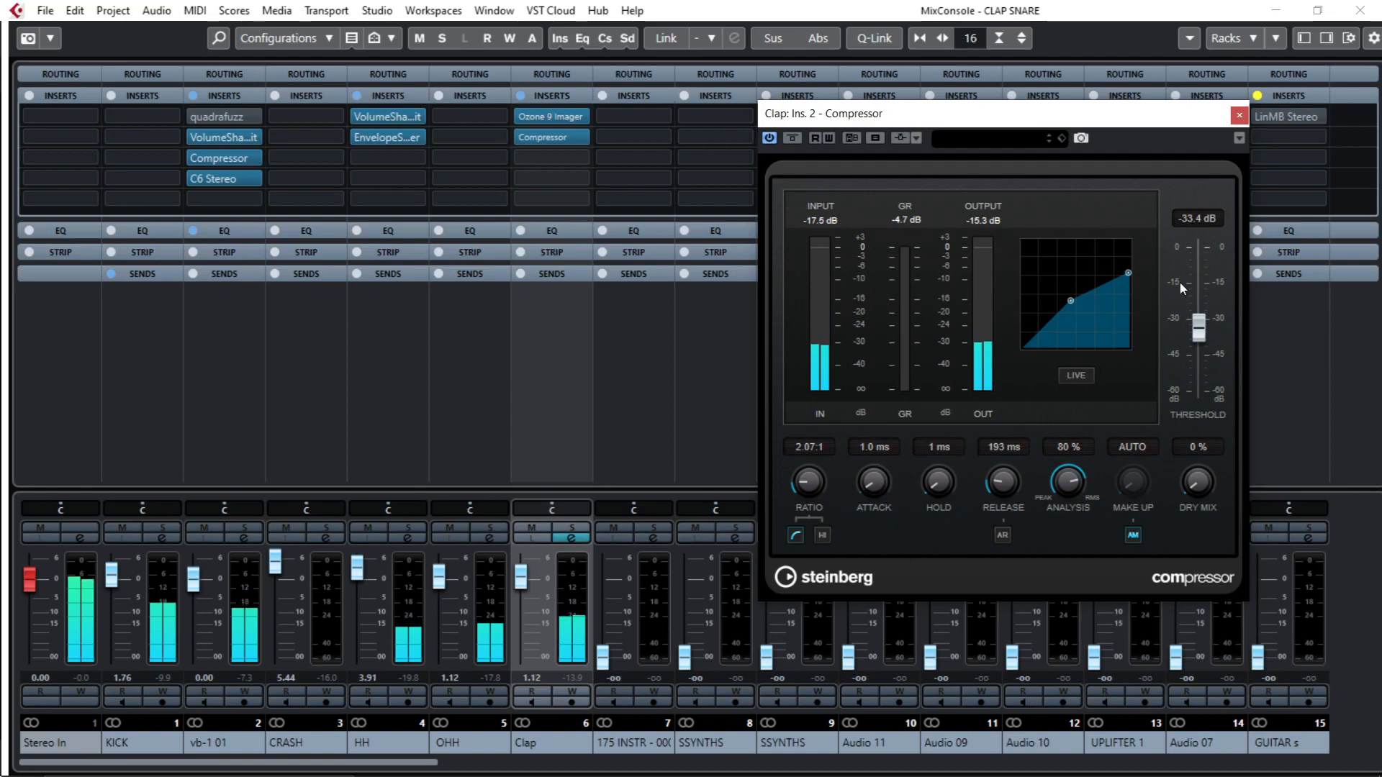
{"action": "left_click_drag", "start_coordinate": [1199, 327], "coordinate": [1199, 340]}
- Lengthen the Compressor's attack to 20.5 ms and compare the sound with automatic make-up off and on
{"action": "mouse_move", "coordinate": [875, 481]}
{"action": "left_mouse_down"}
{"action": "mouse_move", "coordinate": [894, 478]}
{"action": "mouse_move", "coordinate": [881, 474]}
{"action": "left_mouse_up"}
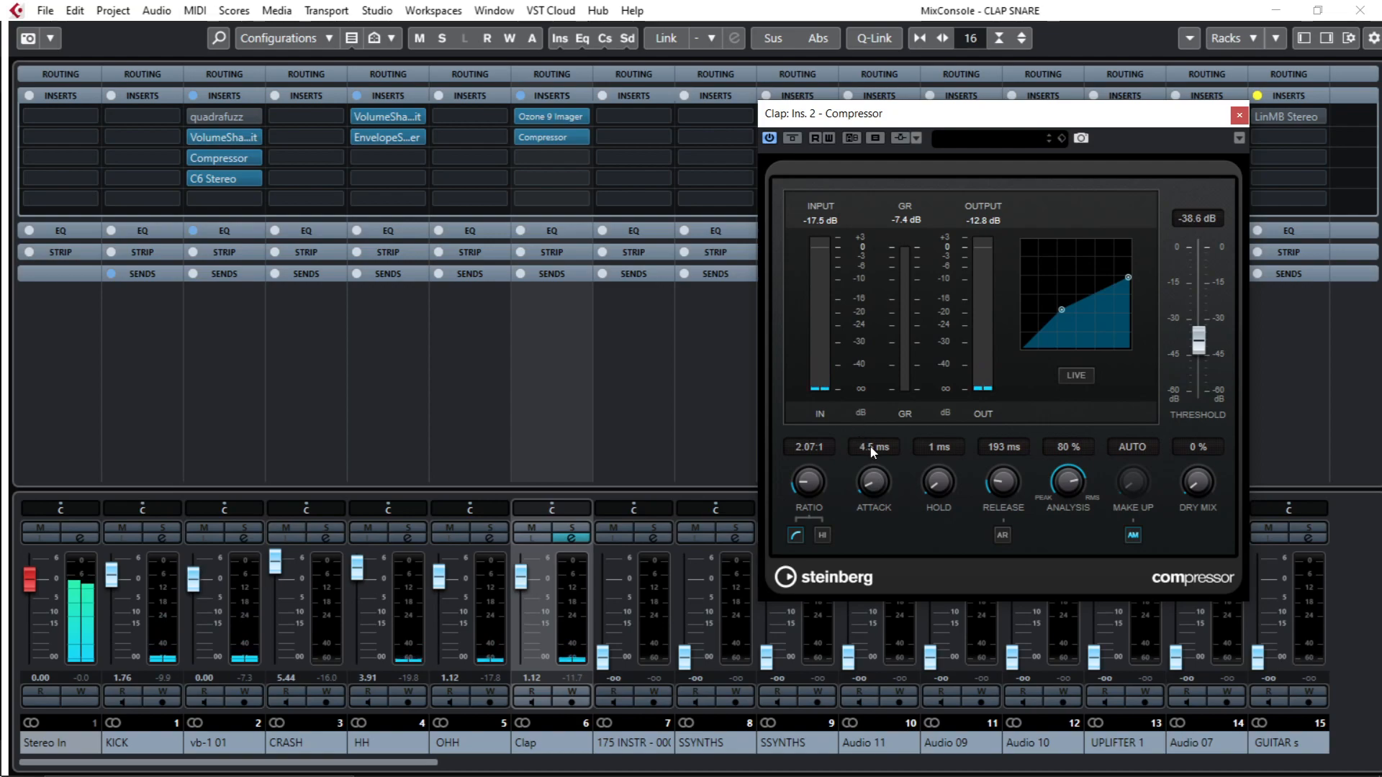
{"action": "left_click_drag", "start_coordinate": [872, 488], "coordinate": [885, 485]}
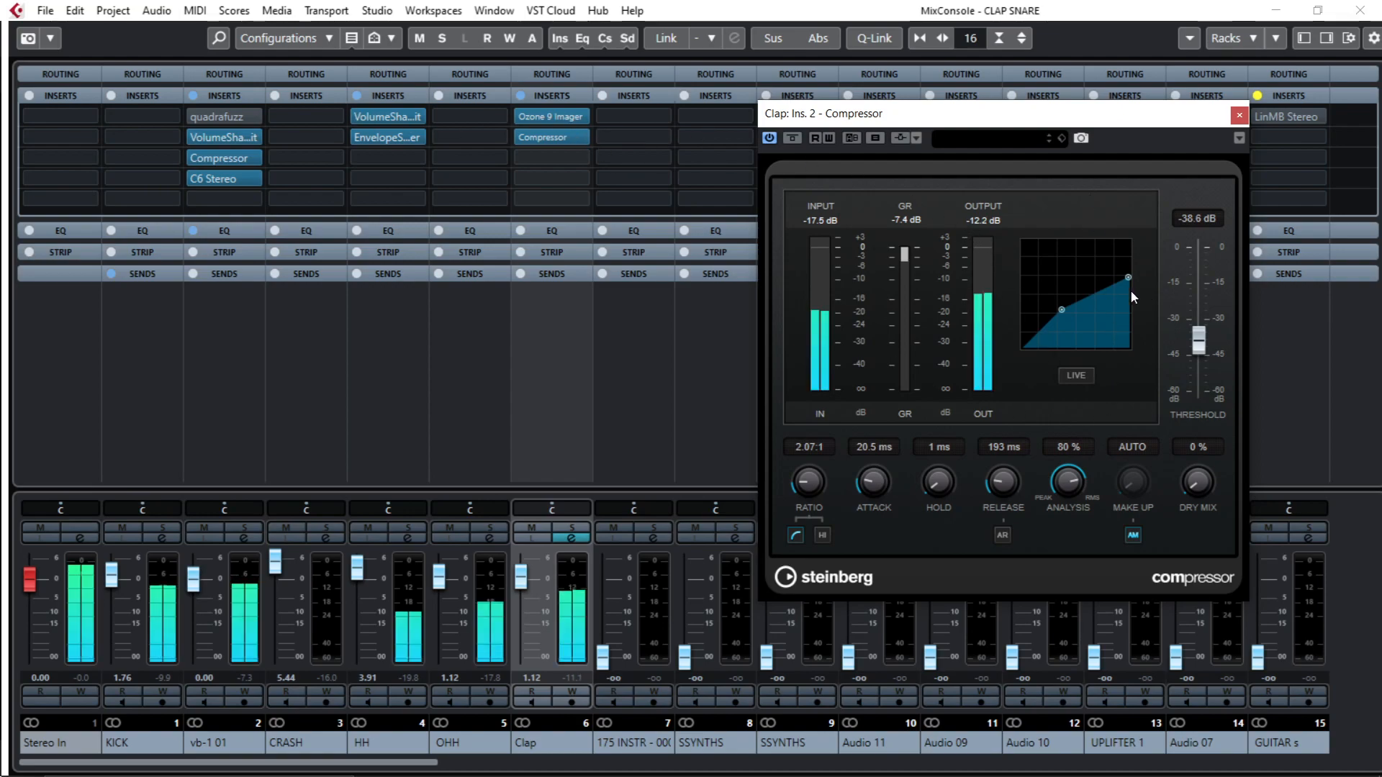
{"action": "left_click", "coordinate": [1133, 535]}
{"action": "left_click", "coordinate": [1134, 533]}
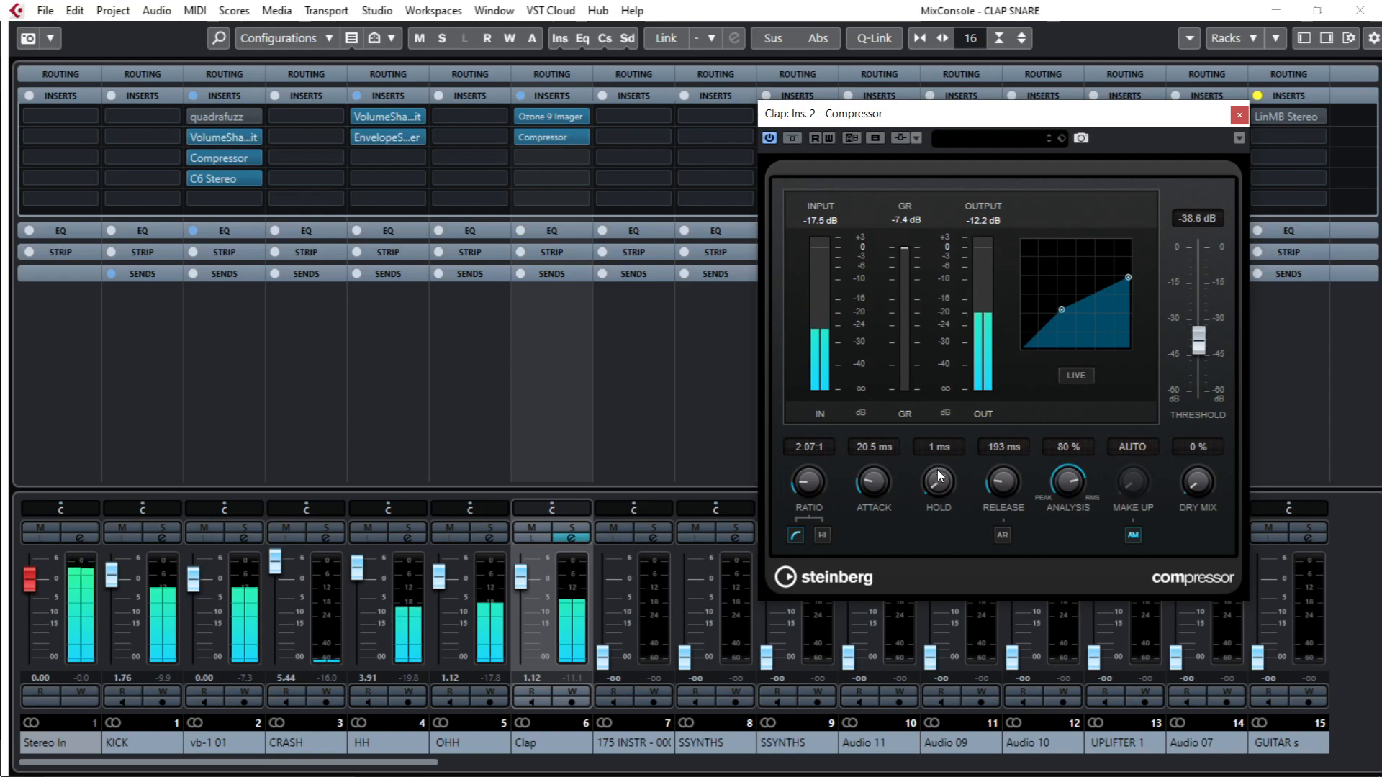
- Set the Compressor's attack to 22.5 ms and raise its threshold to -27.0 dB
{"action": "left_click_drag", "start_coordinate": [871, 475], "coordinate": [874, 484]}
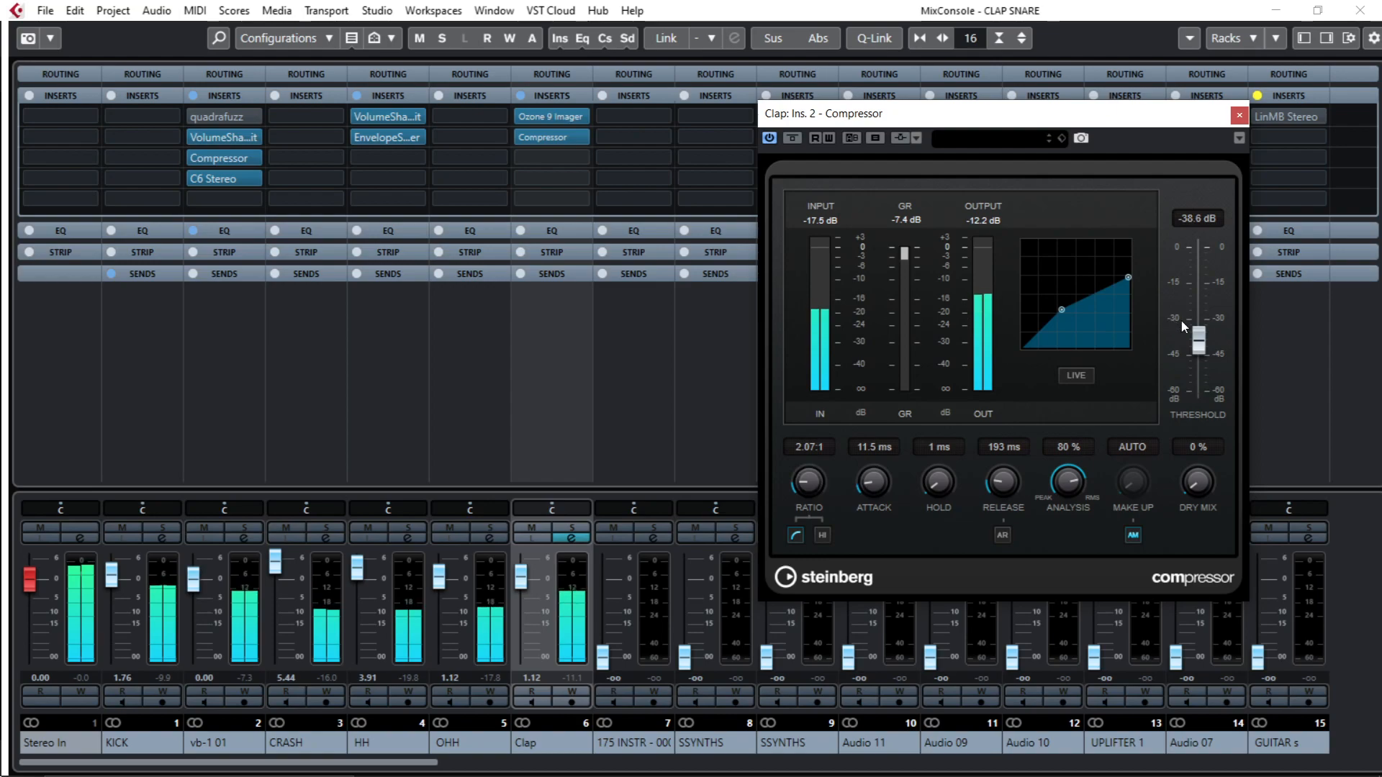
{"action": "left_click_drag", "start_coordinate": [875, 483], "coordinate": [883, 481]}
{"action": "left_click_drag", "start_coordinate": [1199, 338], "coordinate": [1212, 308]}
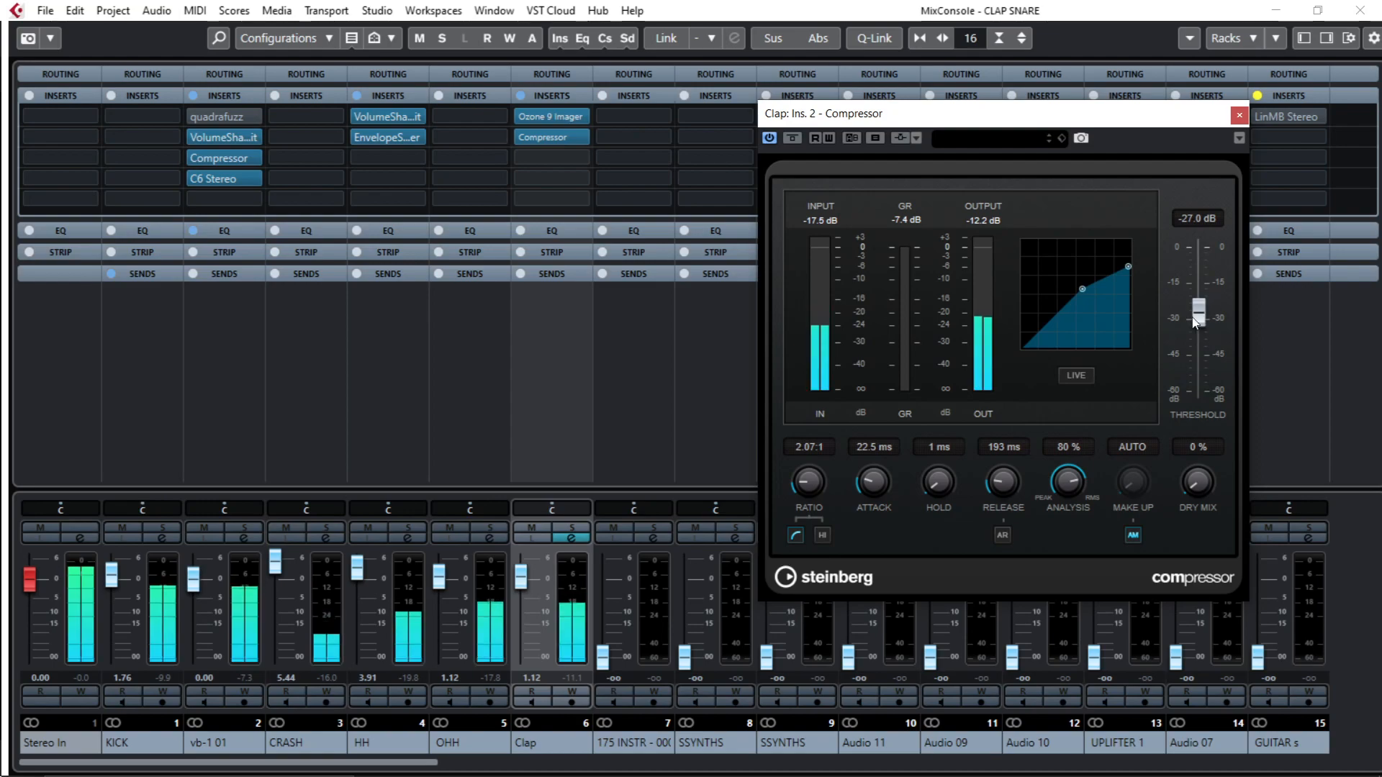
- Switch the Compressor to manual make-up gain at 0.7 dB and lower its ratio to 1.55:1, comparing against bypass
{"action": "left_click", "coordinate": [1133, 535]}
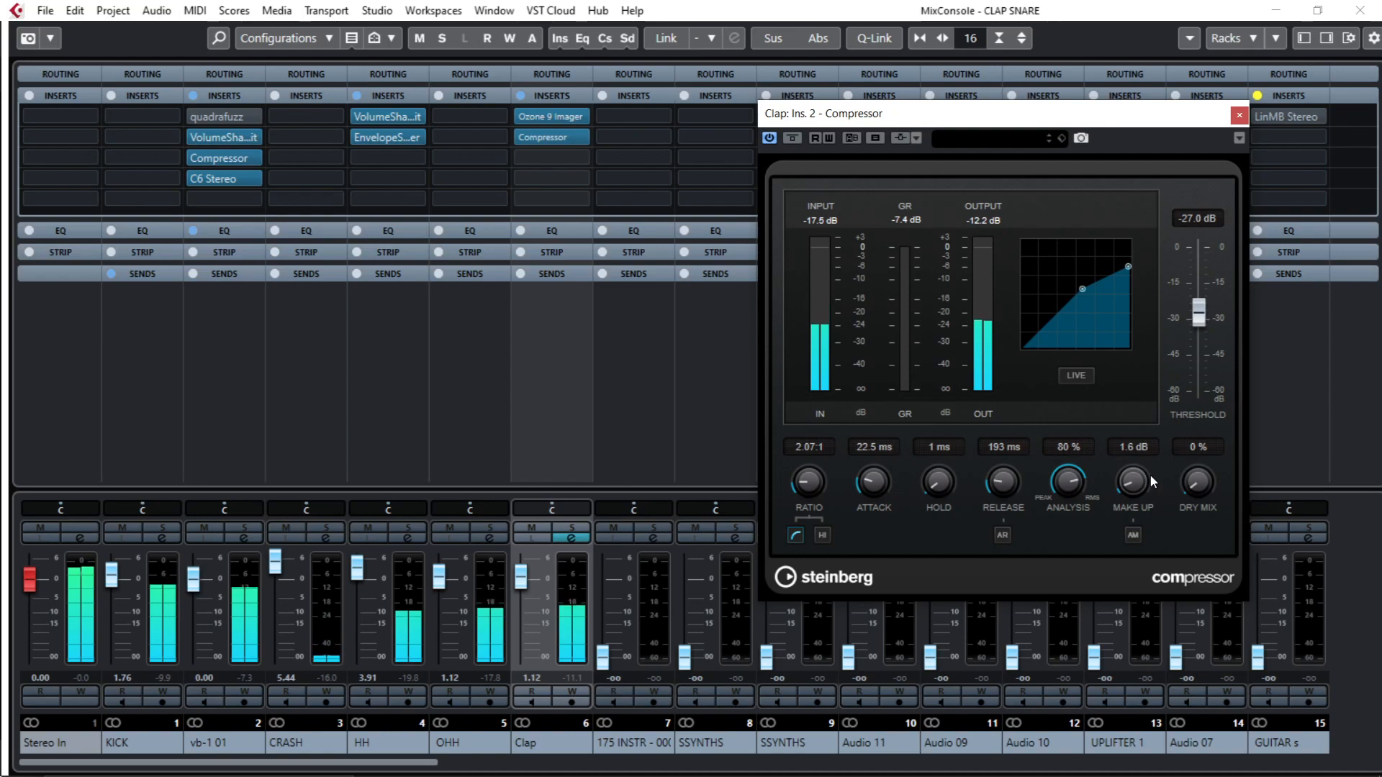
{"action": "left_click", "coordinate": [792, 139]}
{"action": "left_click", "coordinate": [792, 139]}
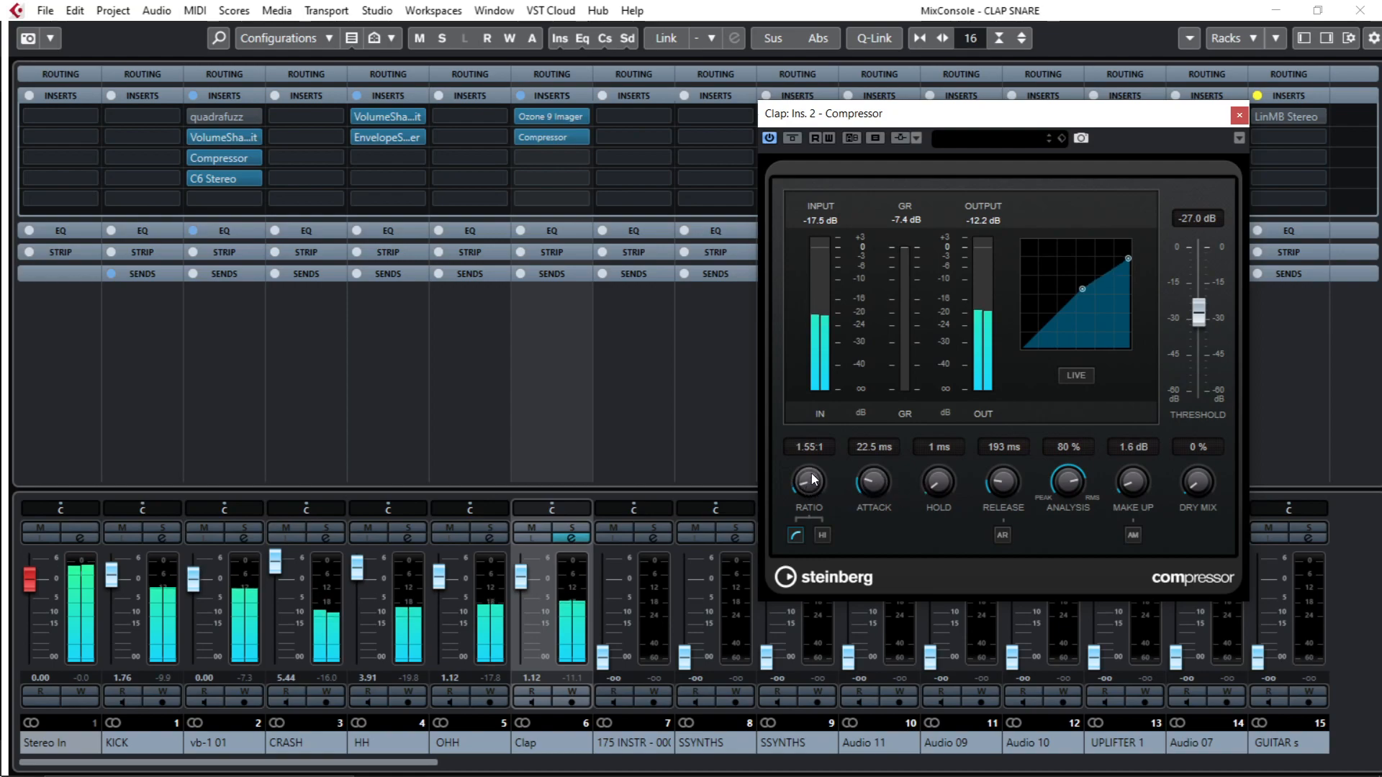
{"action": "left_click_drag", "start_coordinate": [1133, 475], "coordinate": [1133, 481]}
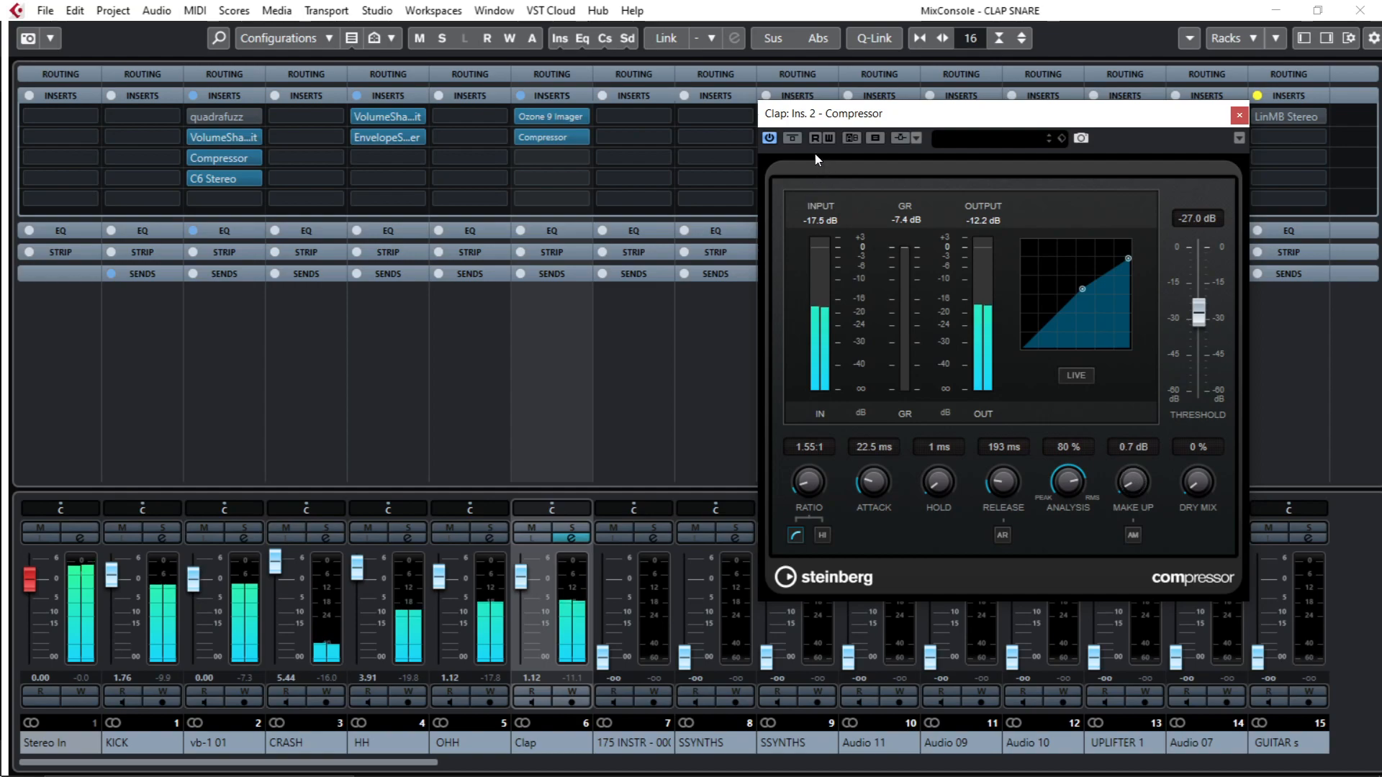
- Compare the clap with the Compressor bypassed and active, and set its hold to 0 ms and attack to 20.6 ms
{"action": "left_click", "coordinate": [792, 137]}
{"action": "left_click", "coordinate": [793, 138]}
{"action": "left_click_drag", "start_coordinate": [932, 488], "coordinate": [876, 481]}
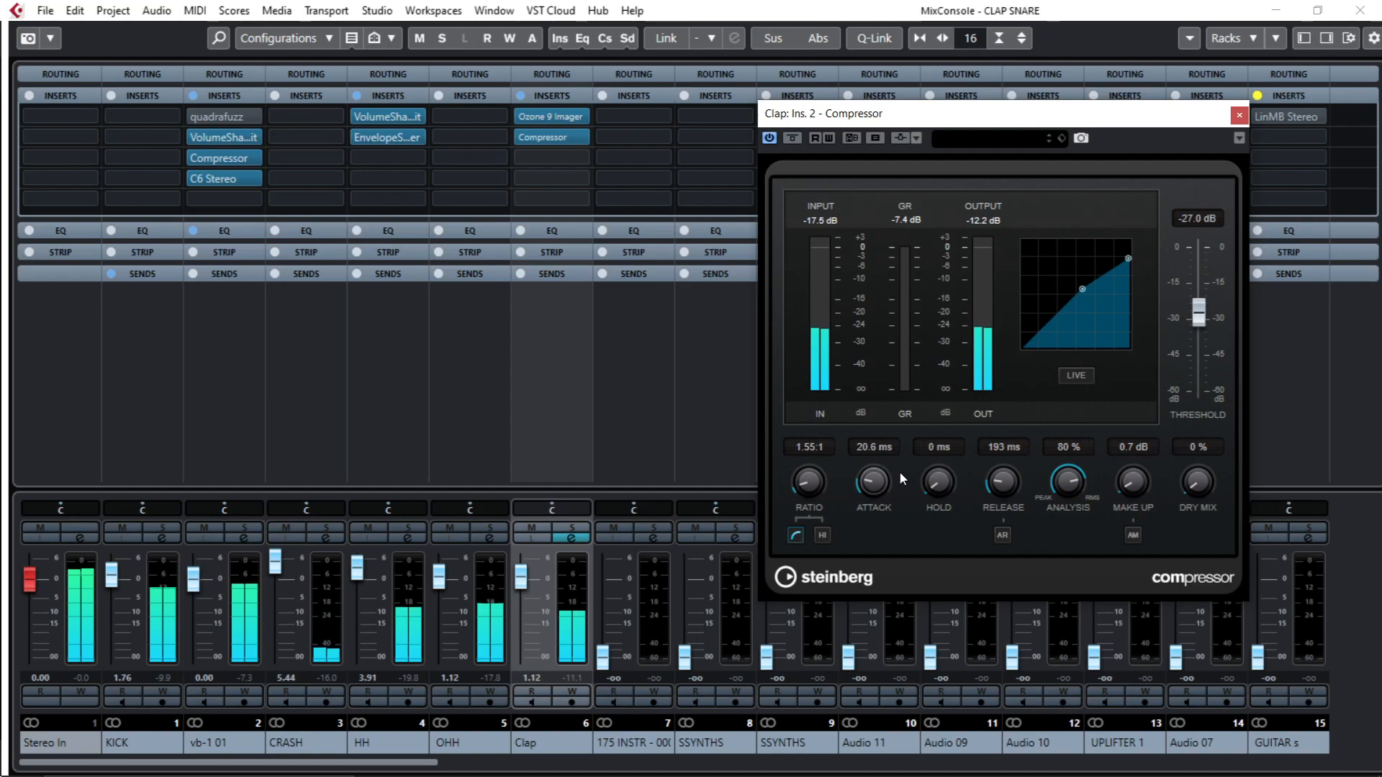
- Set the Compressor's attack to 12.6 ms, release to 124 ms and threshold to -30.7 dB
{"action": "left_click_drag", "start_coordinate": [899, 471], "coordinate": [890, 479]}
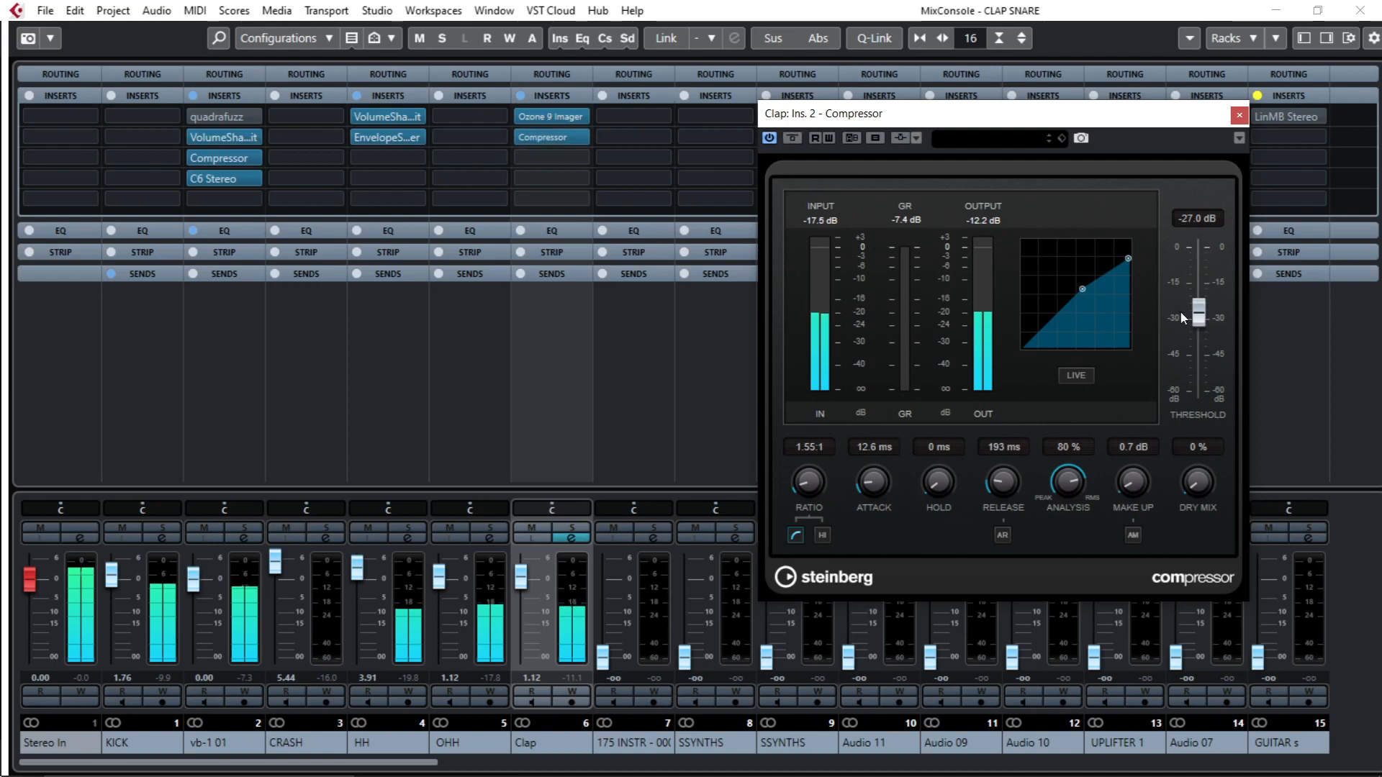
{"action": "left_click_drag", "start_coordinate": [1202, 314], "coordinate": [1201, 319]}
{"action": "mouse_move", "coordinate": [1010, 477]}
{"action": "left_mouse_down"}
{"action": "mouse_move", "coordinate": [990, 478]}
{"action": "mouse_move", "coordinate": [1020, 460]}
{"action": "left_mouse_up"}
{"action": "left_click_drag", "start_coordinate": [1200, 310], "coordinate": [1201, 315]}
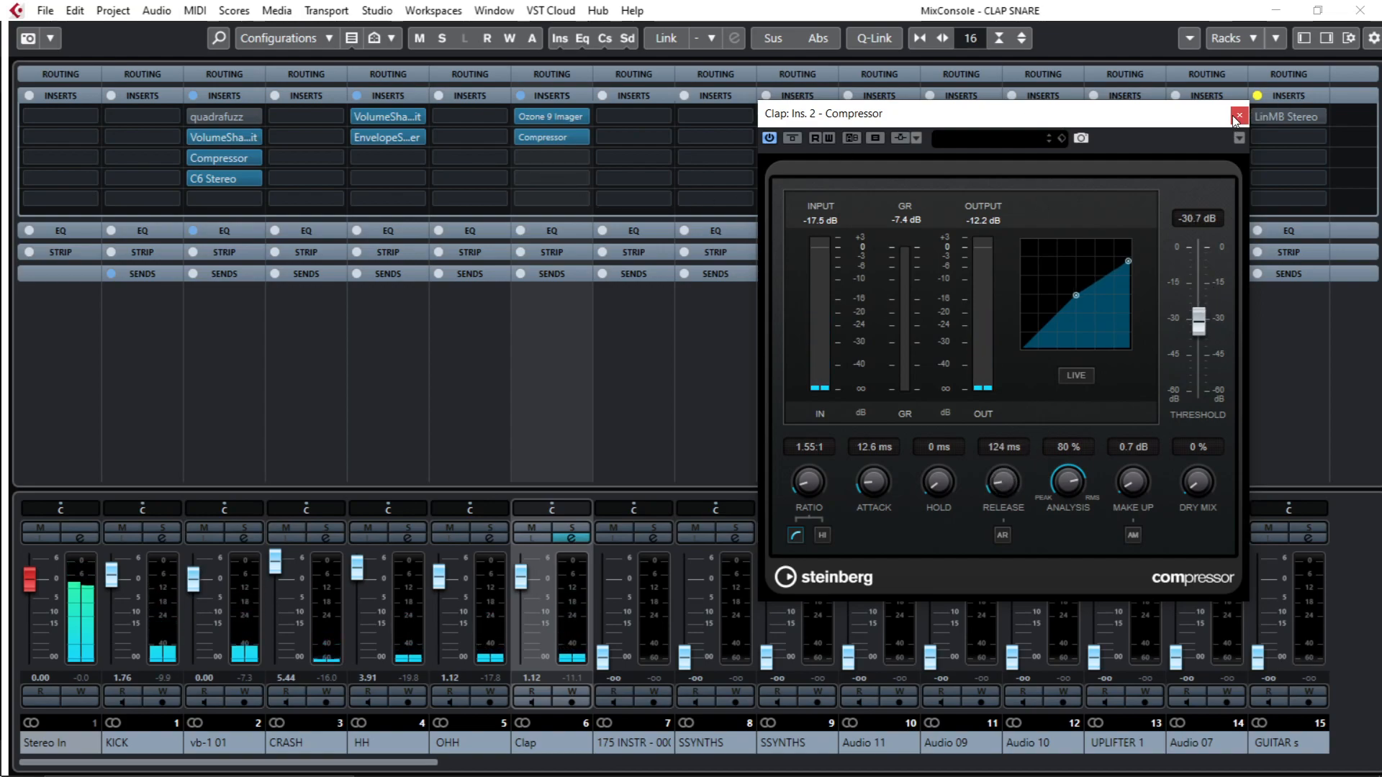
- Bypass the Compressor on the Clap track and close its window
{"action": "left_click_drag", "start_coordinate": [991, 125], "coordinate": [917, 116]}
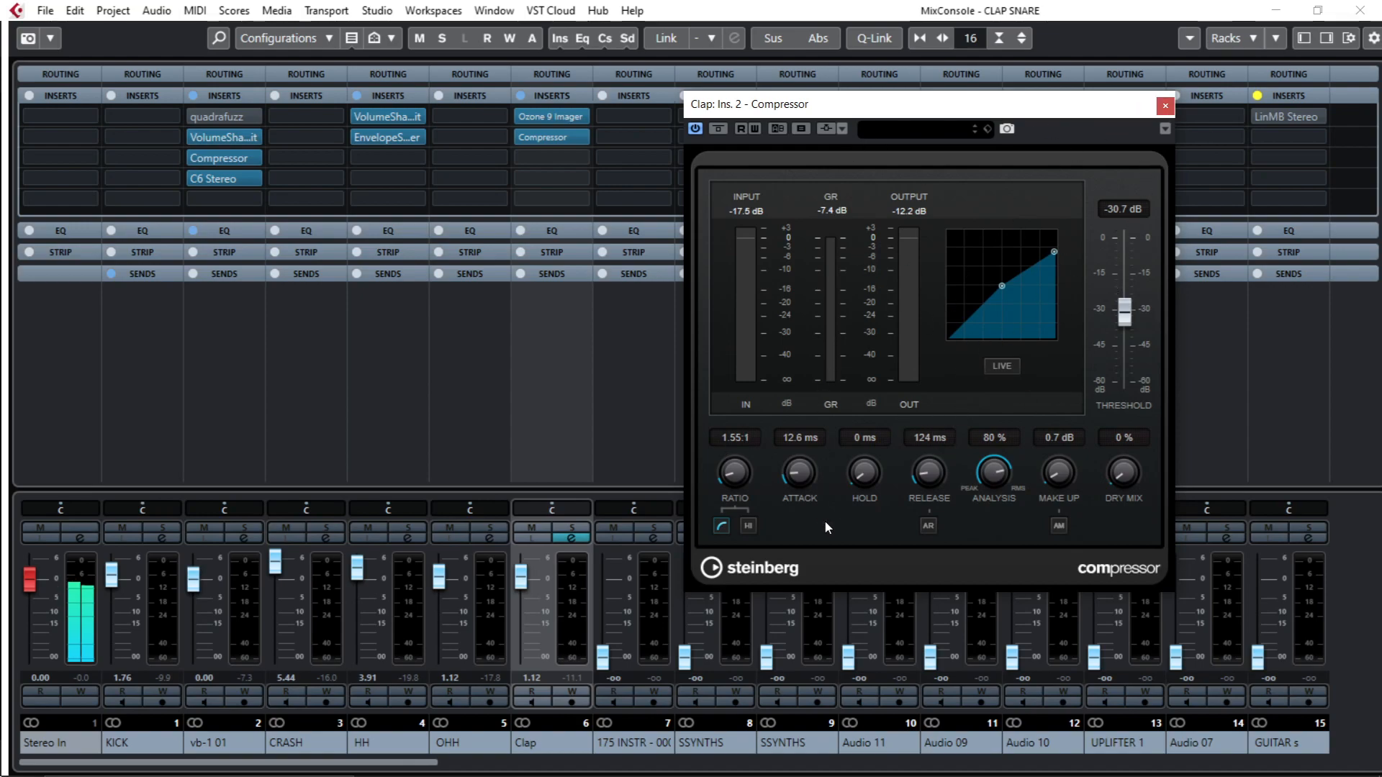
{"action": "left_click", "coordinate": [1165, 107]}
{"action": "left_click", "coordinate": [528, 137]}
{"action": "left_click", "coordinate": [1165, 105]}
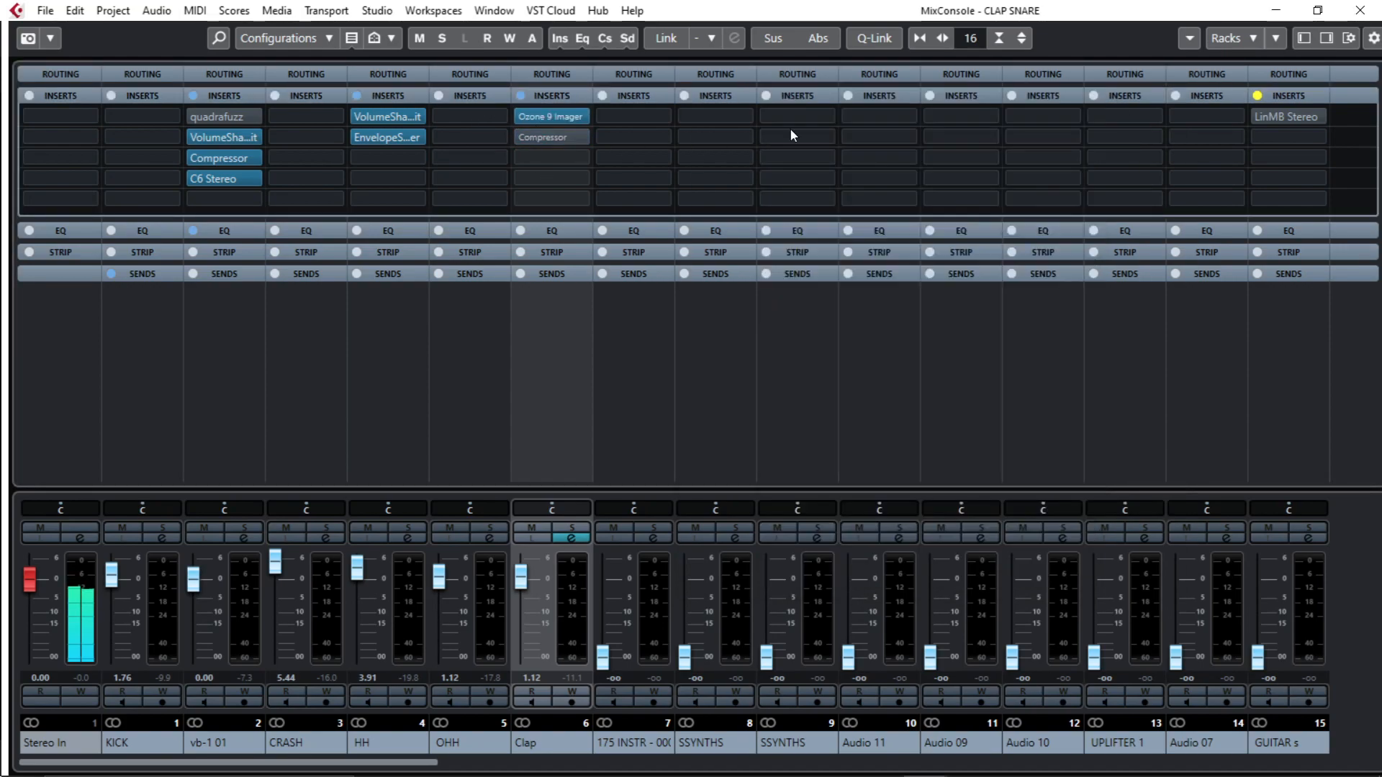
- Add VolumeShaper4-64bit to the Clap track's third insert slot and start playback
{"action": "left_click", "coordinate": [544, 138]}
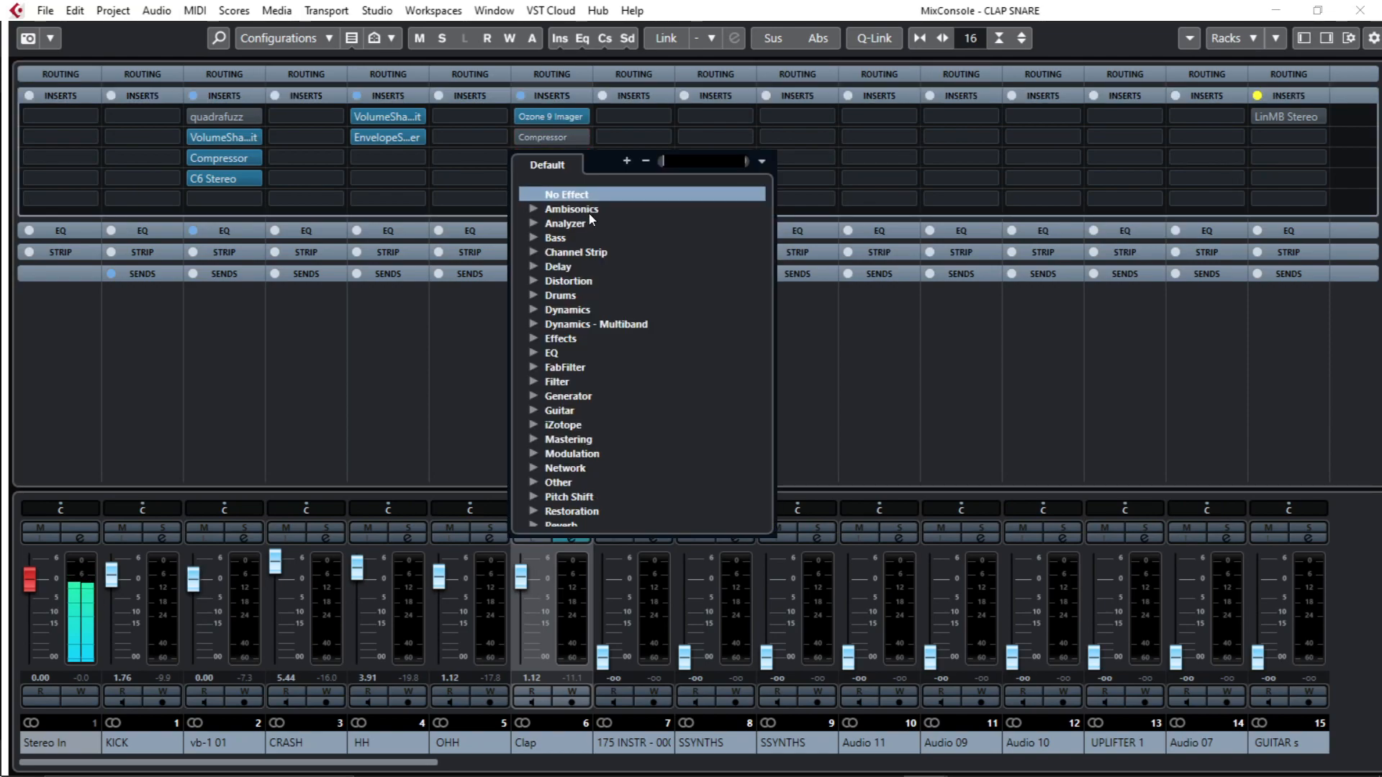
{"action": "type", "text": "vOLUME"}
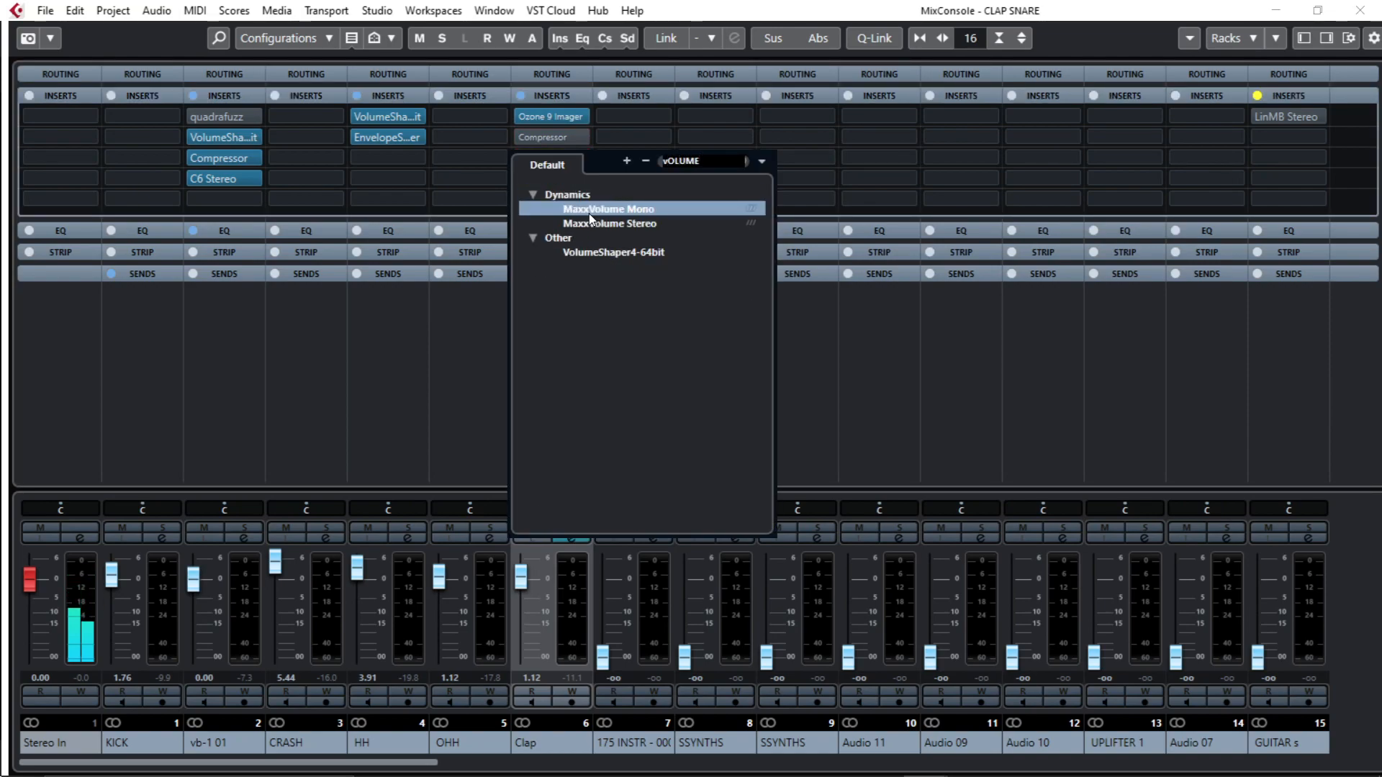
{"action": "left_click", "coordinate": [615, 254]}
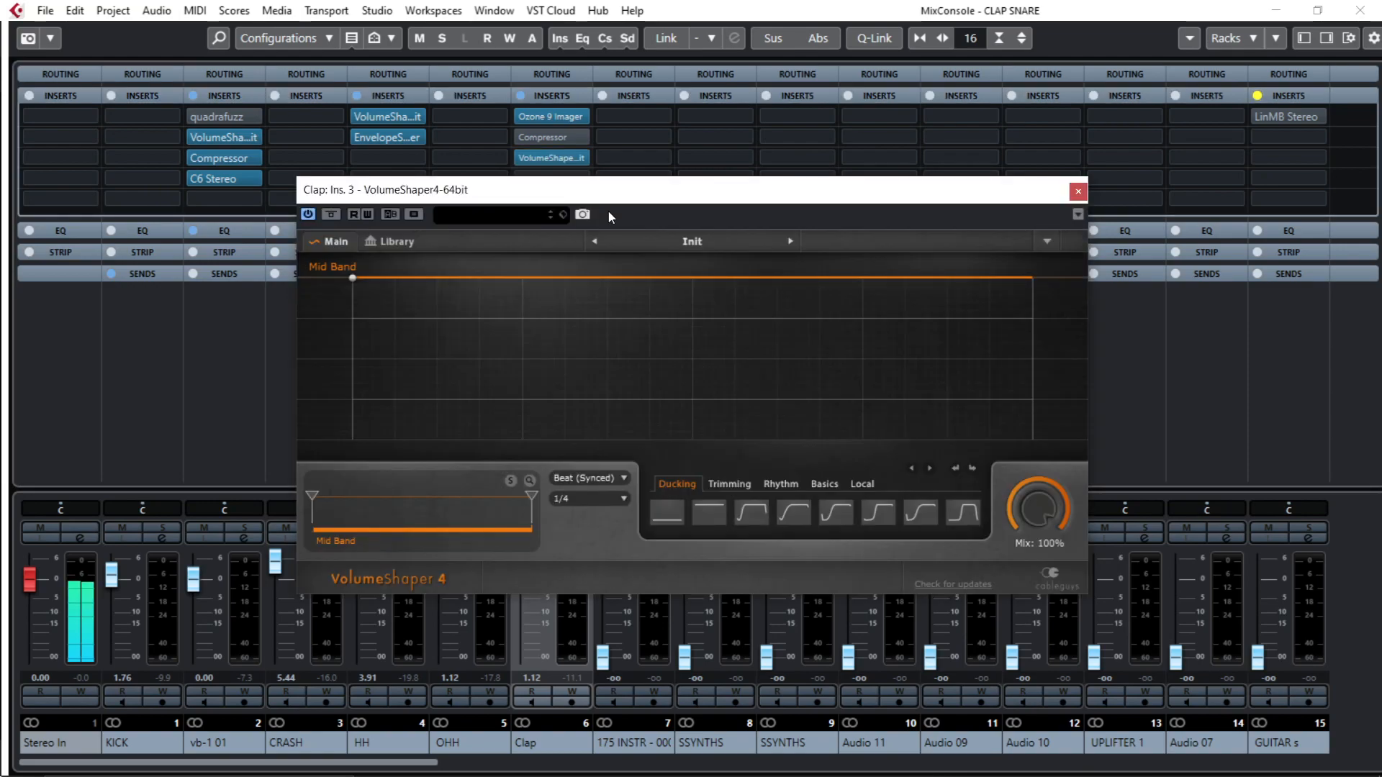
{"action": "key", "text": "space"}
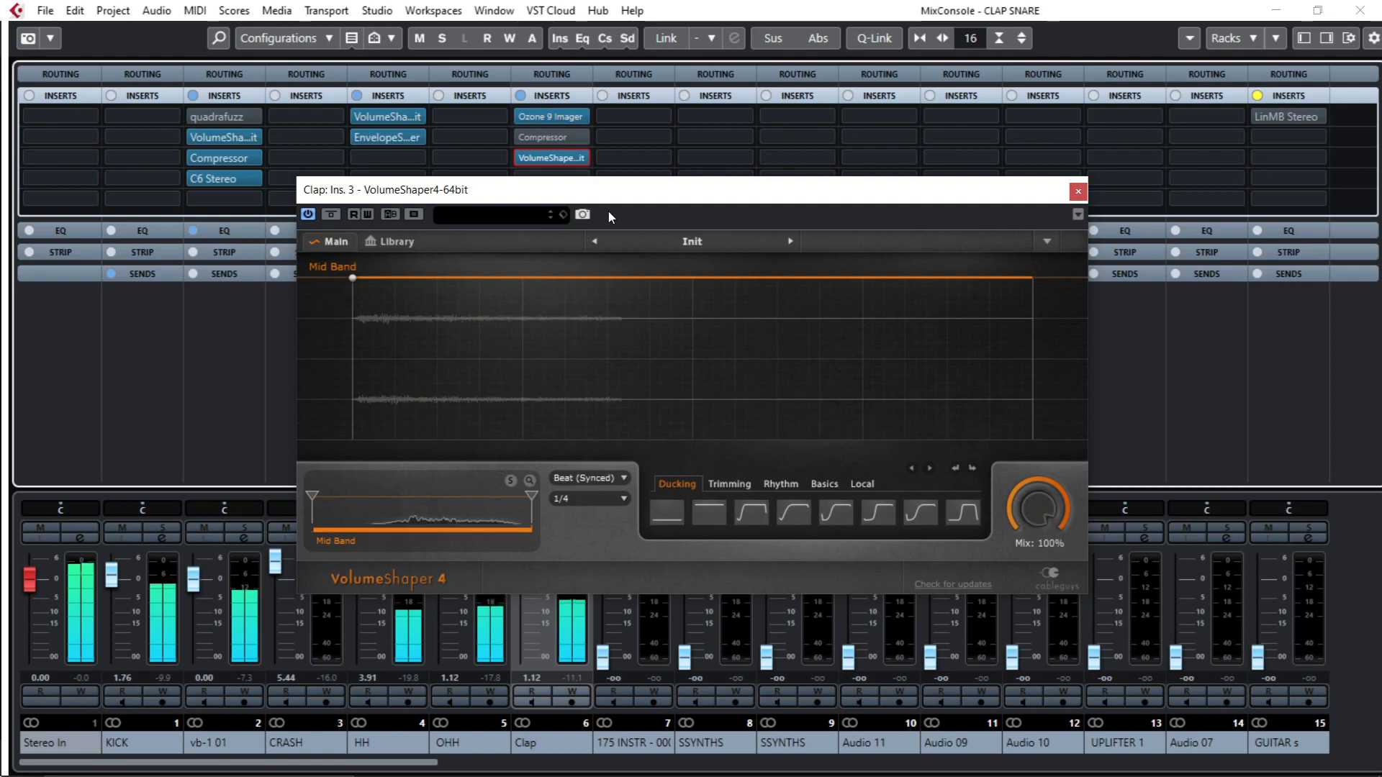
- Try a beat loop length of 1/2 in VolumeShaper and return it to 1/4
{"action": "left_click", "coordinate": [581, 499]}
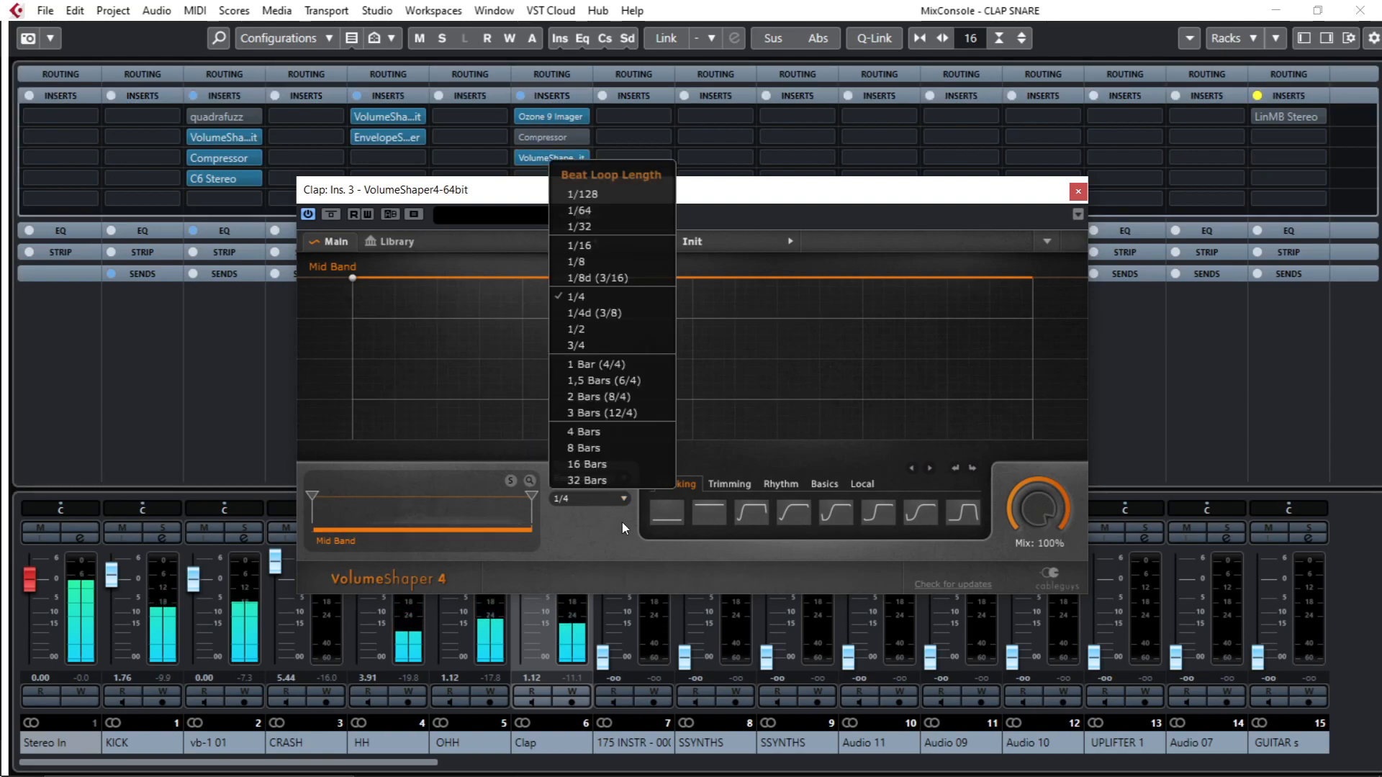
{"action": "left_click", "coordinate": [608, 329]}
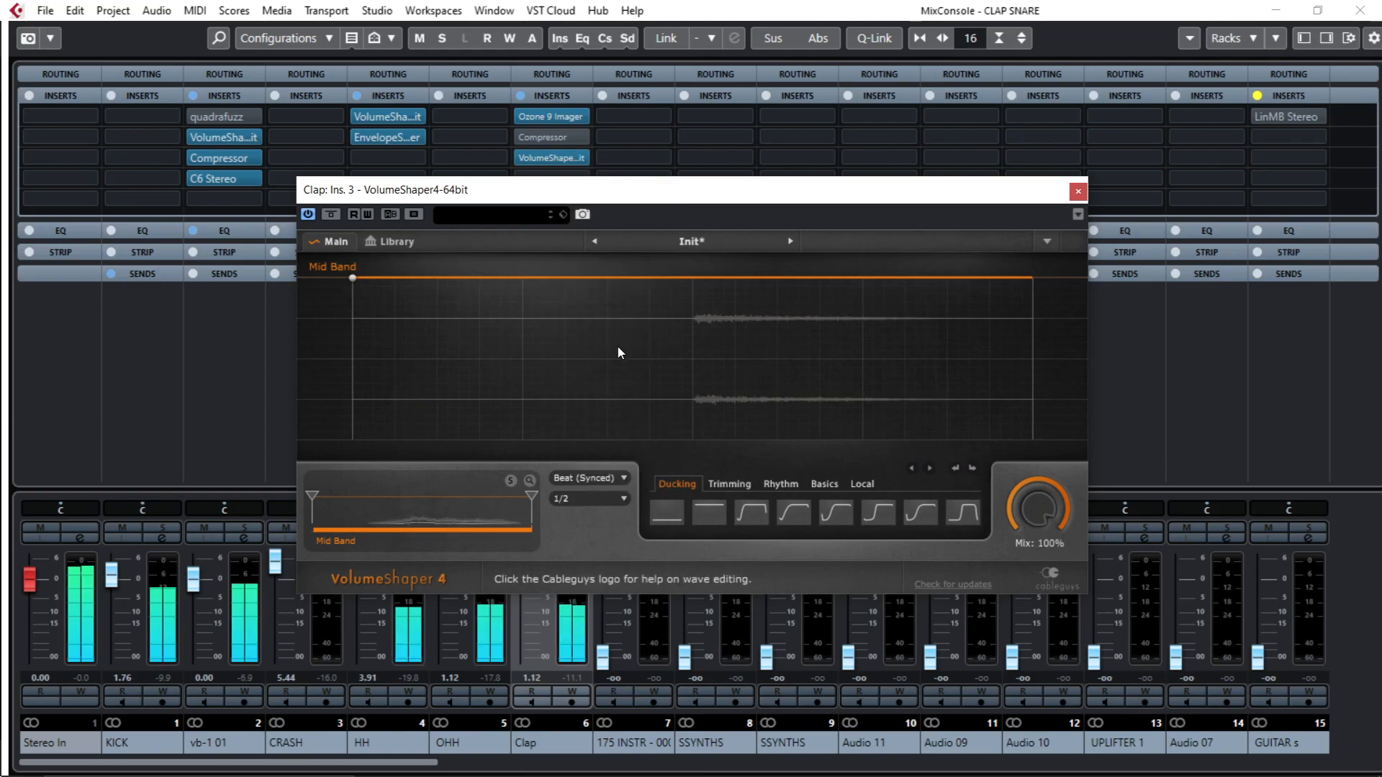
{"action": "left_click", "coordinate": [581, 498]}
{"action": "left_click", "coordinate": [634, 297]}
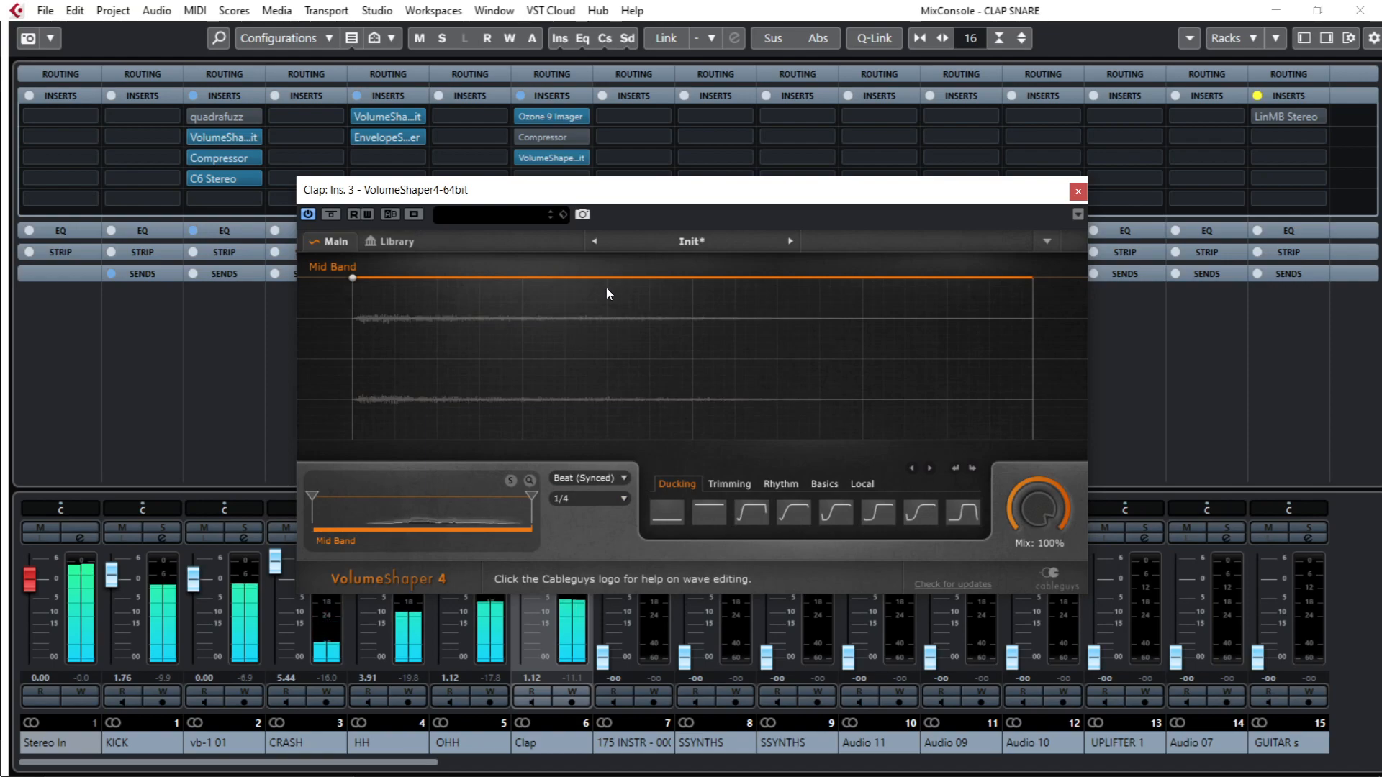
- Draw a custom VolumeShaper curve that starts at full level and falls off smoothly in the second half of the beat
{"action": "left_click_drag", "start_coordinate": [545, 276], "coordinate": [579, 440]}
{"action": "left_click", "coordinate": [693, 378]}
{"action": "left_click_drag", "start_coordinate": [697, 377], "coordinate": [693, 277]}
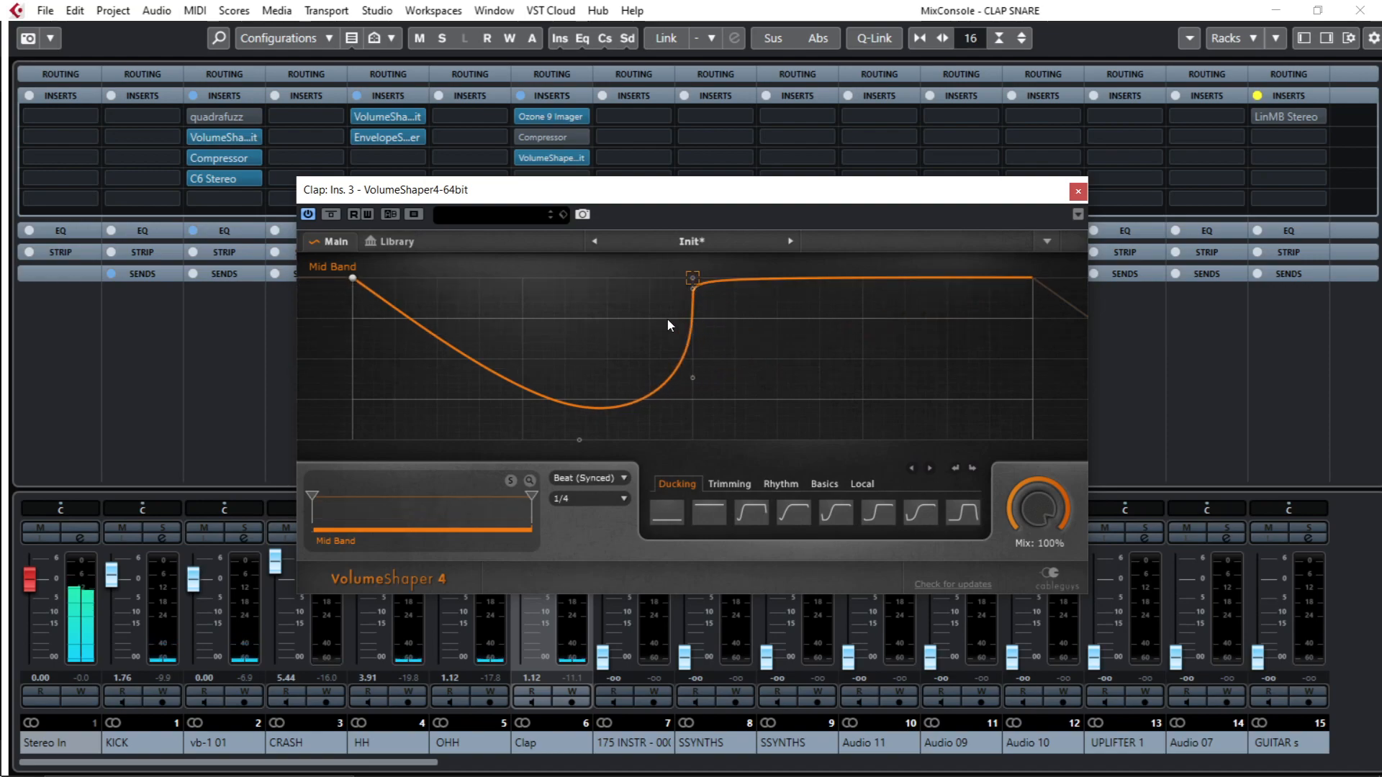
{"action": "left_click_drag", "start_coordinate": [579, 440], "coordinate": [599, 319]}
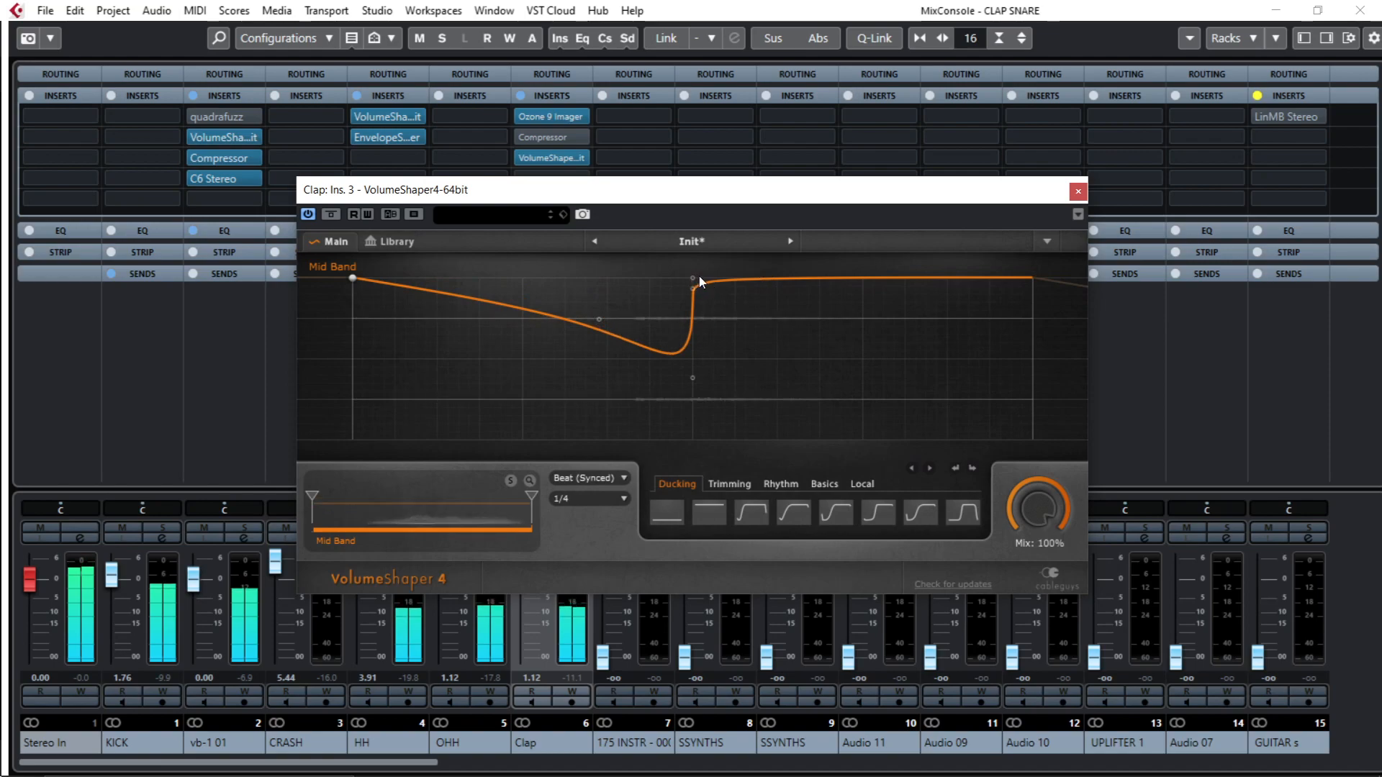
{"action": "left_click_drag", "start_coordinate": [692, 375], "coordinate": [846, 439]}
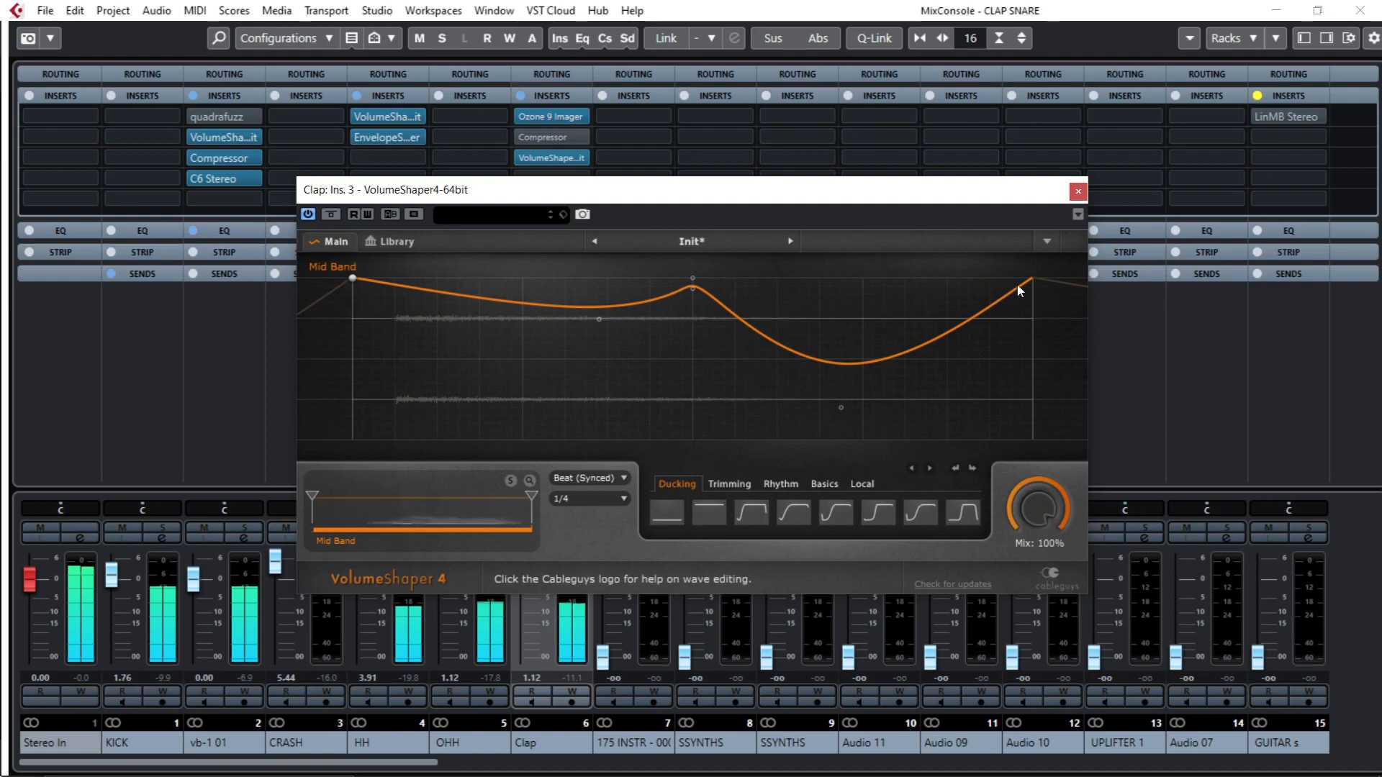
{"action": "left_click_drag", "start_coordinate": [1019, 291], "coordinate": [1031, 440]}
{"action": "double_click", "coordinate": [694, 283]}
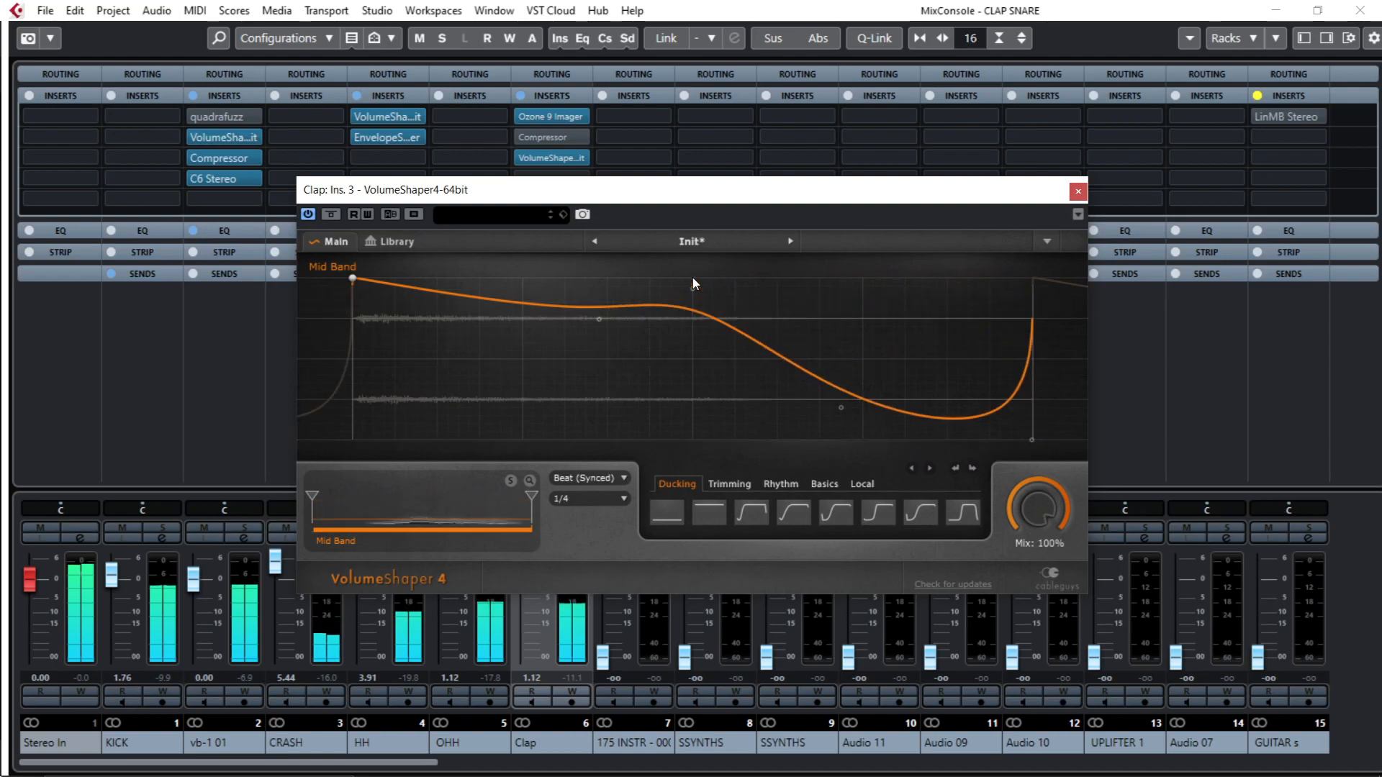
{"action": "left_click_drag", "start_coordinate": [692, 292], "coordinate": [654, 277]}
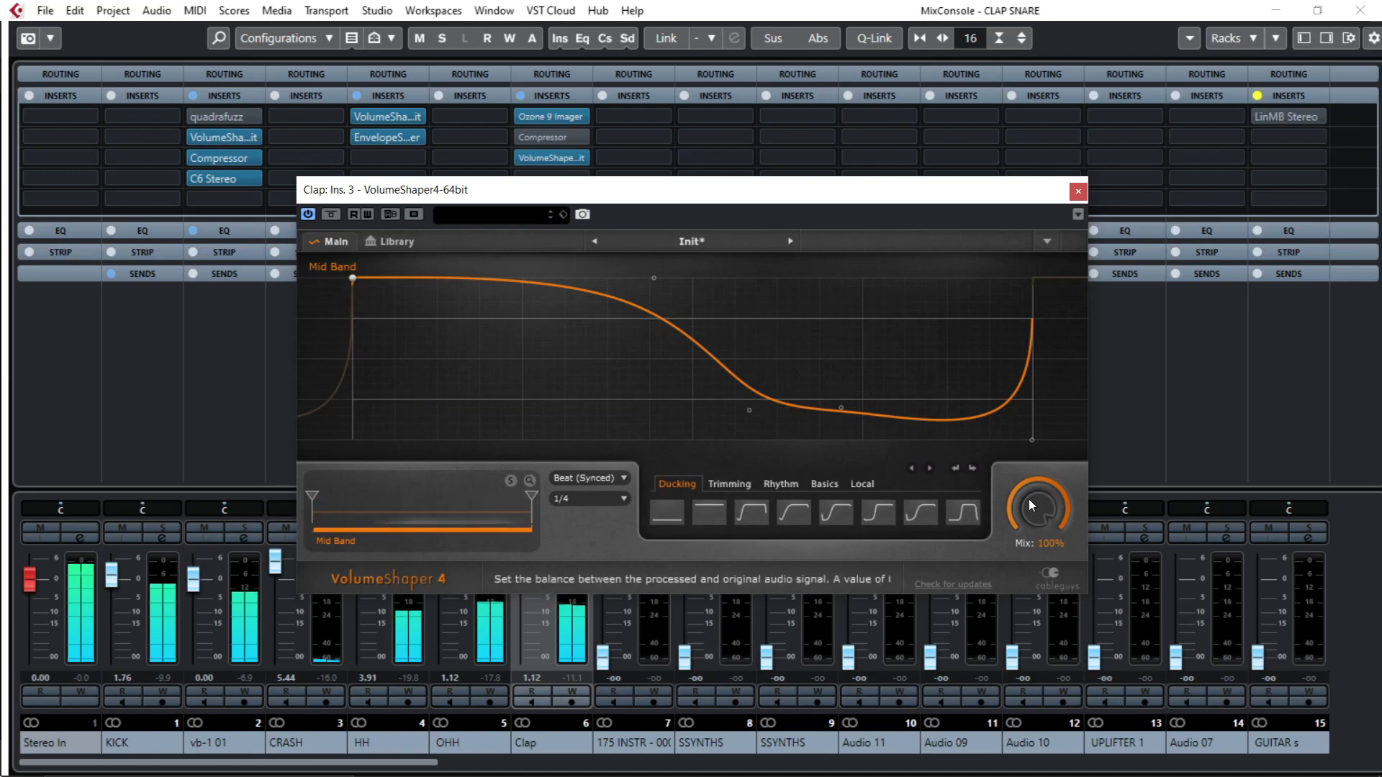
- Try VolumeShaper's mix at 51% and 0%, and set it to 37%
{"action": "left_click_drag", "start_coordinate": [1037, 498], "coordinate": [1038, 528]}
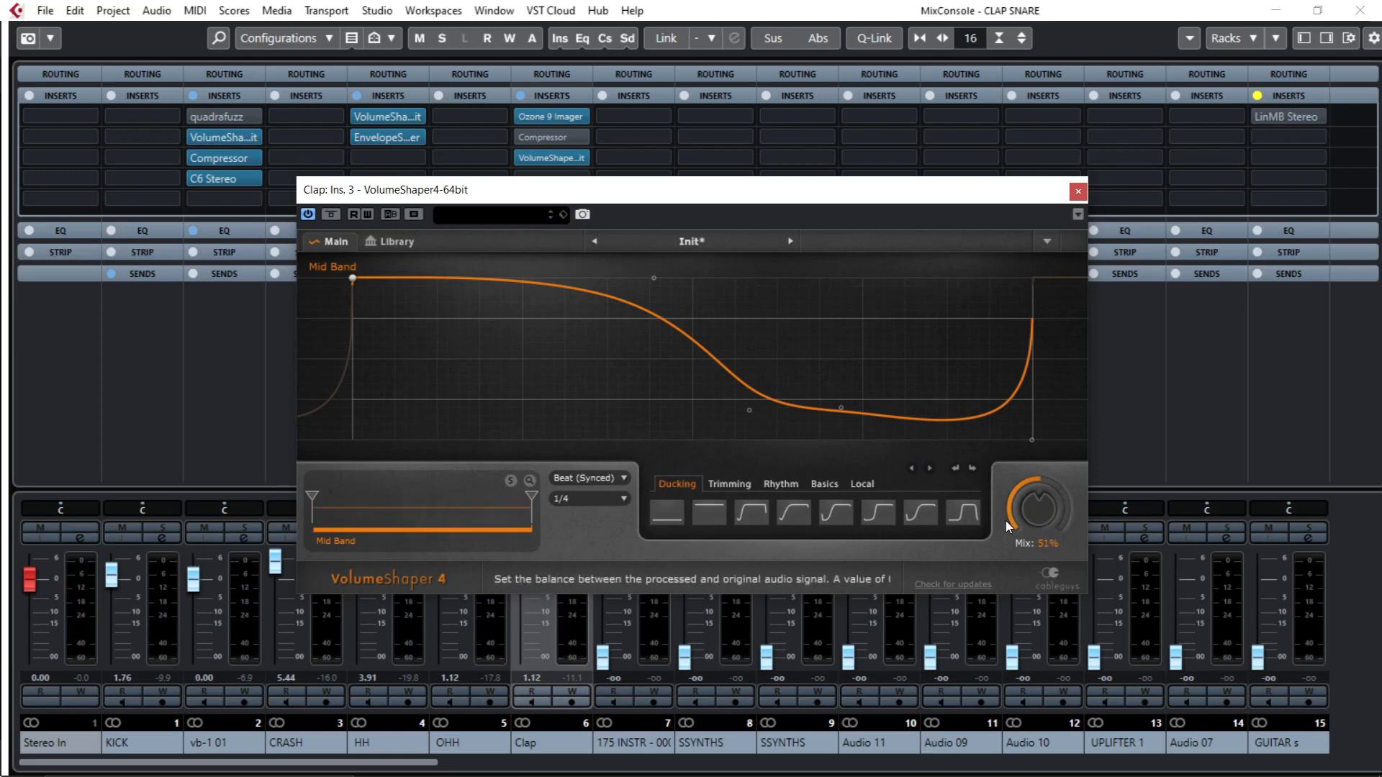
{"action": "left_click_drag", "start_coordinate": [1026, 504], "coordinate": [1026, 576]}
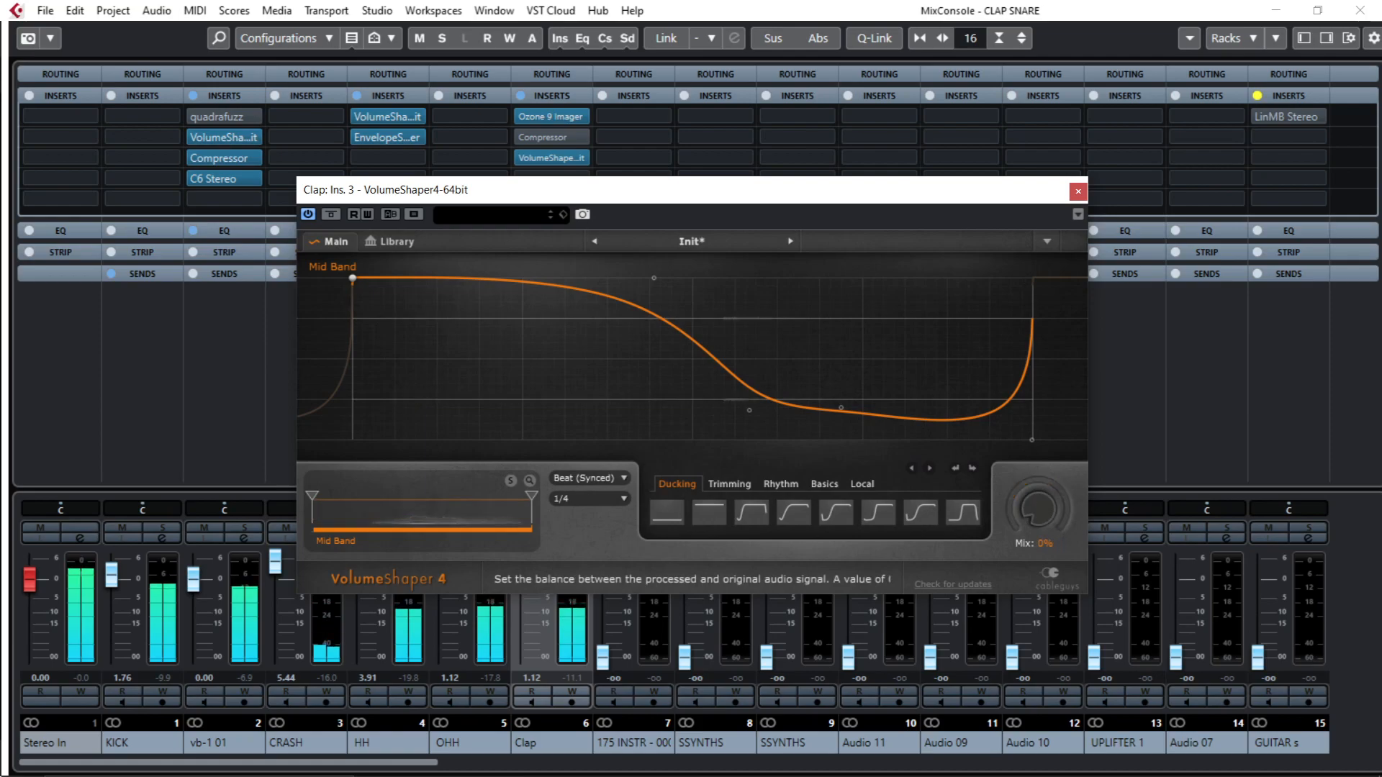
{"action": "left_click_drag", "start_coordinate": [1037, 508], "coordinate": [1037, 493]}
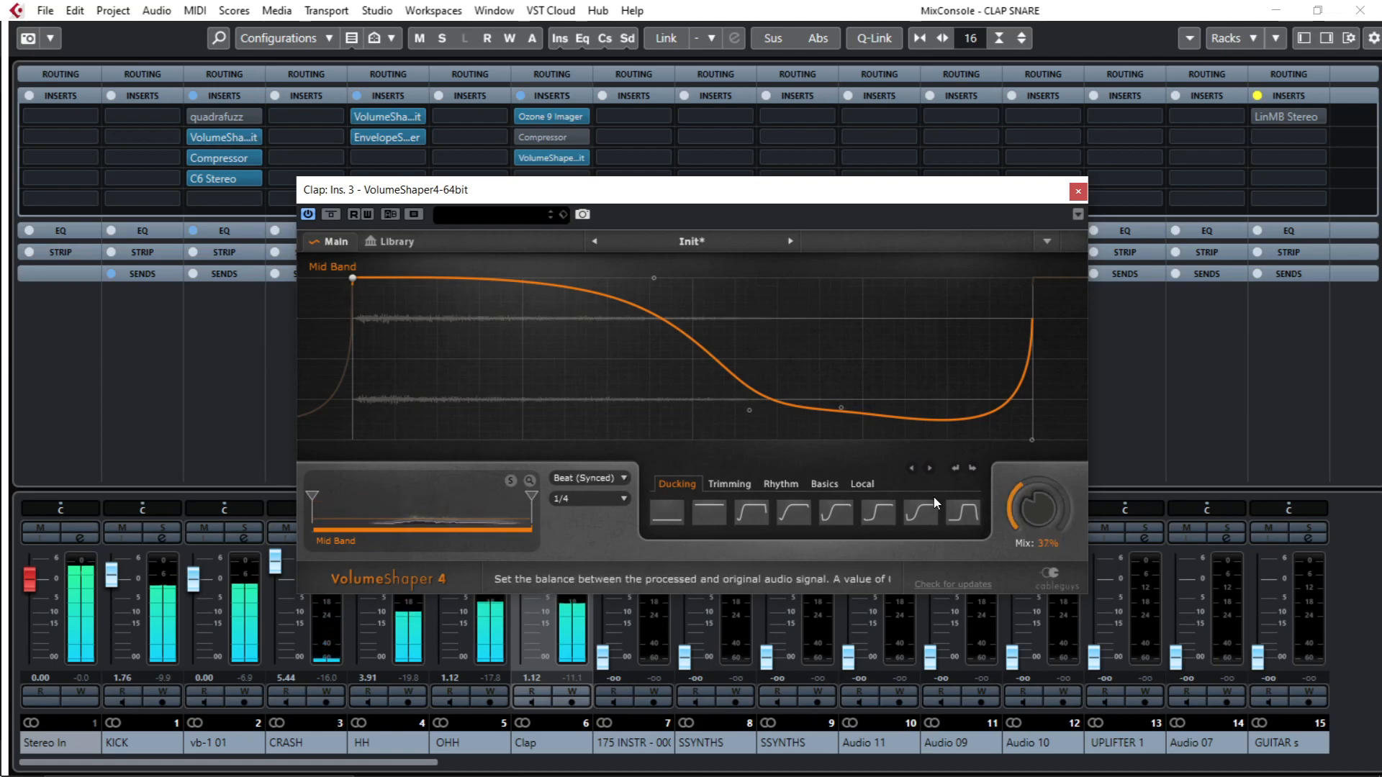
- Load the third Trimming shape in VolumeShaper and move its lower drop point late in the beat for a long, gradual fall
{"action": "left_click", "coordinate": [742, 485]}
{"action": "left_click", "coordinate": [750, 513]}
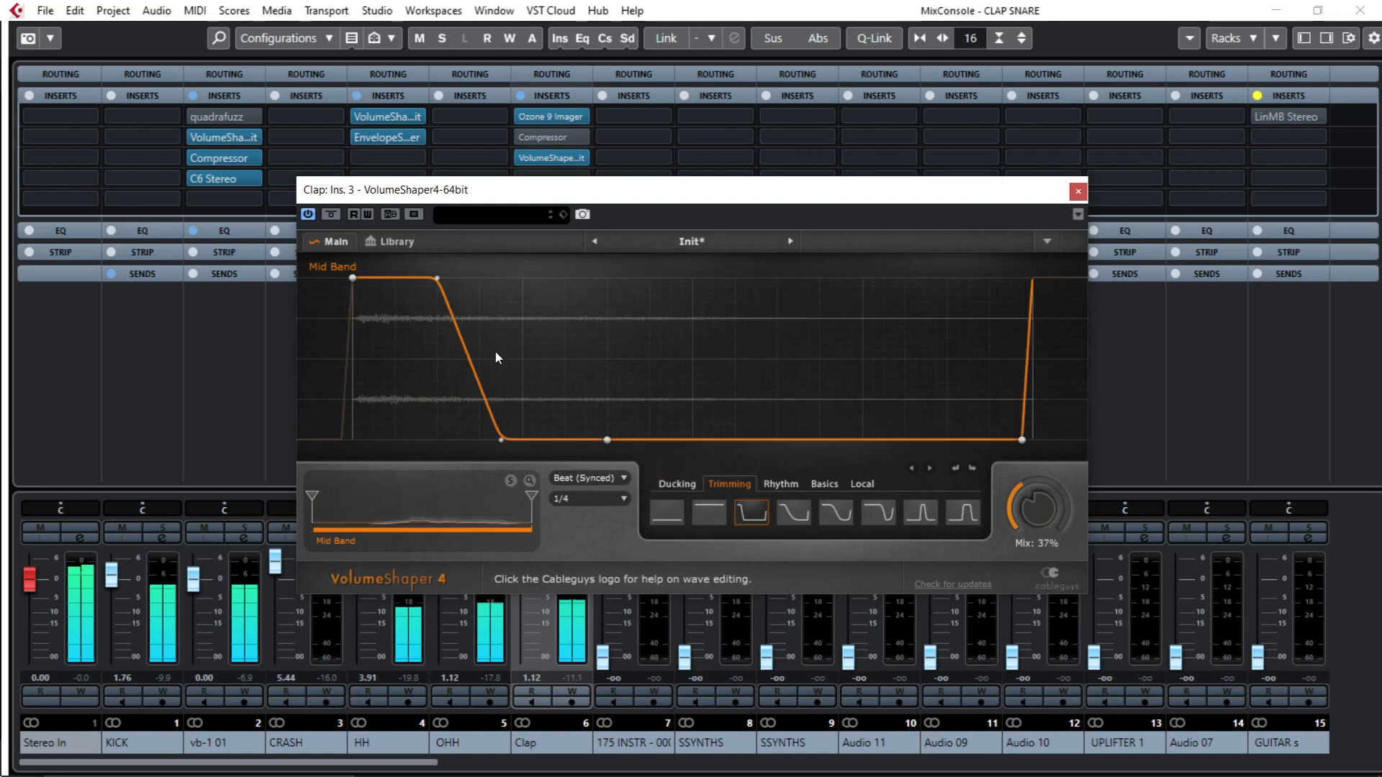
{"action": "left_click_drag", "start_coordinate": [507, 444], "coordinate": [884, 411]}
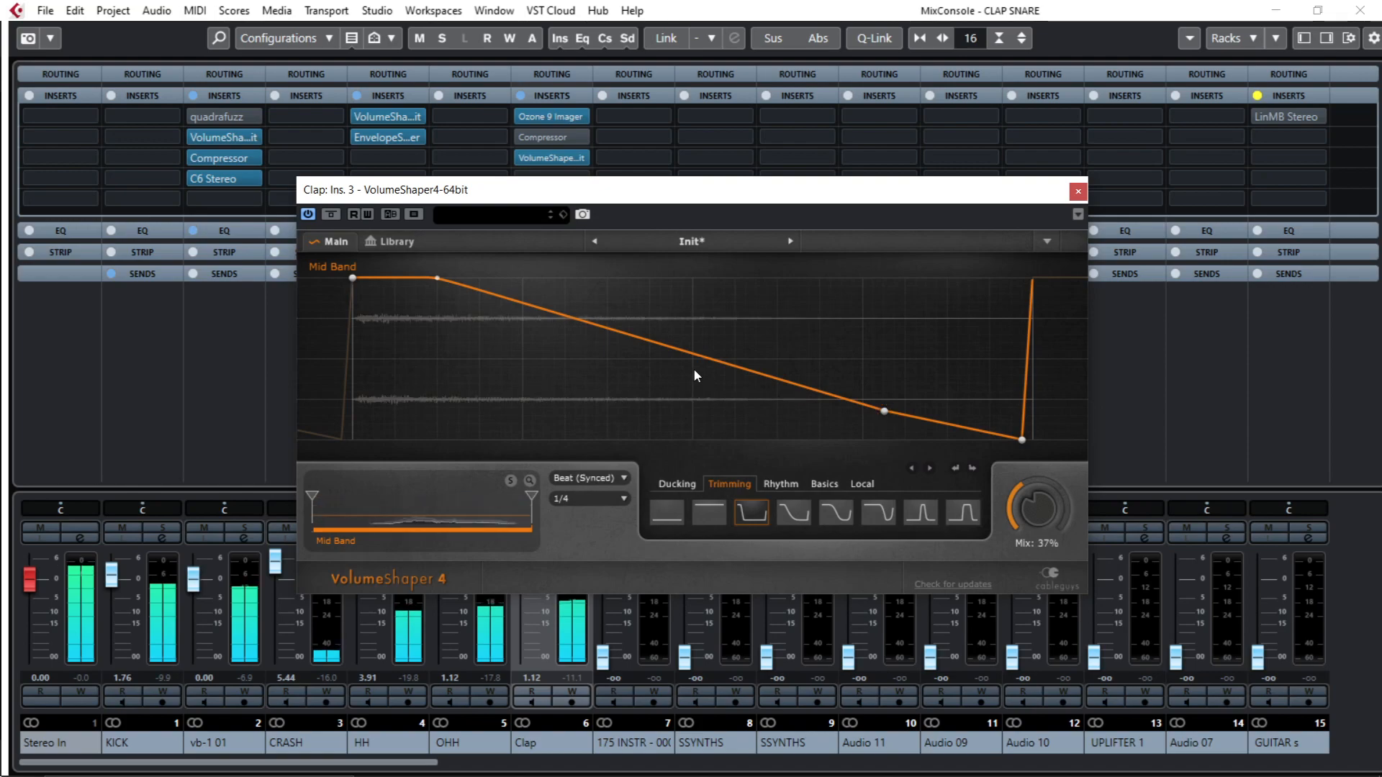
- Compare VolumeShaper bypassed and active at 46% mix, and lower the mix to 24%
{"action": "mouse_move", "coordinate": [1038, 510]}
{"action": "left_mouse_down"}
{"action": "mouse_move", "coordinate": [1037, 529]}
{"action": "mouse_move", "coordinate": [1046, 502]}
{"action": "left_mouse_up"}
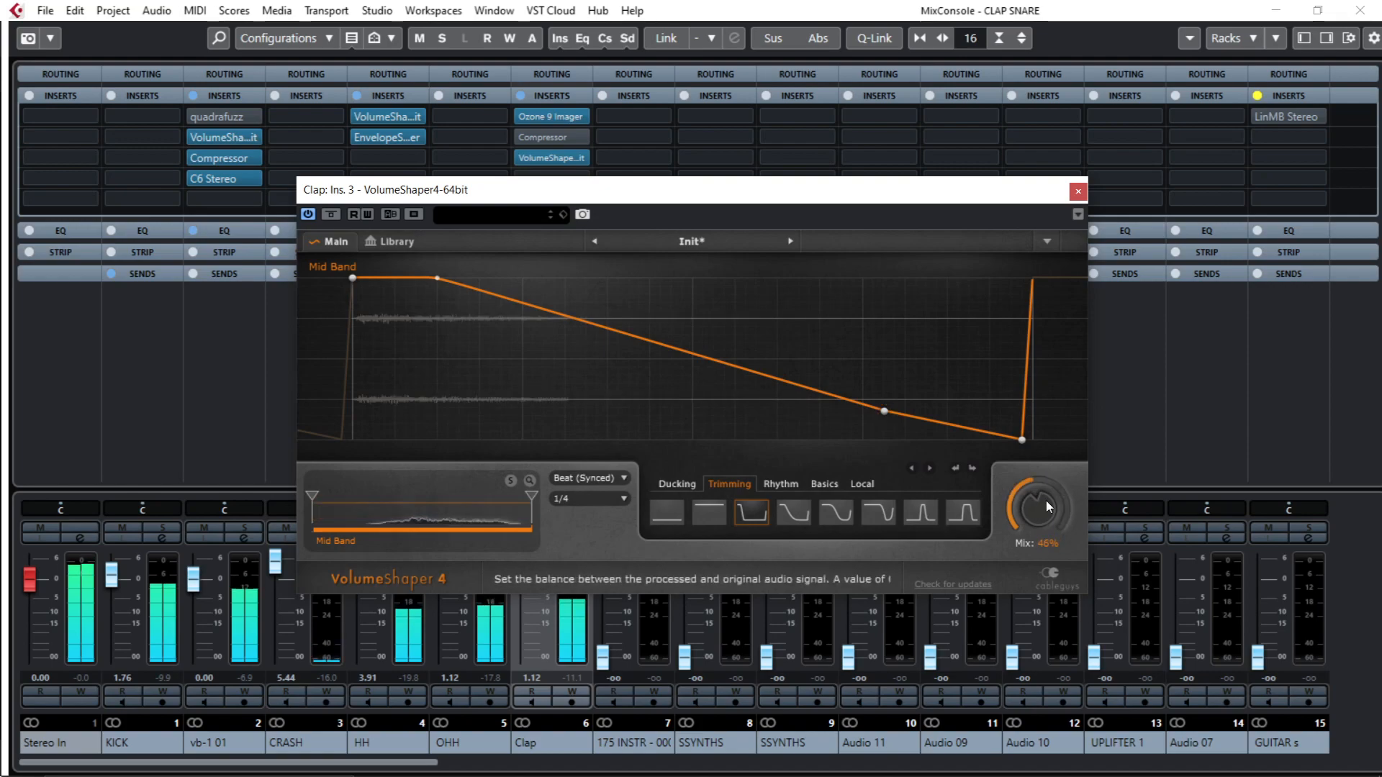
{"action": "left_click", "coordinate": [331, 215]}
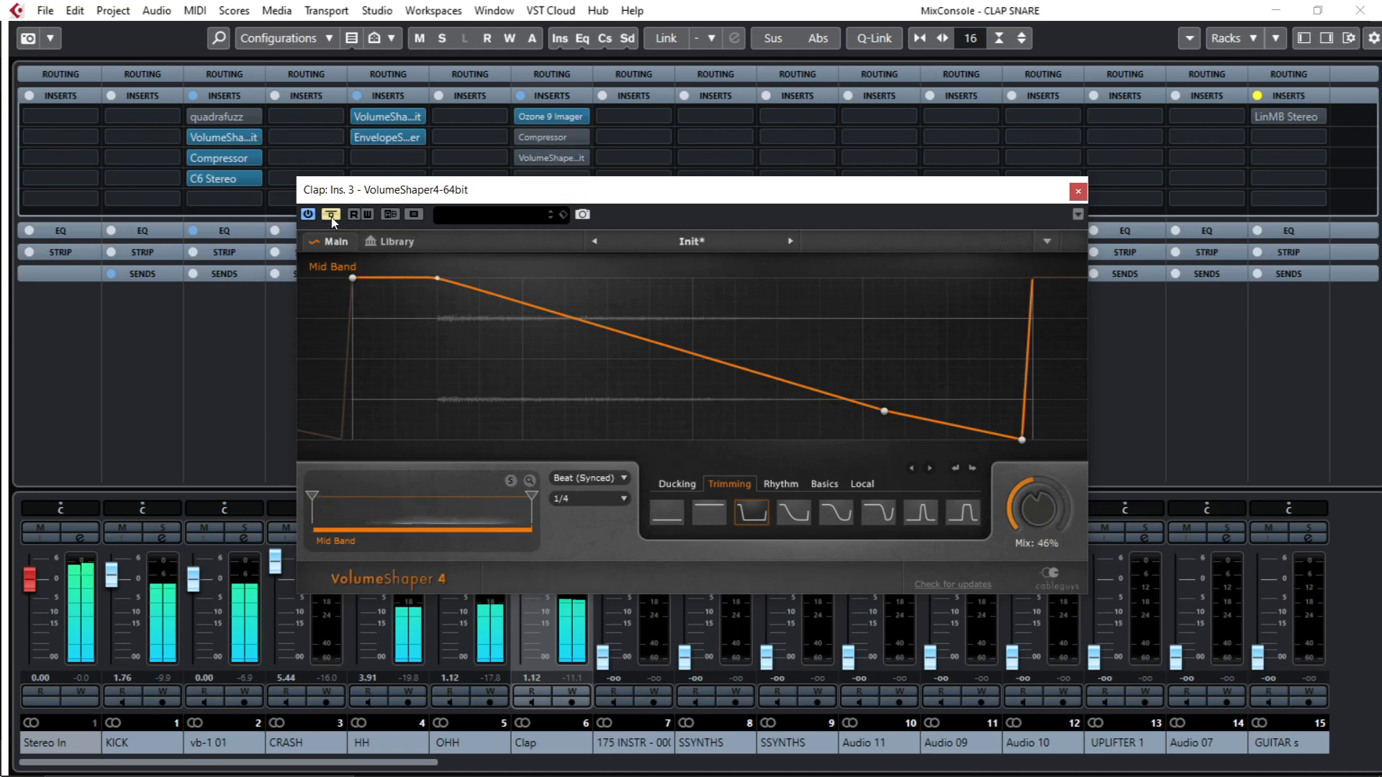
{"action": "left_click", "coordinate": [332, 216]}
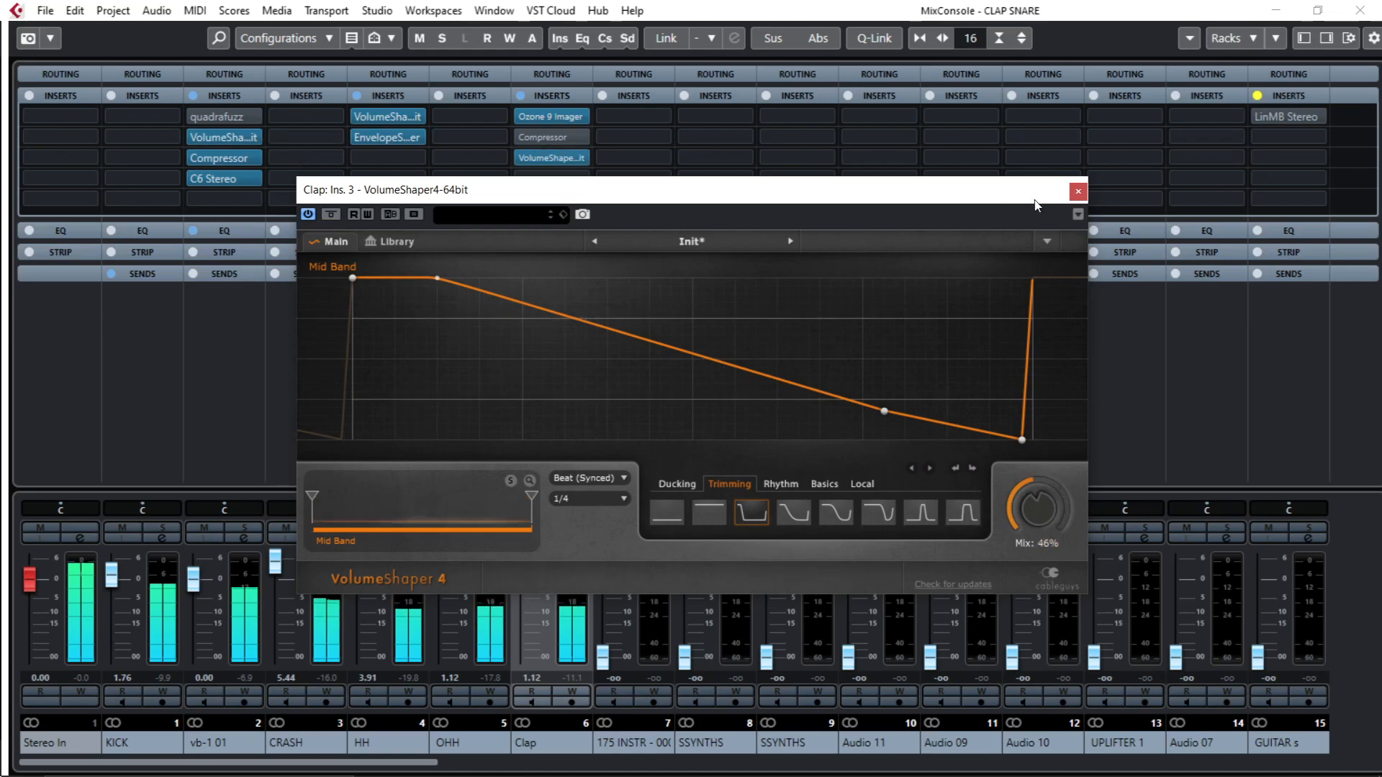
{"action": "left_click_drag", "start_coordinate": [1029, 475], "coordinate": [1034, 504]}
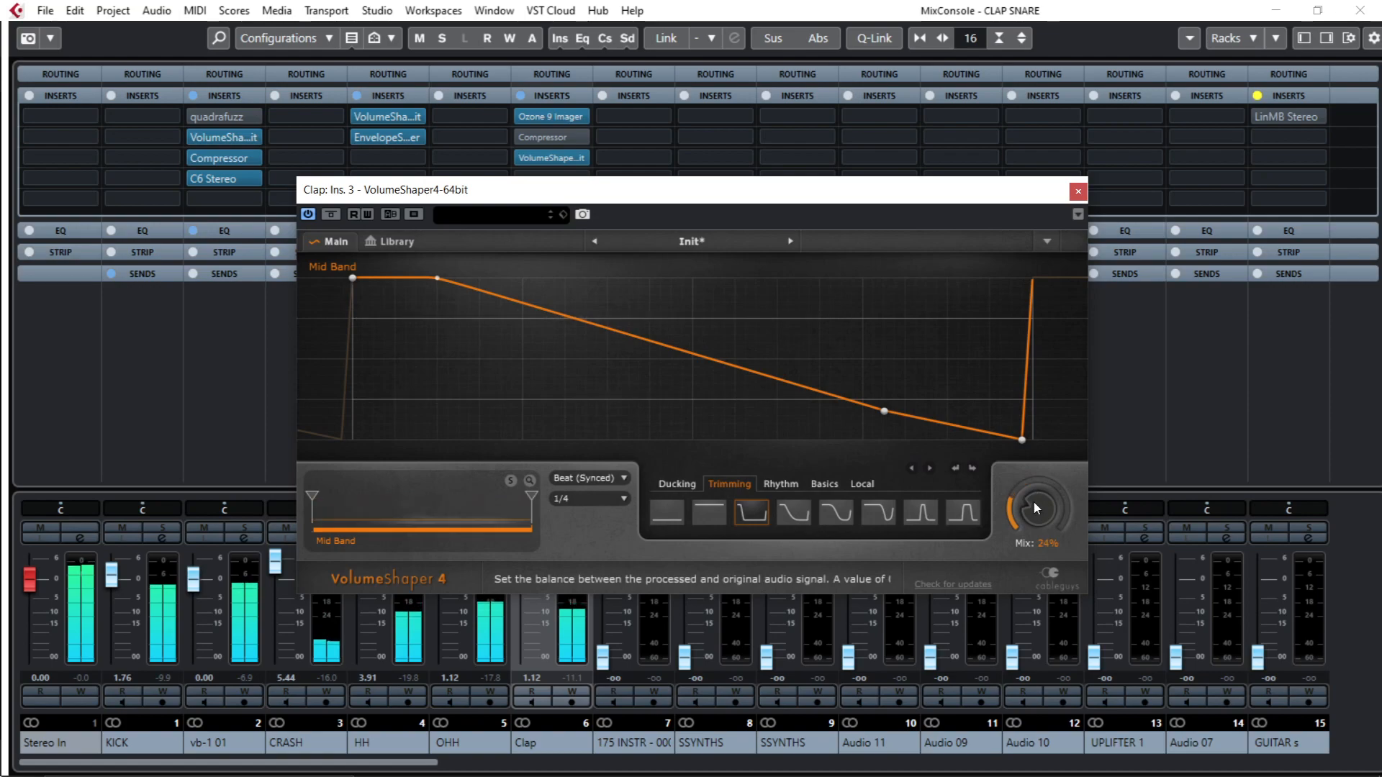
- Raise the last two low points of the VolumeShaper curve for a gentler decay and close the plugin window
{"action": "left_click_drag", "start_coordinate": [1023, 438], "coordinate": [1022, 400]}
{"action": "left_click_drag", "start_coordinate": [884, 411], "coordinate": [897, 325]}
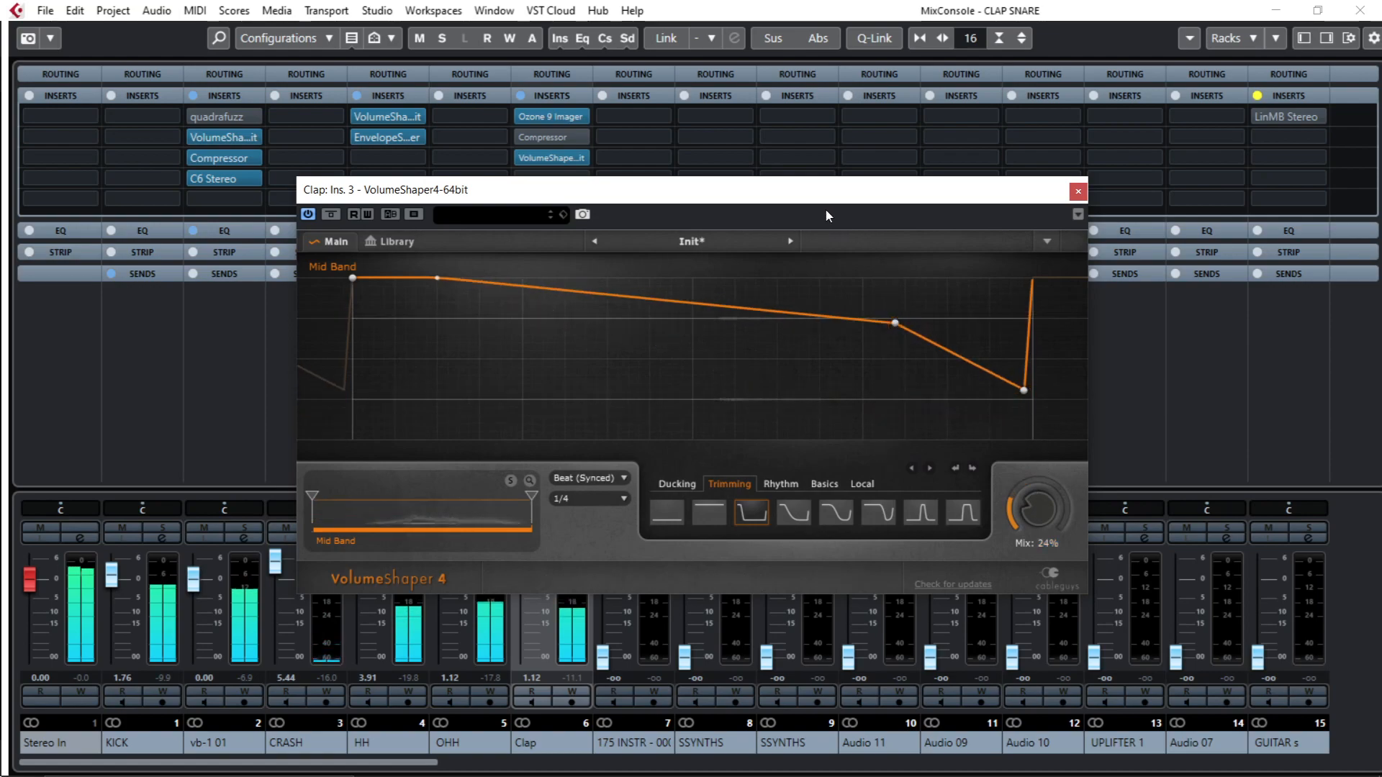
{"action": "left_click", "coordinate": [1077, 191]}
- Reopen VolumeShaper on the Clap track, bypass it during playback and close its window
{"action": "mouse_move", "coordinate": [521, 159]}
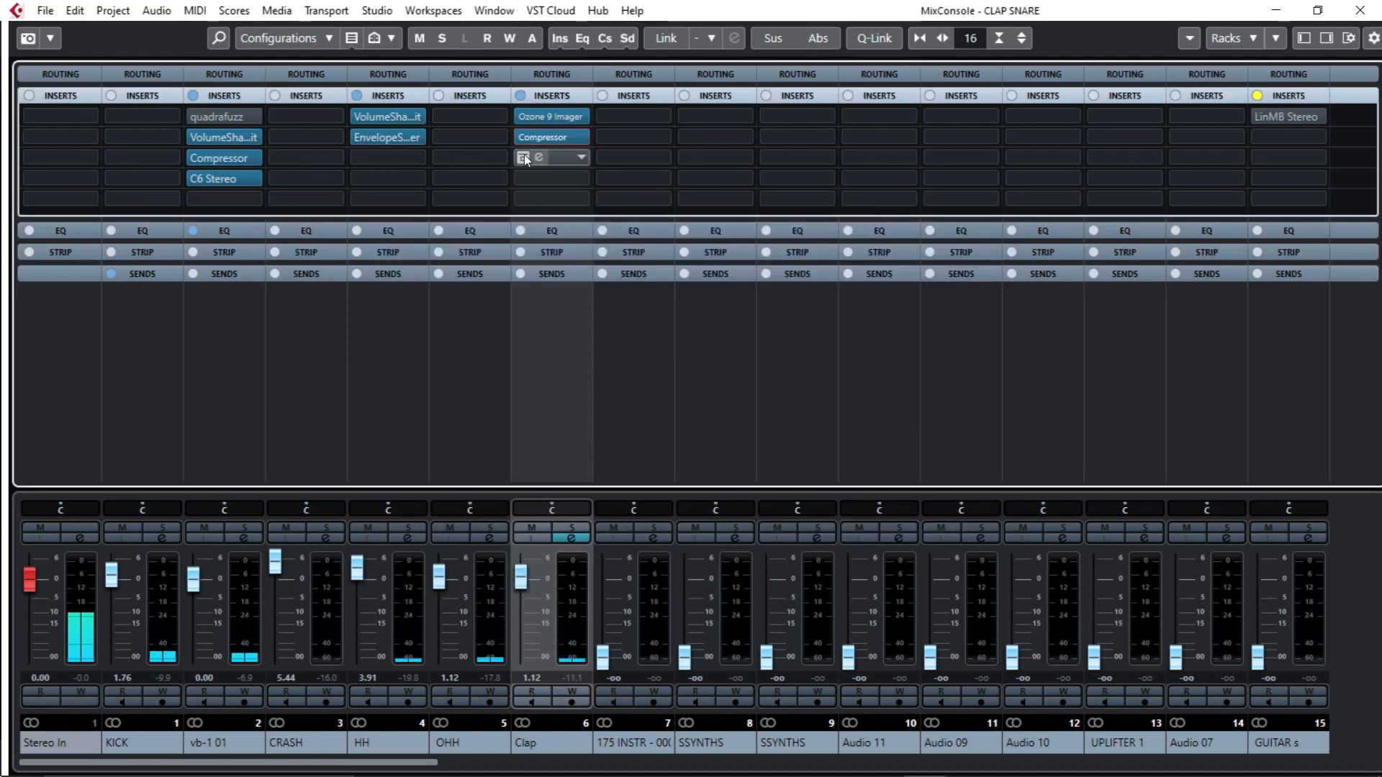
{"action": "left_click", "coordinate": [524, 158]}
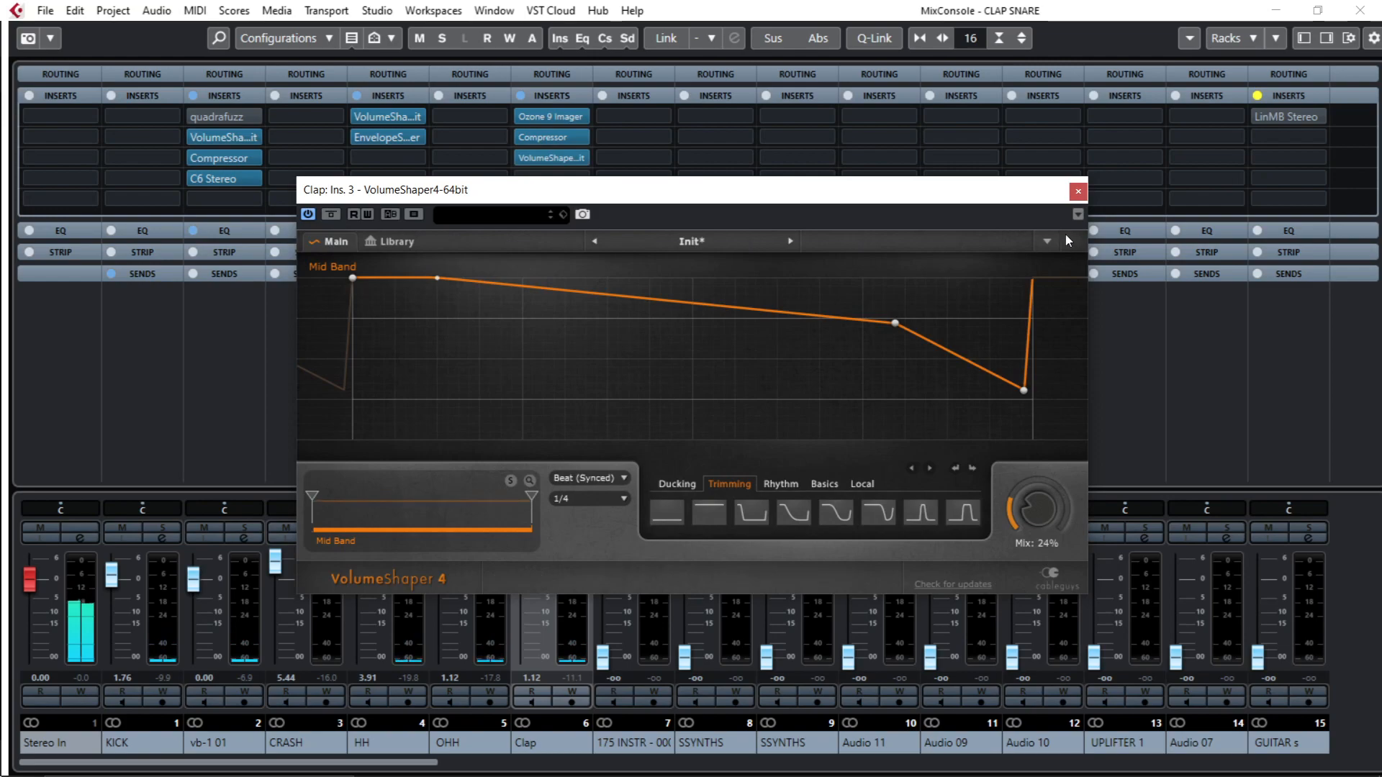
{"action": "key", "text": "space"}
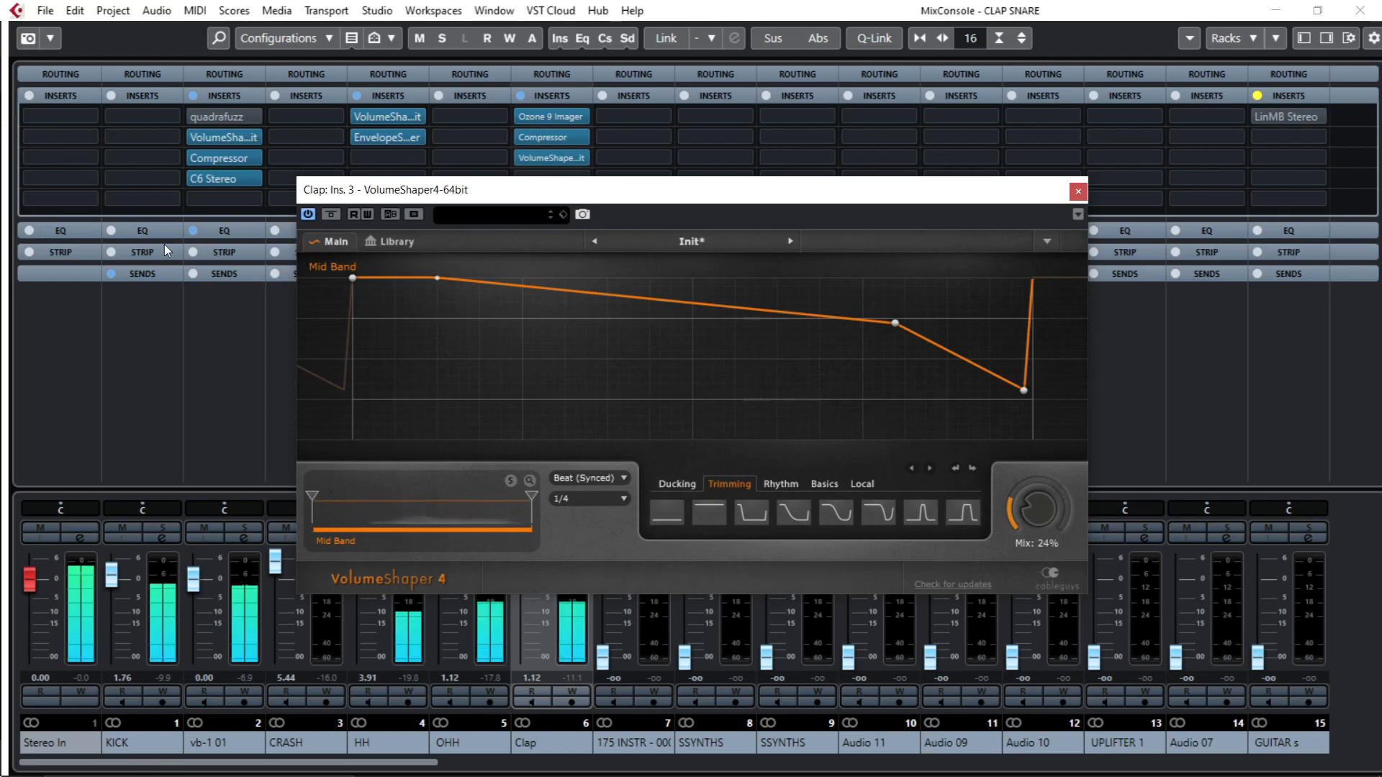
{"action": "left_click", "coordinate": [331, 214]}
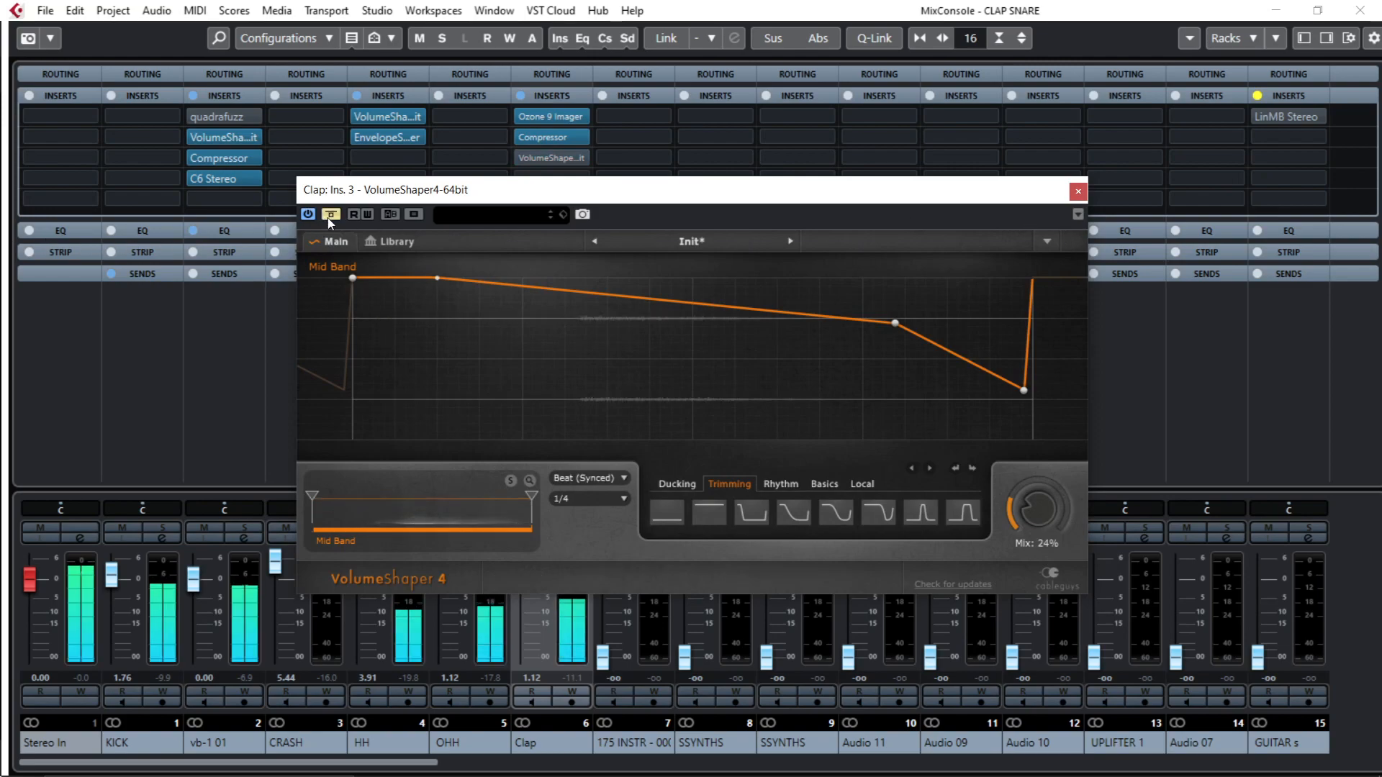
{"action": "left_click", "coordinate": [1077, 191]}
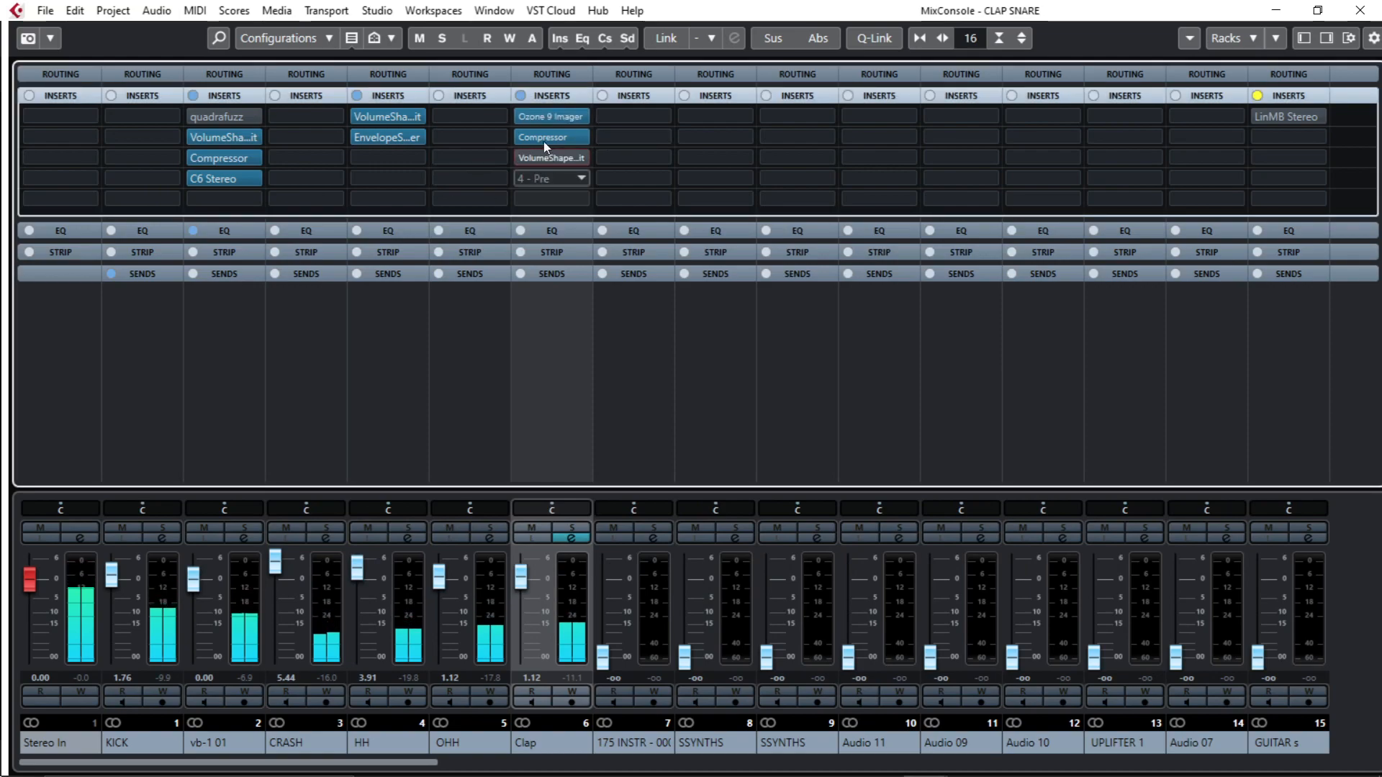
- Add Ozone 9 Exciter to the Clap track's fourth insert slot
{"action": "left_click", "coordinate": [538, 173]}
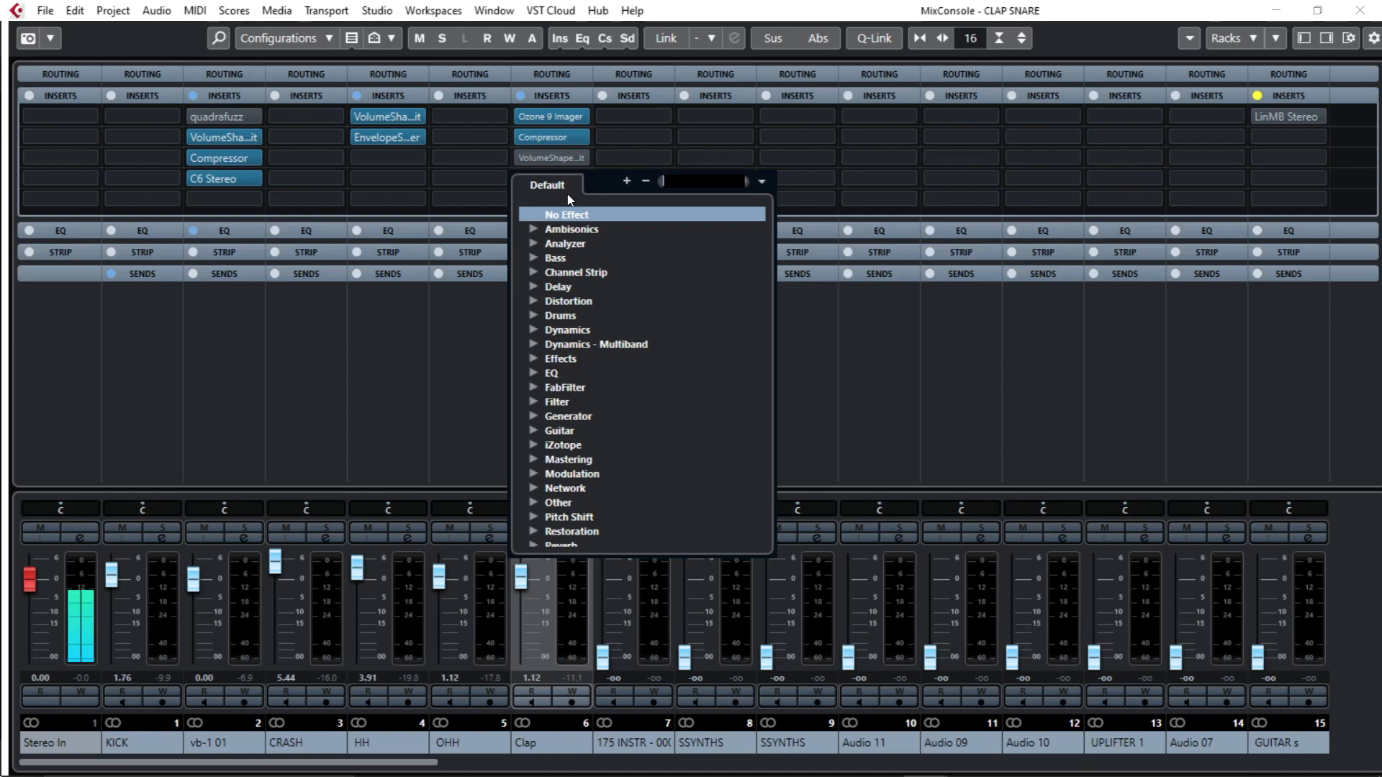
{"action": "type", "text": "eX"}
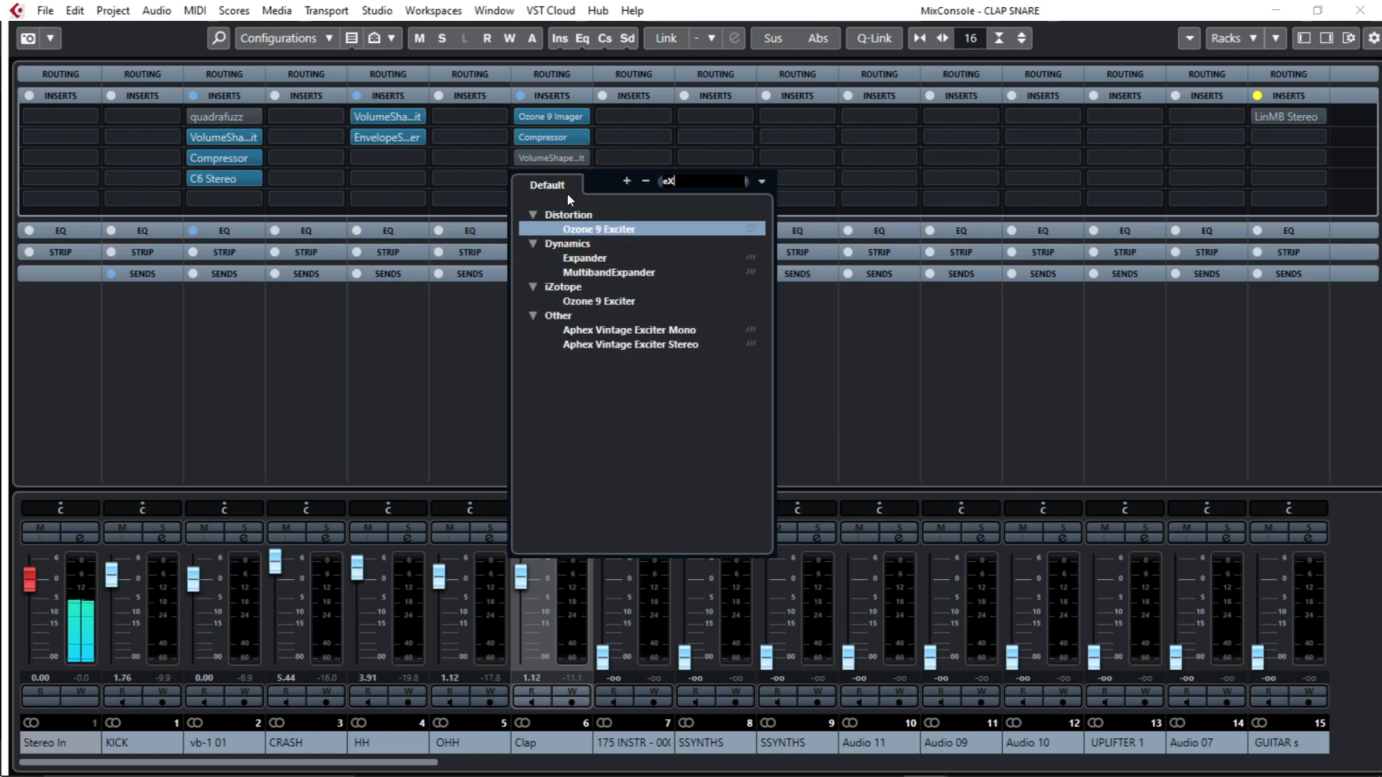
{"action": "key", "text": "Return"}
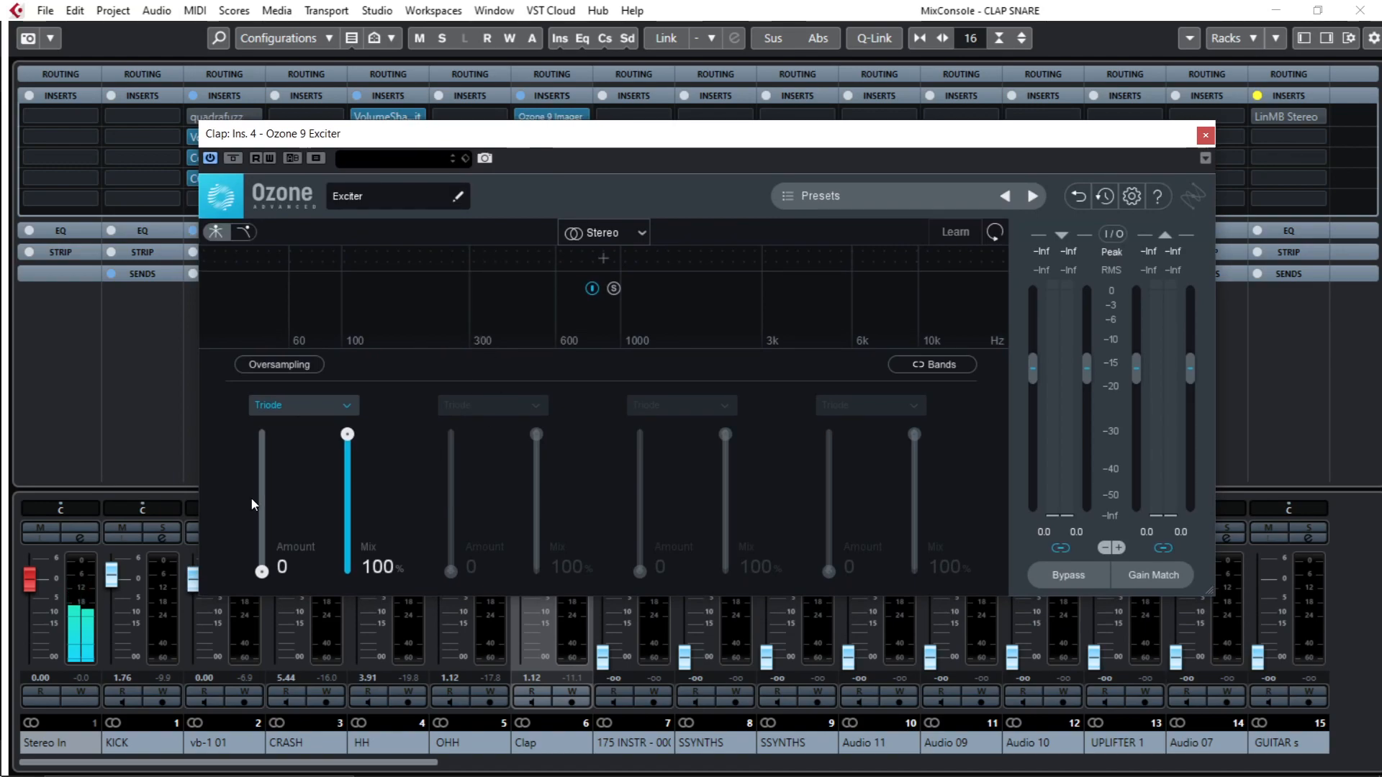
- Set the saturation mode of the Exciter's first band to Retro
{"action": "left_click", "coordinate": [293, 404]}
{"action": "left_click", "coordinate": [295, 430]}
{"action": "left_click", "coordinate": [292, 407]}
{"action": "left_click", "coordinate": [272, 450]}
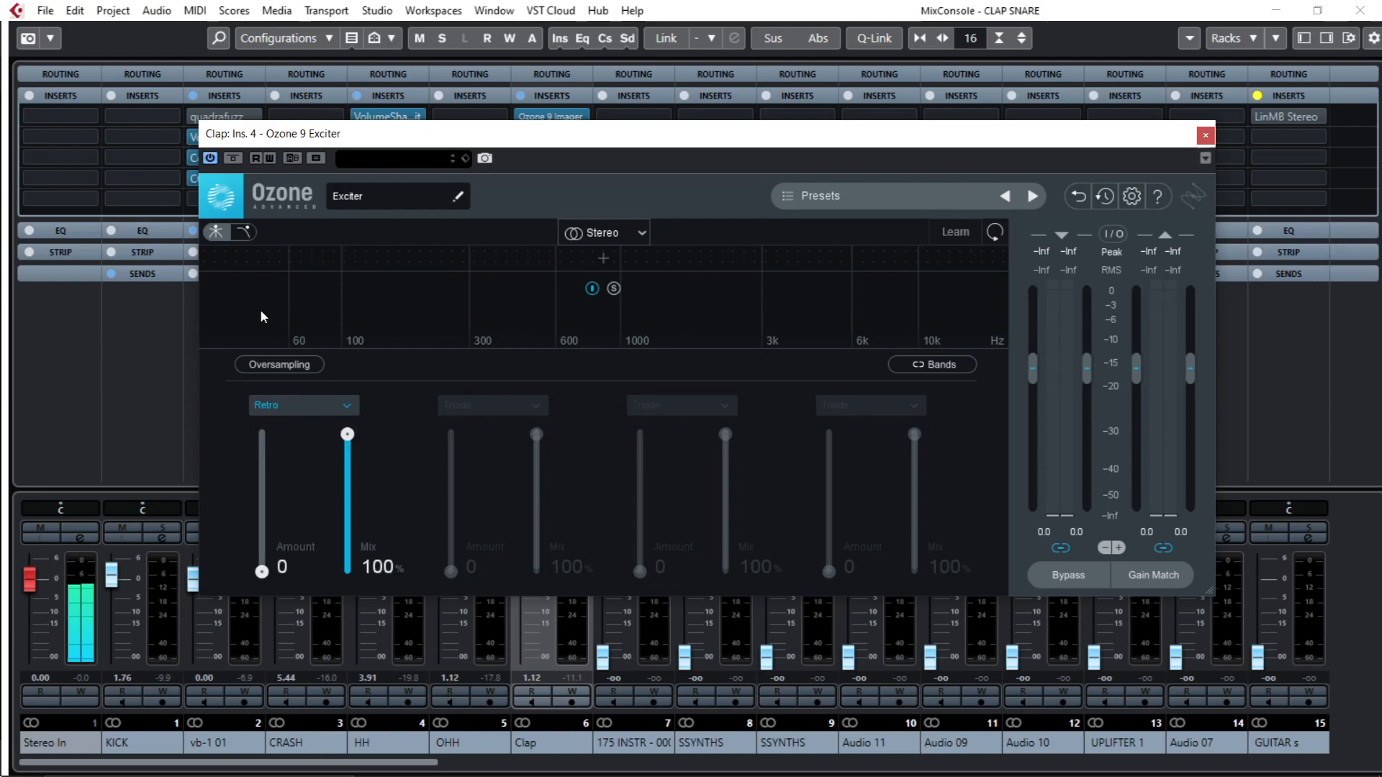
- Set the Exciter's first band to 7.0 amount and 37.3% mix, and lower the output gain to -1.5 dB
{"action": "left_click_drag", "start_coordinate": [1163, 138], "coordinate": [1196, 252]}
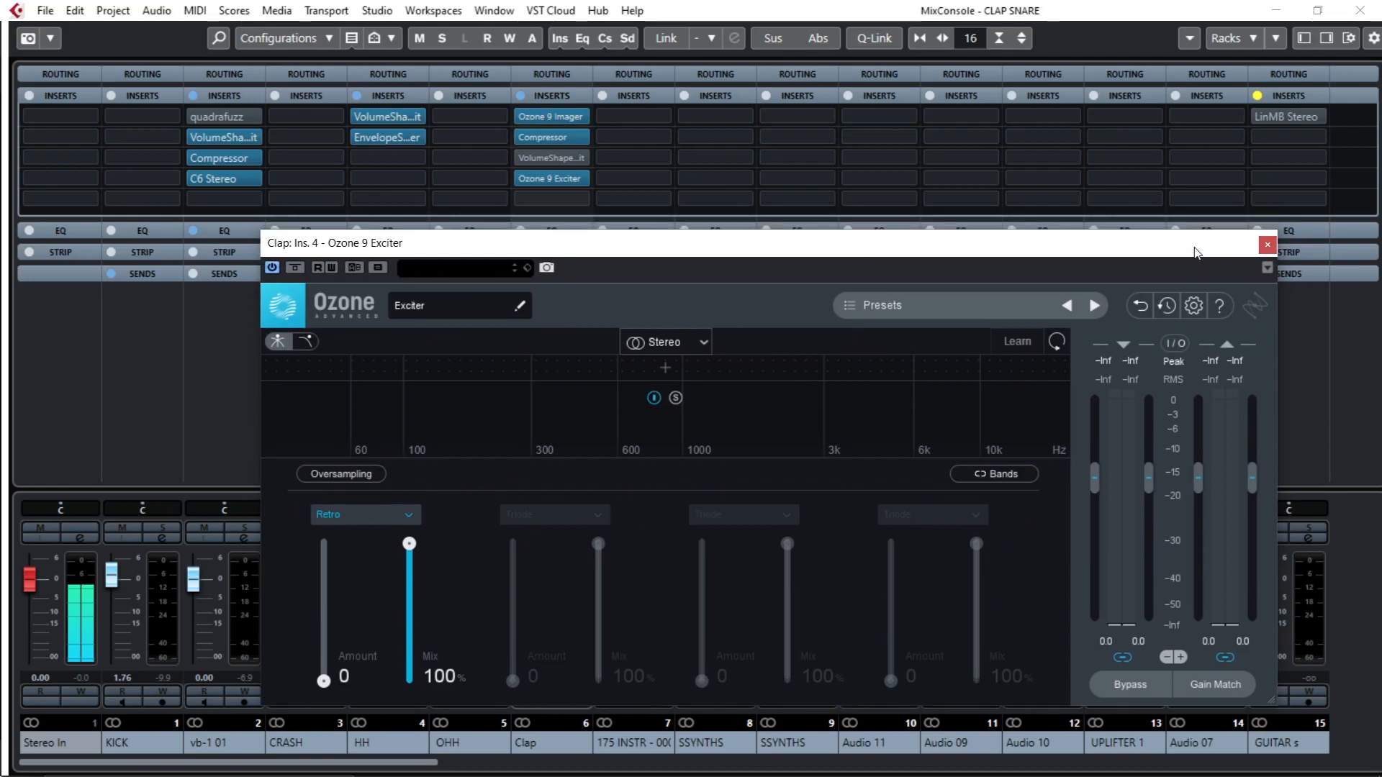
{"action": "mouse_move", "coordinate": [321, 619]}
{"action": "left_mouse_down"}
{"action": "mouse_move", "coordinate": [321, 586]}
{"action": "mouse_move", "coordinate": [311, 614]}
{"action": "left_mouse_up"}
{"action": "left_click", "coordinate": [421, 619]}
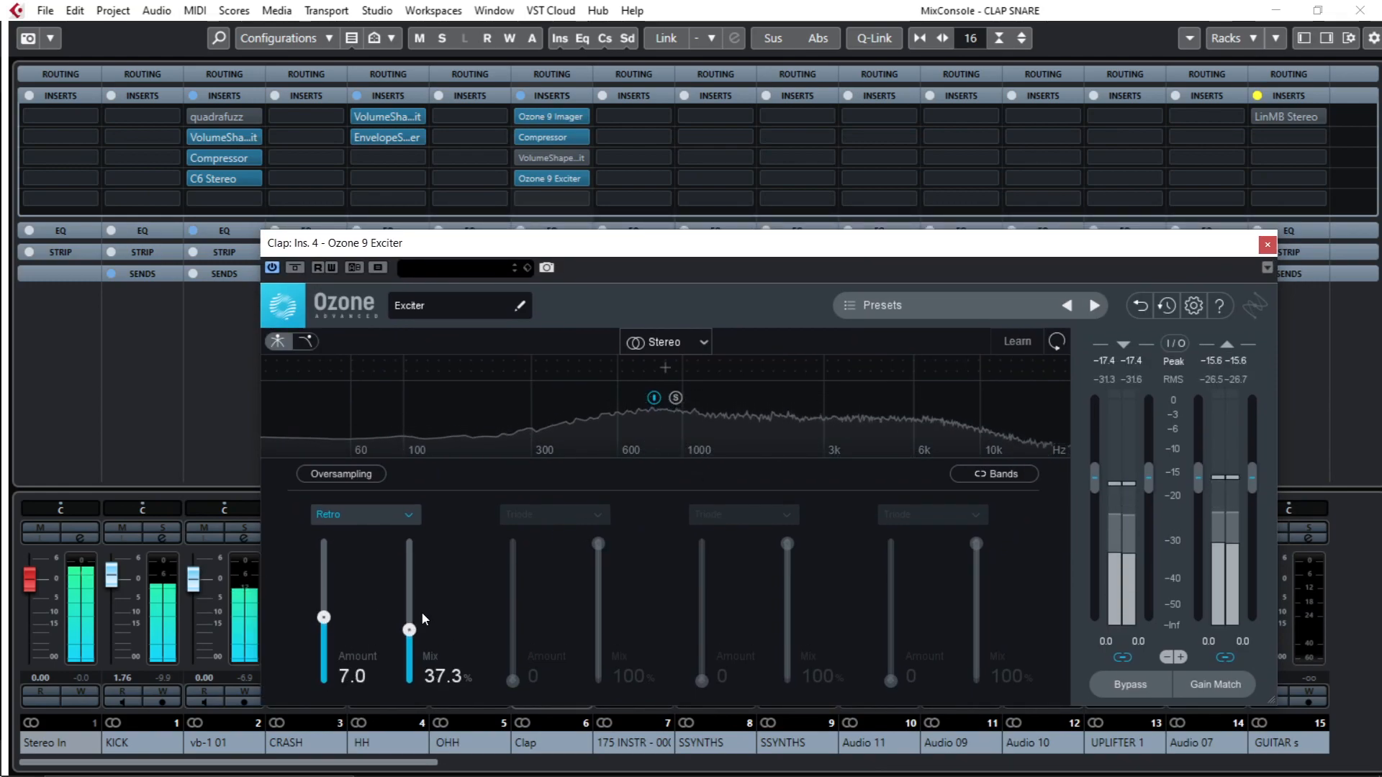
{"action": "left_click_drag", "start_coordinate": [1251, 475], "coordinate": [1251, 484]}
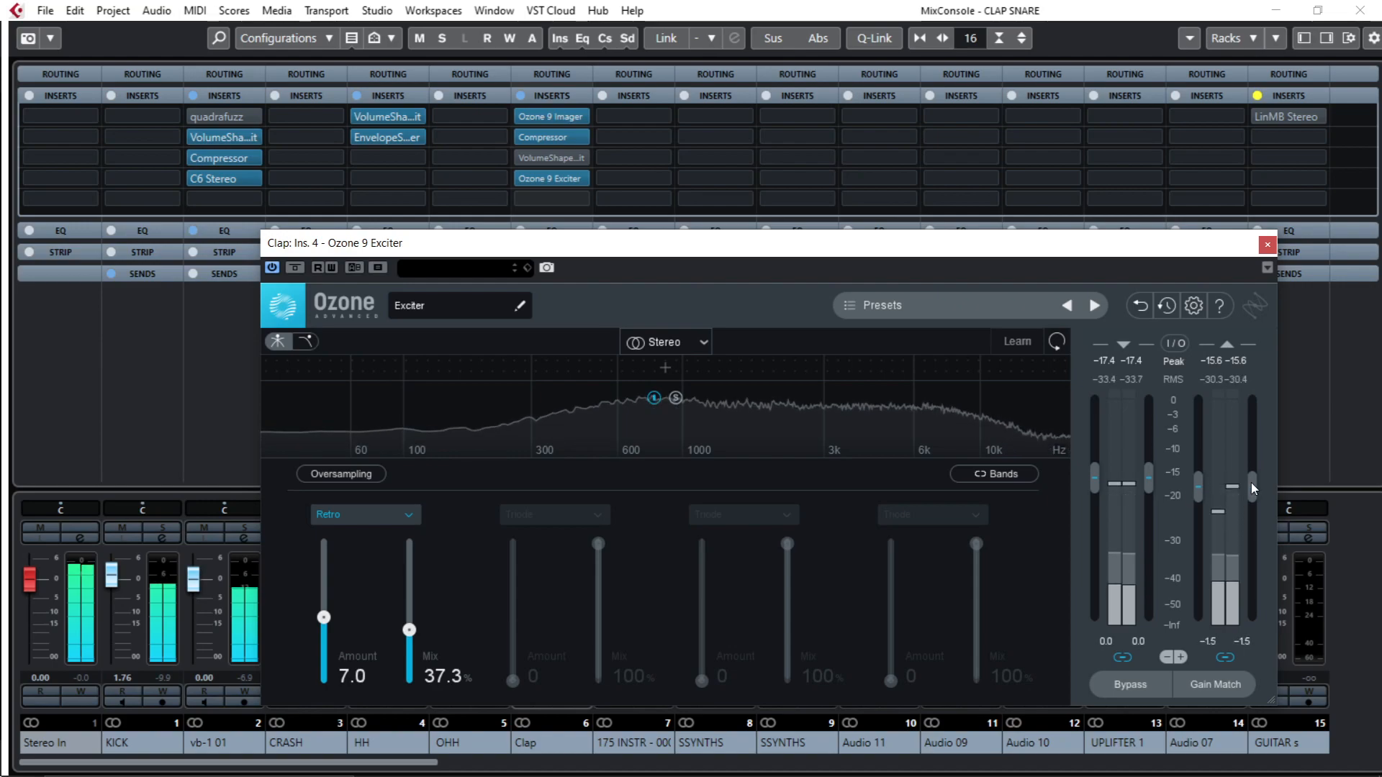
- Compare the clap with the Exciter bypassed and active during playback, and close the plugin window
{"action": "left_click", "coordinate": [296, 267]}
{"action": "left_click", "coordinate": [300, 266]}
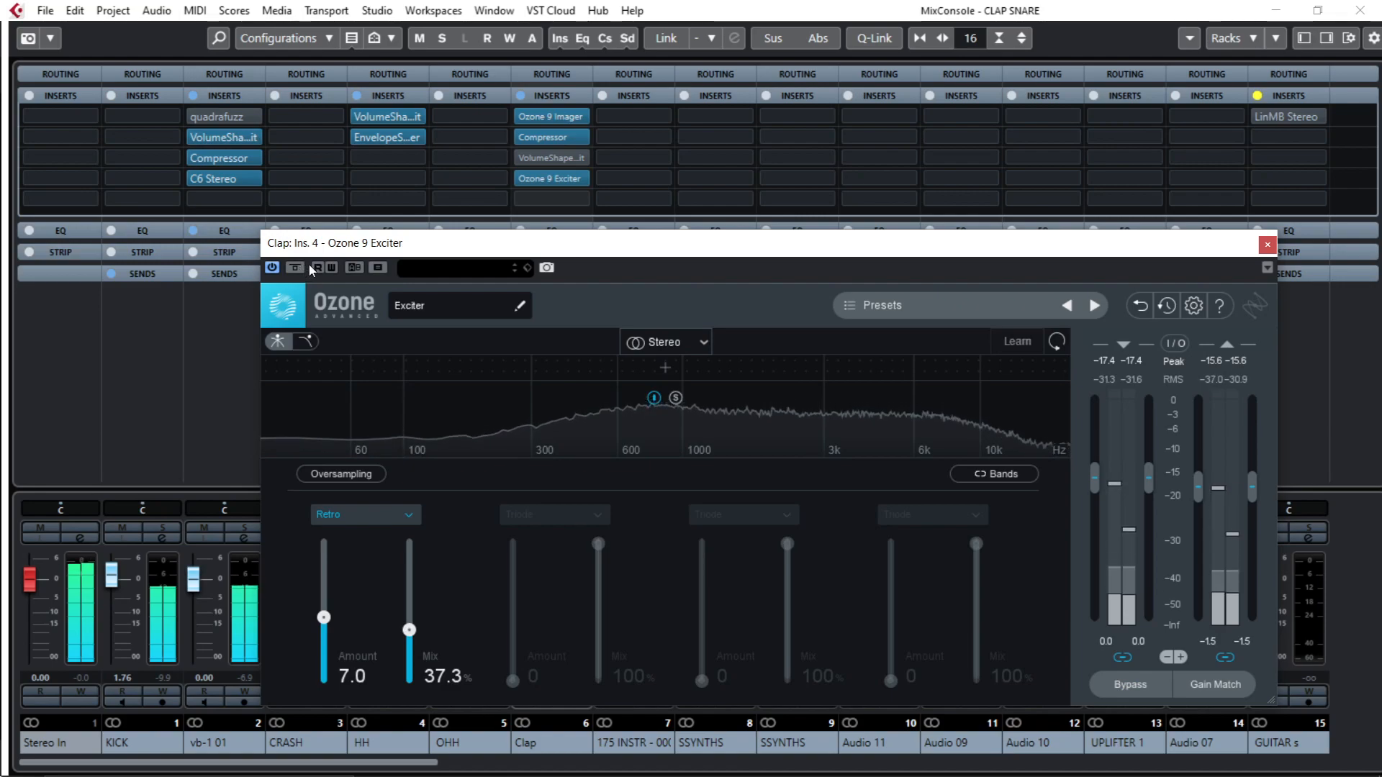
{"action": "left_click", "coordinate": [1267, 245]}
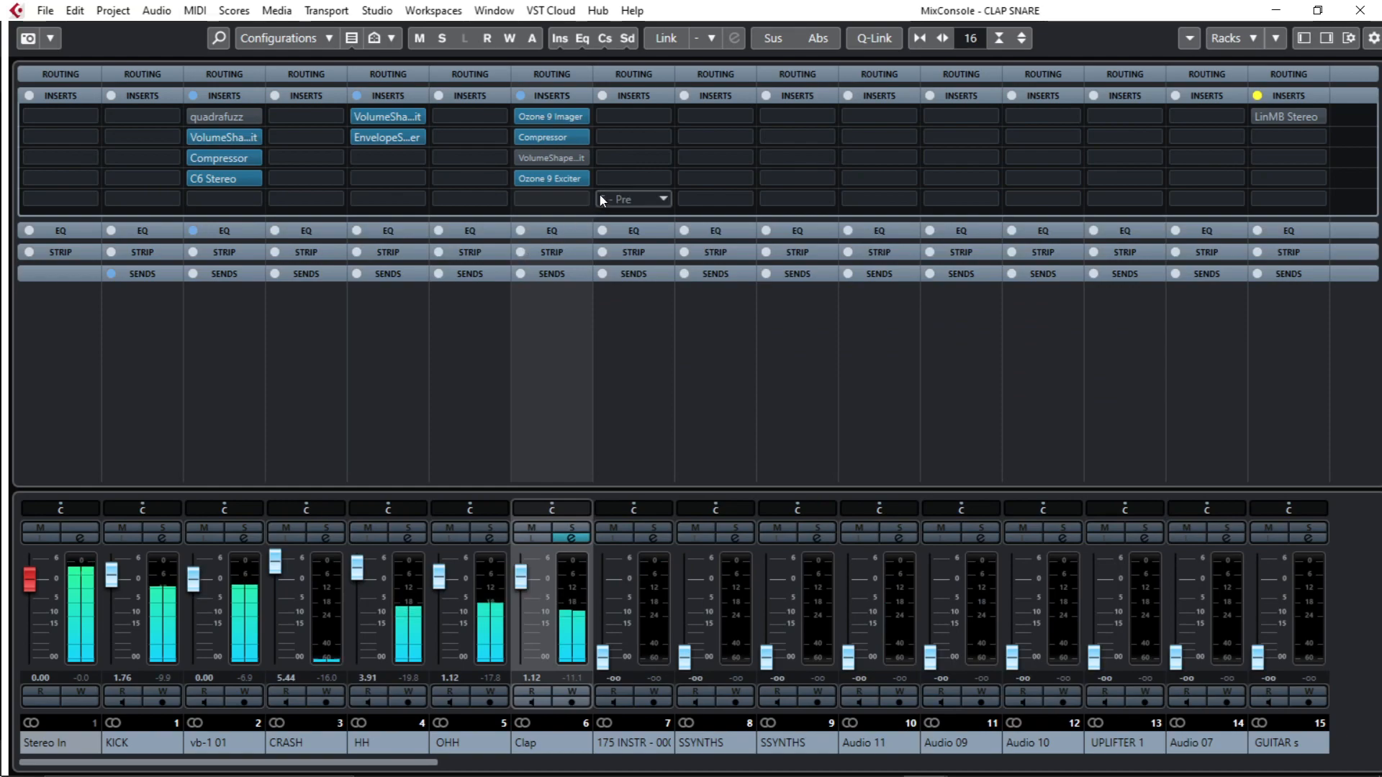
{"action": "left_click", "coordinate": [551, 199]}
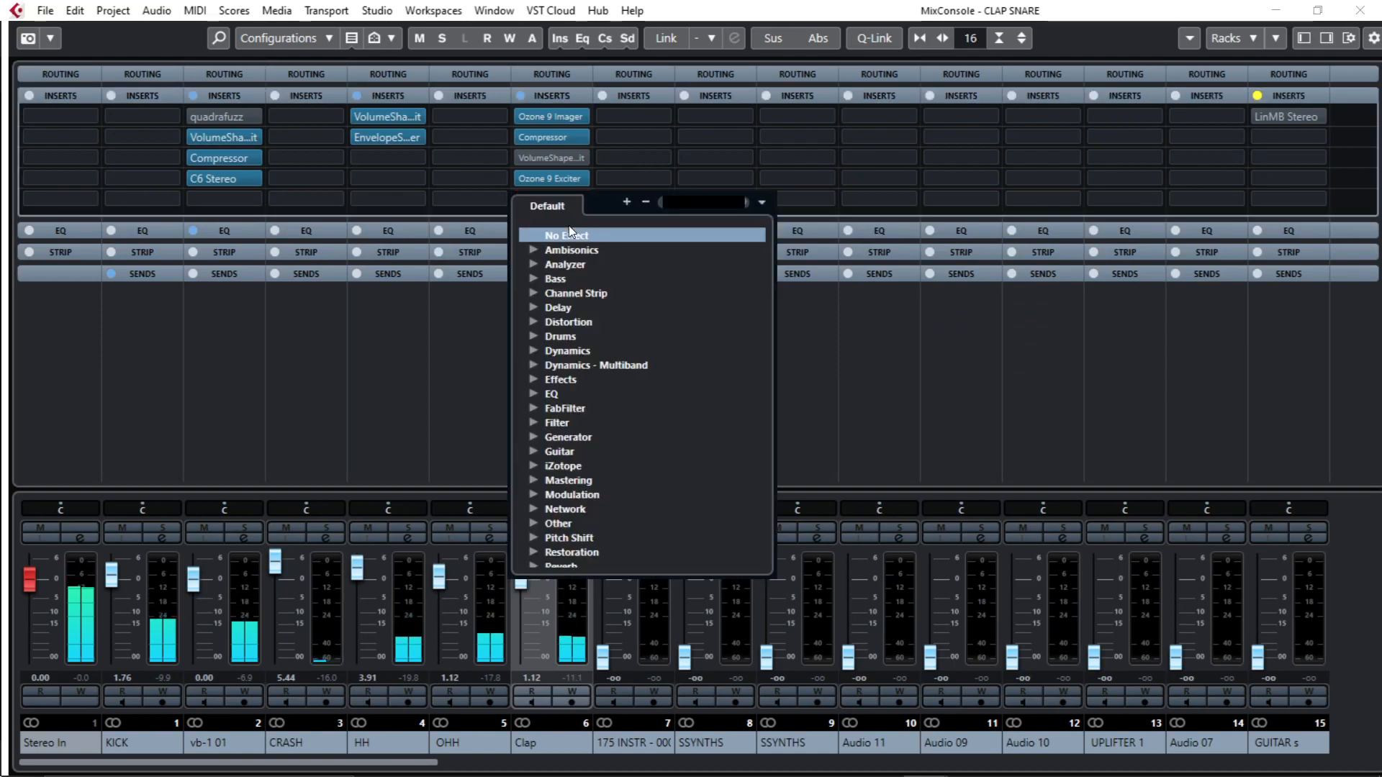
{"action": "type", "text": "f"}
{"action": "key", "text": "BackSpace"}
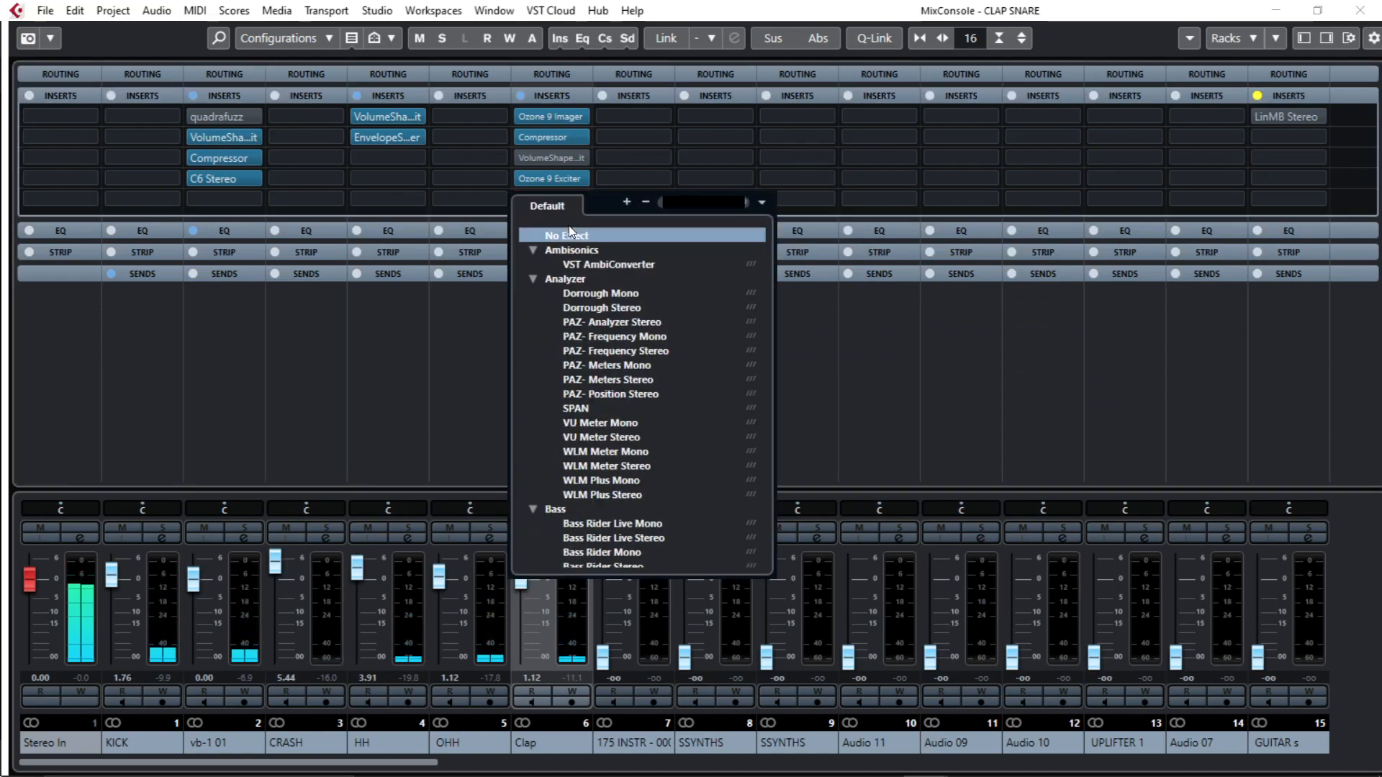
- Close the MixConsole and cut 3.0 dB at 628.4 Hz with the third equalizer band in the Clap channel settings
{"action": "left_click", "coordinate": [1359, 10]}
{"action": "left_click", "coordinate": [1360, 10]}
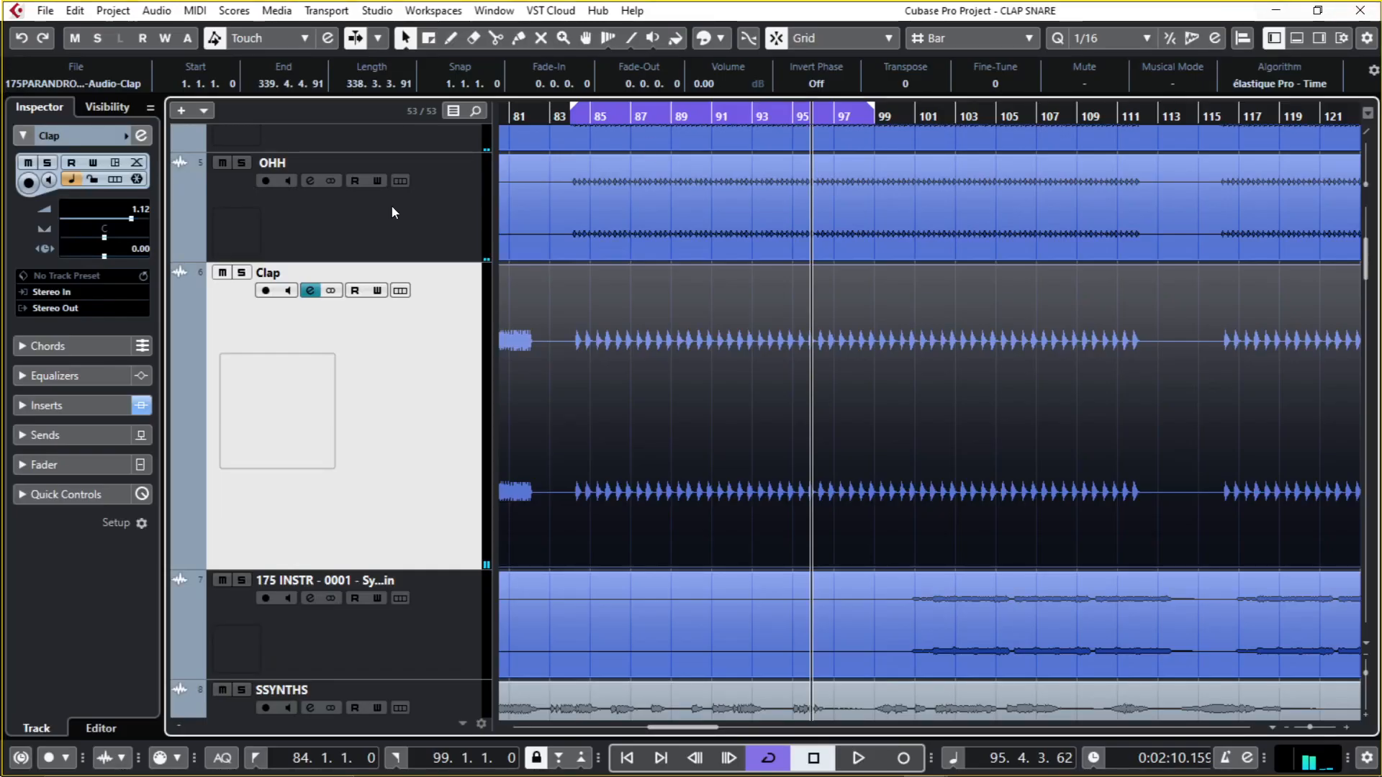
{"action": "left_click", "coordinate": [142, 136]}
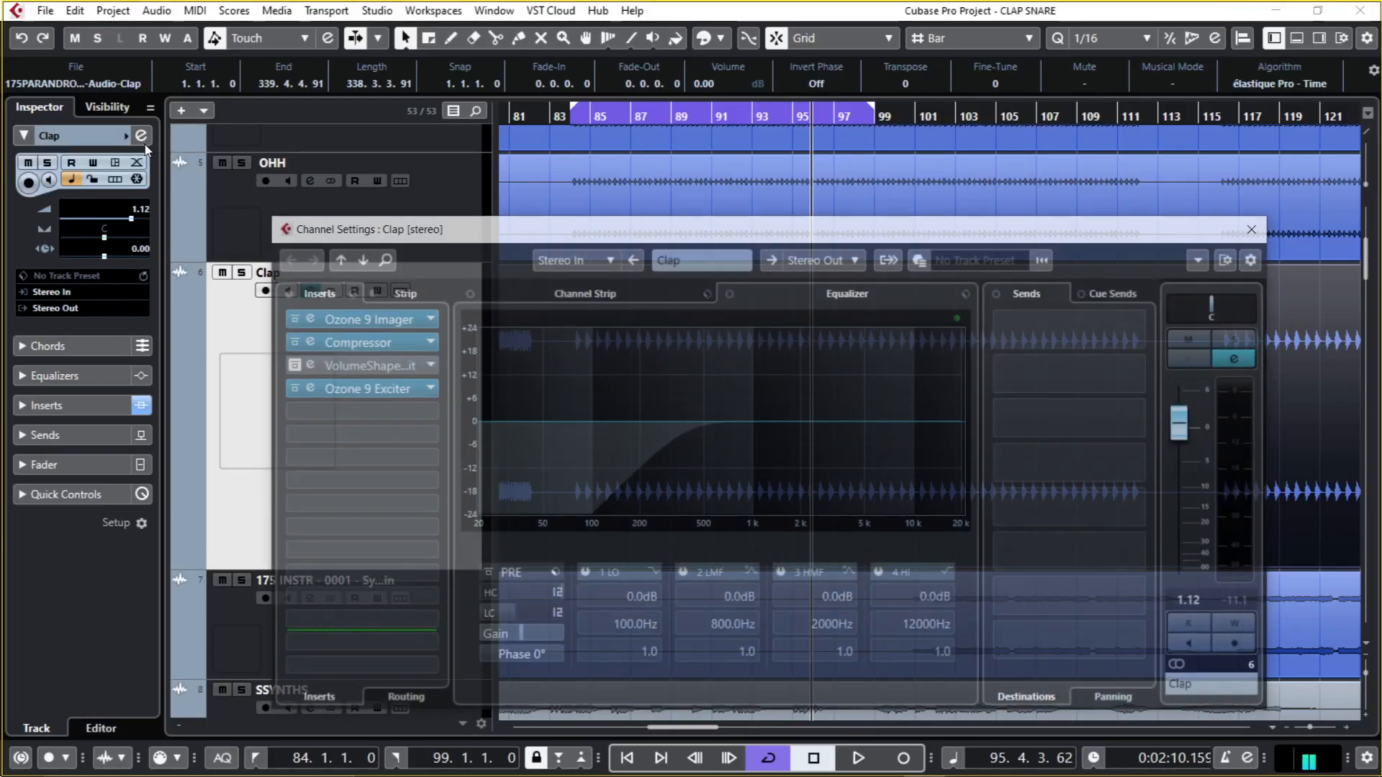
{"action": "left_click", "coordinate": [145, 139]}
{"action": "key", "text": "space"}
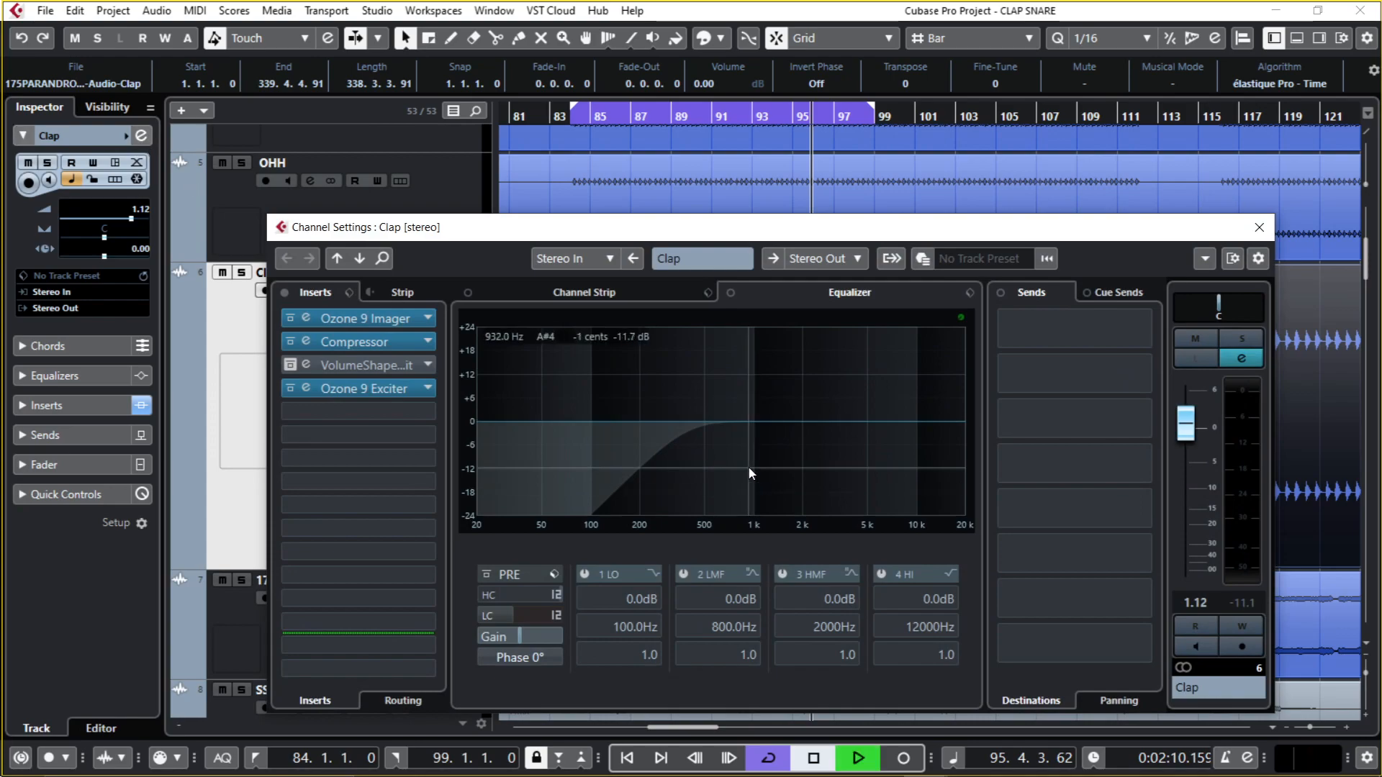
{"action": "left_click_drag", "start_coordinate": [751, 411], "coordinate": [722, 436]}
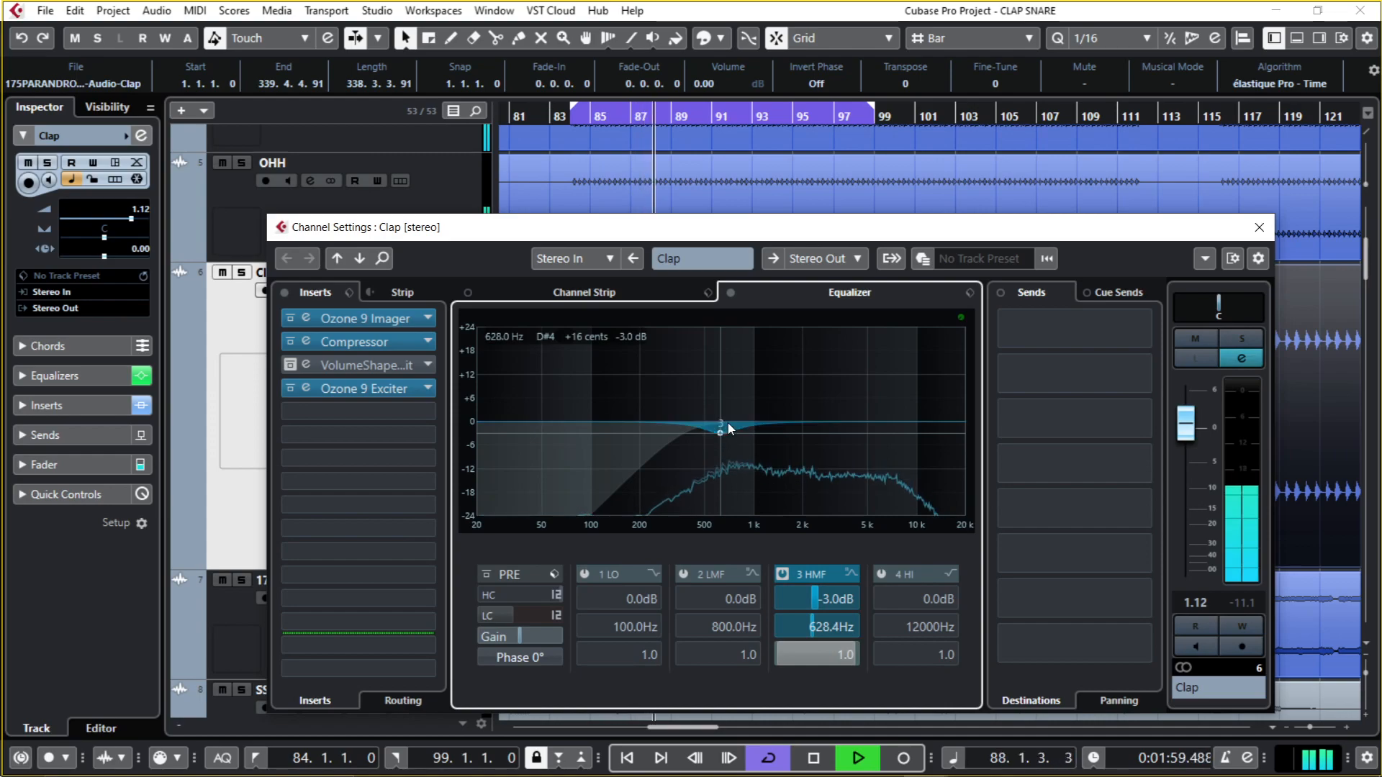
- Compare the clap with the 628.4 Hz cut disabled and enabled during playback, leaving the band active
{"action": "double_click", "coordinate": [720, 433]}
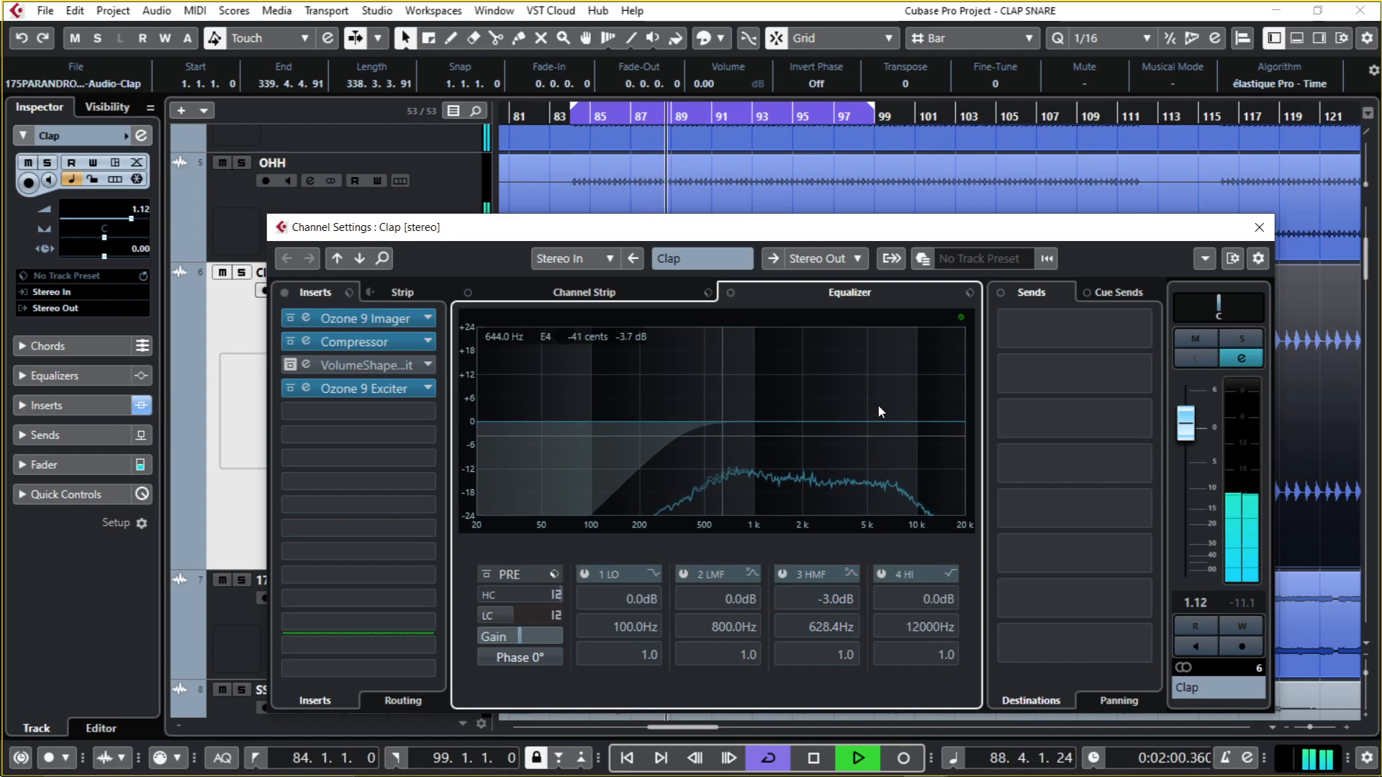
{"action": "left_click", "coordinate": [683, 574]}
{"action": "left_click", "coordinate": [680, 573]}
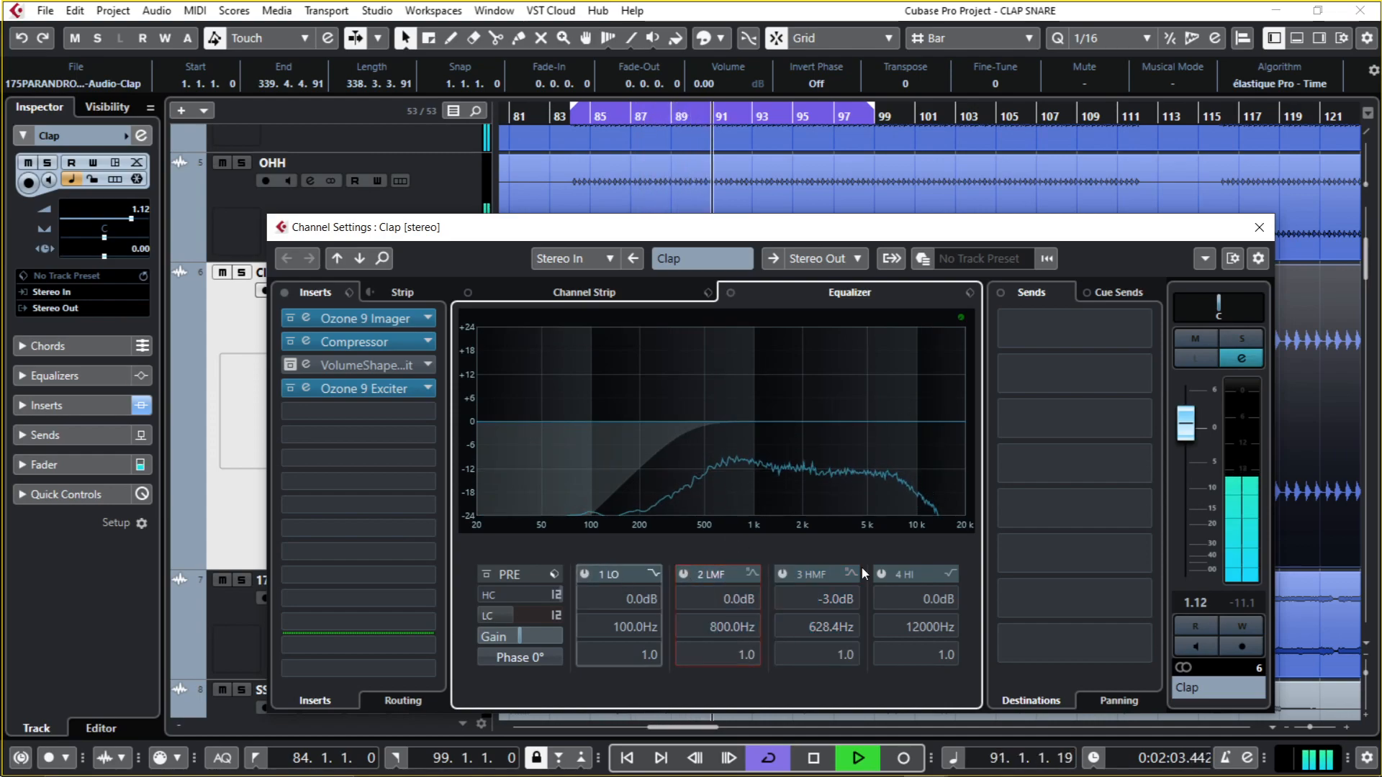
{"action": "left_click", "coordinate": [781, 573]}
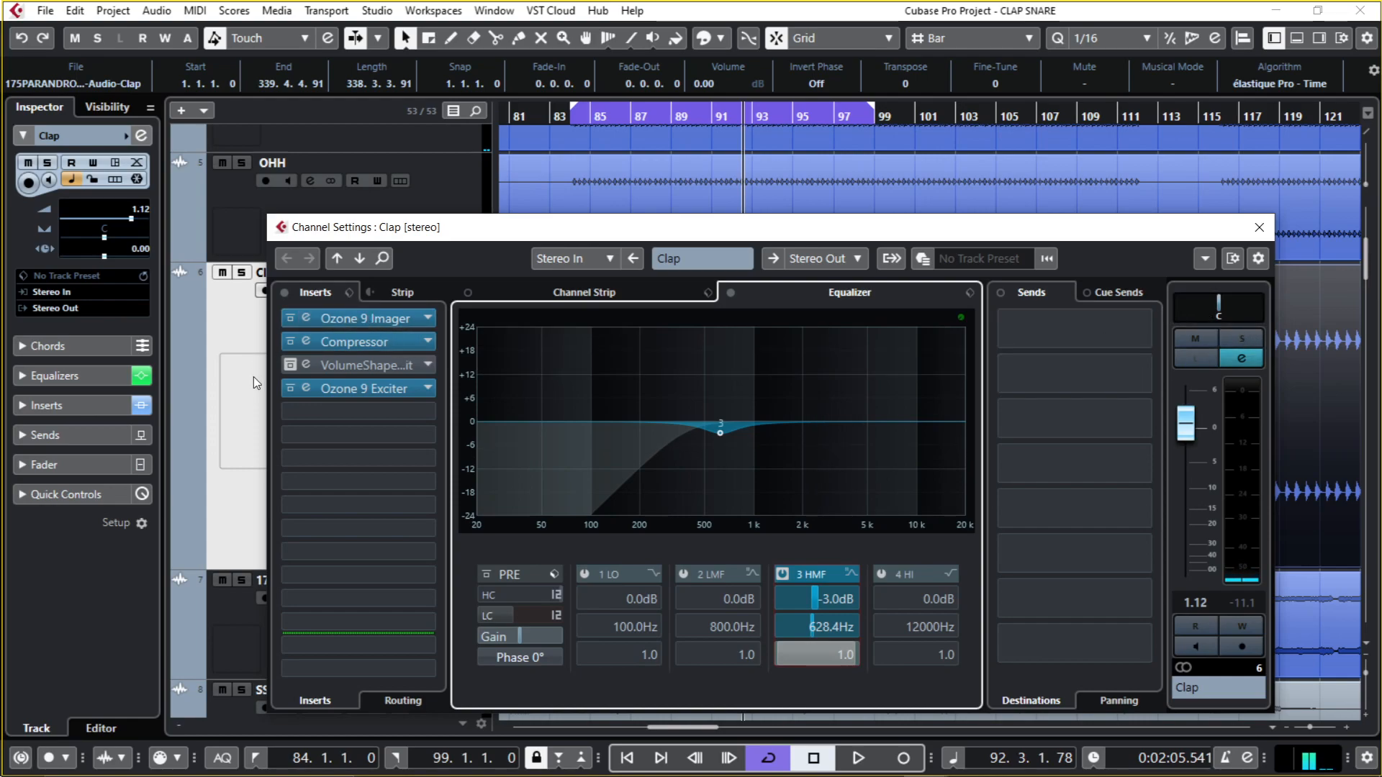
- Set the Band 4 width of the Clap's Ozone 9 Imager to -2.5 during playback, and close the plugin and channel windows
{"action": "left_click", "coordinate": [360, 318]}
{"action": "left_click", "coordinate": [381, 319]}
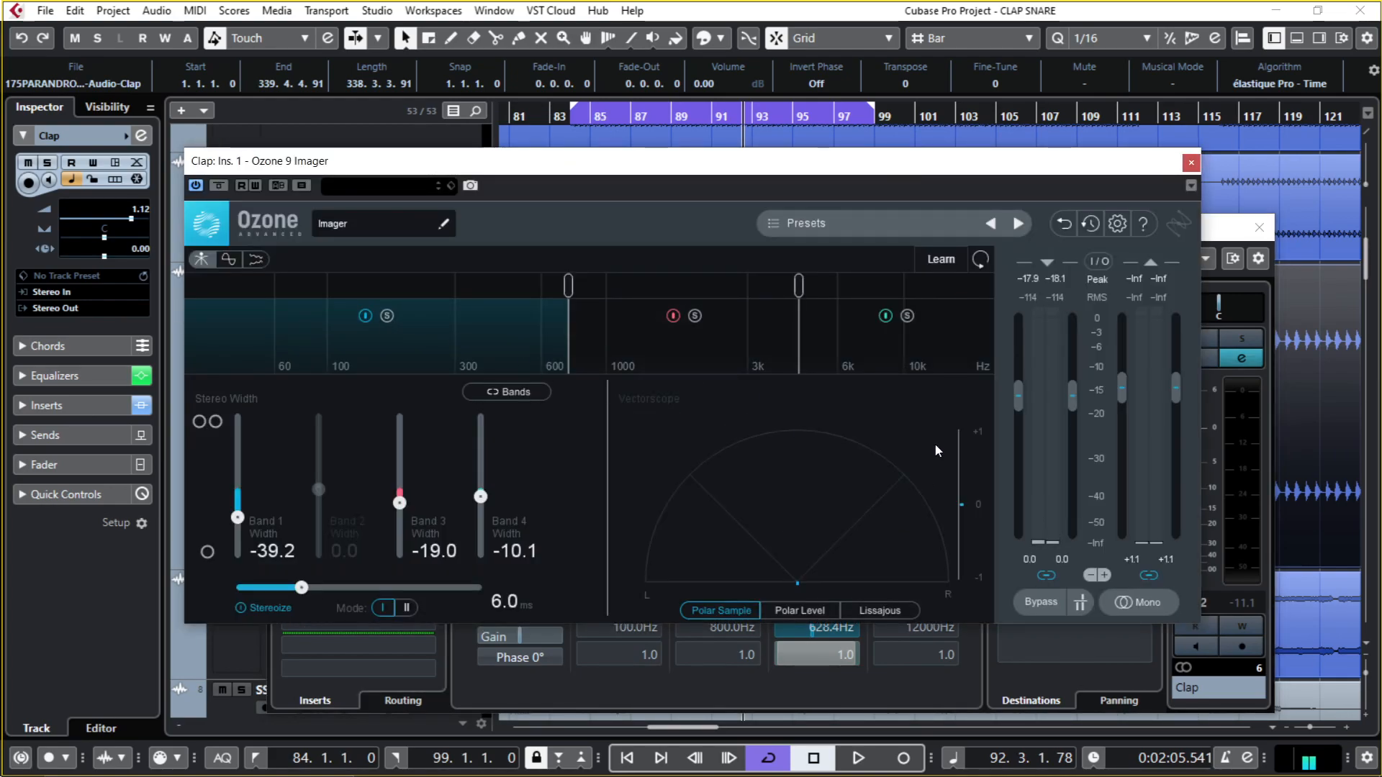
{"action": "key", "text": "space"}
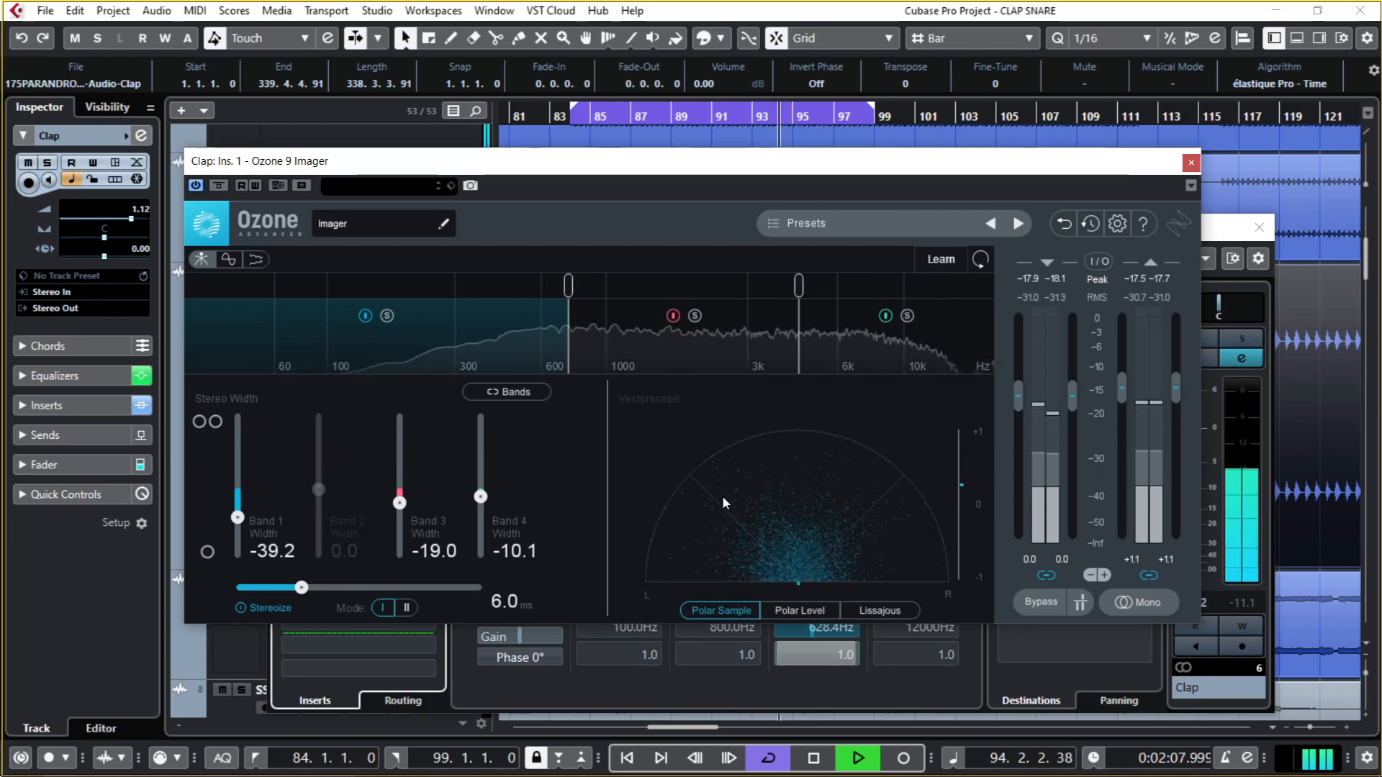
{"action": "key", "text": "space"}
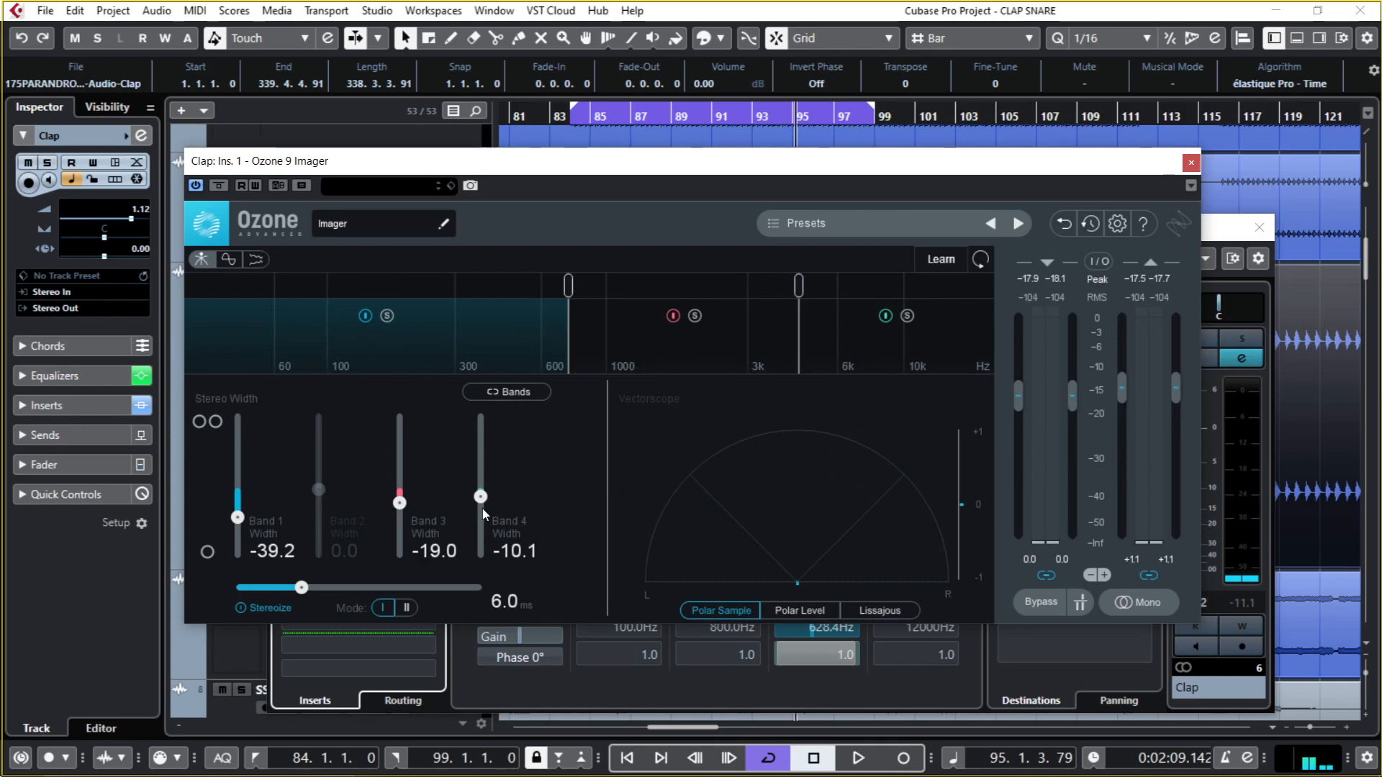
{"action": "key", "text": "space"}
{"action": "left_click_drag", "start_coordinate": [480, 497], "coordinate": [480, 490]}
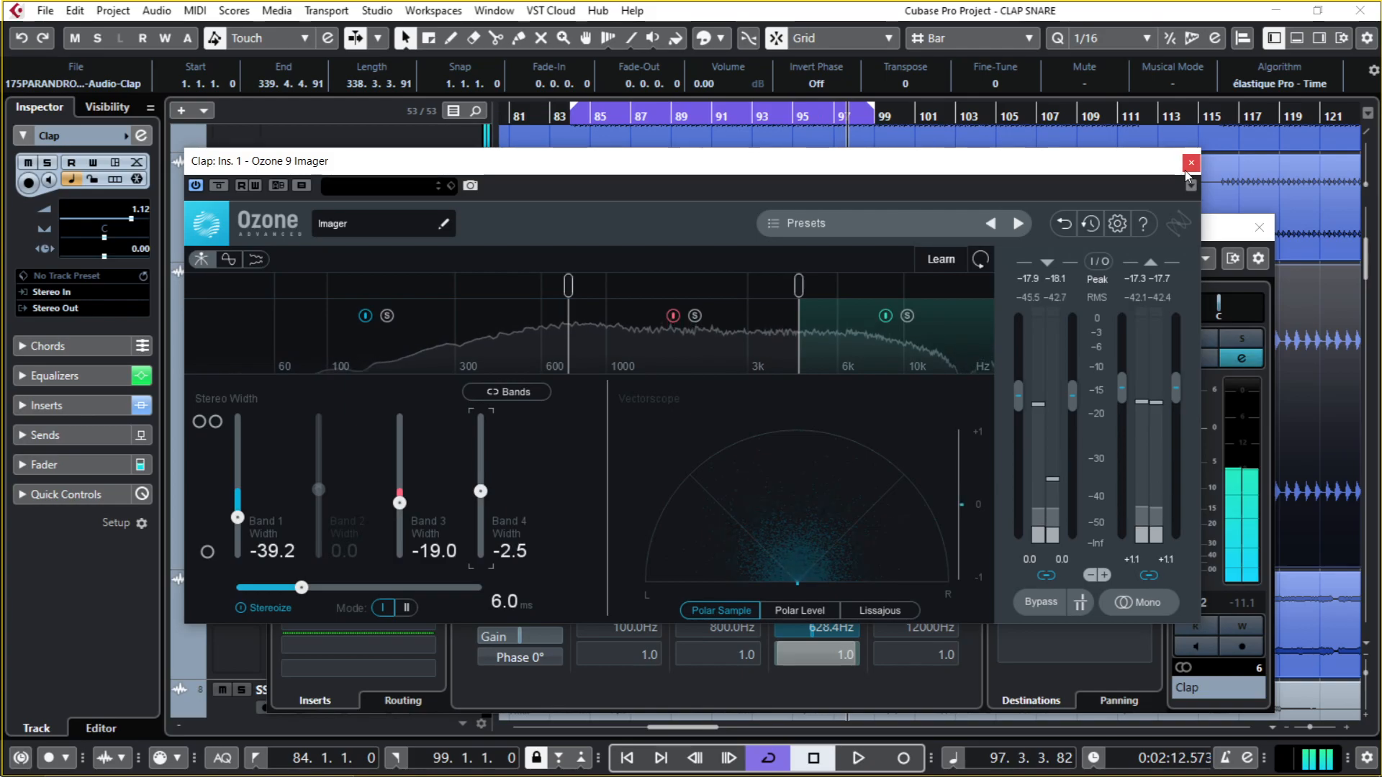
{"action": "left_click", "coordinate": [1191, 164]}
{"action": "left_click", "coordinate": [1259, 227]}
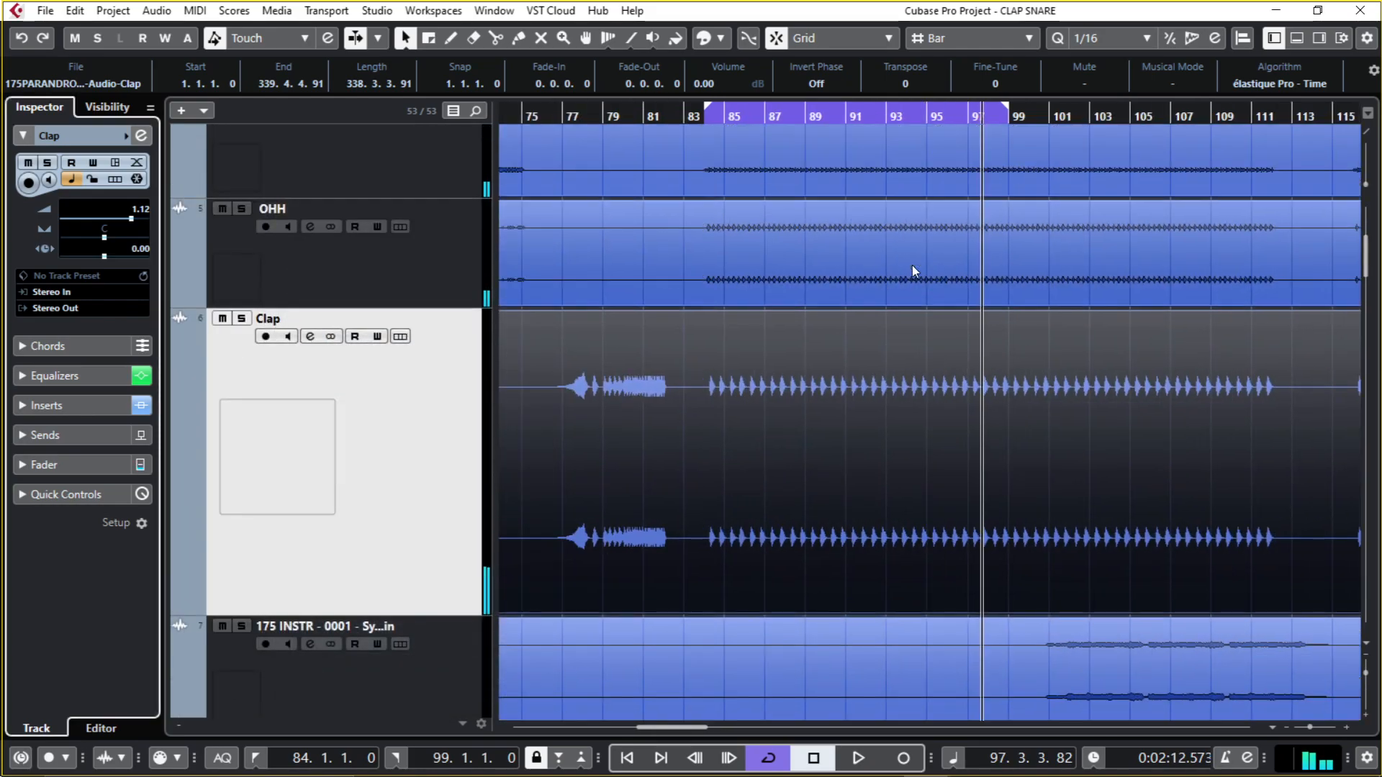
- Enlarge the Clap track and zoom in on the hits at bar 84 to examine their waveform and attack
{"action": "scroll", "coordinate": [913, 264], "scroll_direction": "right", "scroll_amount": 3}
{"action": "scroll", "coordinate": [912, 264], "scroll_direction": "down", "scroll_amount": 1}
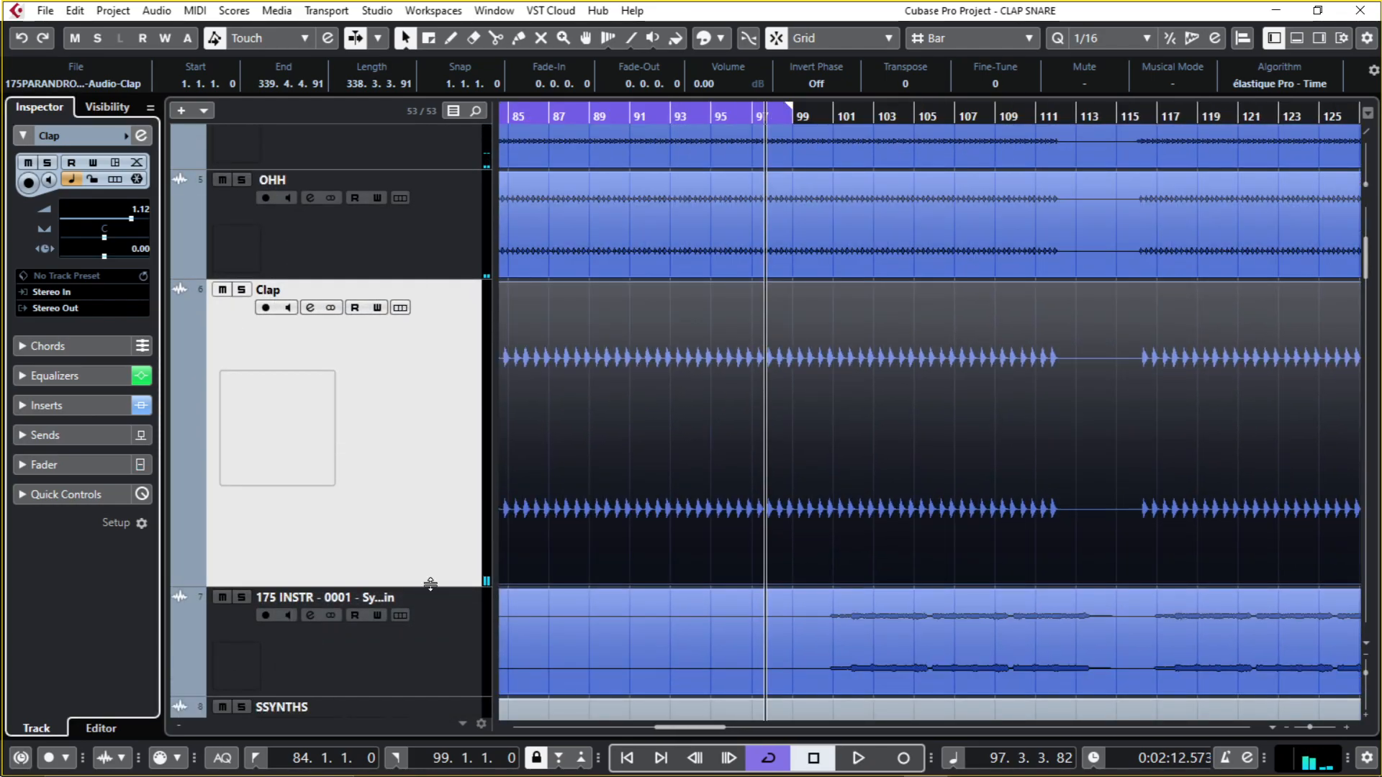
{"action": "left_click_drag", "start_coordinate": [429, 584], "coordinate": [429, 716]}
{"action": "scroll", "coordinate": [823, 412], "scroll_direction": "left", "scroll_amount": 3}
{"action": "left_click_drag", "start_coordinate": [681, 117], "coordinate": [666, 270]}
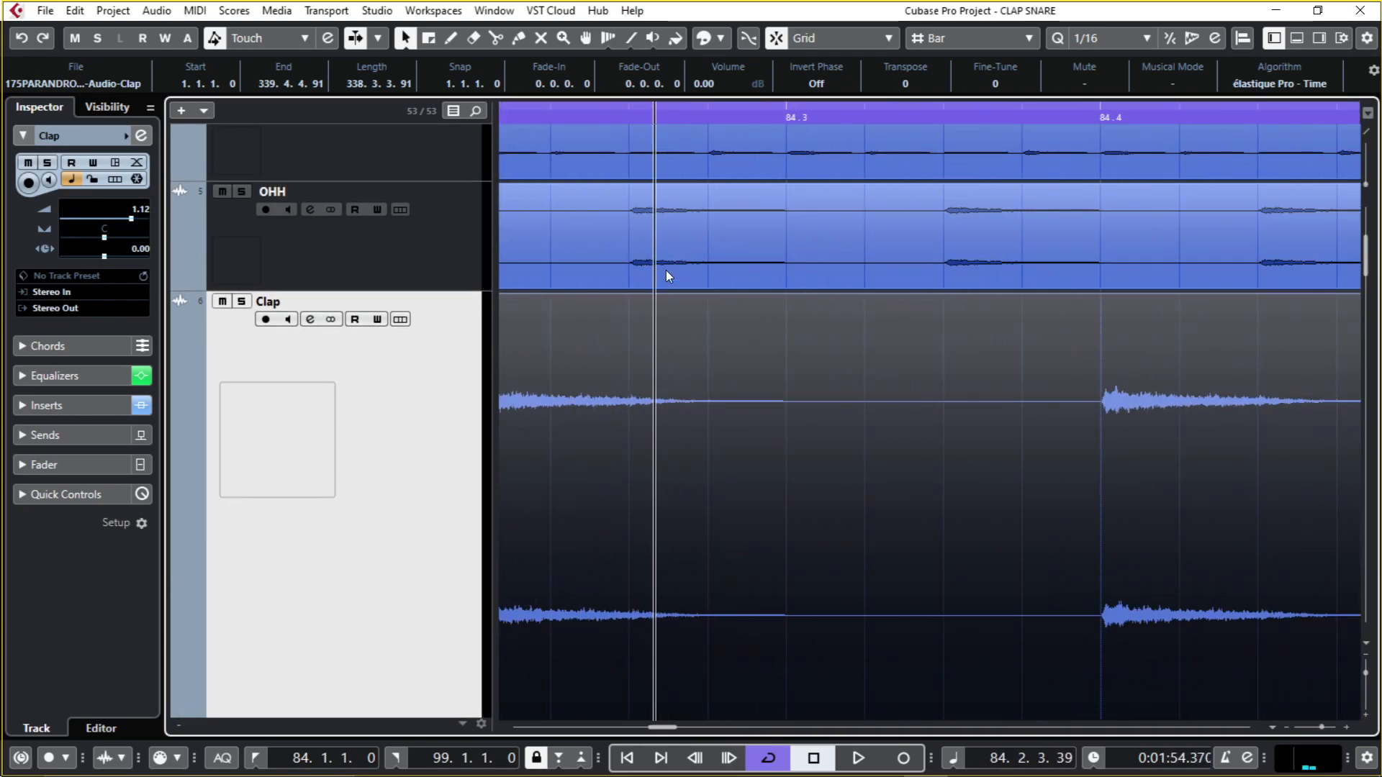
{"action": "left_click_drag", "start_coordinate": [832, 391], "coordinate": [1219, 435]}
{"action": "left_click_drag", "start_coordinate": [862, 123], "coordinate": [888, 180]}
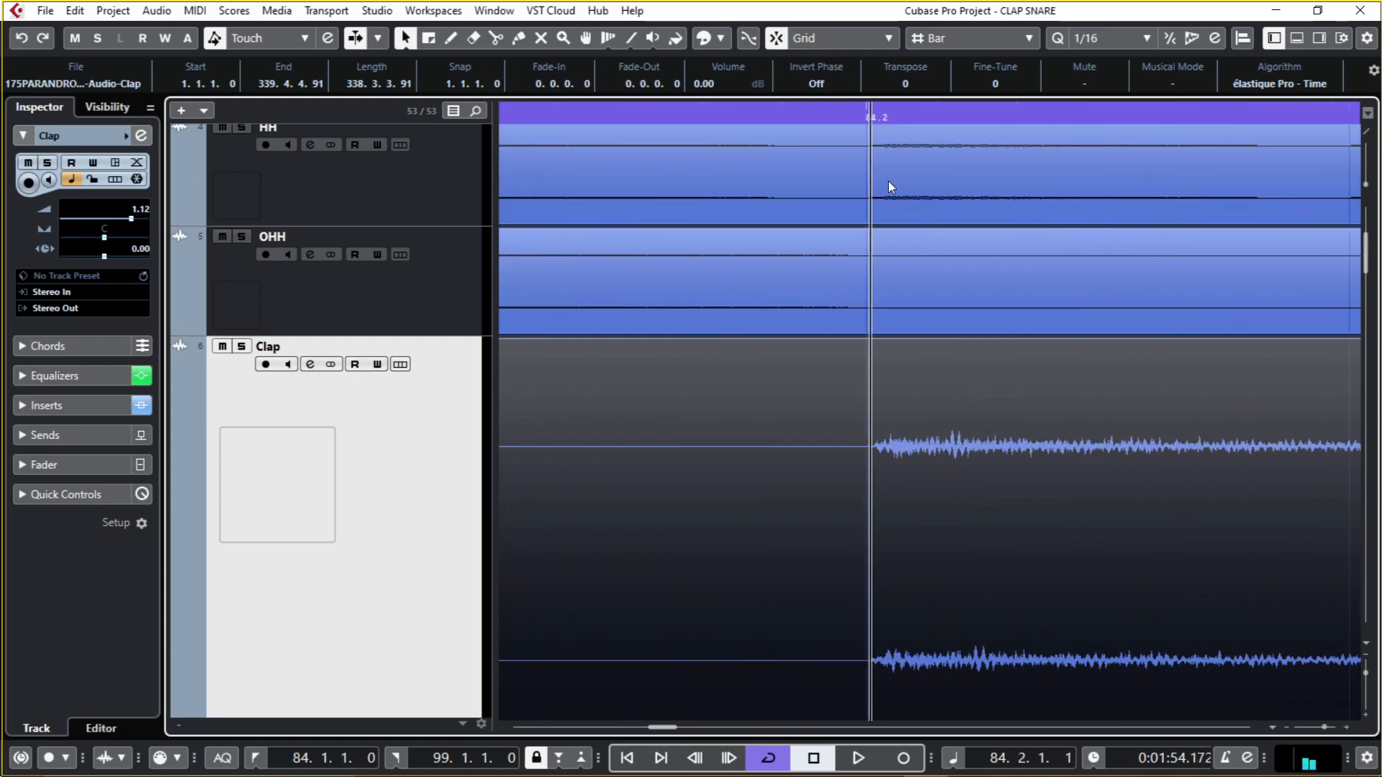
{"action": "key", "text": "space"}
{"action": "left_click_drag", "start_coordinate": [907, 120], "coordinate": [879, 0]}
{"action": "key", "text": "space"}
- Zoom back out to the looped section, reduce the track heights with Clap slightly taller, and move the playback position to bar 86
{"action": "left_click_drag", "start_coordinate": [912, 115], "coordinate": [893, 160]}
{"action": "key", "text": "z"}
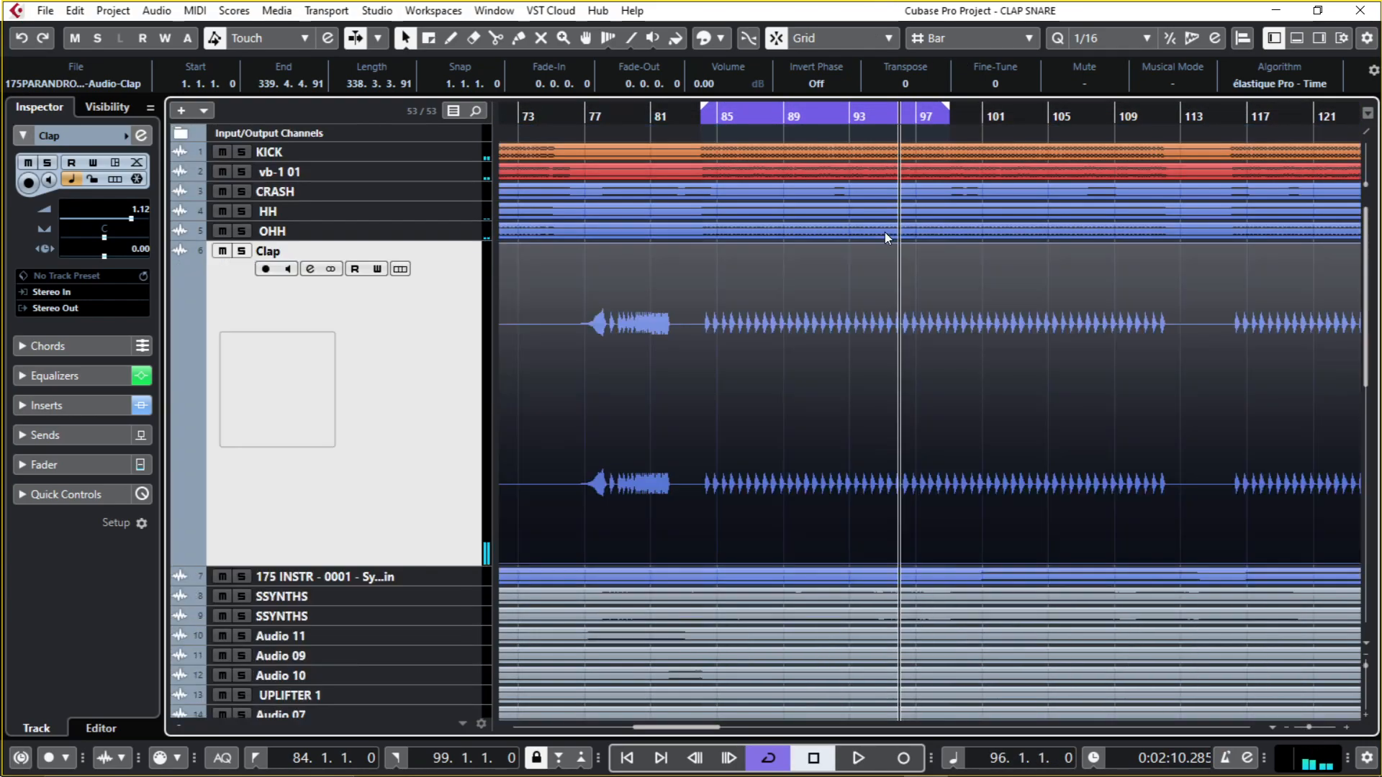
{"action": "key", "text": "z"}
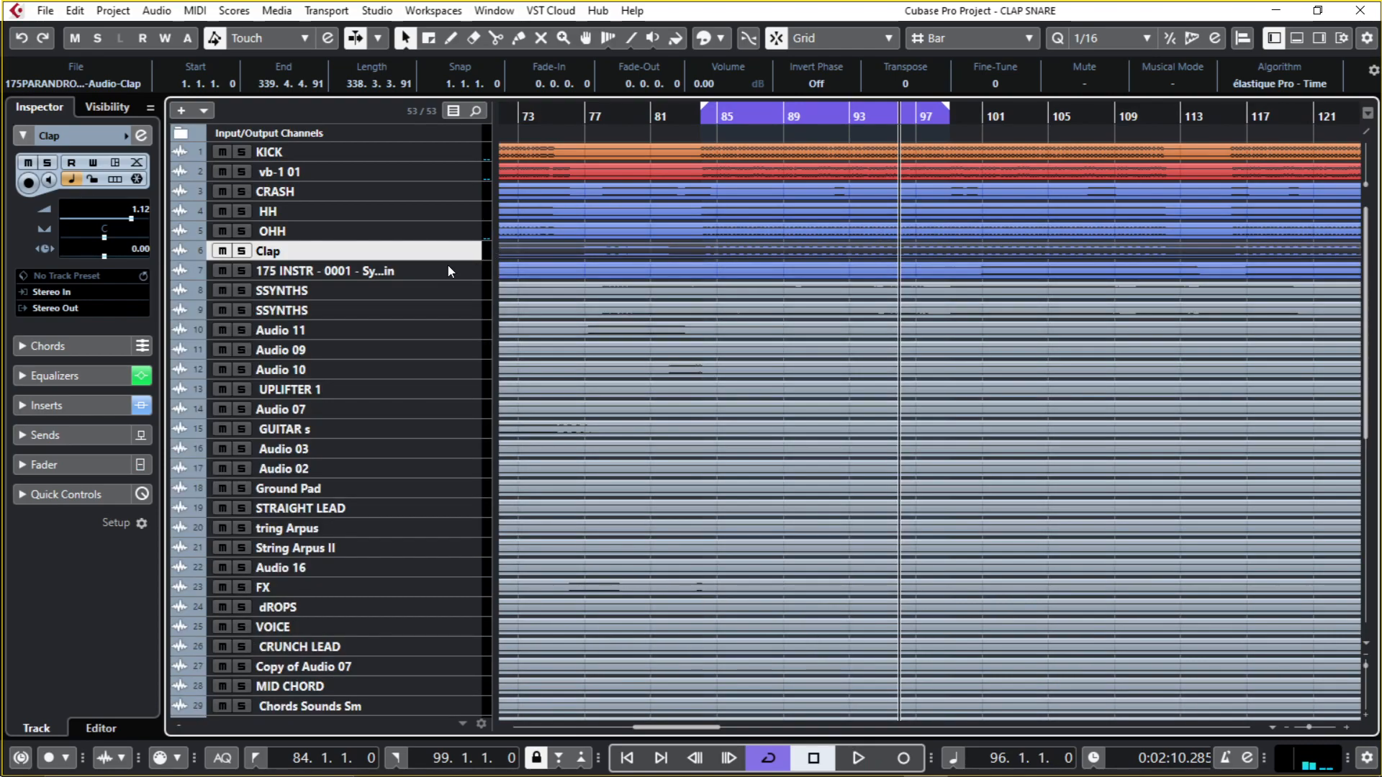
{"action": "key", "text": "z"}
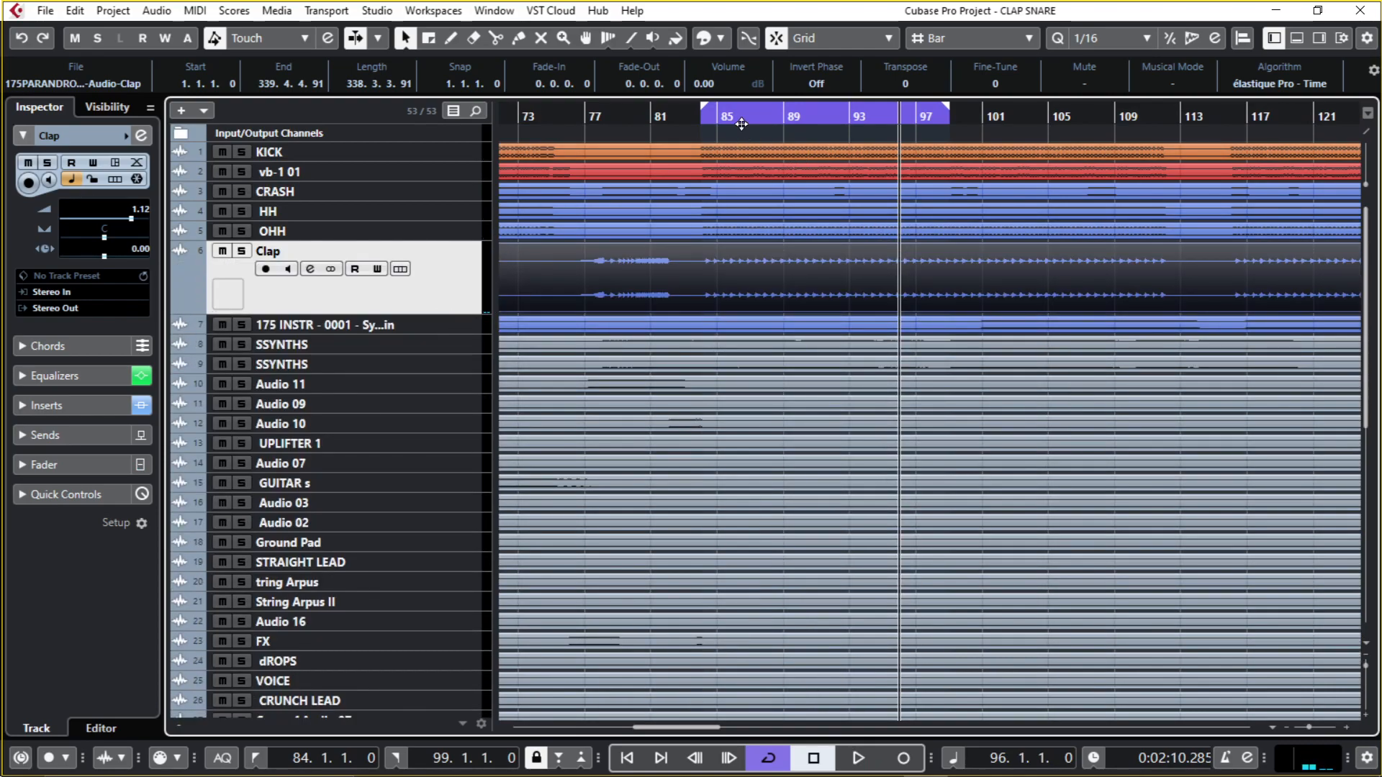
{"action": "left_click_drag", "start_coordinate": [741, 124], "coordinate": [744, 140]}
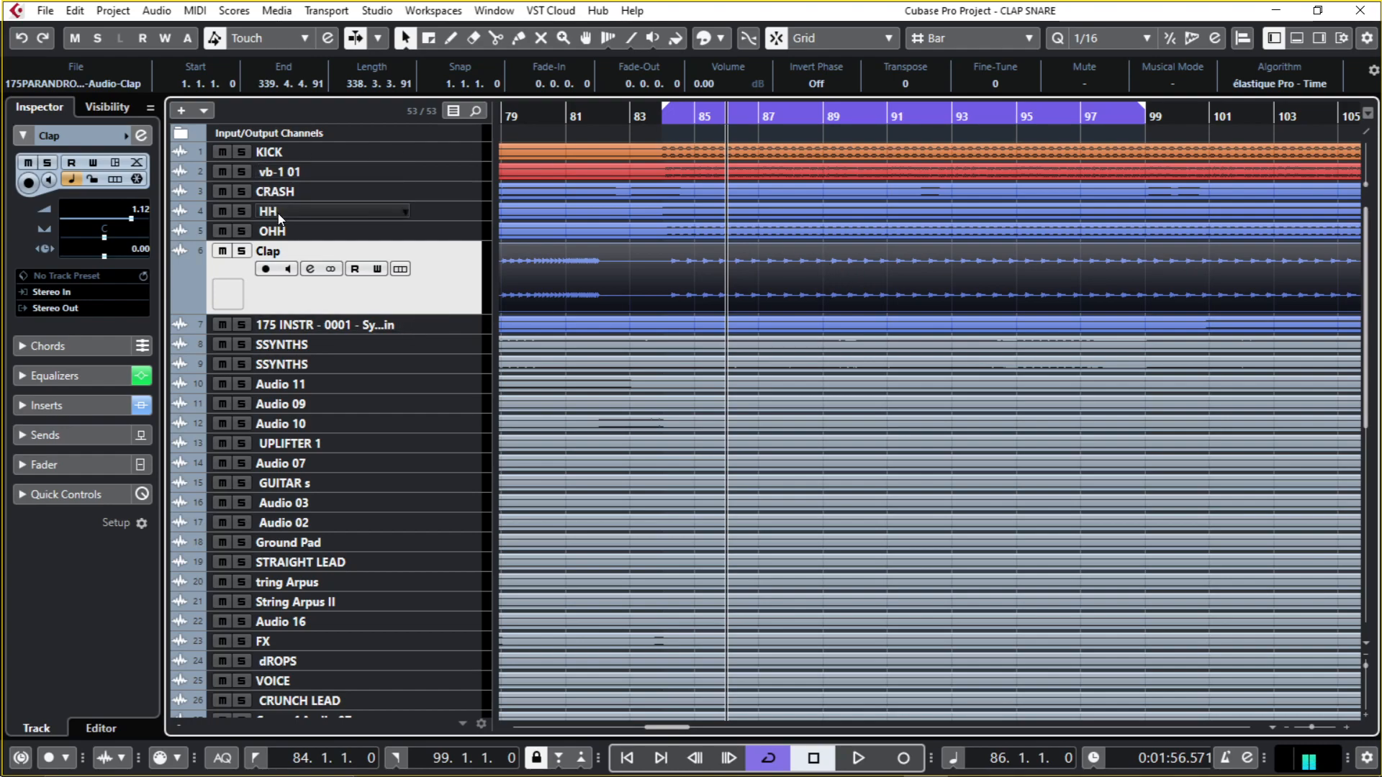
{"action": "left_click", "coordinate": [144, 138]}
{"action": "left_click", "coordinate": [1265, 225]}
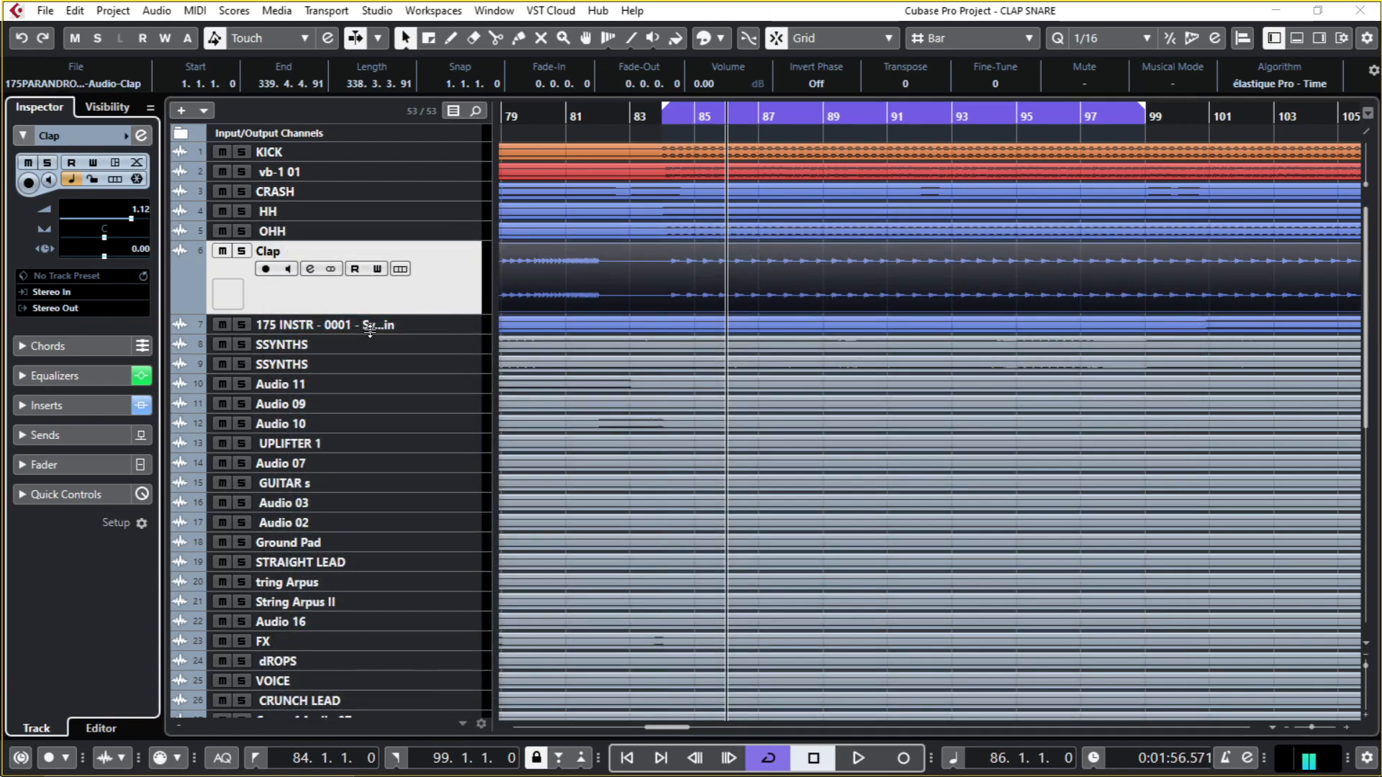
- Enlarge the 175 INSTR track and the first SSYNTHS track, and toggle solo on and off for SSYNTHS
{"action": "left_click", "coordinate": [369, 331]}
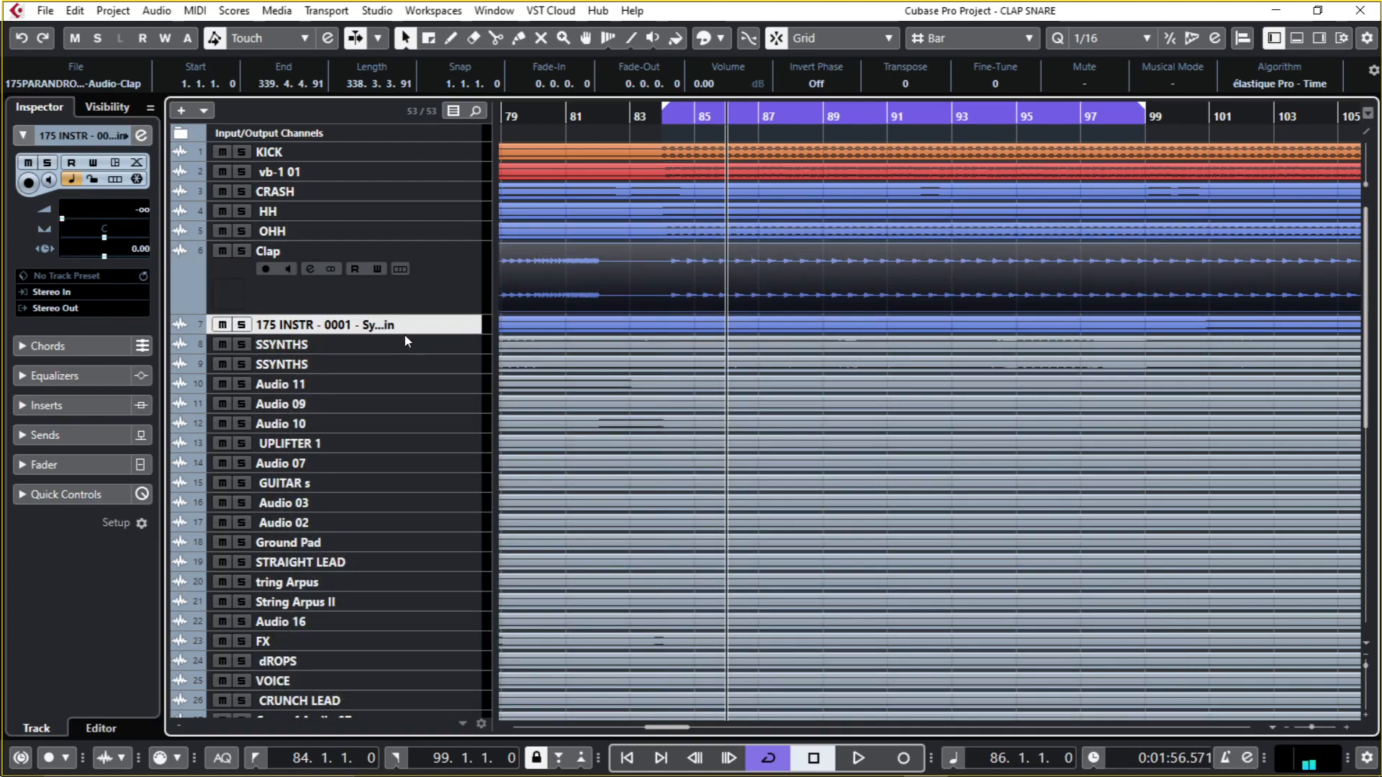
{"action": "left_click_drag", "start_coordinate": [402, 334], "coordinate": [402, 403]}
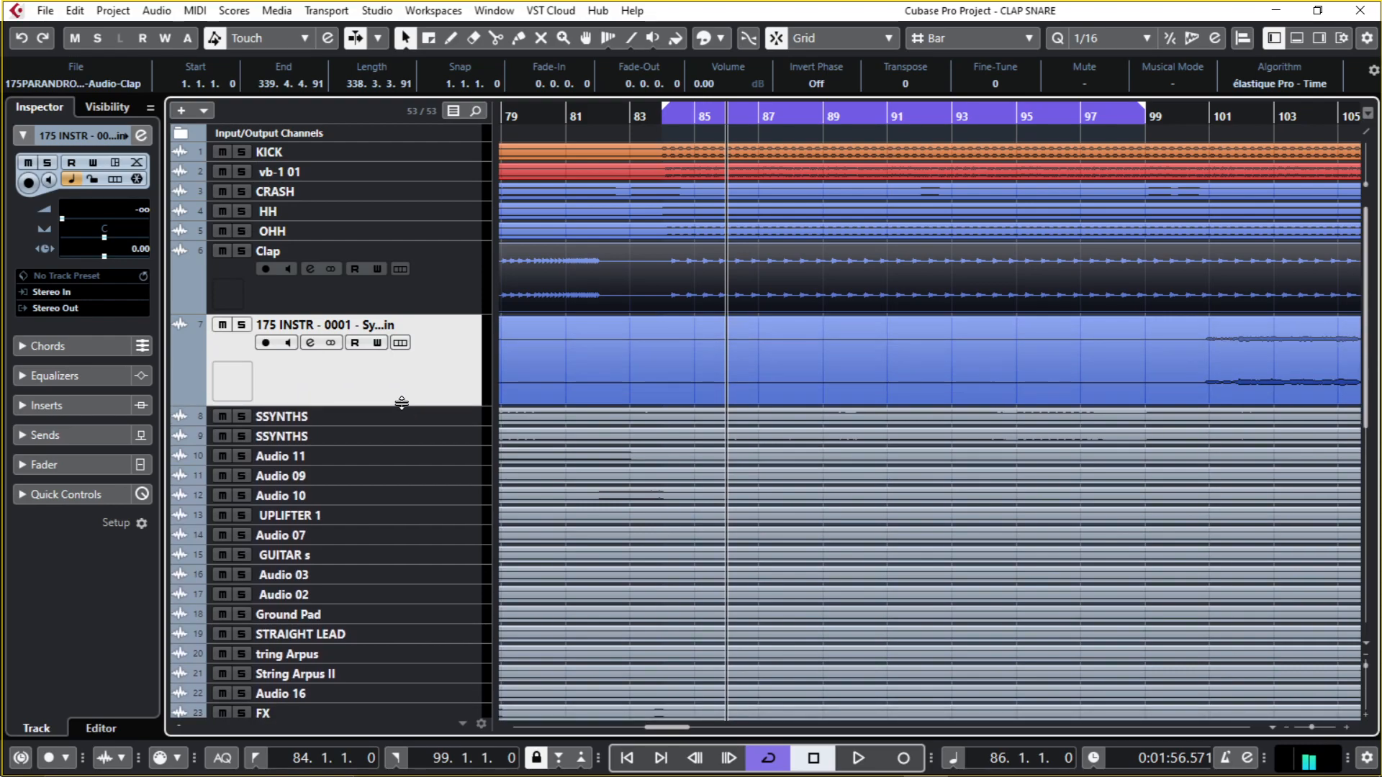
{"action": "scroll", "coordinate": [925, 555], "scroll_direction": "down", "scroll_amount": 3}
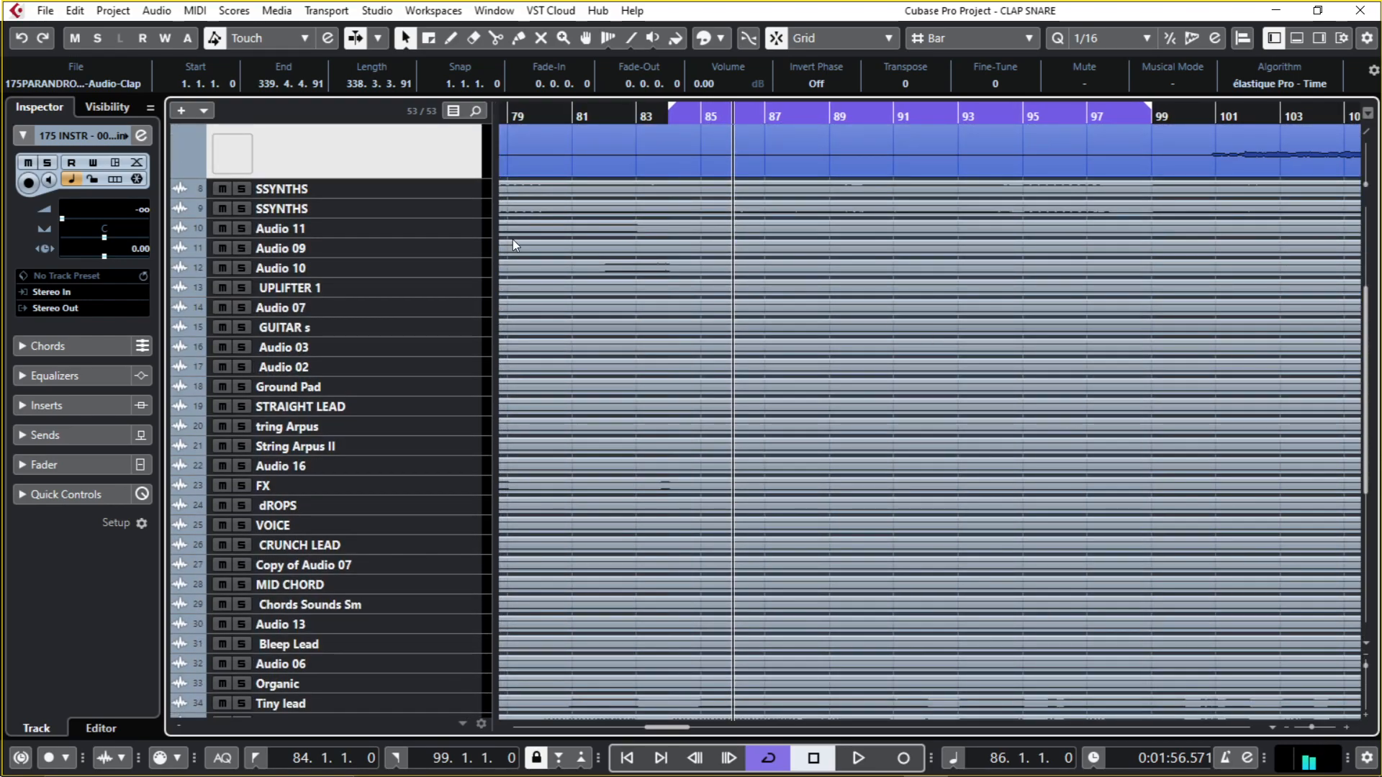
{"action": "left_click_drag", "start_coordinate": [414, 199], "coordinate": [411, 325]}
{"action": "mouse_move", "coordinate": [867, 324]}
{"action": "left_mouse_down"}
{"action": "mouse_move", "coordinate": [1193, 331]}
{"action": "mouse_move", "coordinate": [856, 330]}
{"action": "left_mouse_up"}
{"action": "left_click", "coordinate": [242, 257]}
{"action": "left_click", "coordinate": [239, 258]}
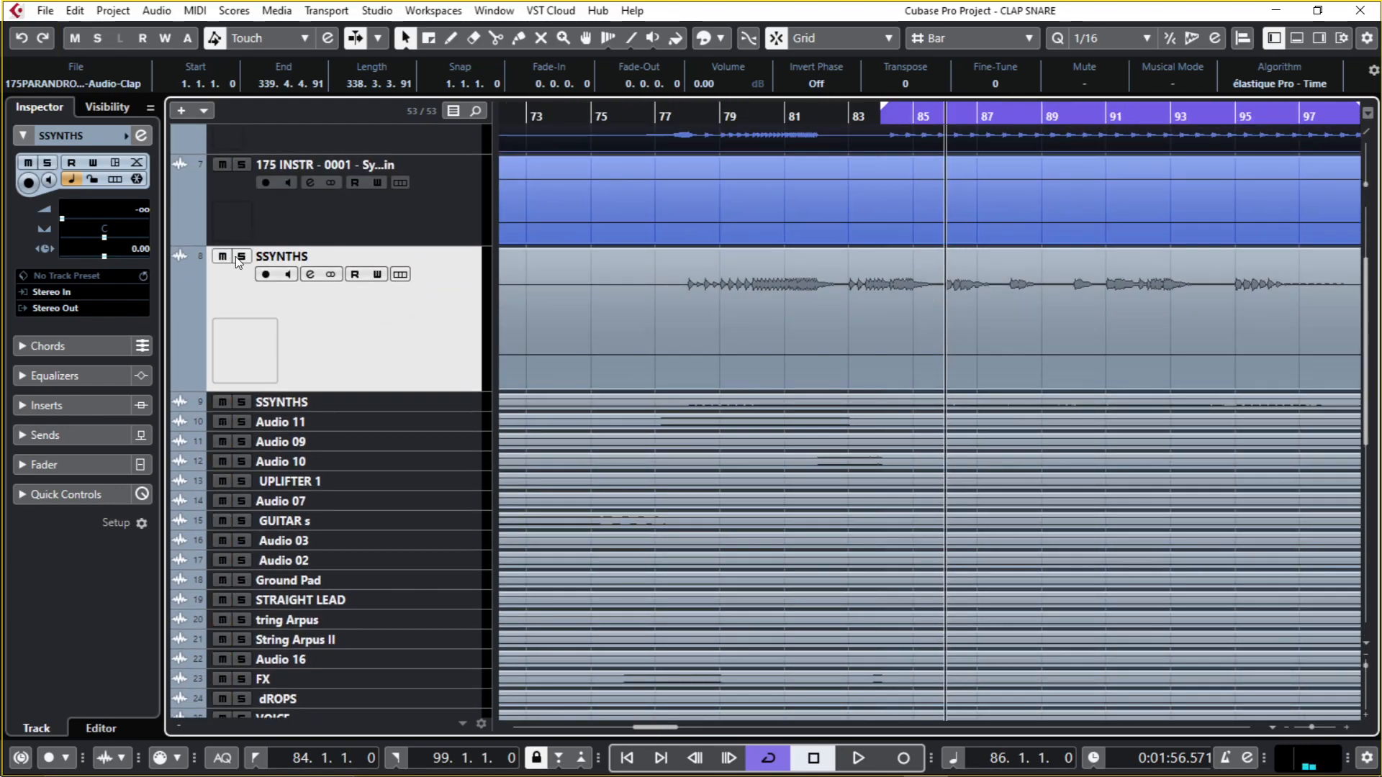
- Enlarge the second SSYNTHS track and toggle its solo on and off
{"action": "left_click", "coordinate": [306, 407]}
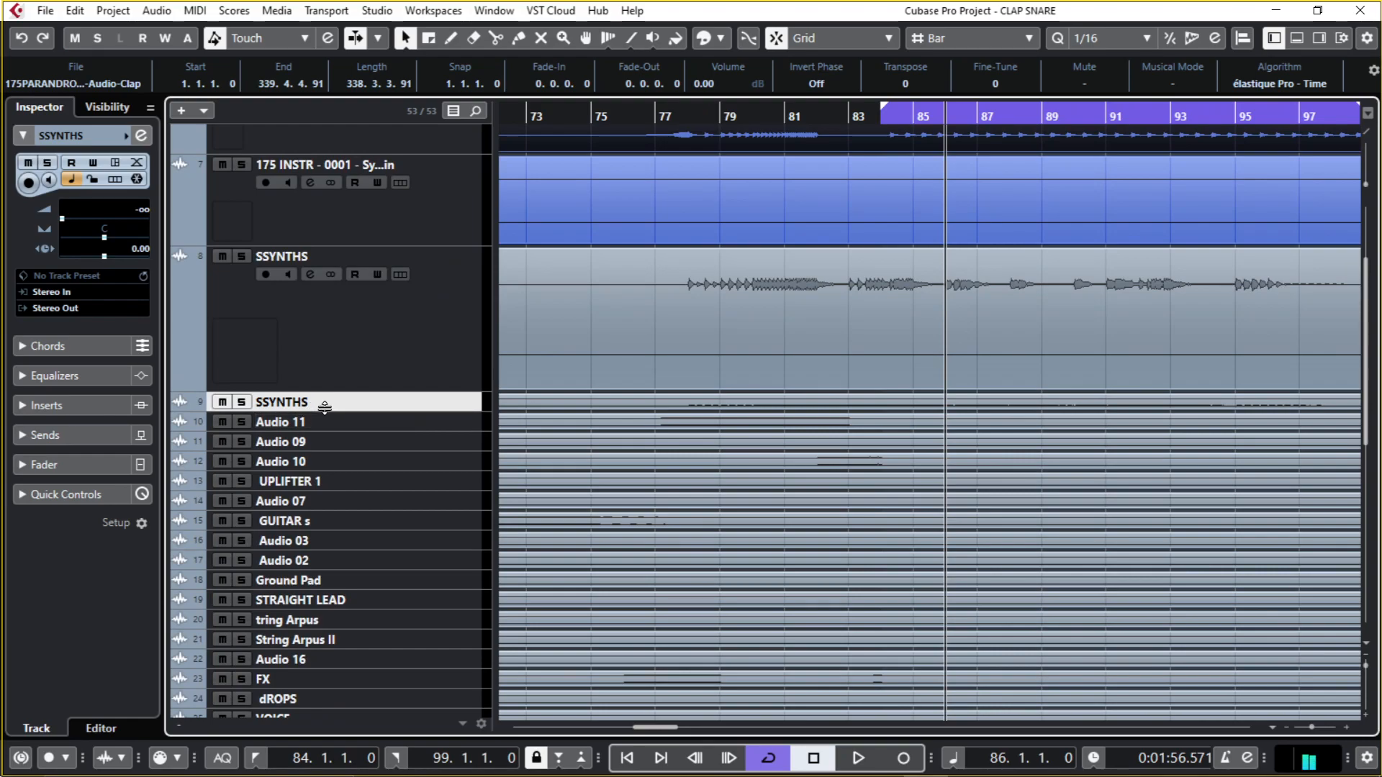
{"action": "left_click_drag", "start_coordinate": [324, 408], "coordinate": [324, 497]}
{"action": "left_click", "coordinate": [242, 404]}
{"action": "left_click", "coordinate": [245, 405]}
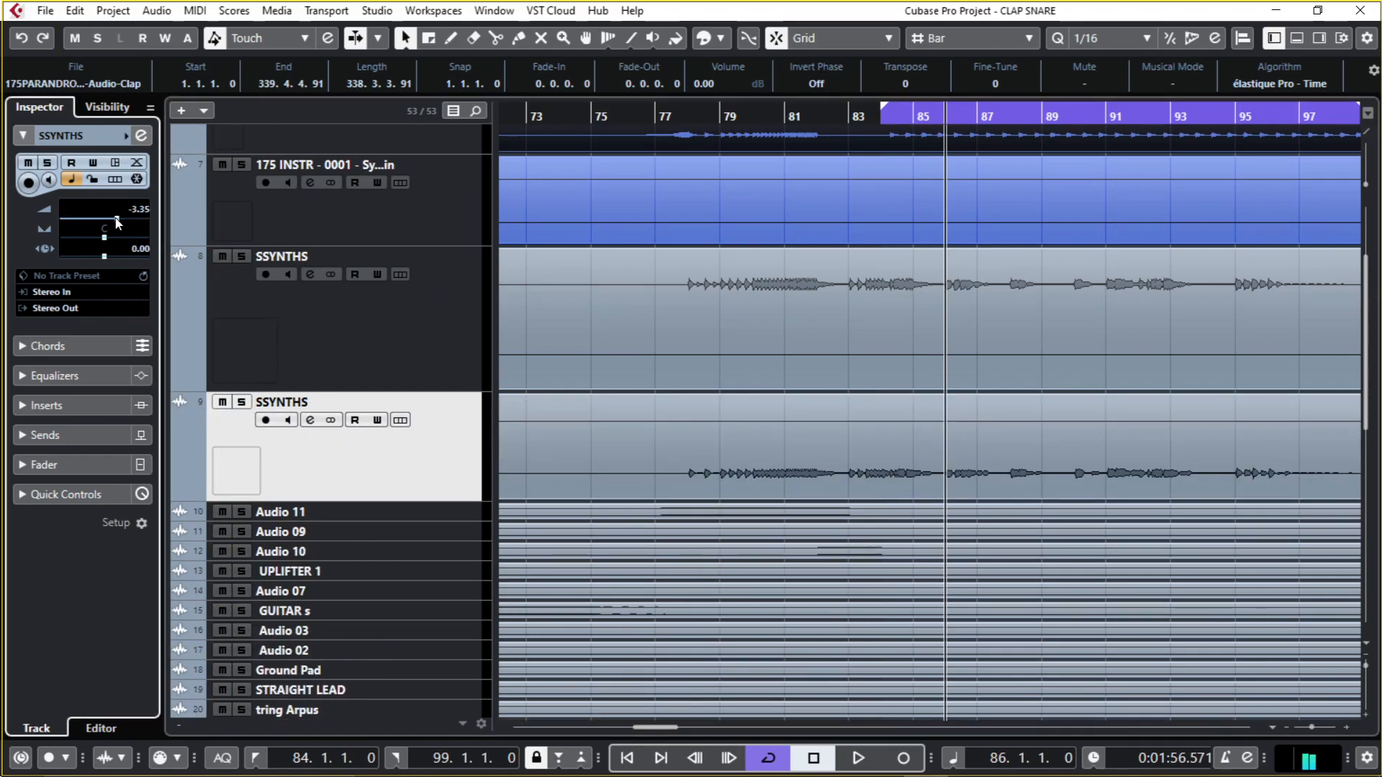
- Set the first SSYNTHS track's level to -1.17 dB and the second's to 0.00 dB, and play the loop
{"action": "left_click", "coordinate": [236, 374]}
{"action": "left_click", "coordinate": [123, 214], "text": "ctrl"}
{"action": "key", "text": "space"}
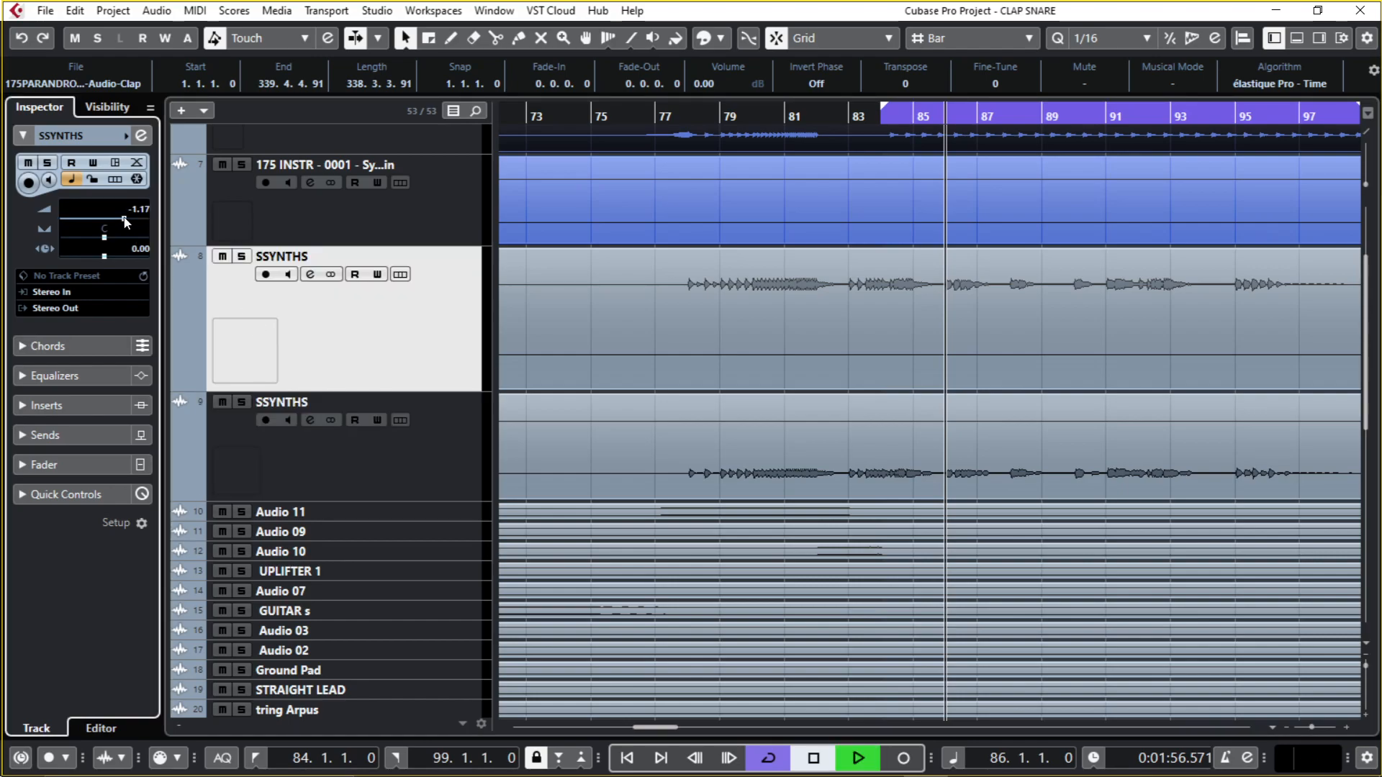
{"action": "key", "text": "Down"}
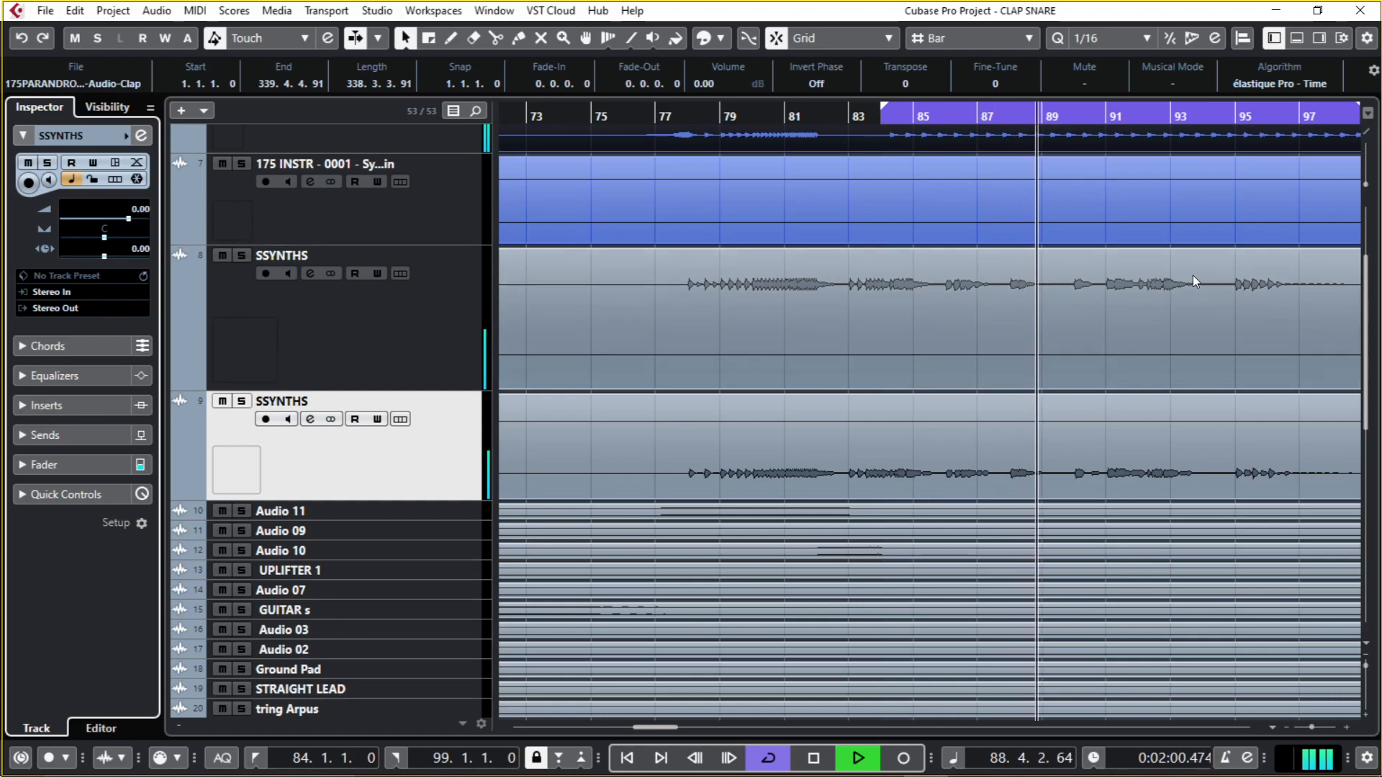
- Enlarge the Audio 11 track below the SSYNTHS tracks while the loop plays
{"action": "scroll", "coordinate": [1102, 235], "scroll_direction": "down", "scroll_amount": 3}
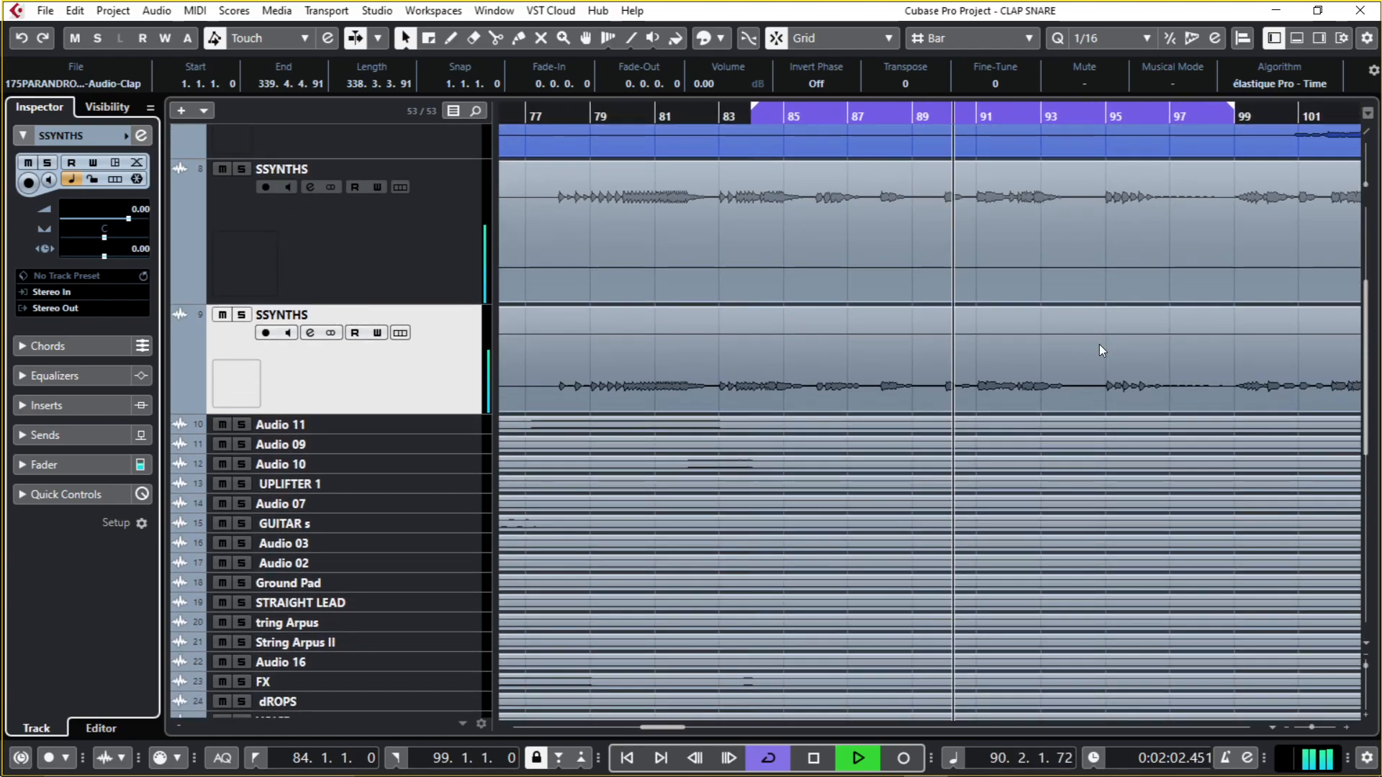
{"action": "scroll", "coordinate": [1069, 373], "scroll_direction": "up", "scroll_amount": 5}
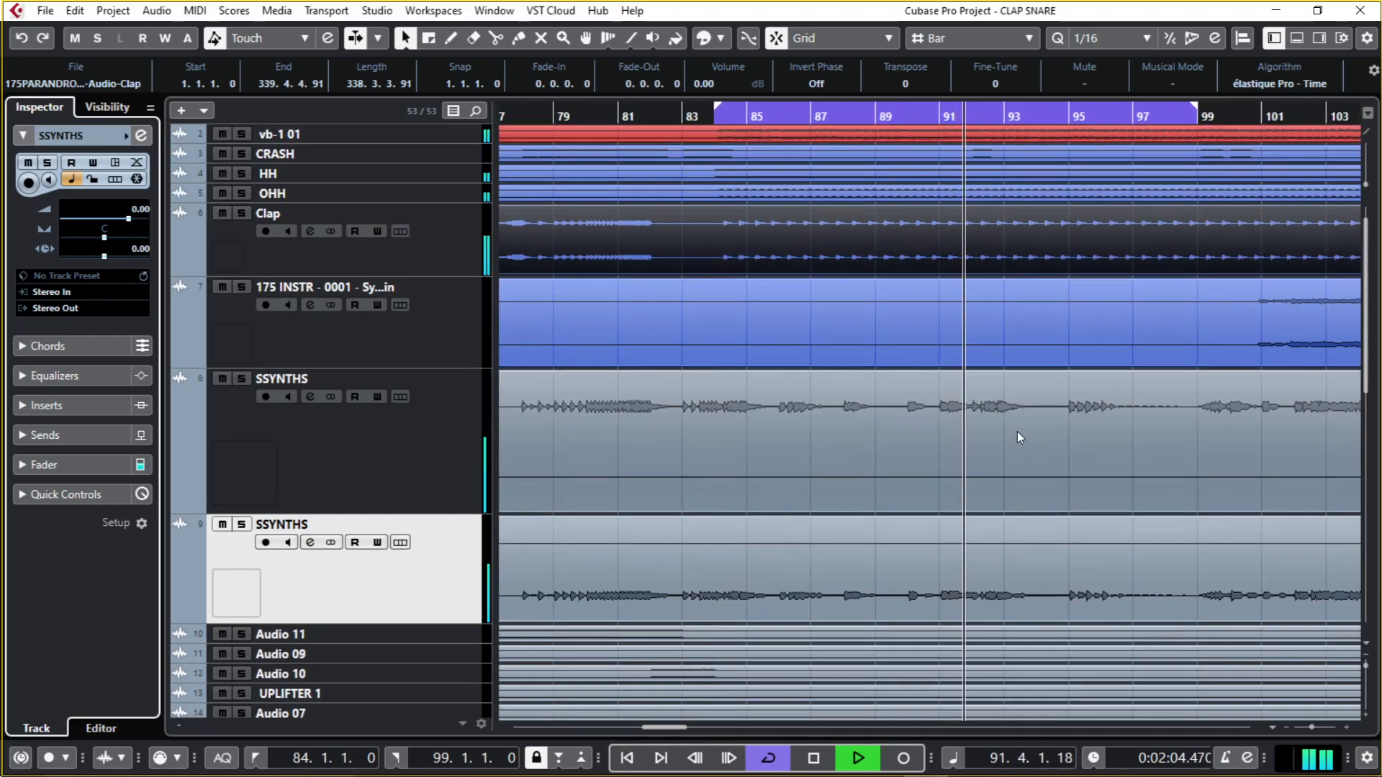
{"action": "scroll", "coordinate": [1021, 514], "scroll_direction": "down", "scroll_amount": 3}
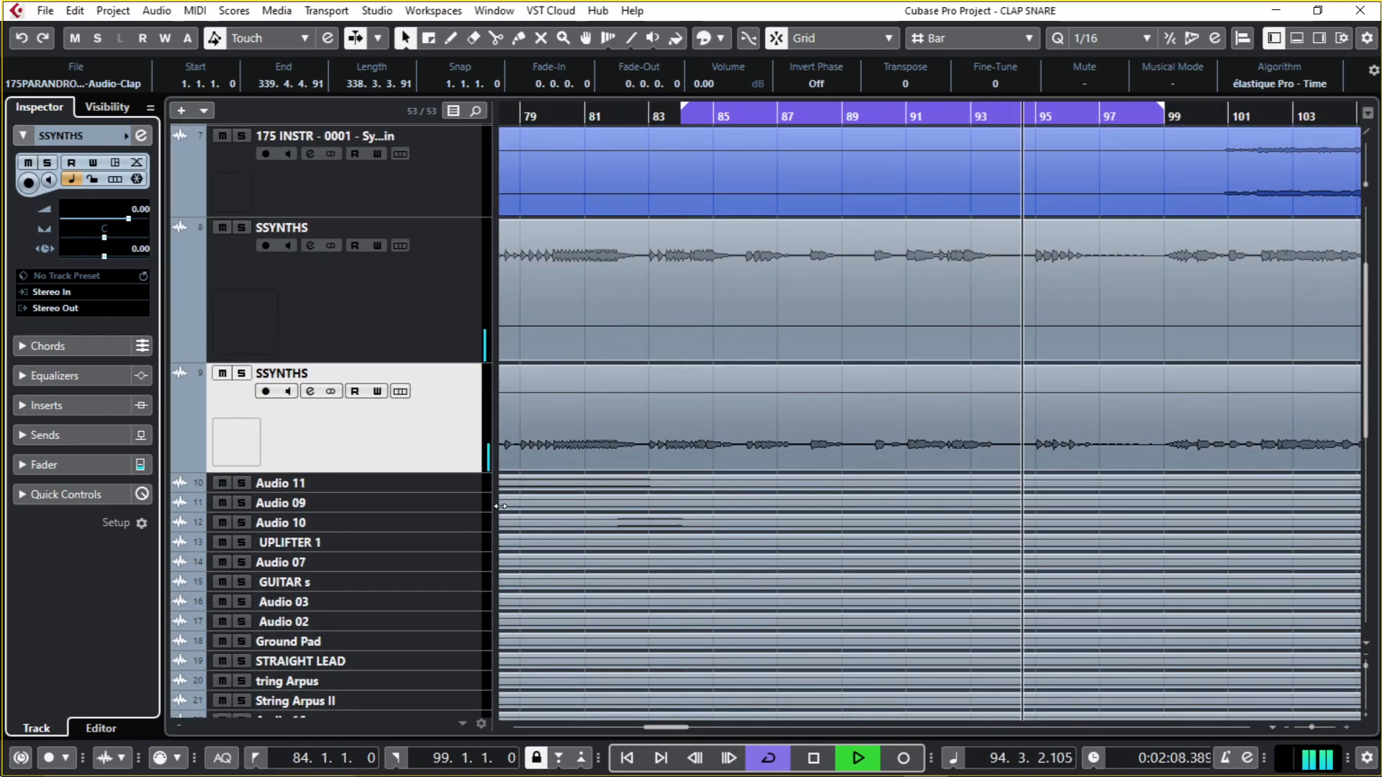
{"action": "left_click", "coordinate": [396, 484]}
{"action": "left_click_drag", "start_coordinate": [401, 502], "coordinate": [401, 651]}
{"action": "scroll", "coordinate": [820, 477], "scroll_direction": "down", "scroll_amount": 5}
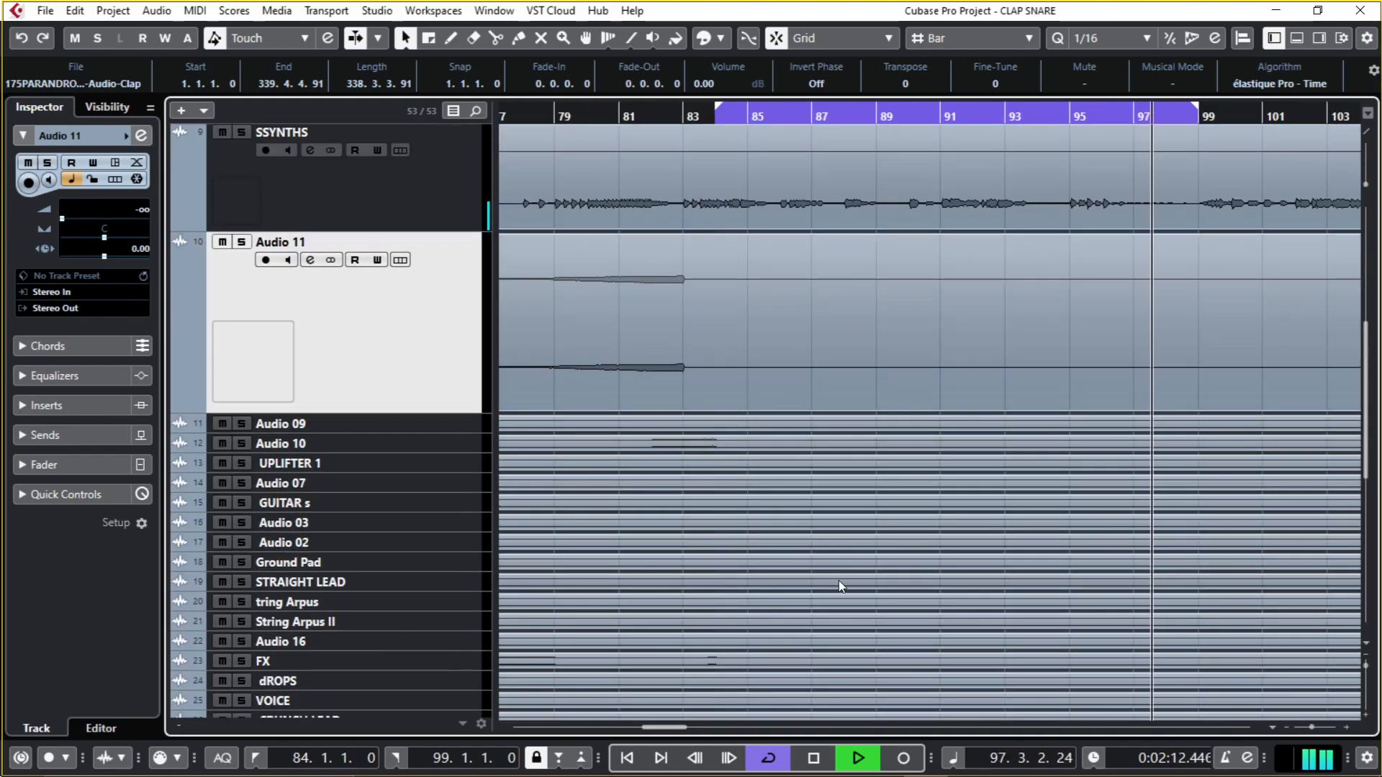
- Set the Tiny lead track's level to -1.41 dB and bring up the level of Audio 08
{"action": "scroll", "coordinate": [824, 424], "scroll_direction": "down", "scroll_amount": 5}
{"action": "scroll", "coordinate": [824, 475], "scroll_direction": "down", "scroll_amount": 3}
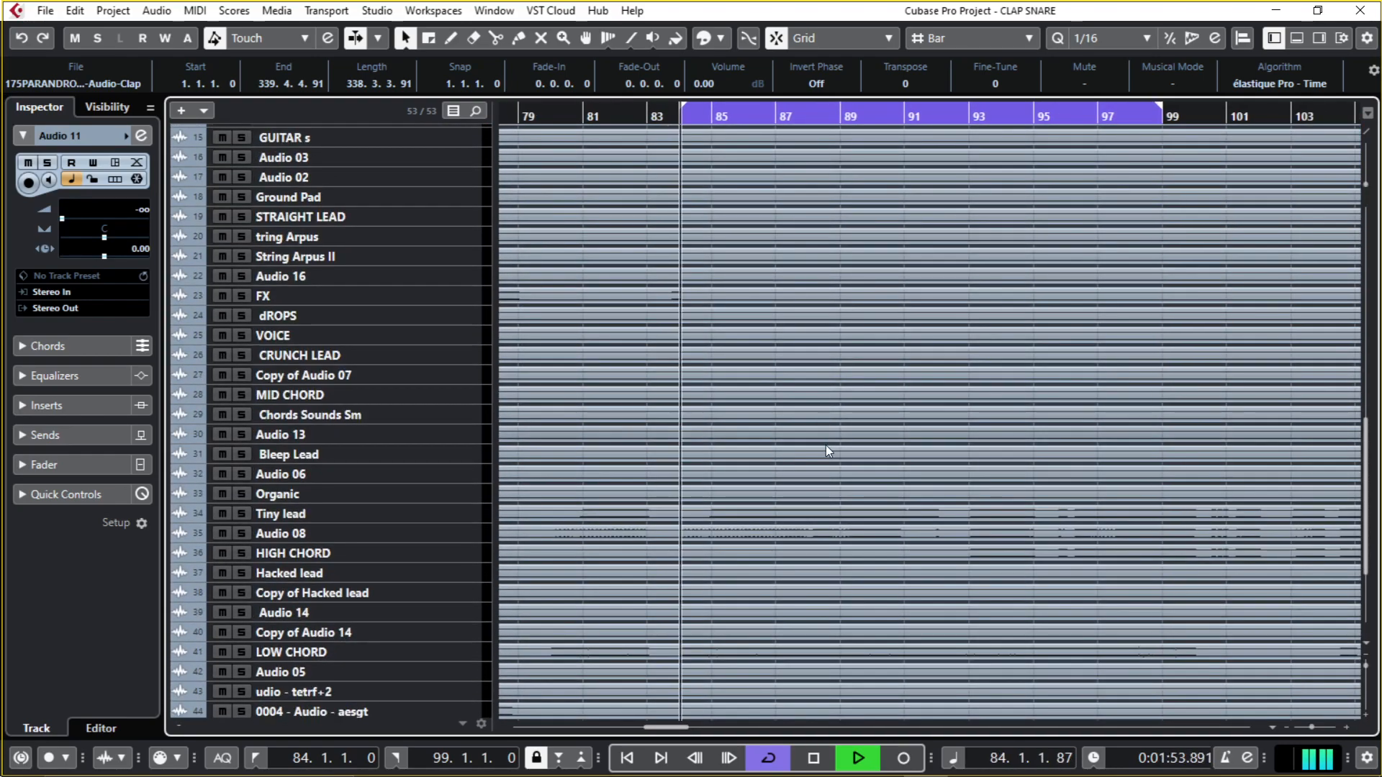
{"action": "left_click", "coordinate": [277, 517]}
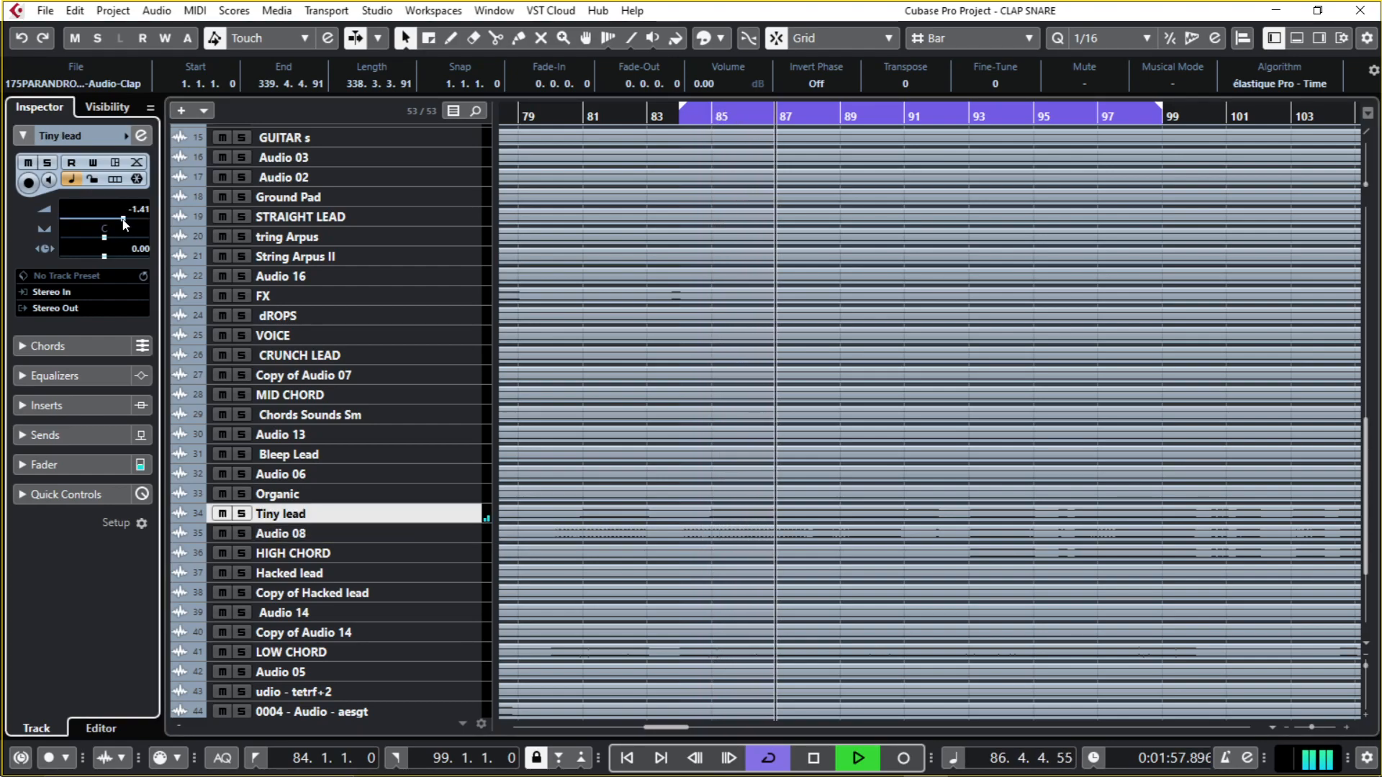
{"action": "left_click", "coordinate": [334, 534]}
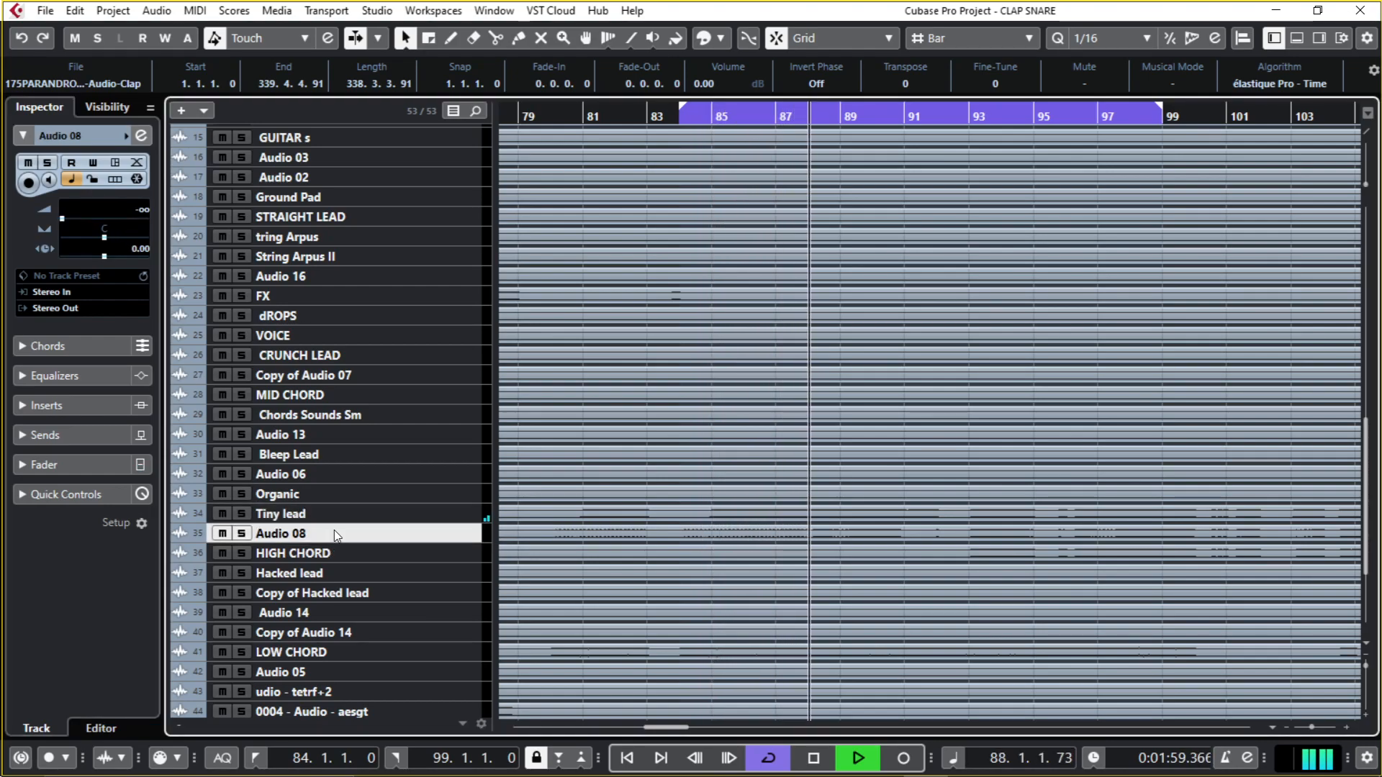
{"action": "left_click", "coordinate": [120, 218]}
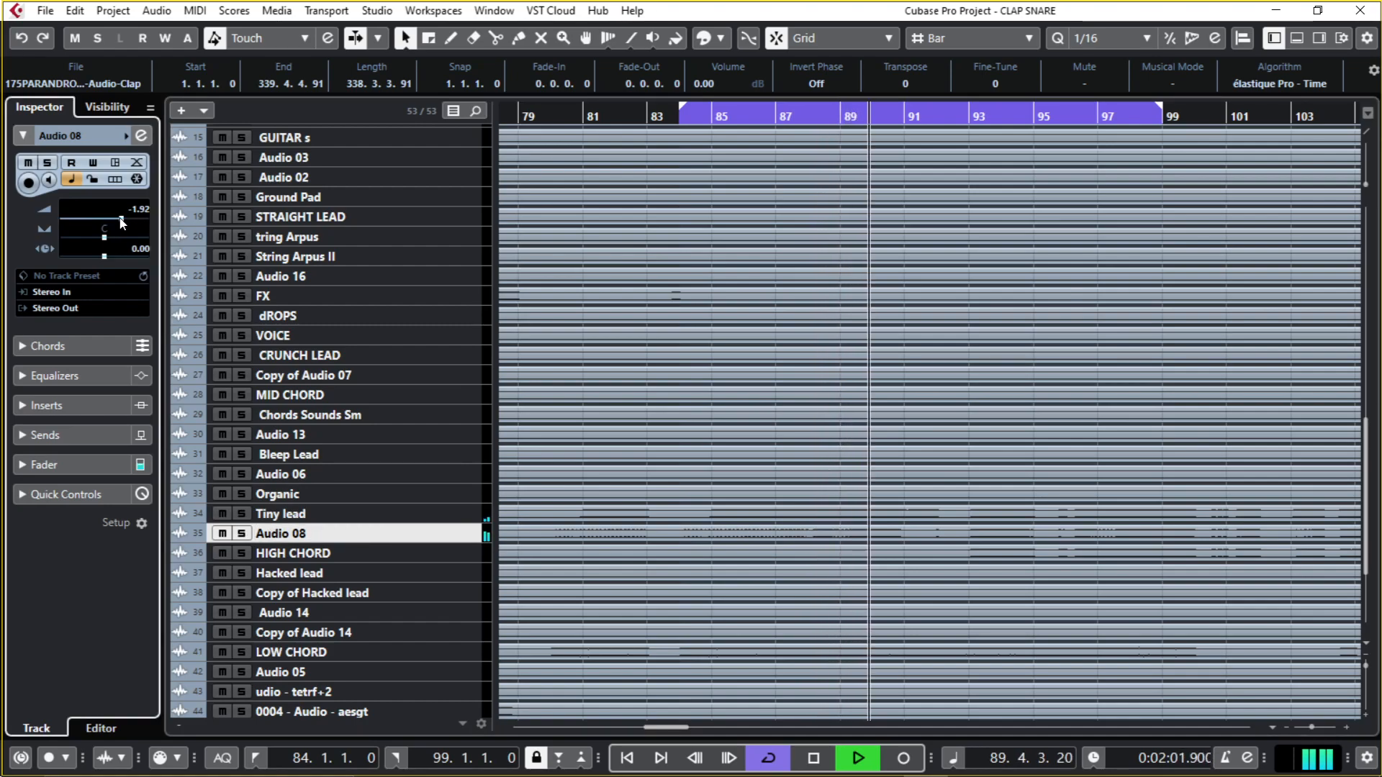
{"action": "left_click", "coordinate": [121, 218], "text": "ctrl"}
- Select the HIGH CHORD track, switch LOW CHORD to track version v2, and stop playback
{"action": "left_click", "coordinate": [342, 553]}
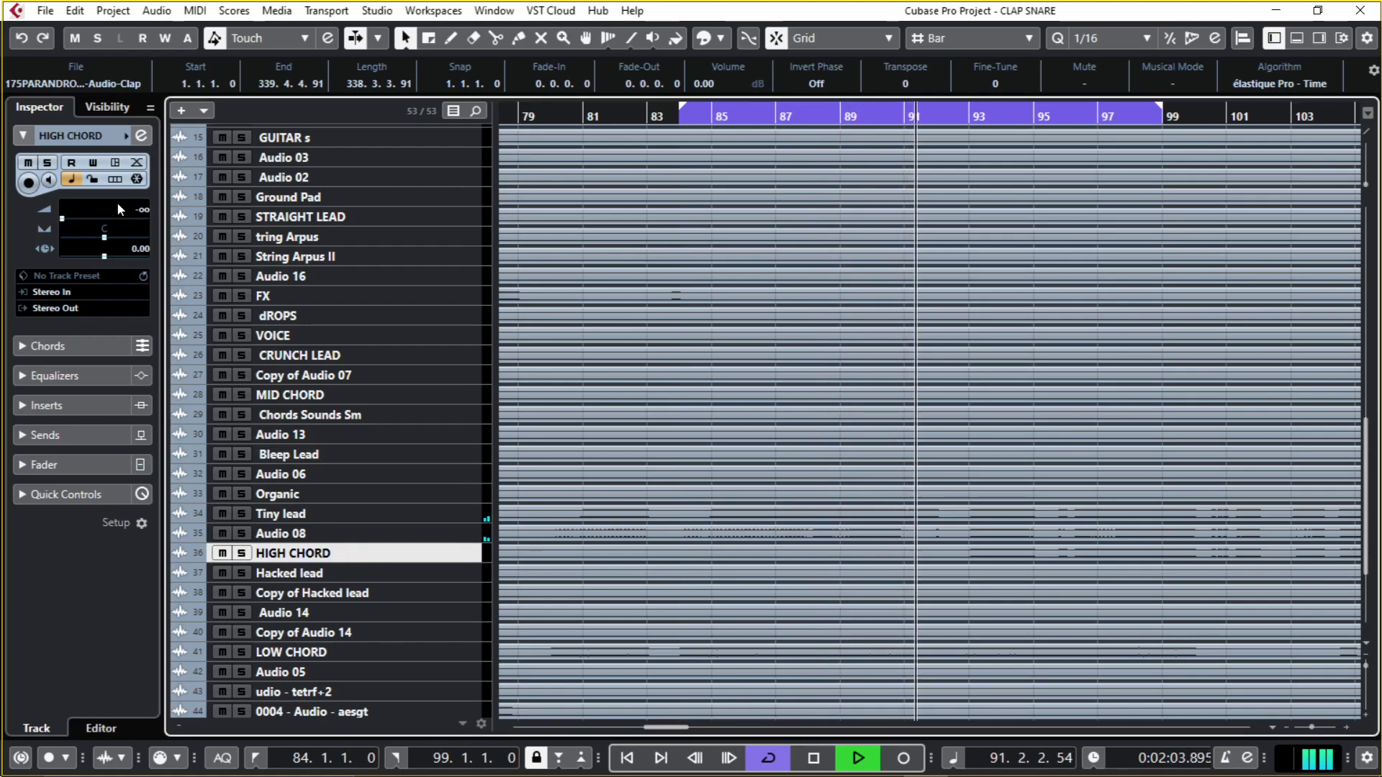
{"action": "left_click", "coordinate": [401, 650]}
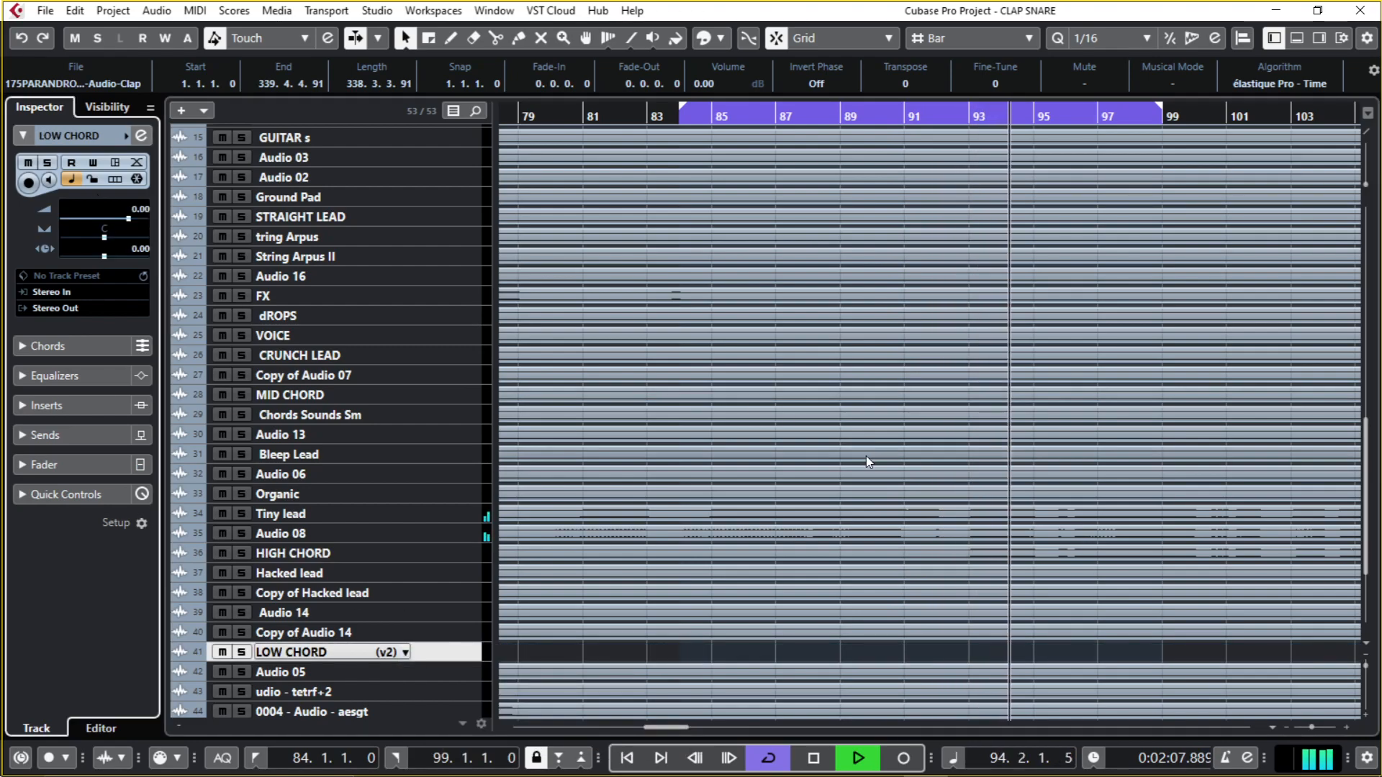
{"action": "scroll", "coordinate": [901, 340], "scroll_direction": "down", "scroll_amount": 3}
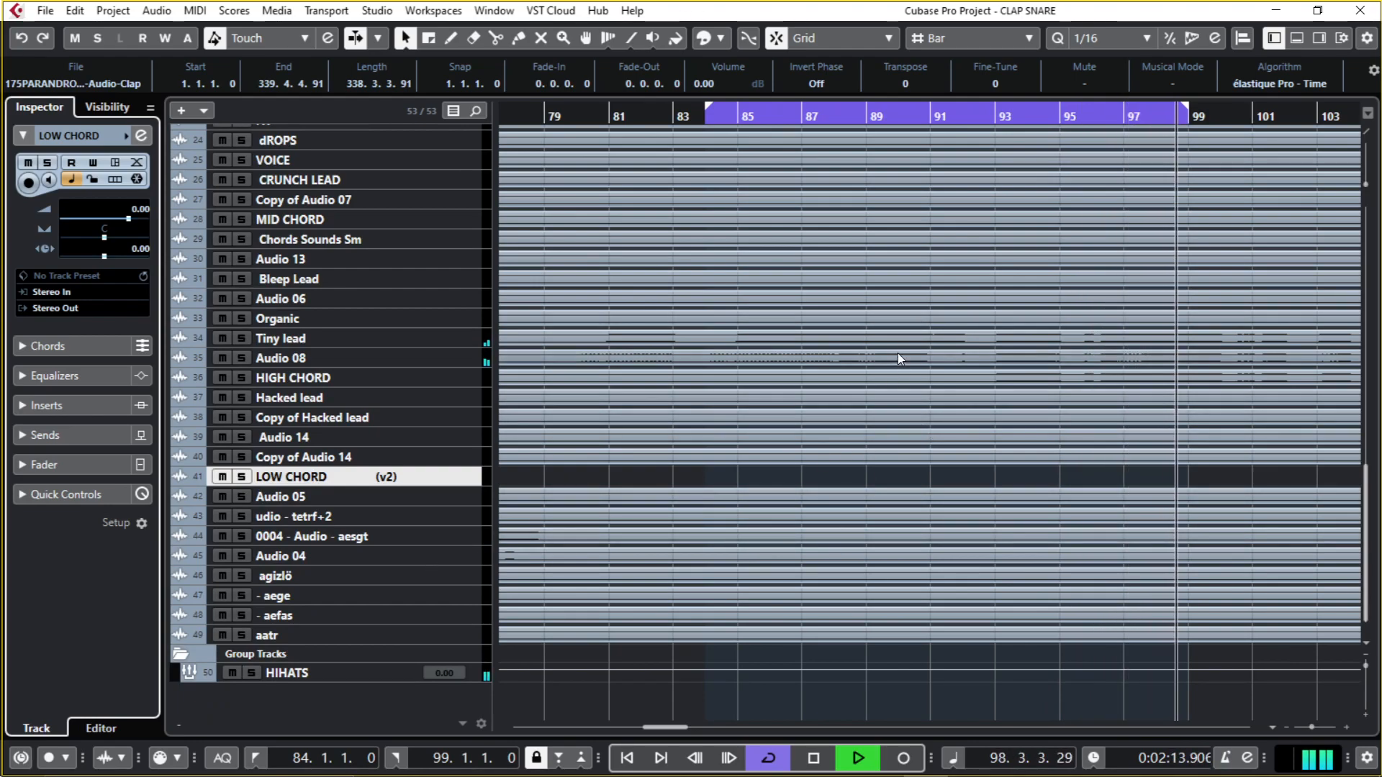
{"action": "scroll", "coordinate": [906, 412], "scroll_direction": "up", "scroll_amount": 4}
{"action": "scroll", "coordinate": [905, 412], "scroll_direction": "down", "scroll_amount": 3}
{"action": "scroll", "coordinate": [966, 490], "scroll_direction": "up", "scroll_amount": 3}
{"action": "scroll", "coordinate": [968, 497], "scroll_direction": "up", "scroll_amount": 1}
{"action": "key", "text": "space"}
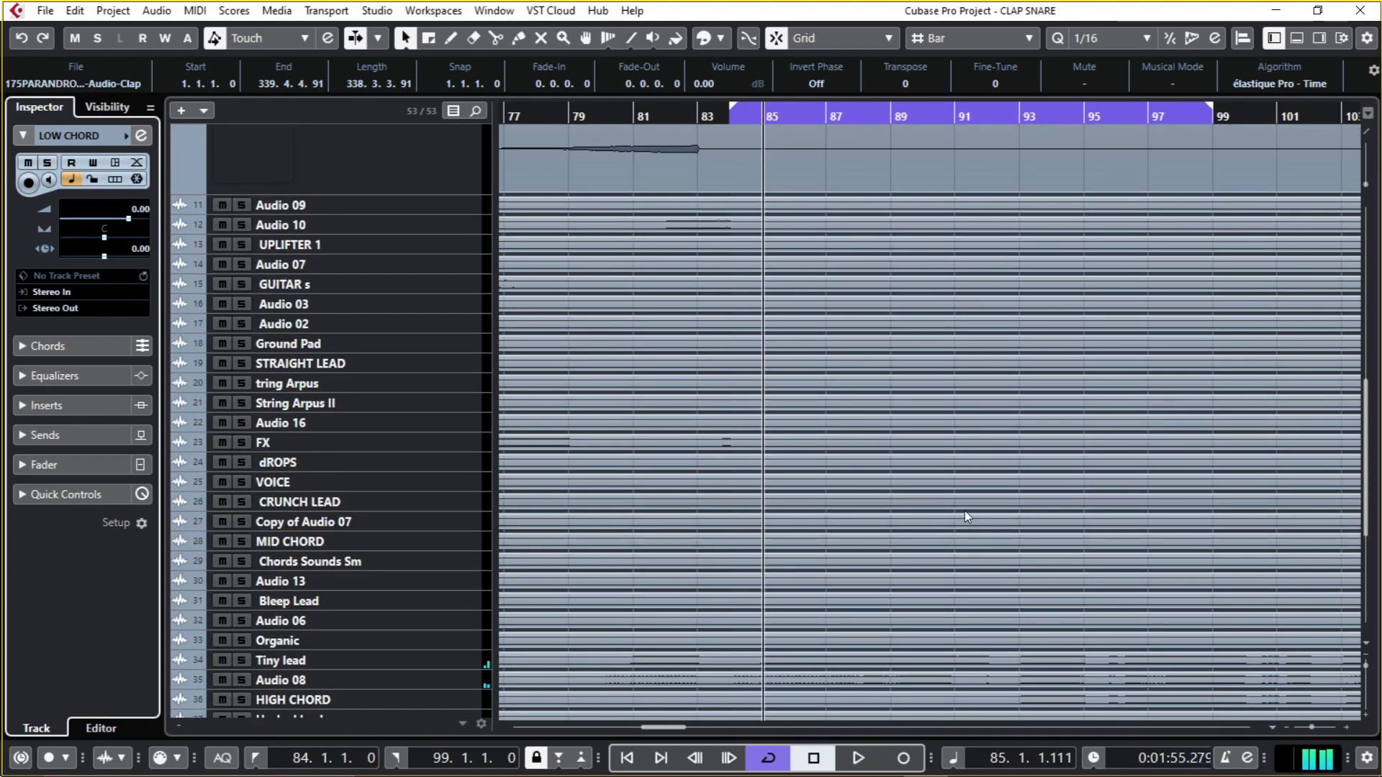
- Select the Clap track and enlarge it to a tall waveform view
{"action": "scroll", "coordinate": [832, 247], "scroll_direction": "up", "scroll_amount": 6}
{"action": "scroll", "coordinate": [870, 431], "scroll_direction": "up", "scroll_amount": 1}
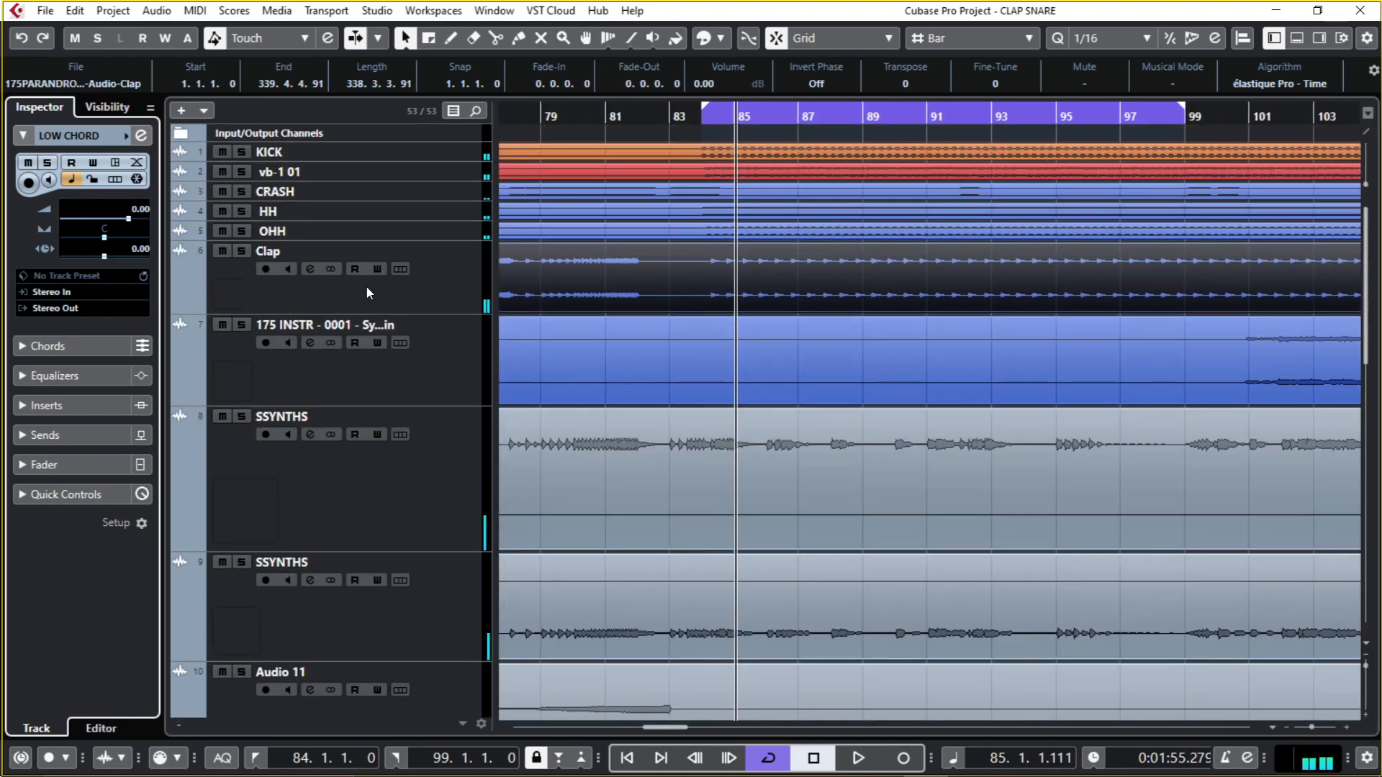
{"action": "left_click", "coordinate": [358, 301]}
{"action": "left_click_drag", "start_coordinate": [360, 310], "coordinate": [393, 439]}
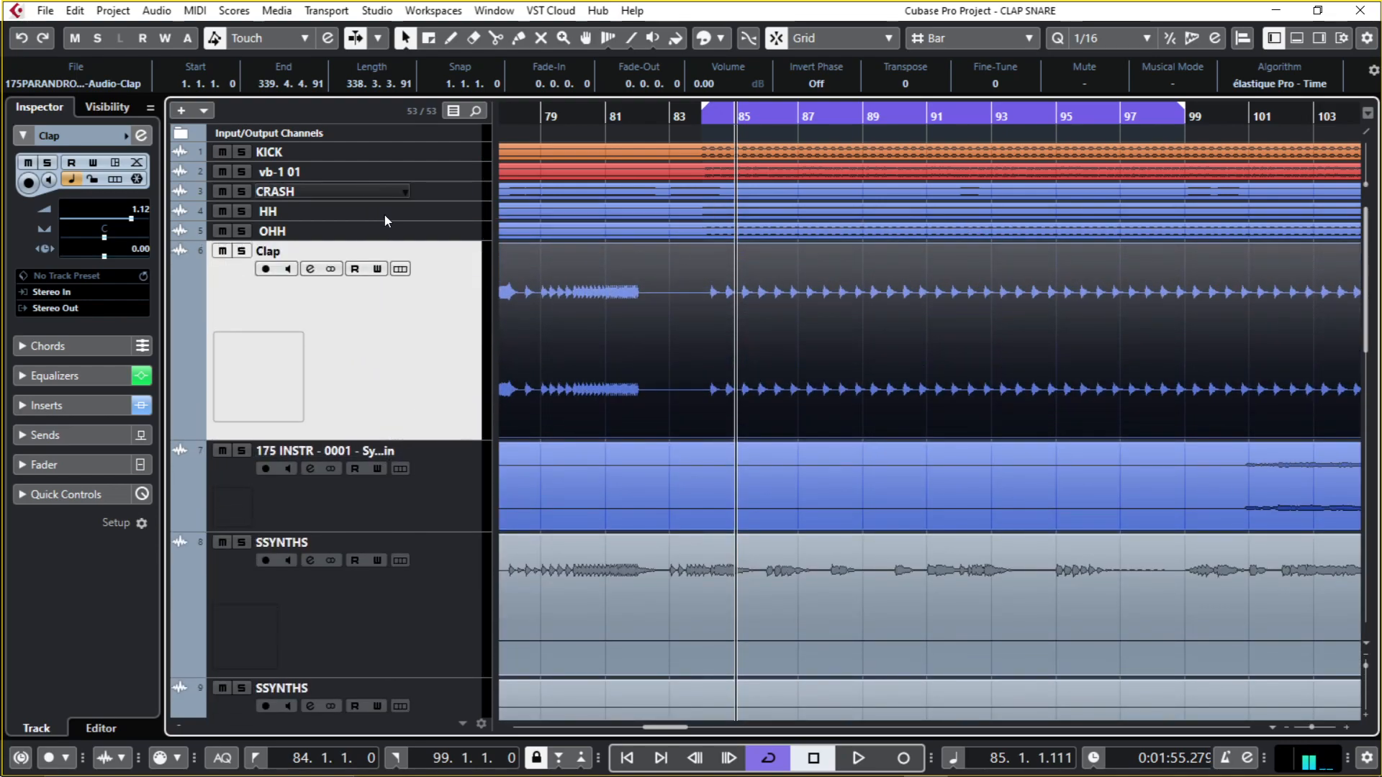
- In the MixConsole, bypass Ozone 9 Exciter on the Clap channel and insert quadrafuzz in slot 5 with its band editor open
{"action": "key", "text": "F3"}
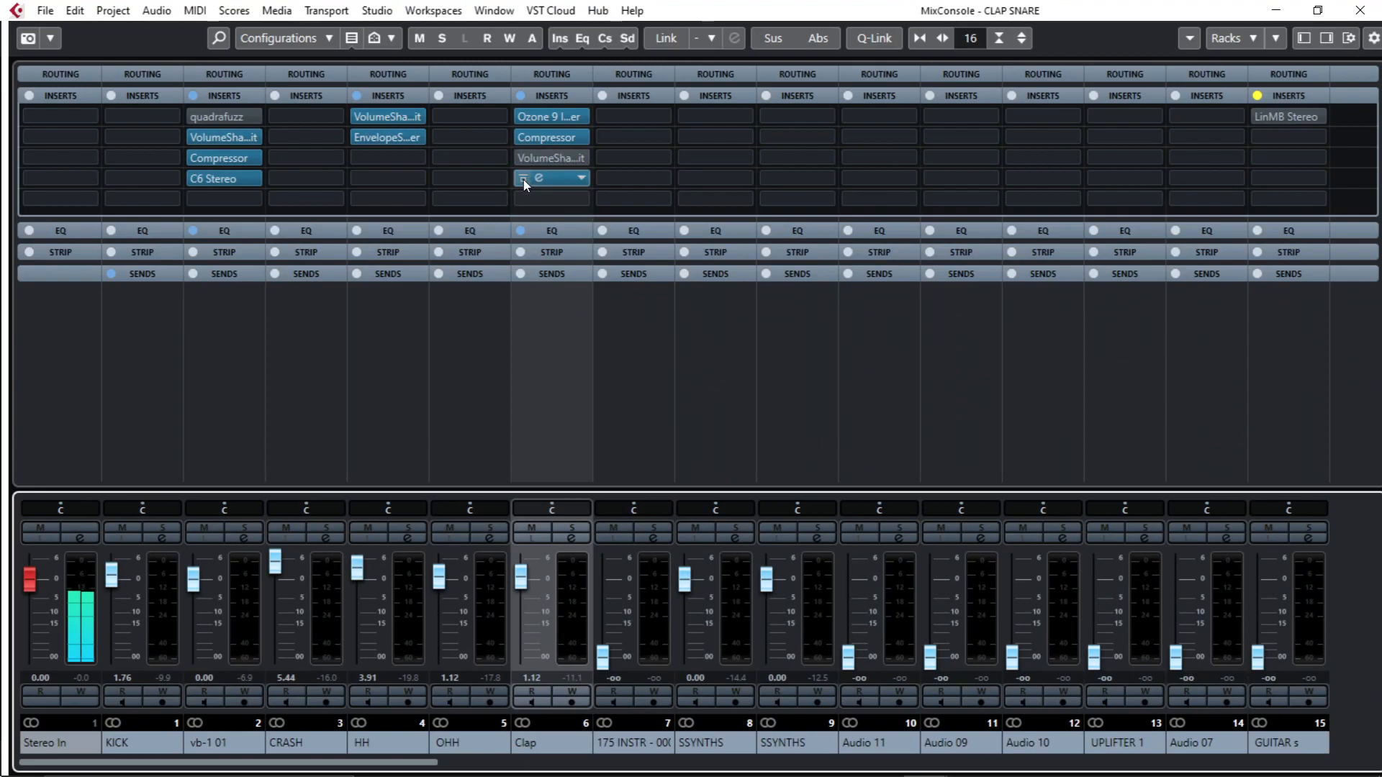
{"action": "left_click", "coordinate": [523, 179]}
{"action": "left_click", "coordinate": [546, 200]}
{"action": "type", "text": "QUADR"}
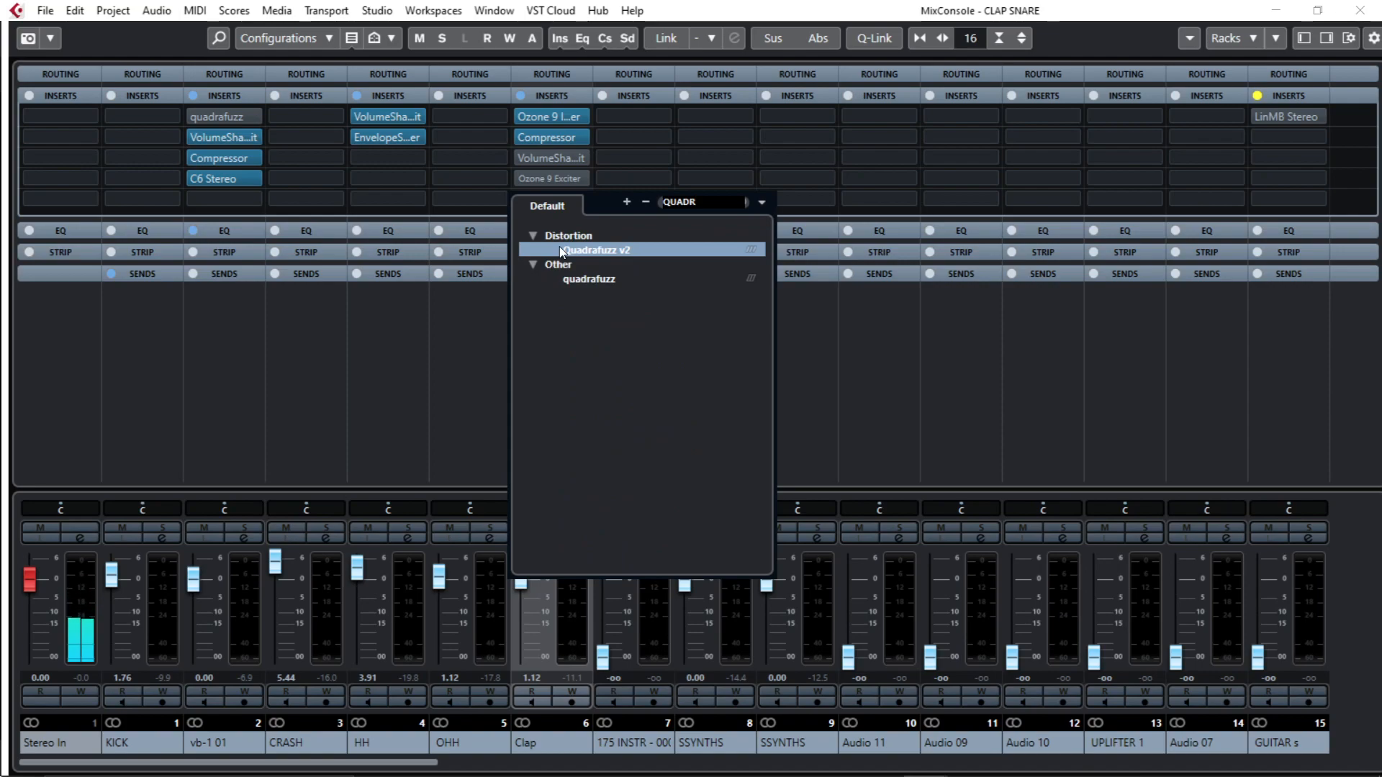
{"action": "left_click", "coordinate": [589, 279]}
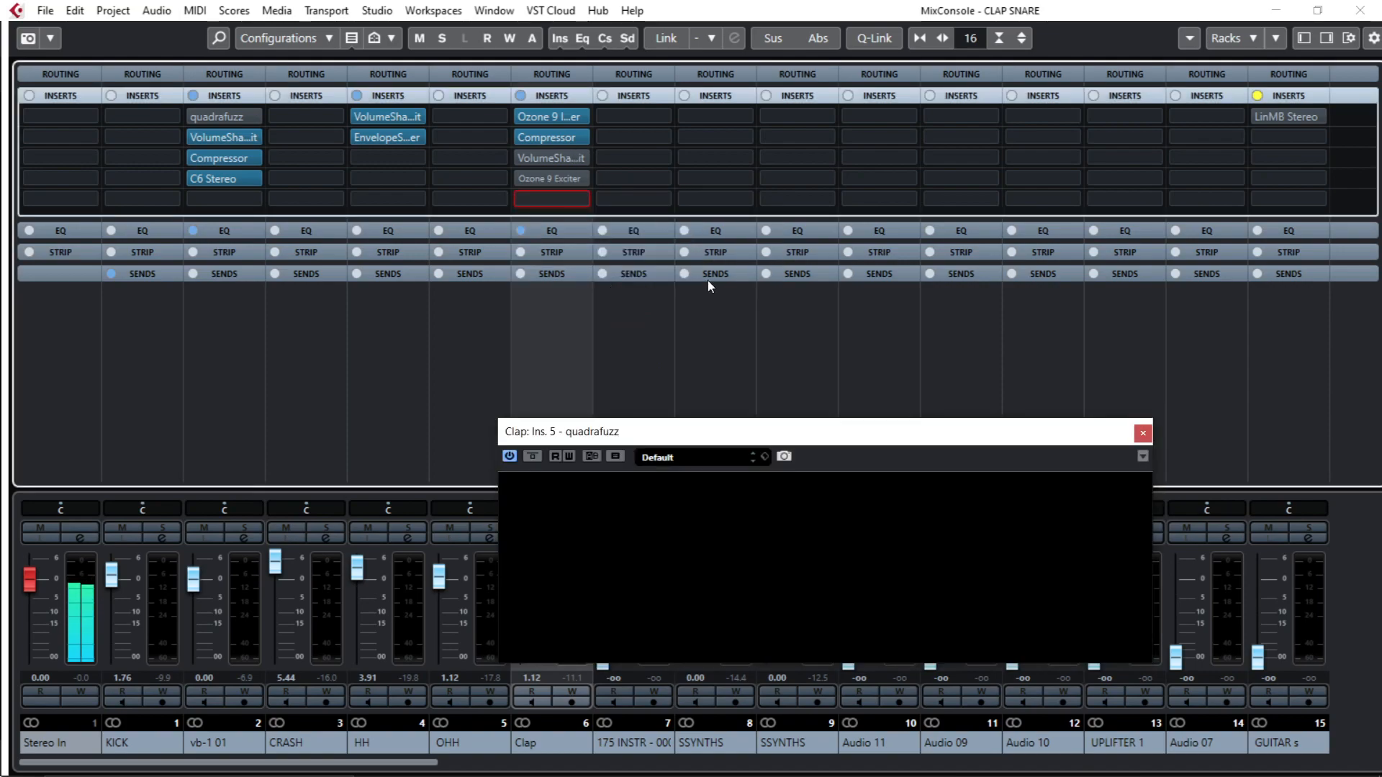
{"action": "left_click", "coordinate": [810, 647]}
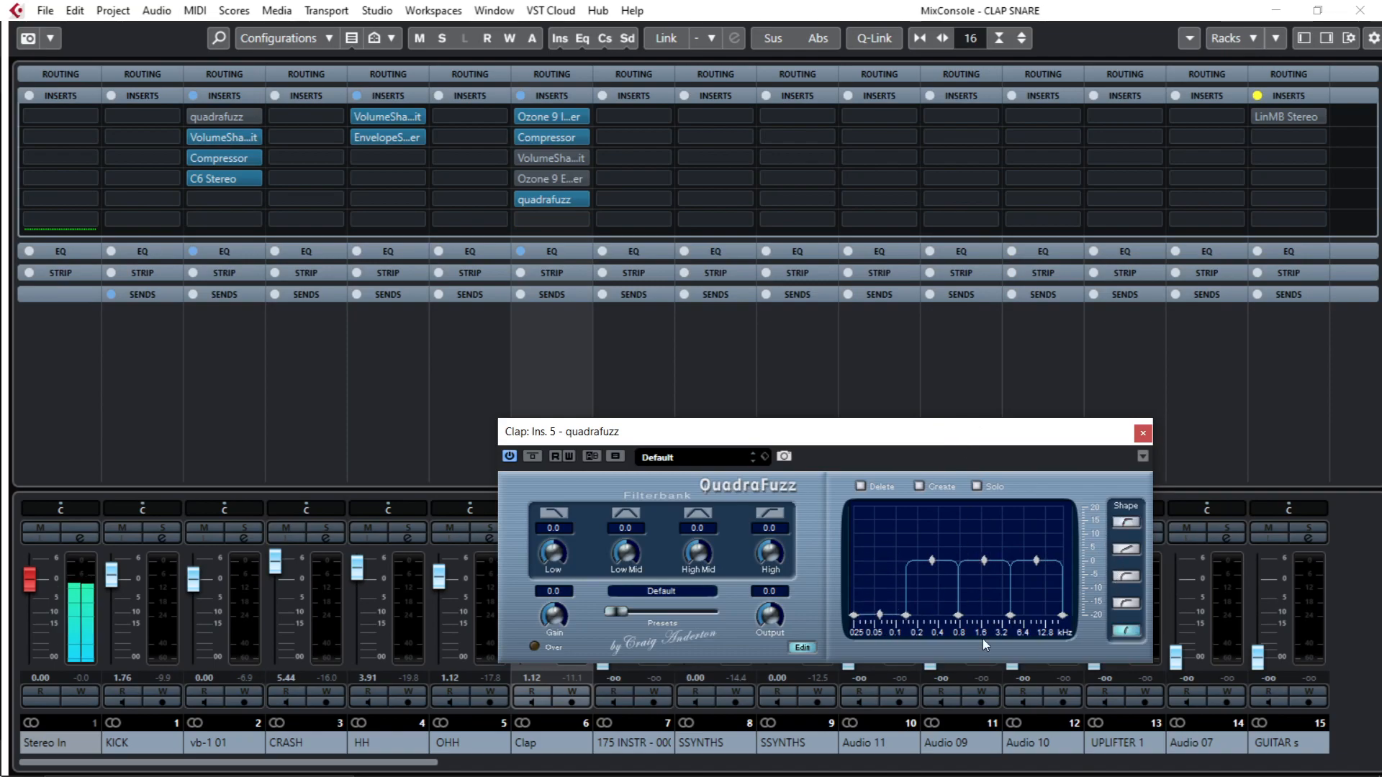
- In Clap's quadrafuzz, lower the two upper bands to -20, narrow the remaining band just below 0.8 kHz, and set High to 4.0
{"action": "left_click_drag", "start_coordinate": [985, 560], "coordinate": [985, 616]}
{"action": "left_click_drag", "start_coordinate": [1037, 560], "coordinate": [1036, 615]}
{"action": "left_click_drag", "start_coordinate": [908, 617], "coordinate": [944, 623]}
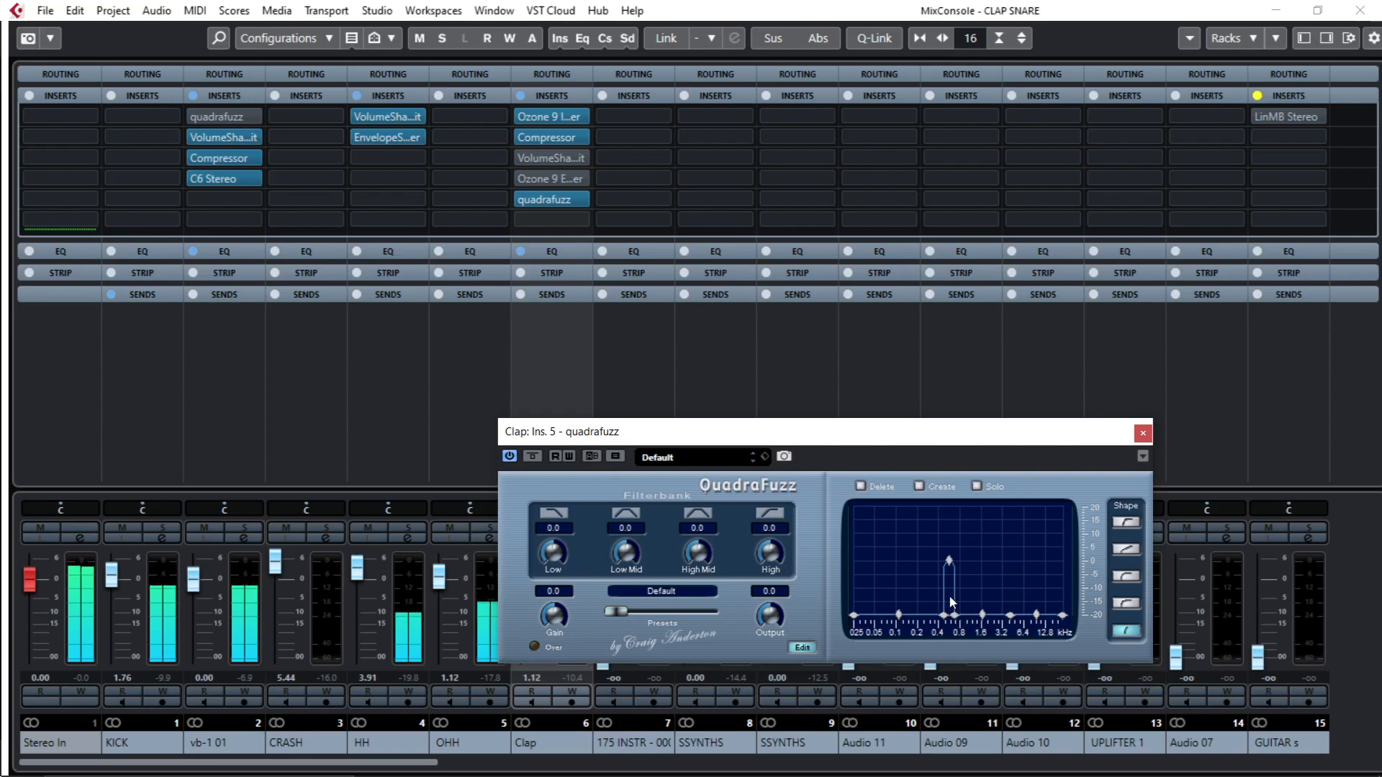
{"action": "left_click_drag", "start_coordinate": [954, 616], "coordinate": [962, 629]}
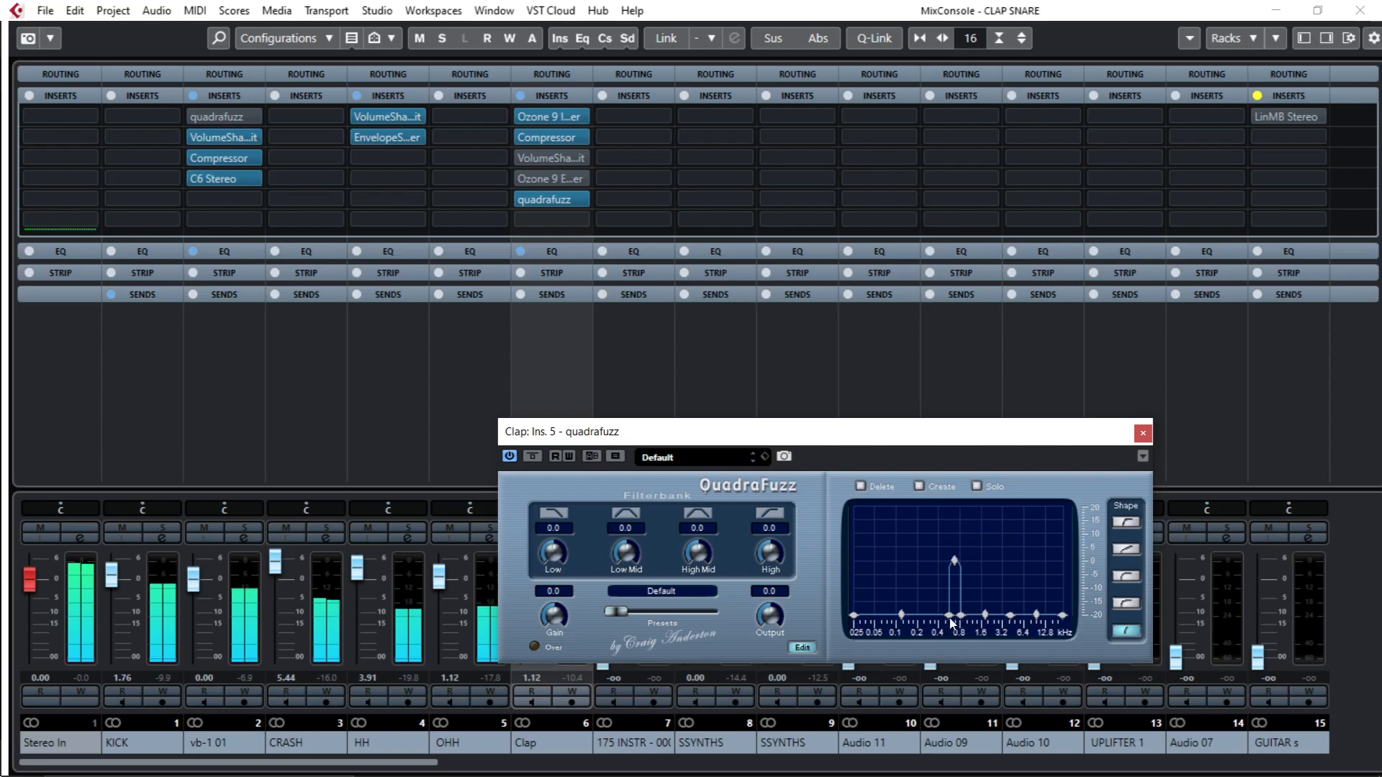
{"action": "left_click_drag", "start_coordinate": [952, 624], "coordinate": [948, 625]}
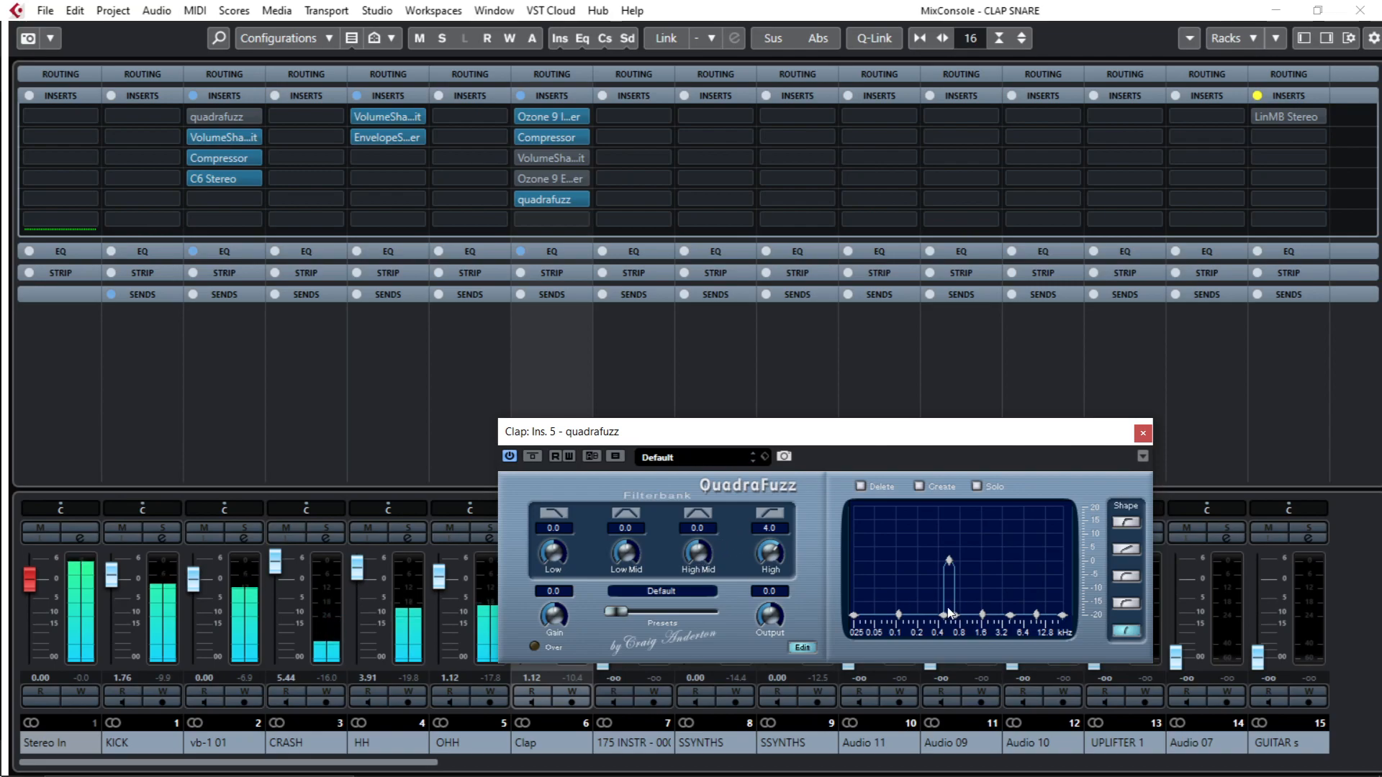
{"action": "left_click_drag", "start_coordinate": [746, 442], "coordinate": [591, 278]}
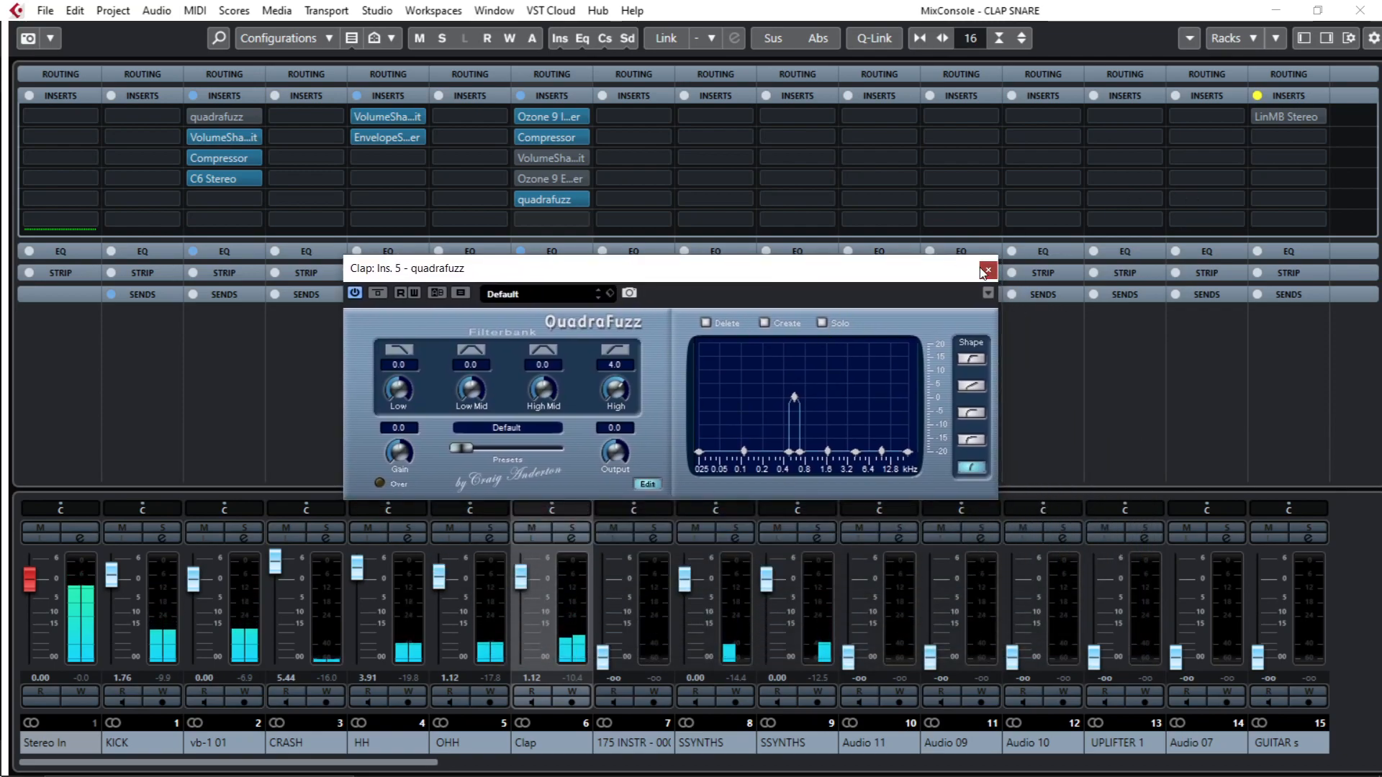
{"action": "left_click_drag", "start_coordinate": [781, 283], "coordinate": [776, 305]}
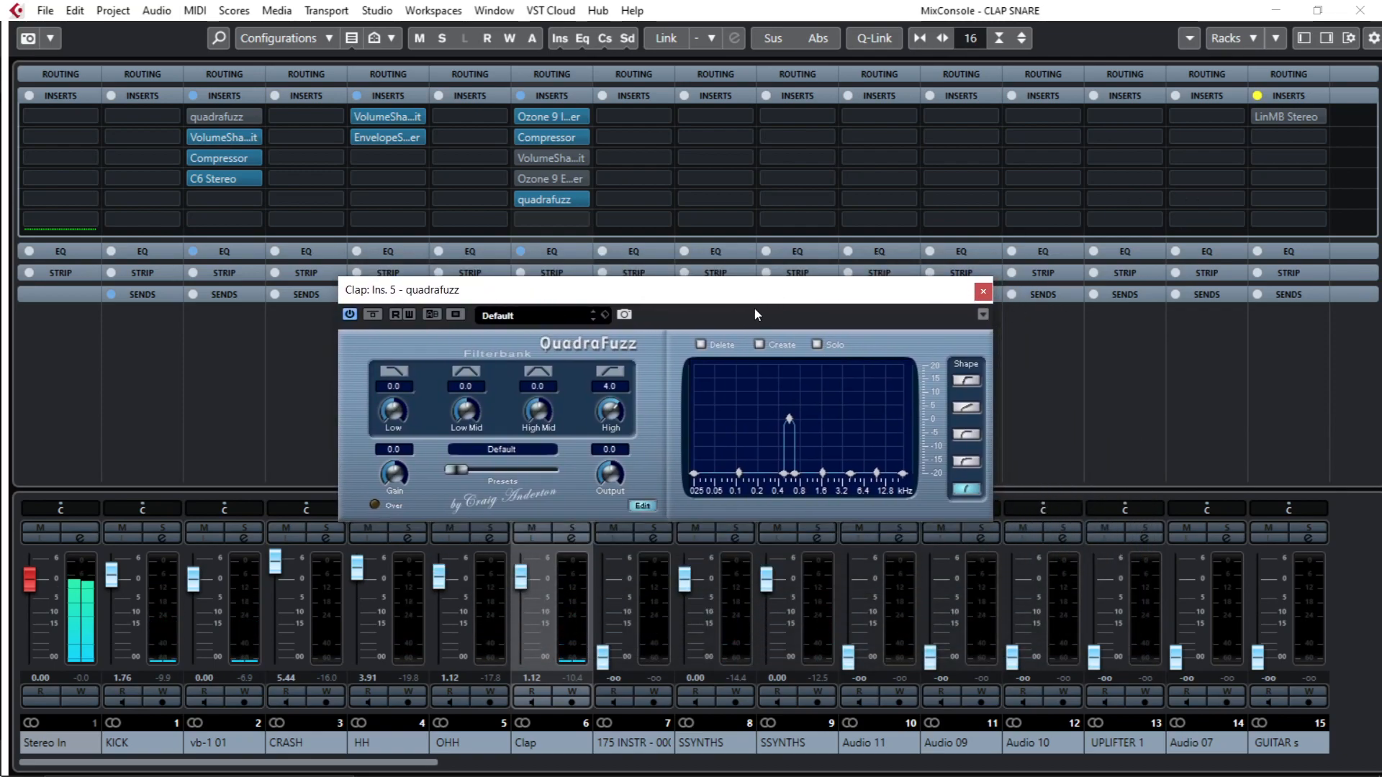
{"action": "left_click", "coordinate": [983, 292]}
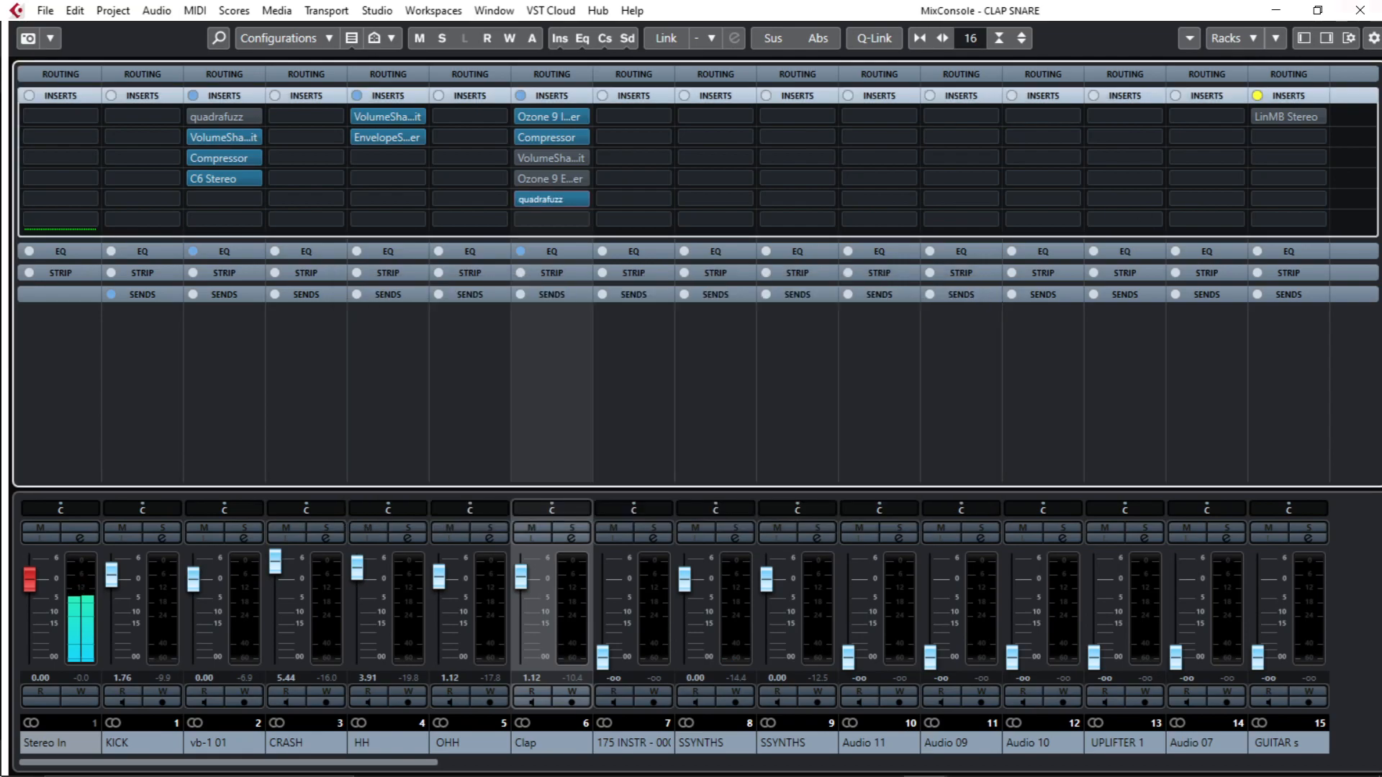
- Play the loop from the project window, bypass Clap's Compressor, and toggle the Ozone 9 Imager bypass on and off
{"action": "left_click", "coordinate": [1359, 10]}
{"action": "key", "text": "space"}
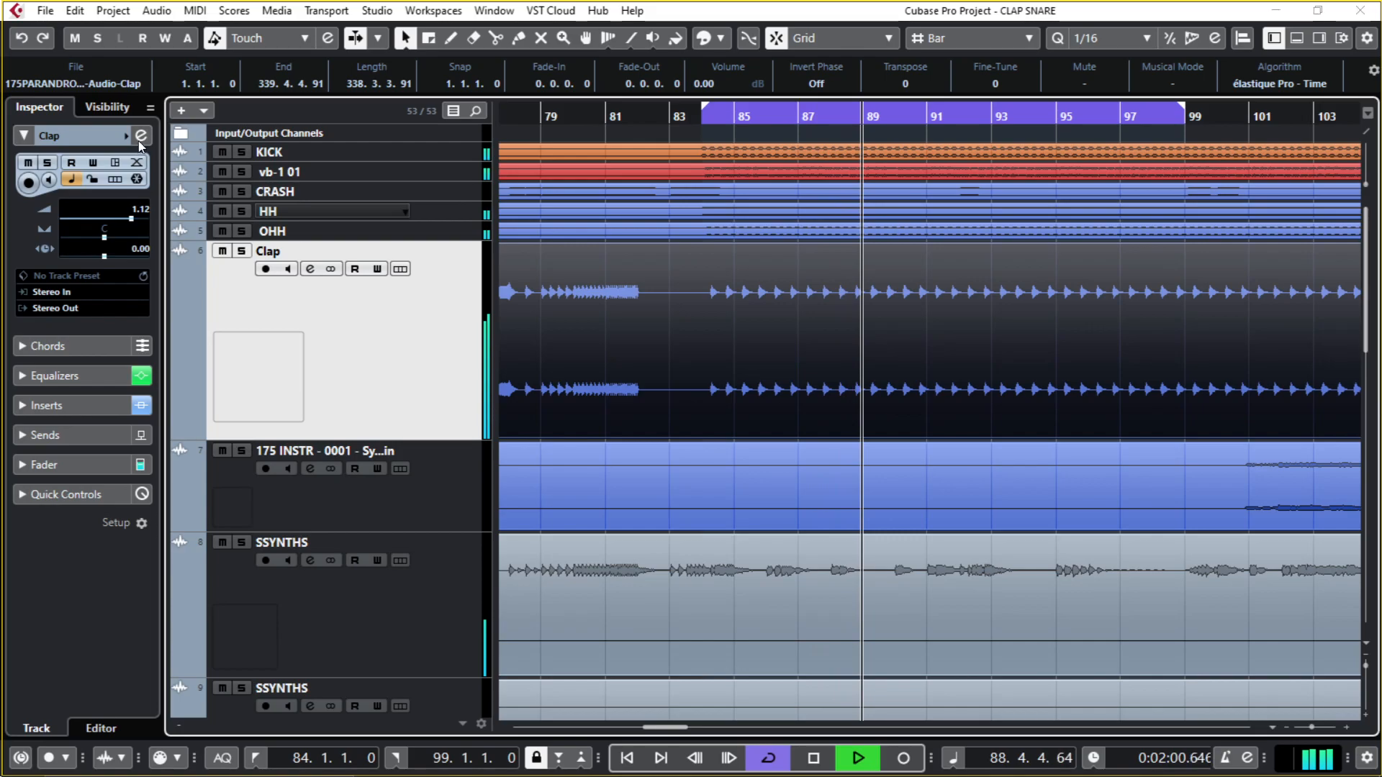
{"action": "left_click", "coordinate": [310, 269]}
{"action": "left_click", "coordinate": [289, 343]}
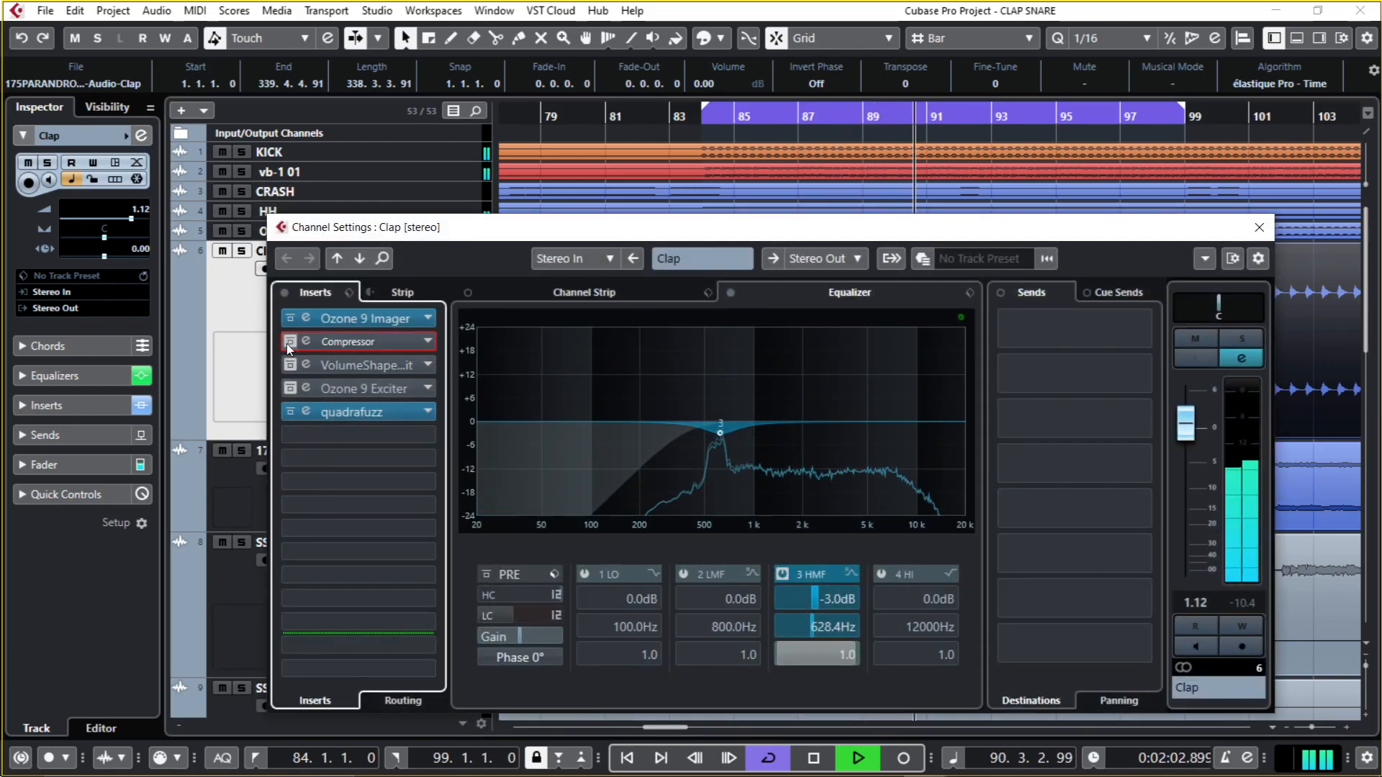
{"action": "left_click", "coordinate": [289, 319]}
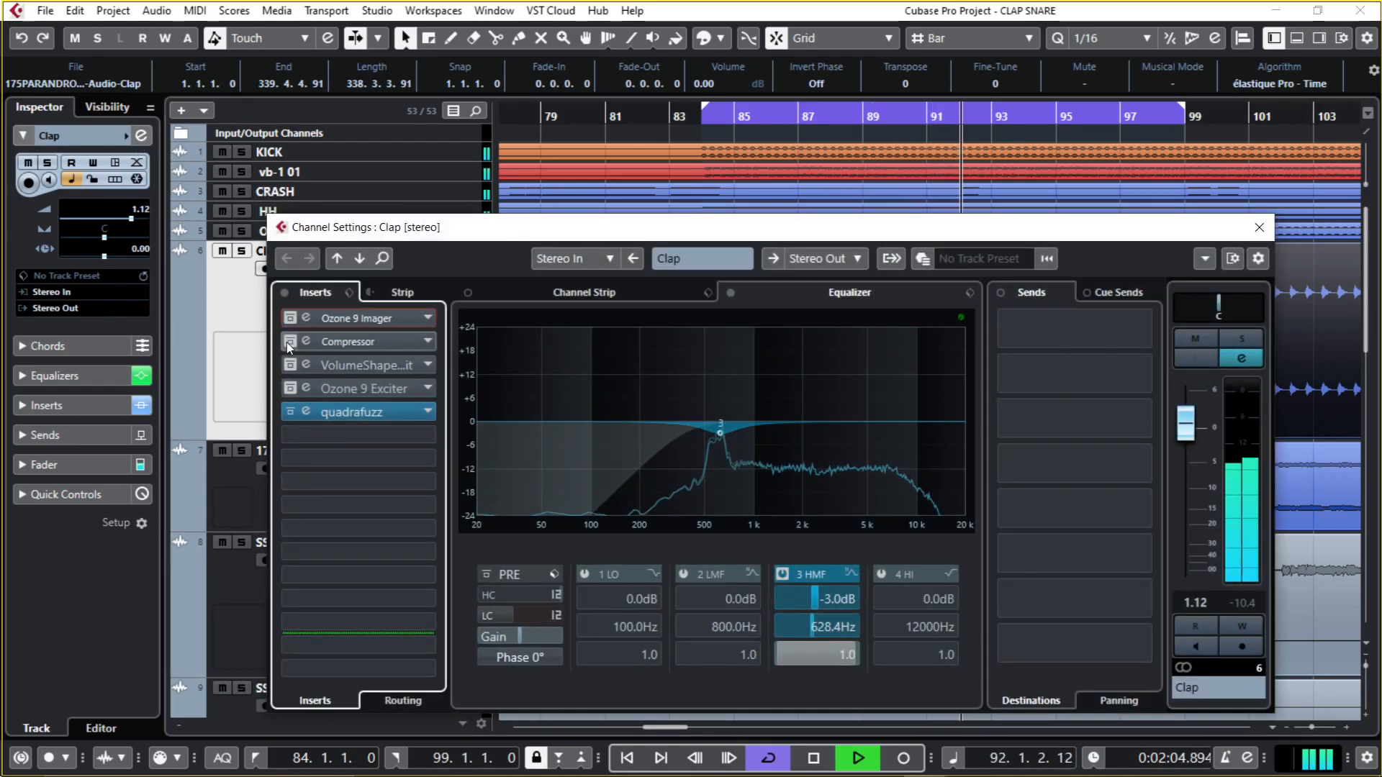
{"action": "left_click", "coordinate": [289, 318]}
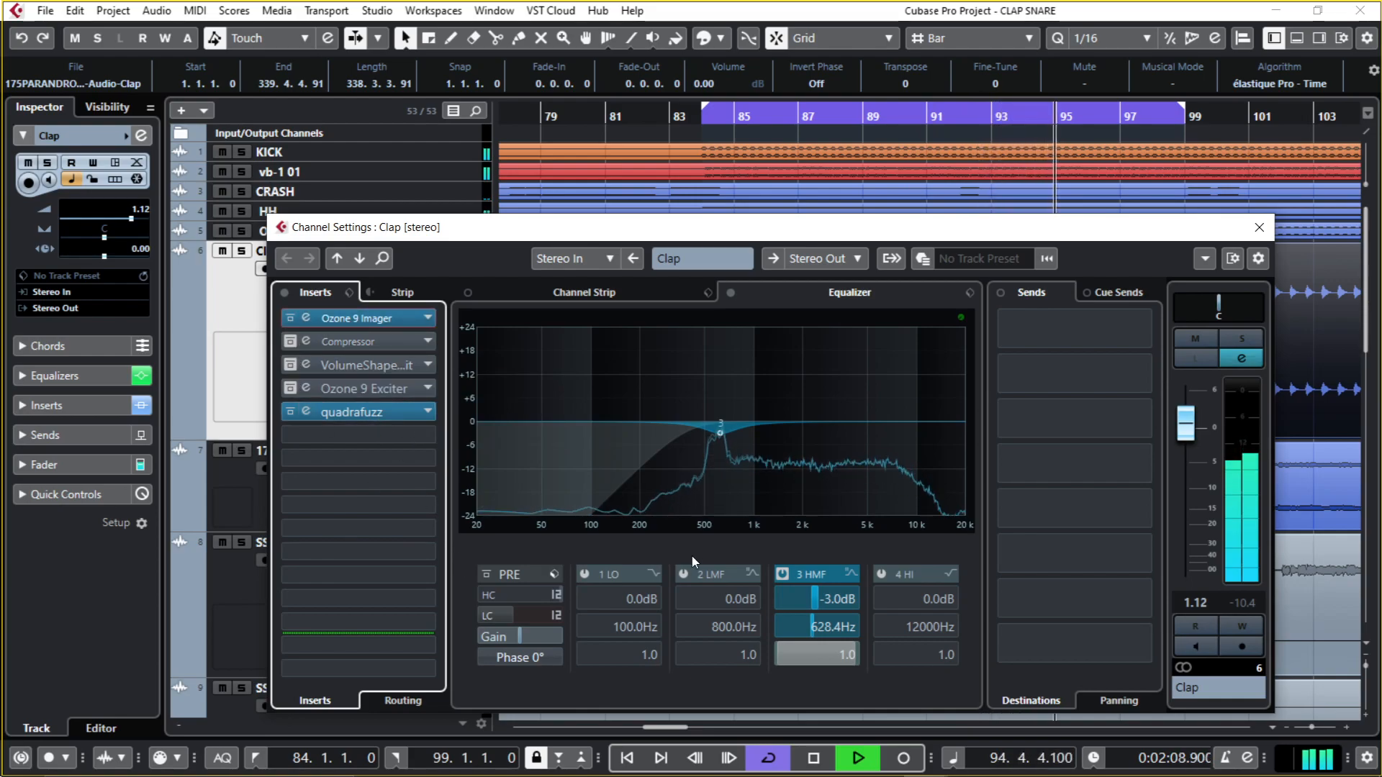
- Toggle Clap's 3 HMF equalizer band off and on, and close the channel settings
{"action": "left_click", "coordinate": [782, 574]}
{"action": "left_click", "coordinate": [784, 572]}
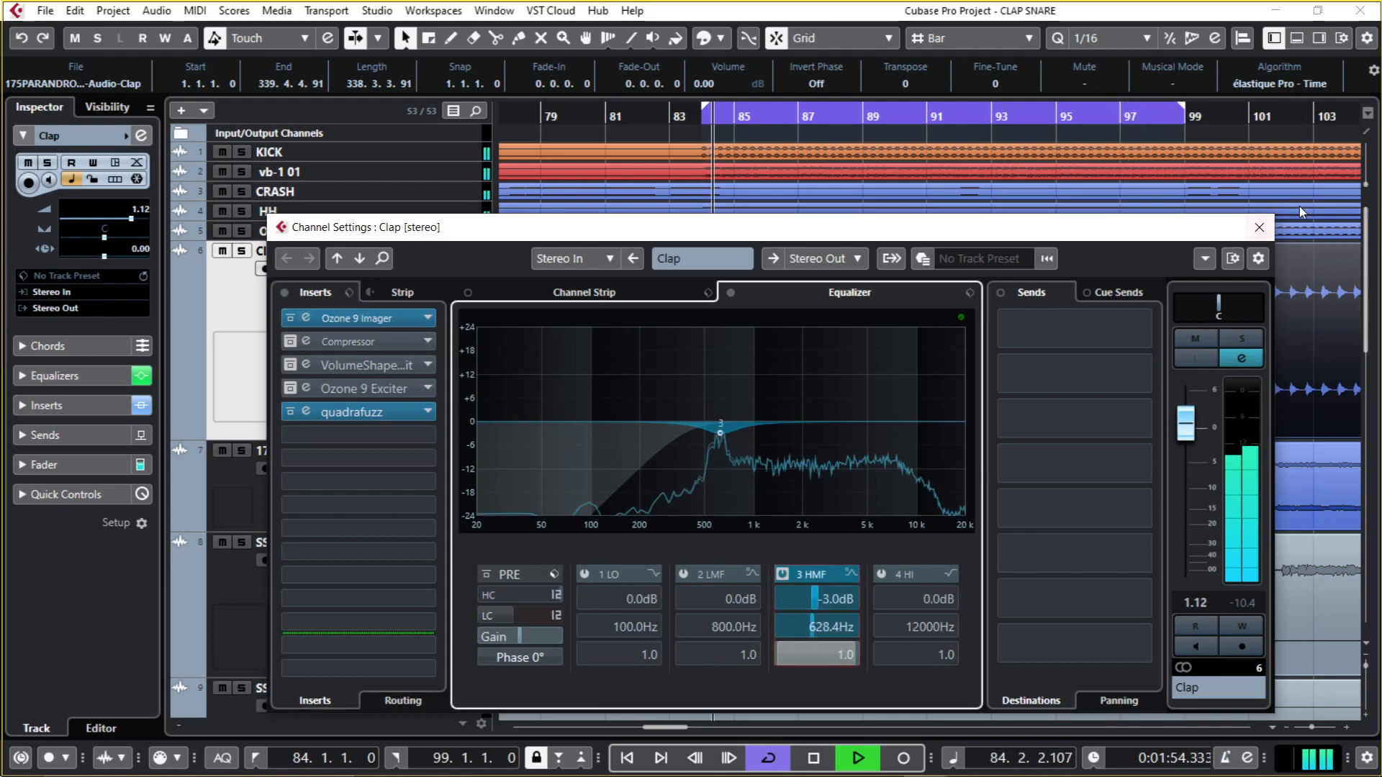
{"action": "left_click", "coordinate": [1261, 229]}
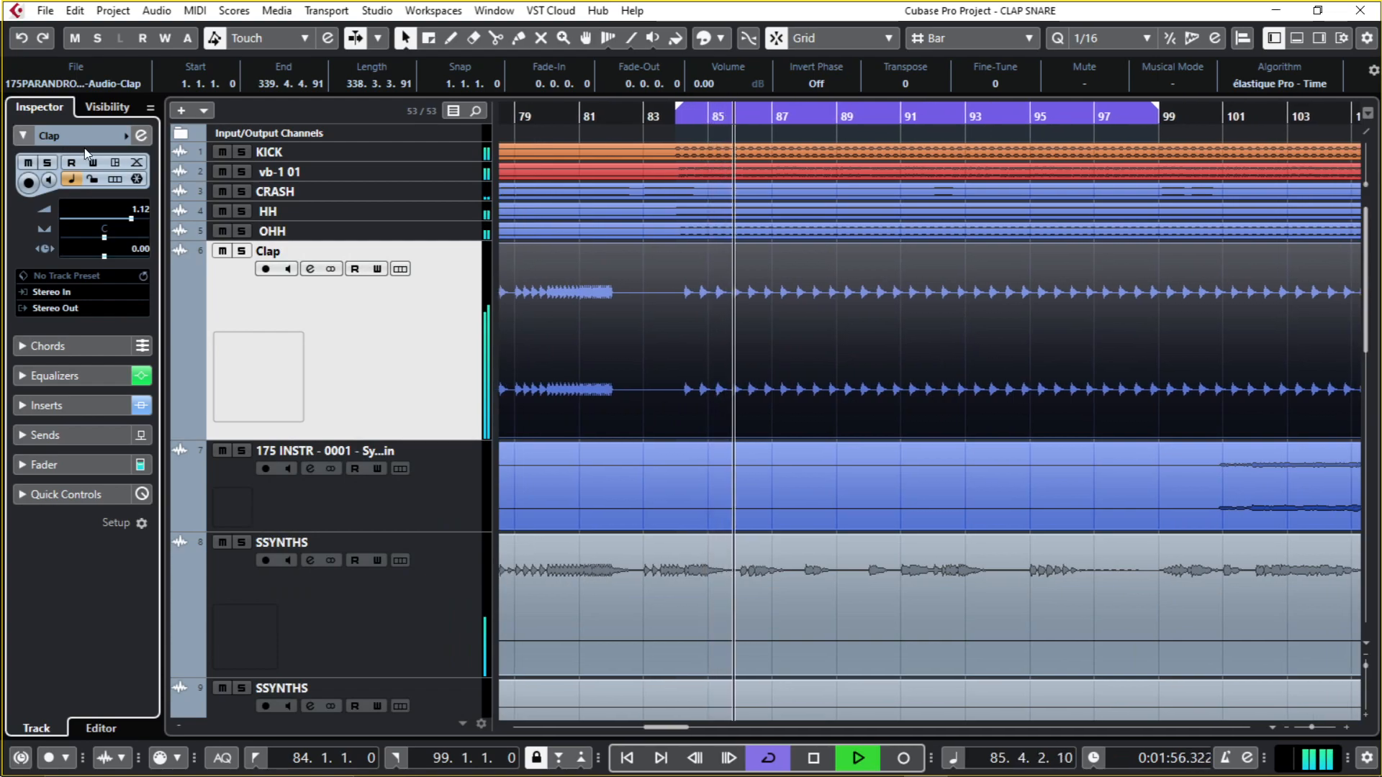
- On the Clap channel in the MixConsole, bypass quadrafuzz and reactivate Ozone 9 Exciter and the Compressor
{"action": "key", "text": "F3"}
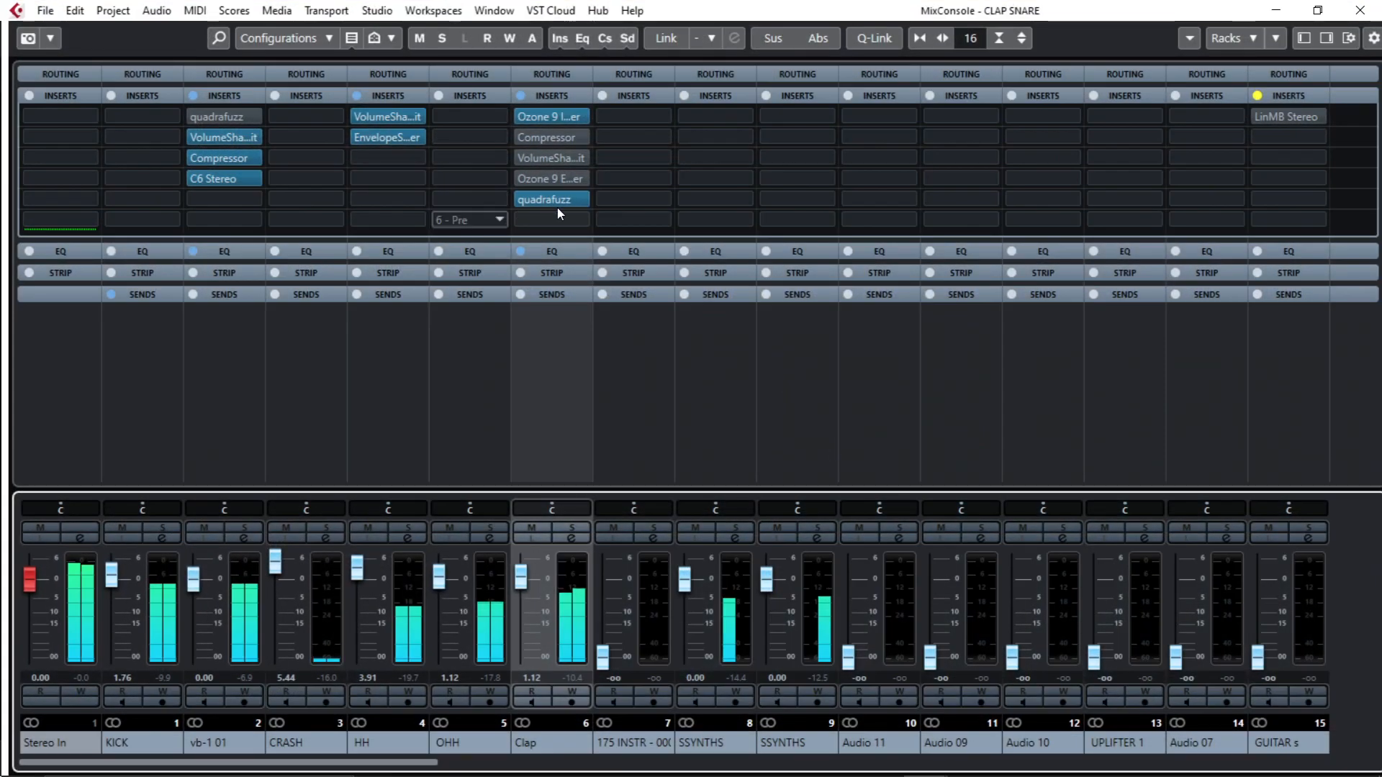
{"action": "left_click", "coordinate": [523, 201]}
{"action": "left_click", "coordinate": [522, 179]}
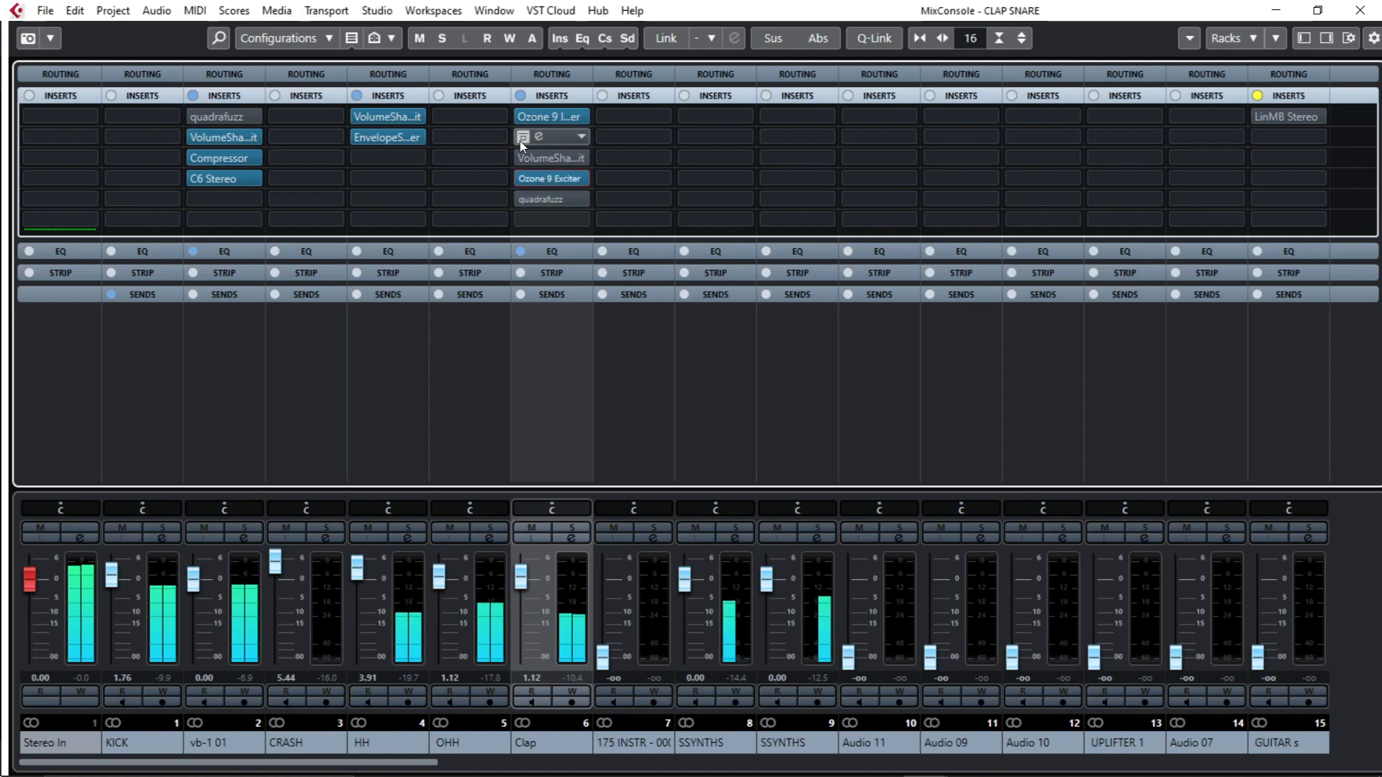
{"action": "left_click", "coordinate": [523, 137]}
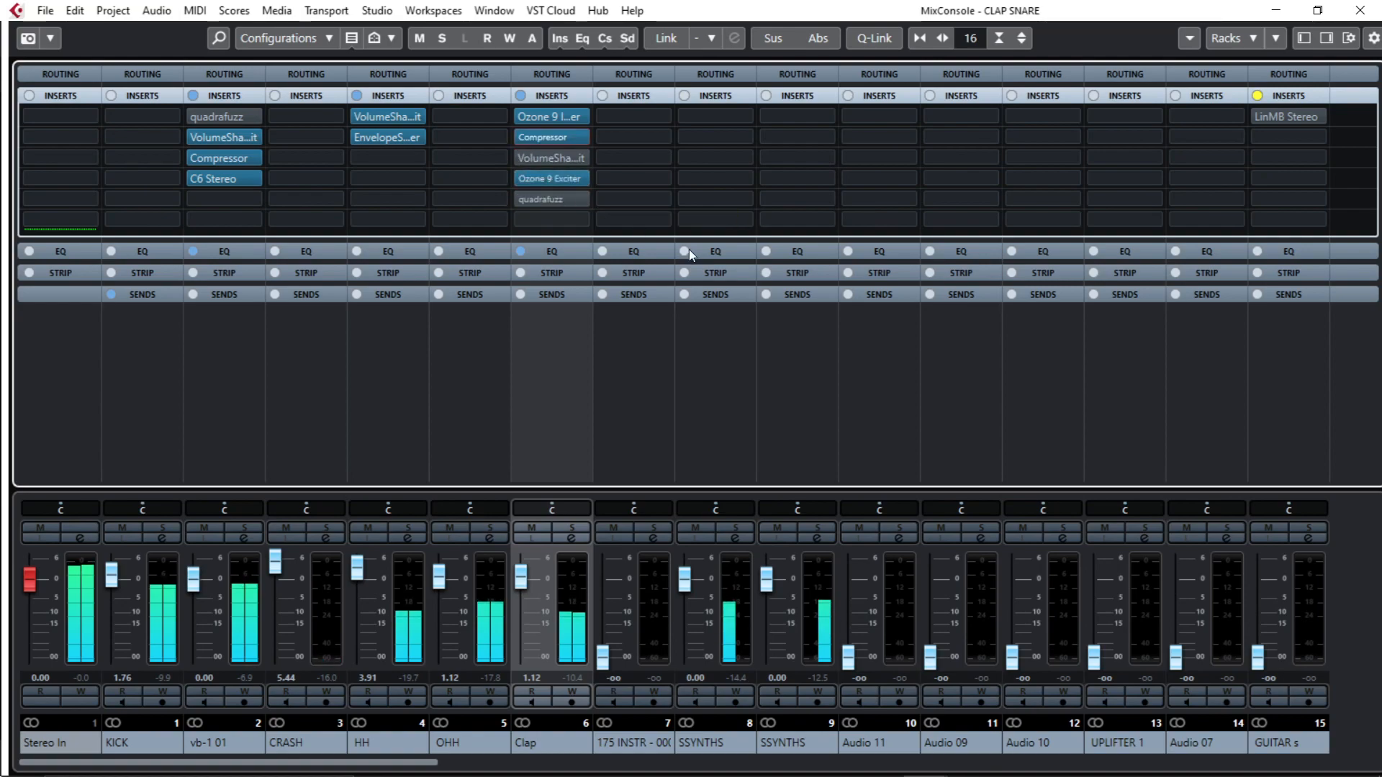
- Raise the Clap channel's level to 4.38 dB and reset the vb-1 01 channel's peak meter reading
{"action": "left_click_drag", "start_coordinate": [521, 581], "coordinate": [526, 575]}
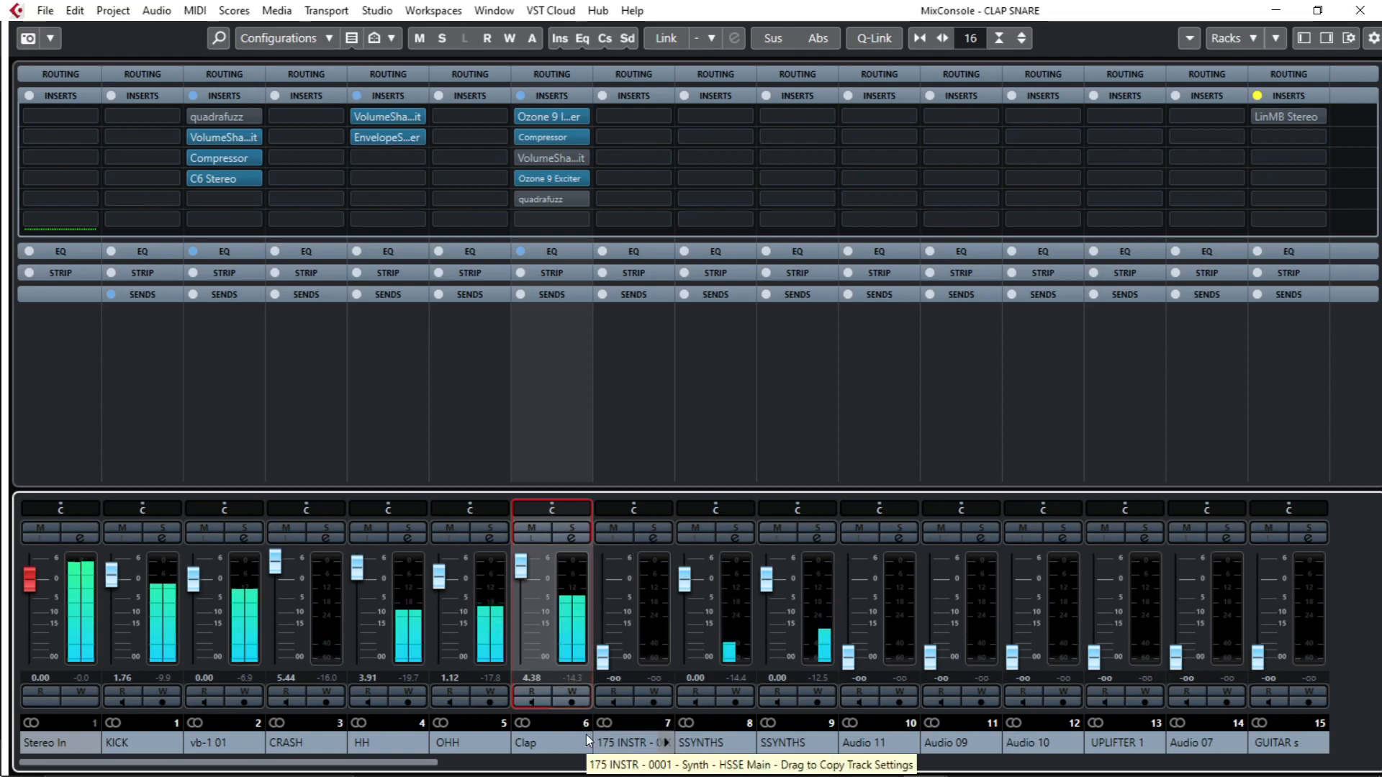
{"action": "left_click", "coordinate": [237, 684]}
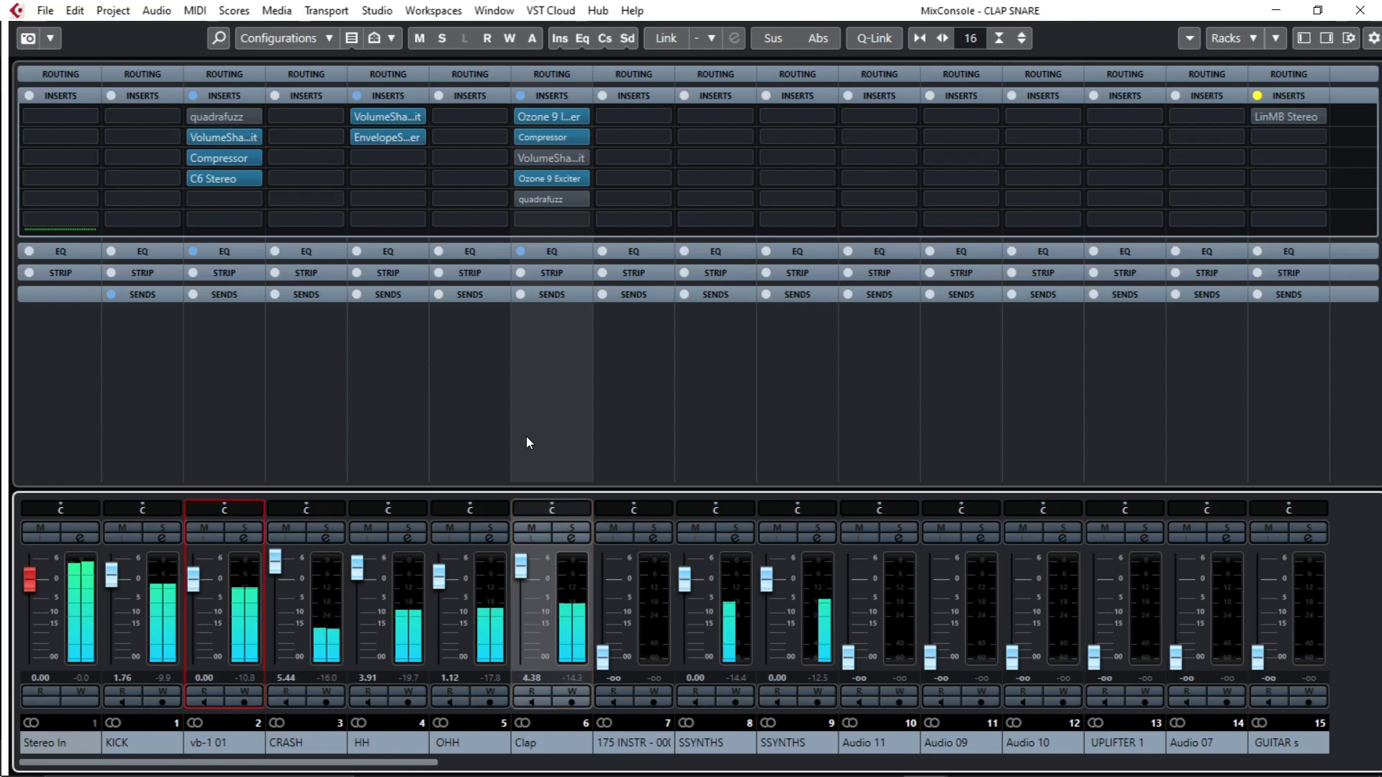
- Try different levels on the Clap channel in the MixConsole against the playing loop, settling on 2.90 dB
{"action": "mouse_move", "coordinate": [521, 567]}
{"action": "left_mouse_down"}
{"action": "mouse_move", "coordinate": [528, 538]}
{"action": "mouse_move", "coordinate": [524, 572]}
{"action": "left_mouse_up"}
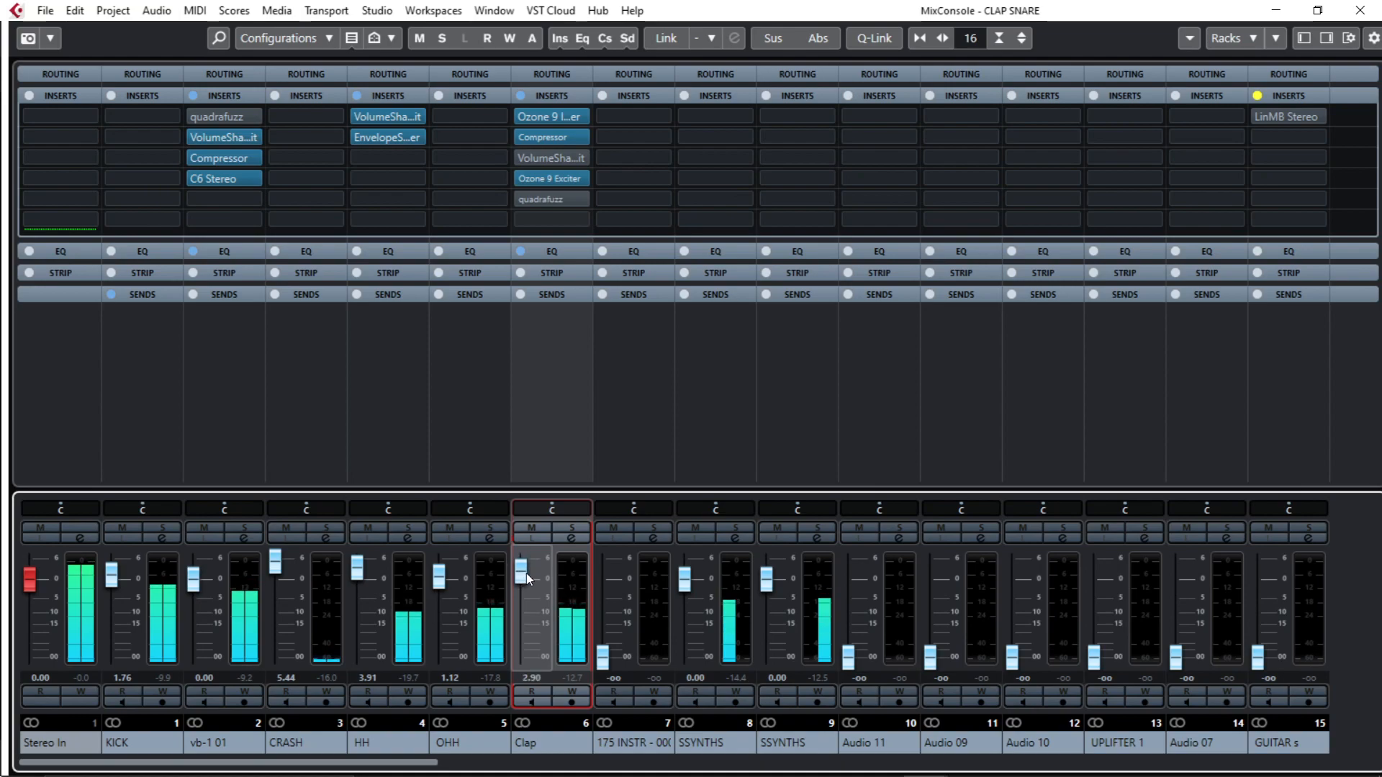
{"action": "left_click_drag", "start_coordinate": [527, 575], "coordinate": [523, 579]}
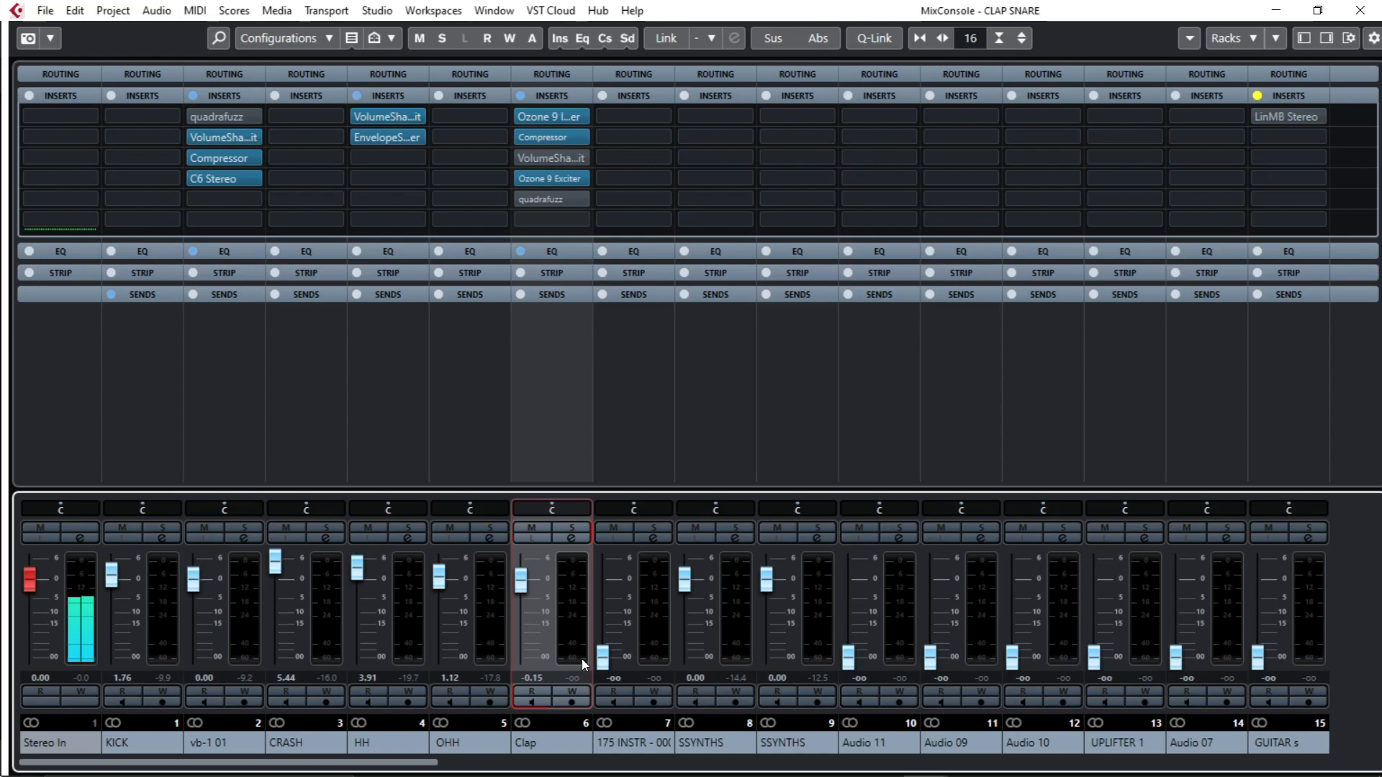
{"action": "key", "text": "space"}
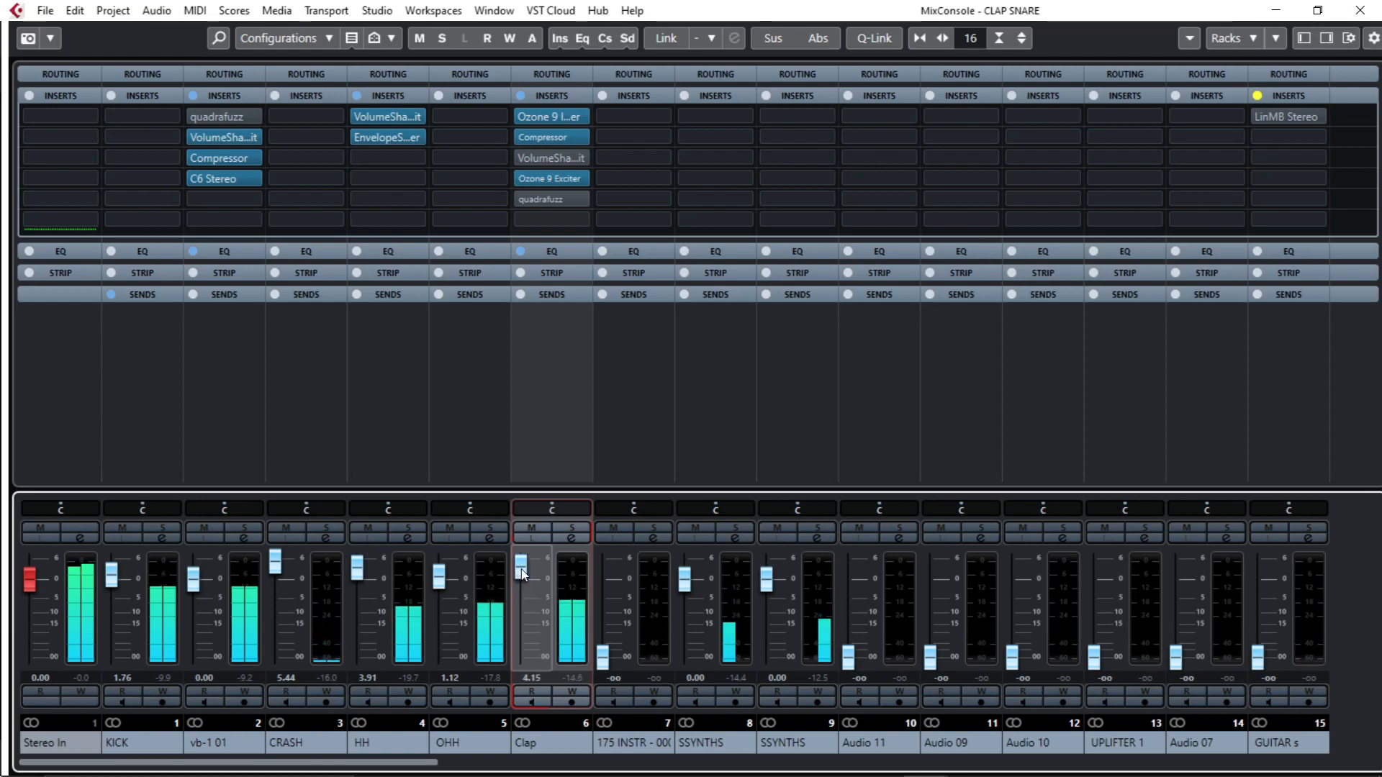
{"action": "left_click_drag", "start_coordinate": [522, 573], "coordinate": [517, 576]}
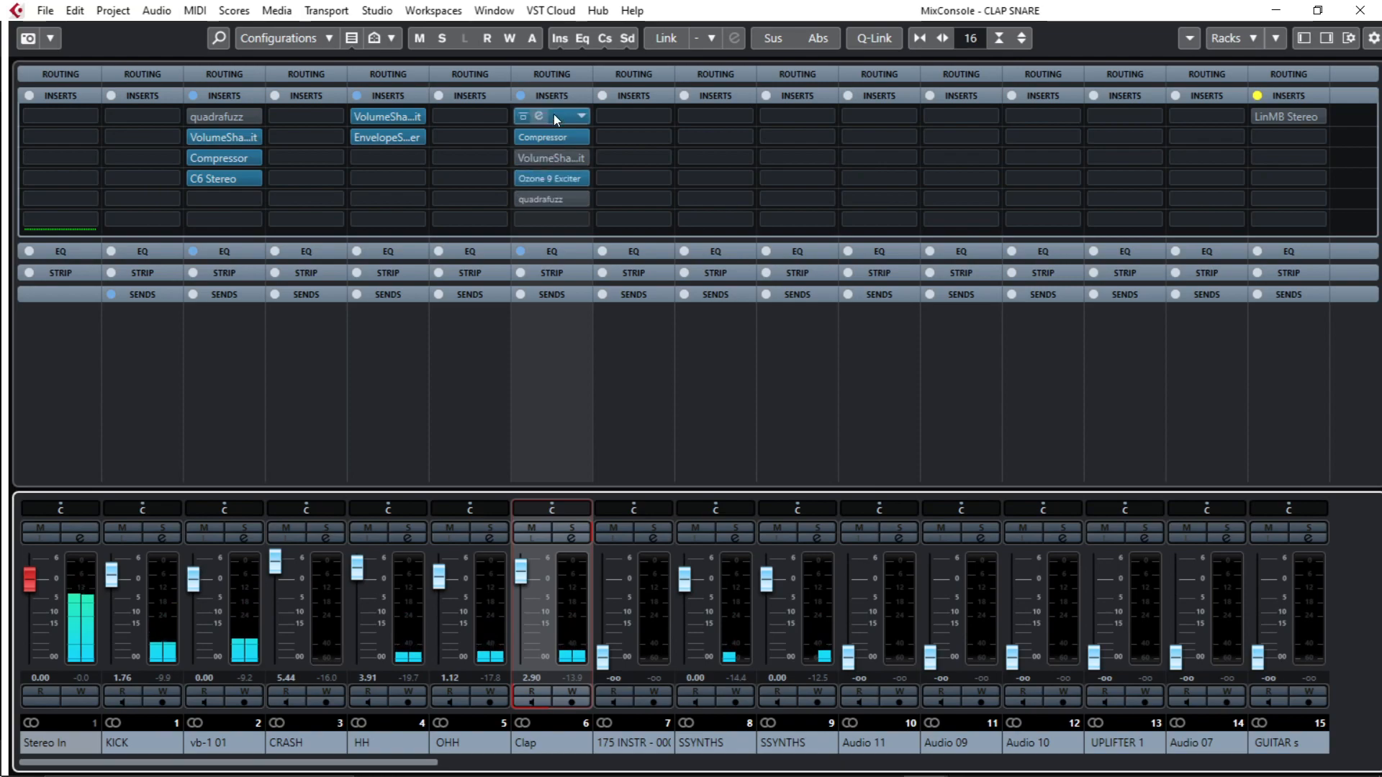
{"action": "left_click", "coordinate": [540, 250]}
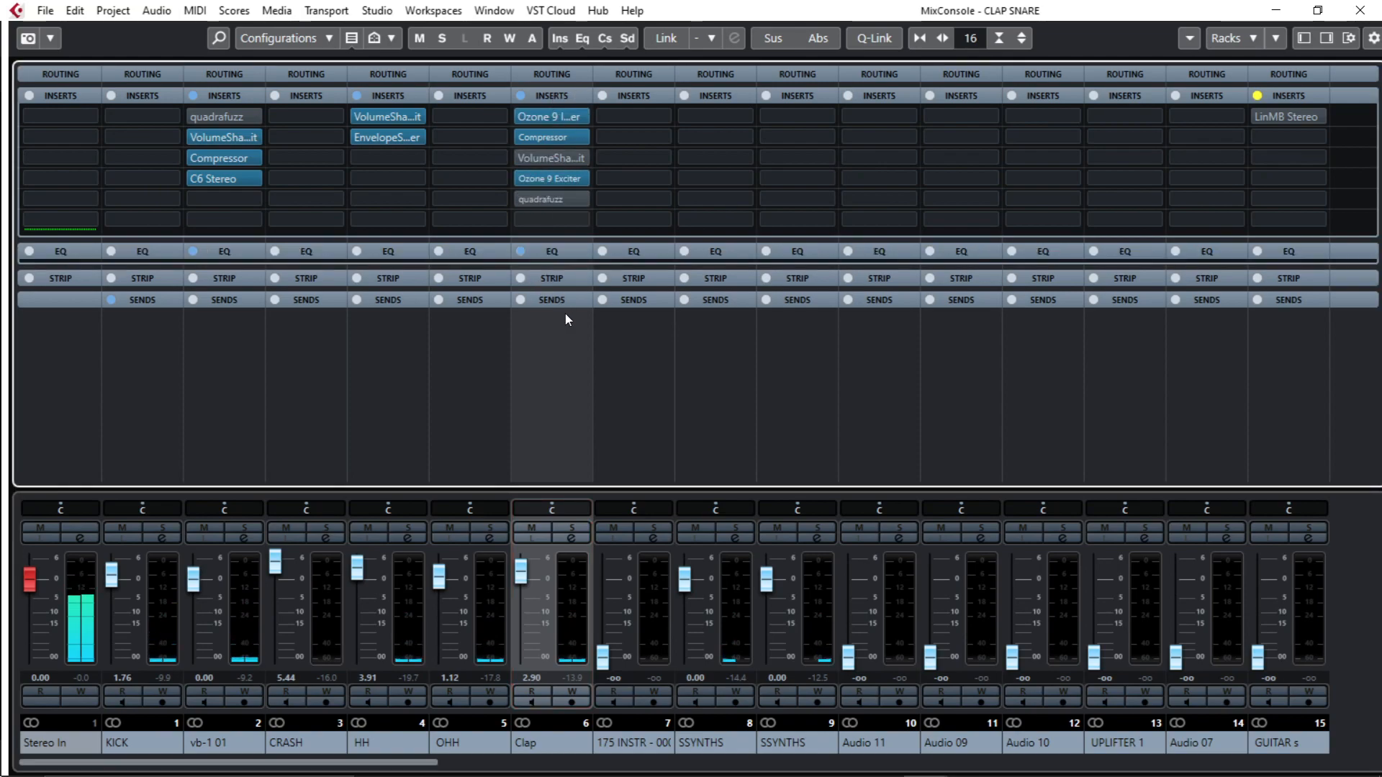
{"action": "left_click", "coordinate": [1362, 10]}
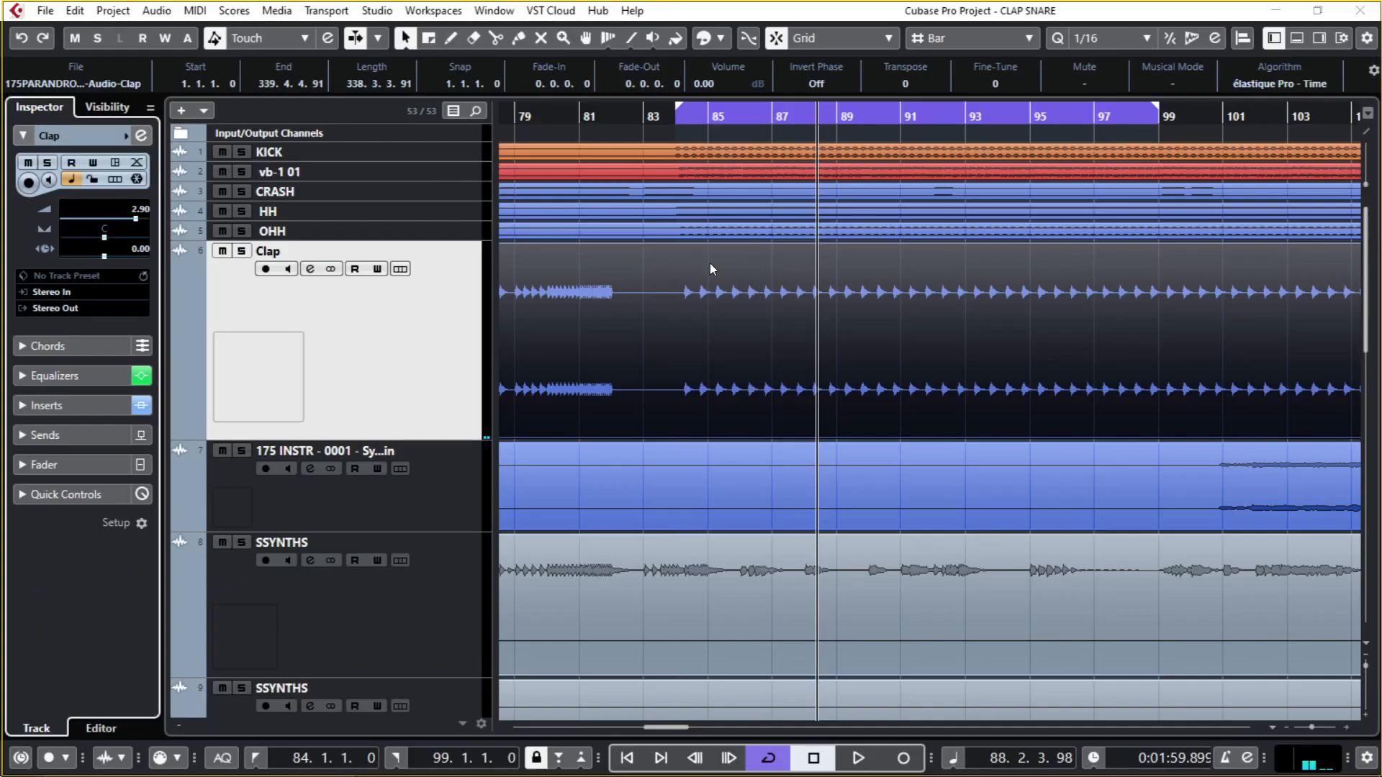
{"action": "left_click", "coordinate": [141, 135]}
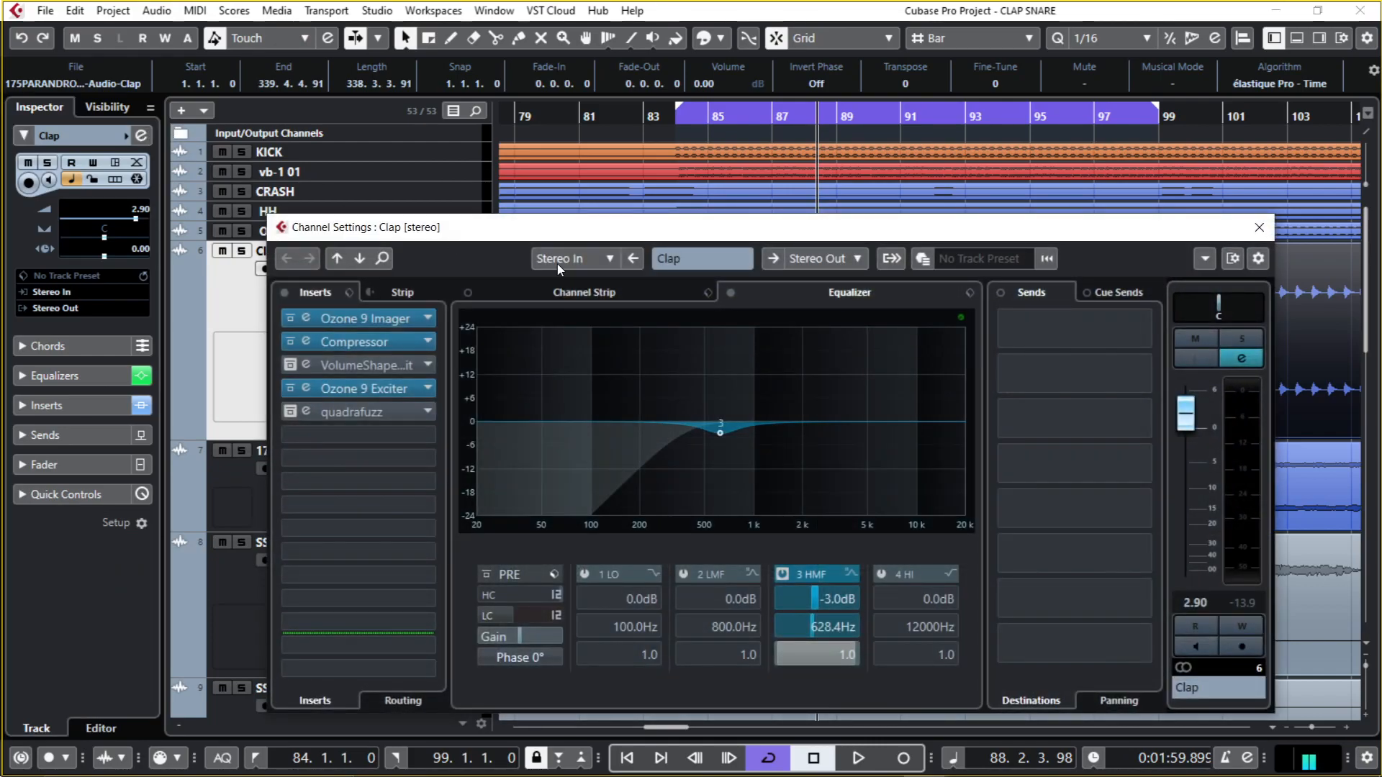
{"action": "left_click_drag", "start_coordinate": [828, 422], "coordinate": [808, 447]}
- Play the loop, raise Clap's level to 4.31 dB, and adjust the 2 LMF band to -3.9 dB at 2243 Hz
{"action": "key", "text": "space"}
{"action": "left_click_drag", "start_coordinate": [1198, 407], "coordinate": [1189, 414]}
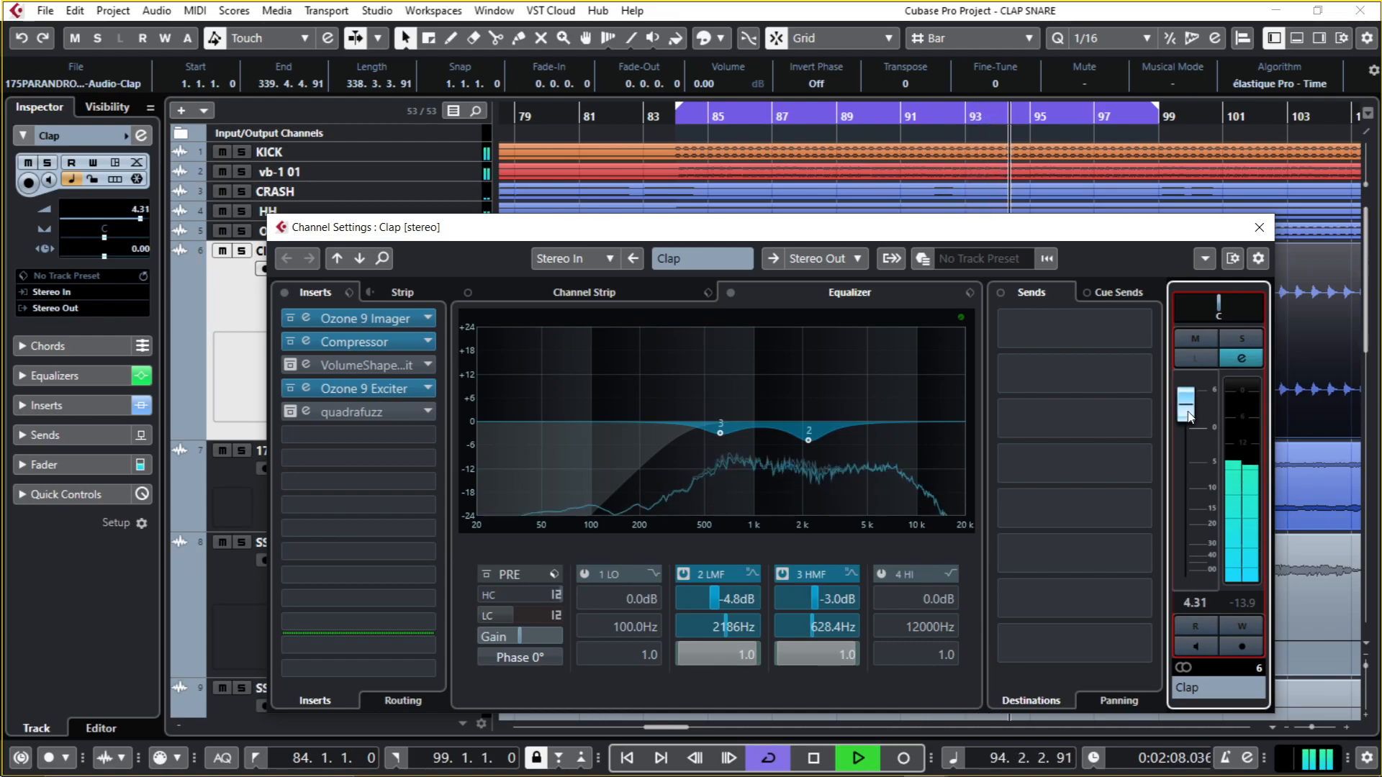
{"action": "mouse_move", "coordinate": [807, 441]}
{"action": "left_mouse_down"}
{"action": "mouse_move", "coordinate": [846, 442]}
{"action": "mouse_move", "coordinate": [813, 440]}
{"action": "left_mouse_up"}
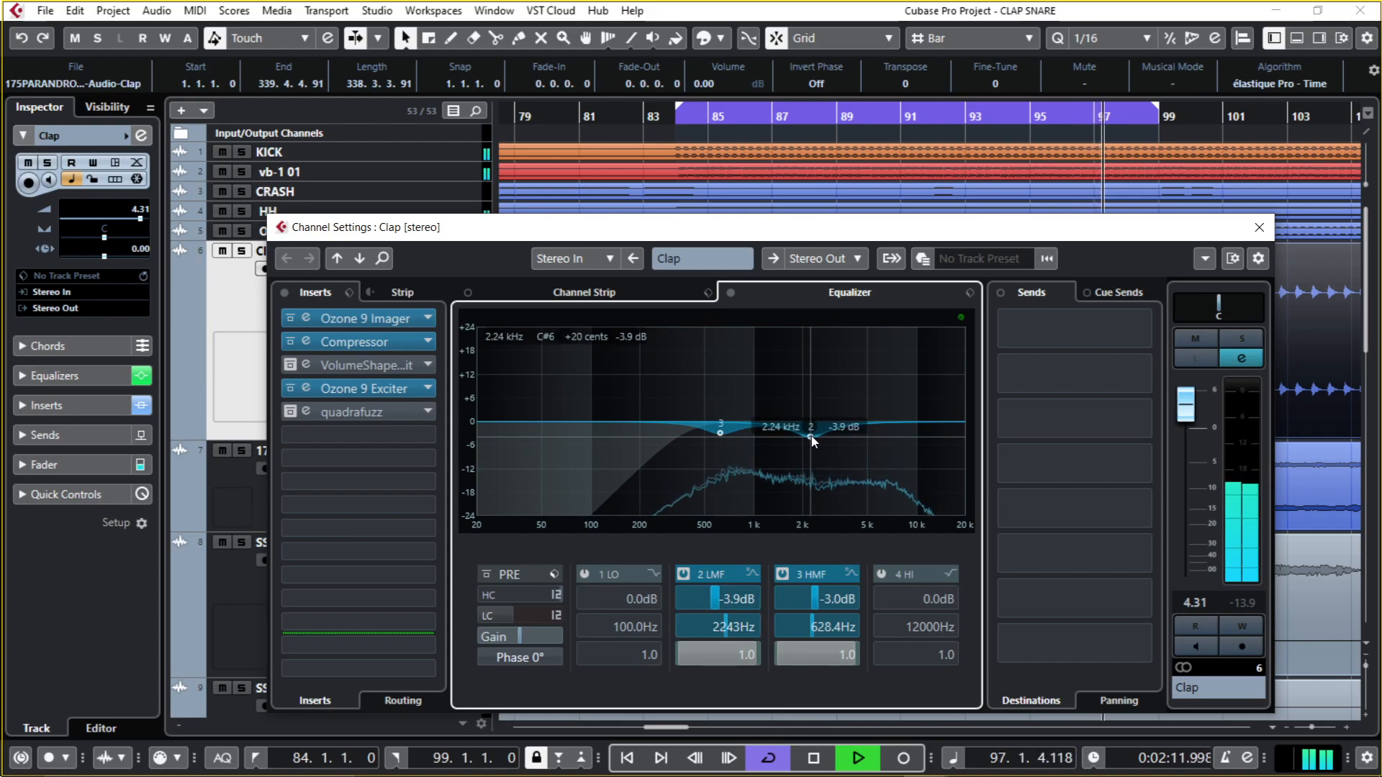
- Toggle Clap's 2 LMF equalizer band off and on to compare, and set its Q to 3.5
{"action": "left_click", "coordinate": [685, 574]}
{"action": "left_click", "coordinate": [684, 574]}
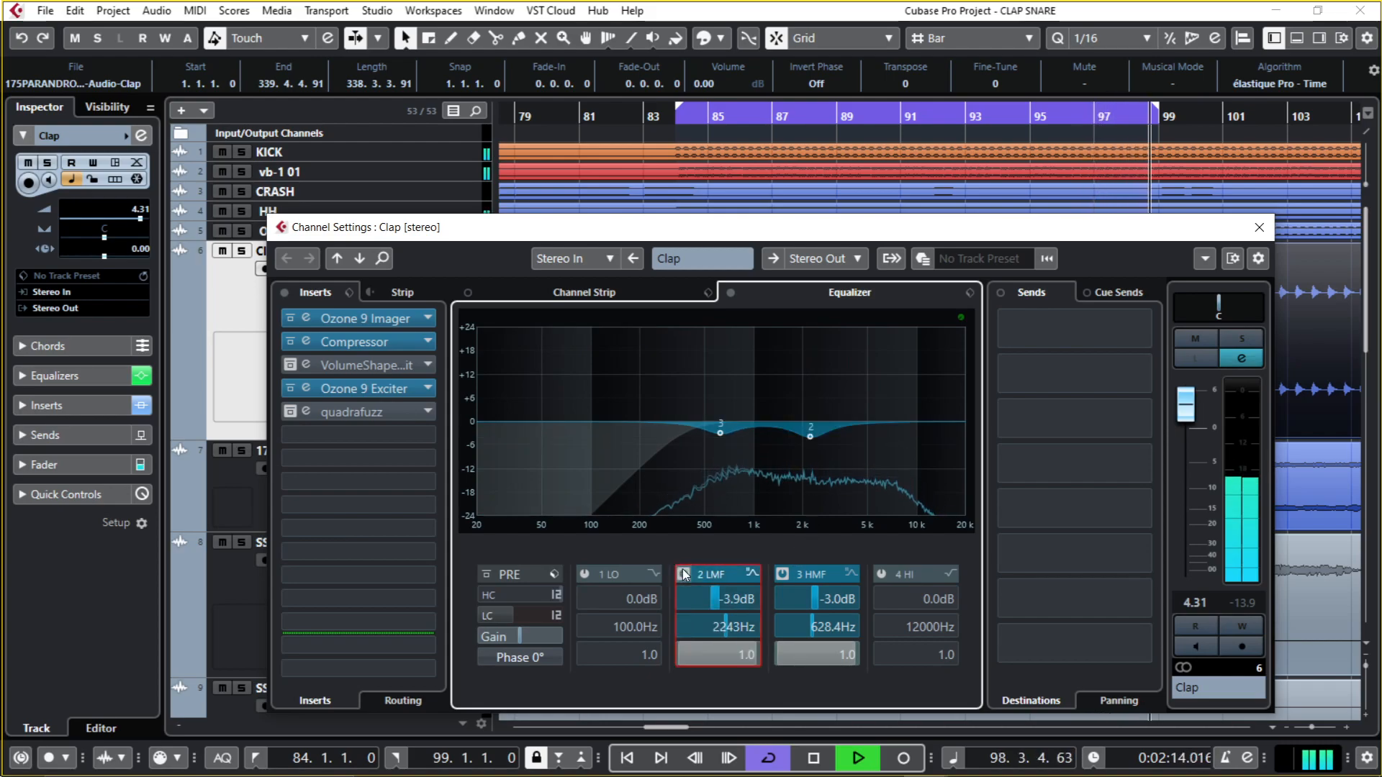
{"action": "scroll", "coordinate": [751, 656], "scroll_direction": "up", "scroll_amount": 1}
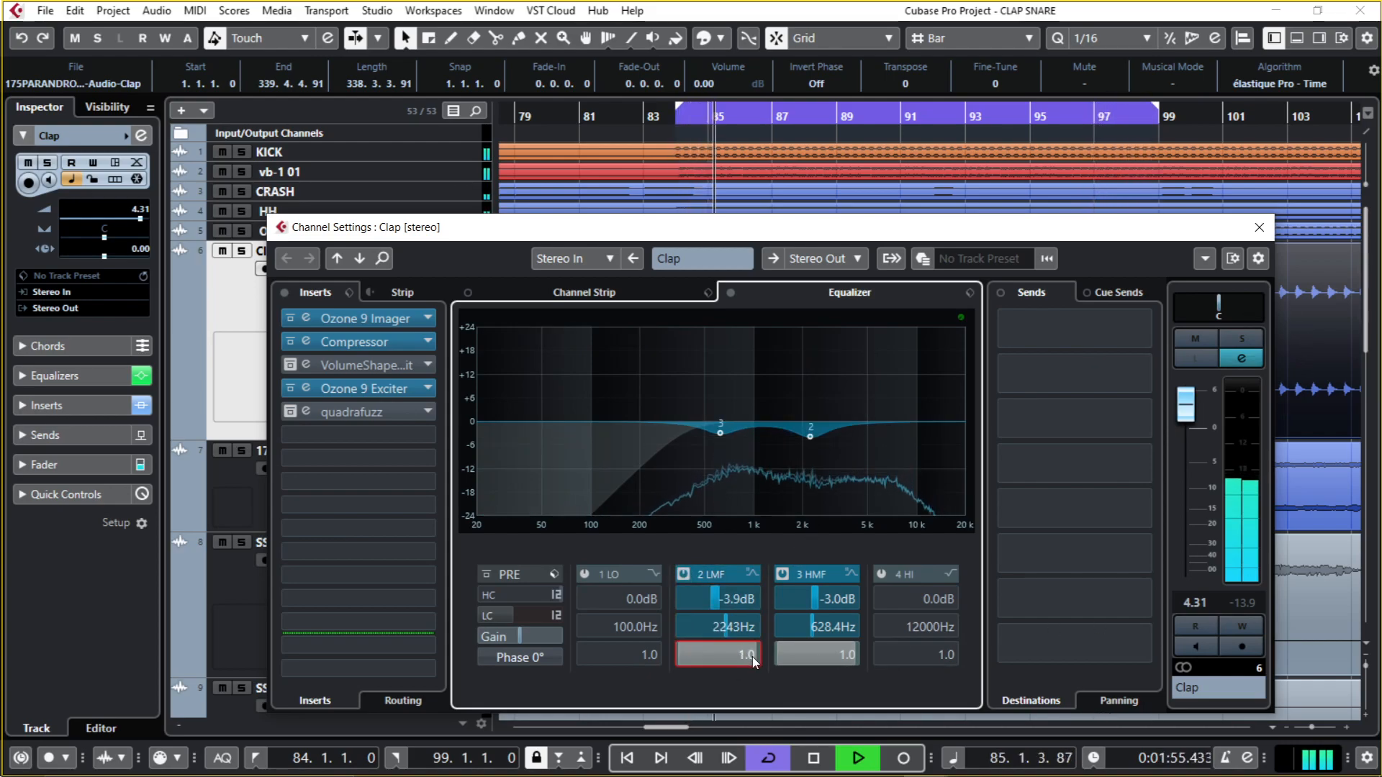
{"action": "left_click_drag", "start_coordinate": [875, 628], "coordinate": [883, 628]}
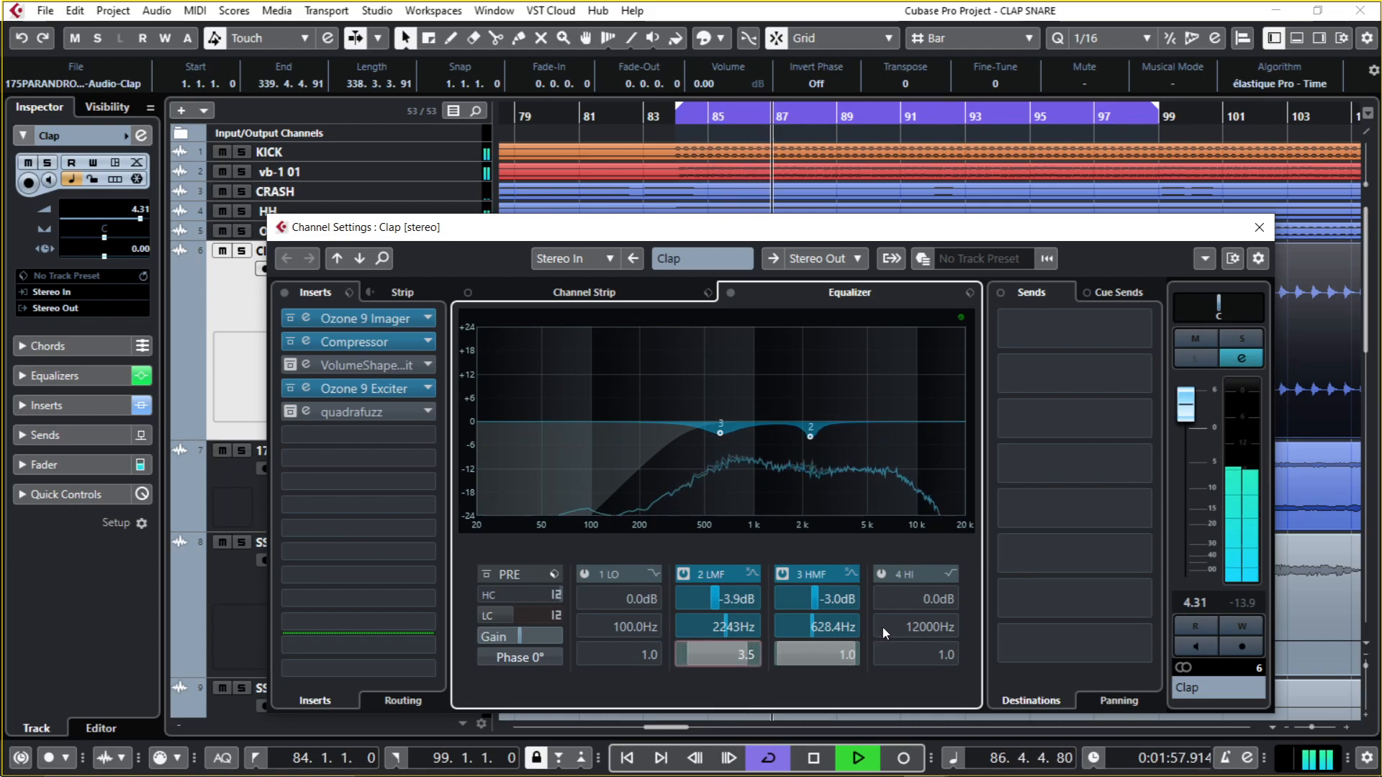
- Set Clap's level to 4.18 dB and its Ozone 9 Exciter Mix to 43.8%, closing both windows and stopping playback
{"action": "left_click", "coordinate": [1184, 411]}
{"action": "left_click_drag", "start_coordinate": [1184, 413], "coordinate": [1184, 415]}
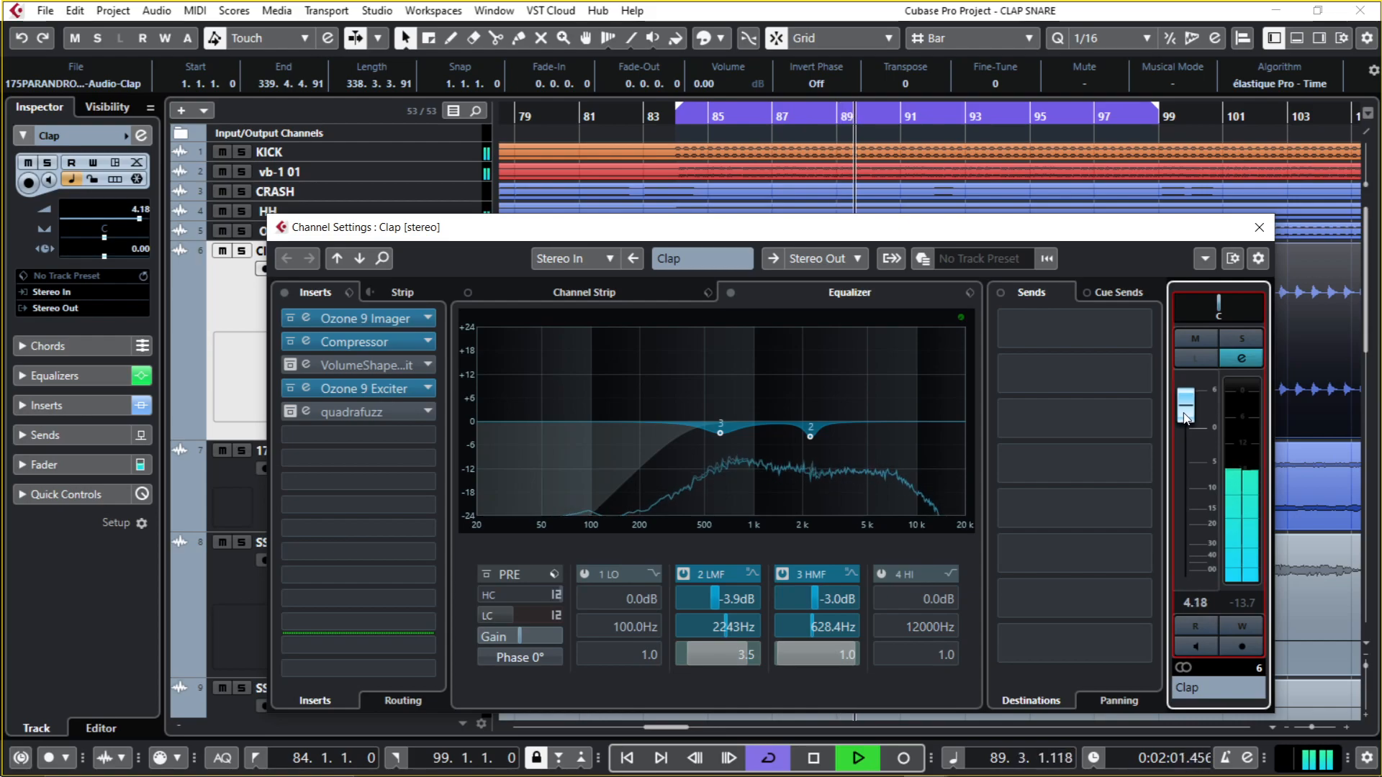
{"action": "left_click", "coordinate": [383, 393]}
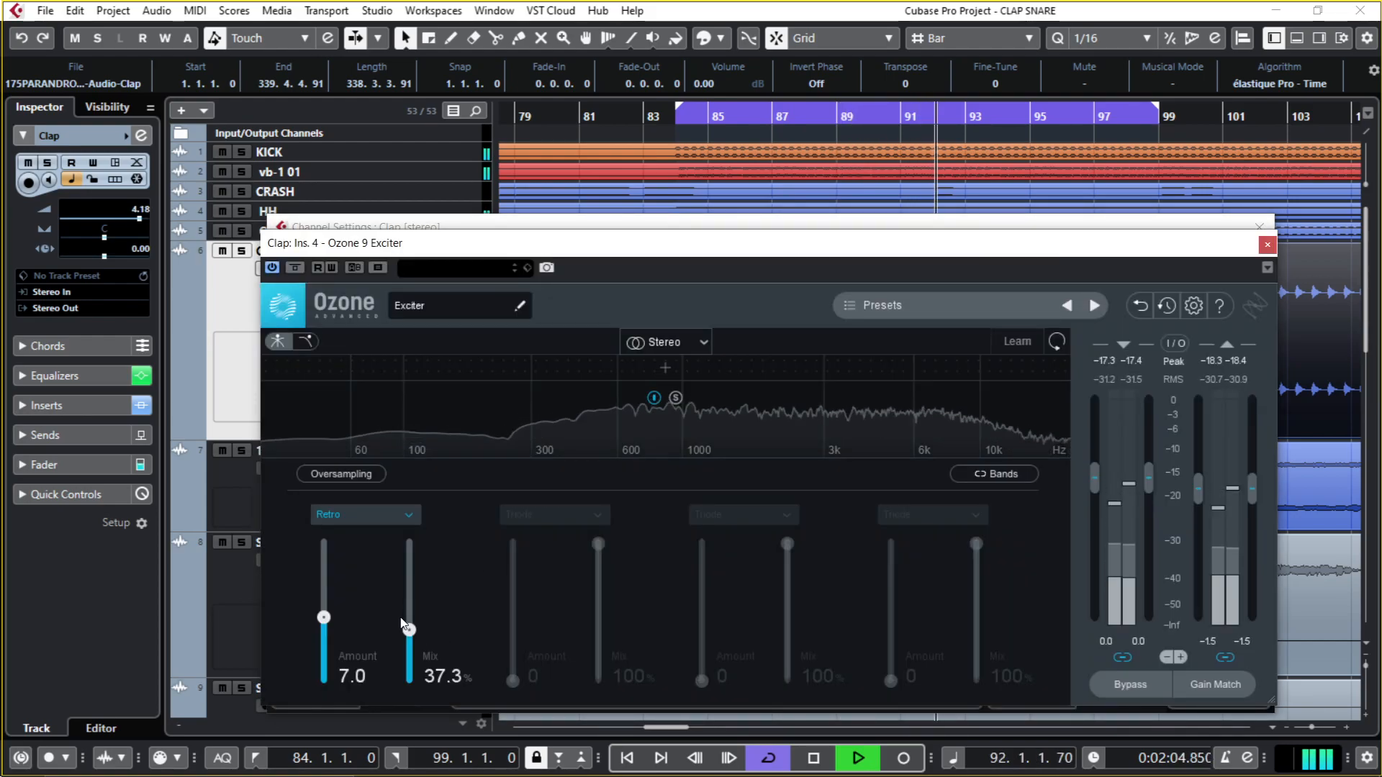
{"action": "mouse_move", "coordinate": [403, 624]}
{"action": "left_mouse_down"}
{"action": "mouse_move", "coordinate": [416, 598]}
{"action": "mouse_move", "coordinate": [408, 655]}
{"action": "mouse_move", "coordinate": [416, 607]}
{"action": "left_mouse_up"}
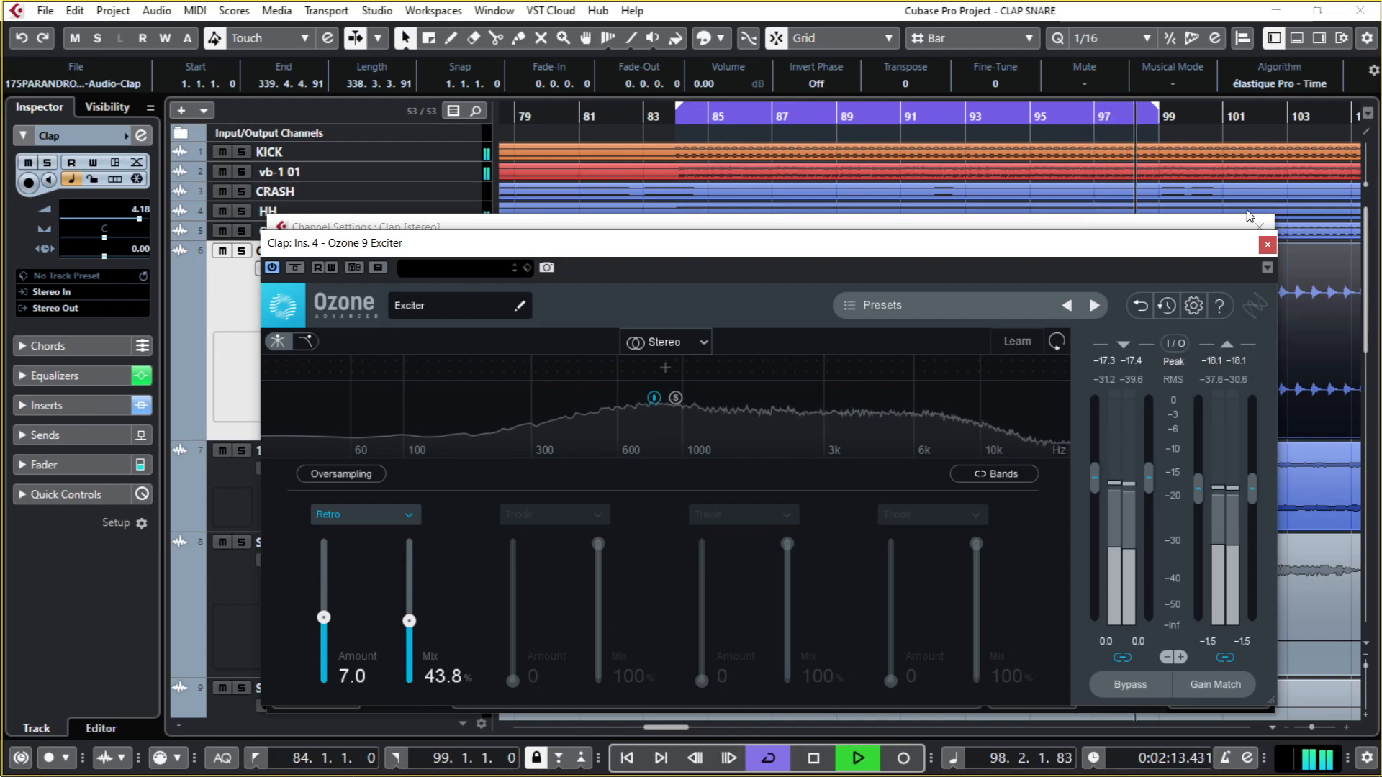
{"action": "left_click", "coordinate": [1268, 244]}
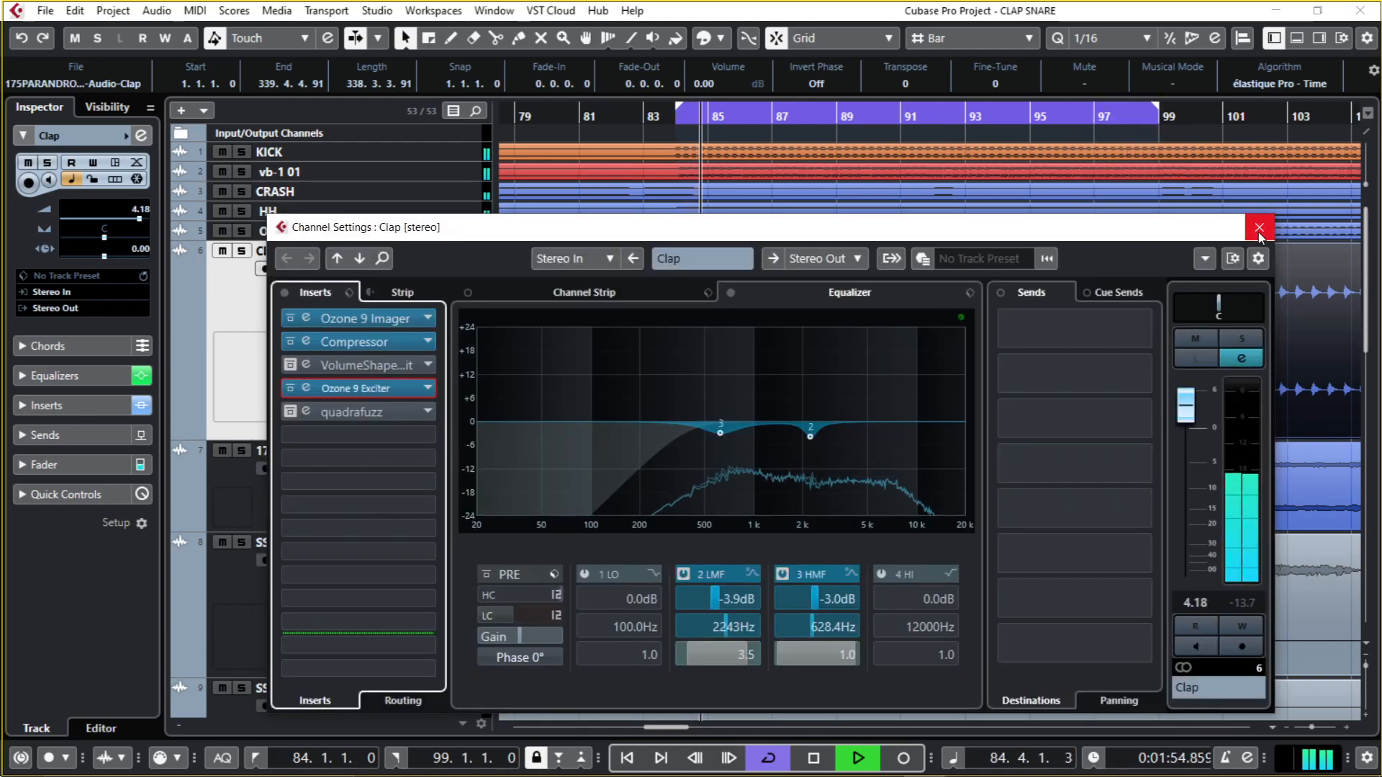
{"action": "left_click", "coordinate": [1258, 227]}
{"action": "key", "text": "space"}
- Compare Clap's sound during playback from the MixConsole by bypassing and reactivating its whole insert chain
{"action": "left_click_drag", "start_coordinate": [915, 116], "coordinate": [899, 85]}
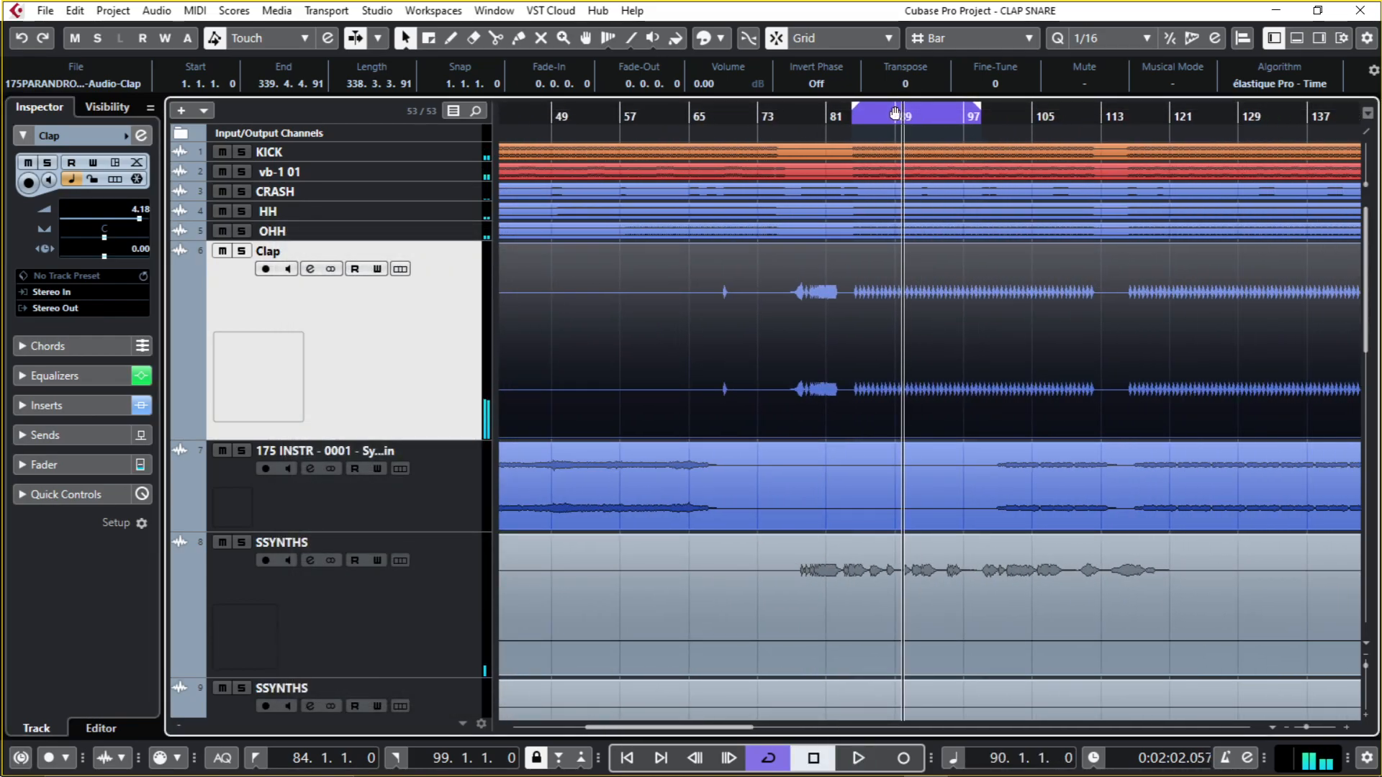
{"action": "scroll", "coordinate": [879, 298], "scroll_direction": "right", "scroll_amount": 5}
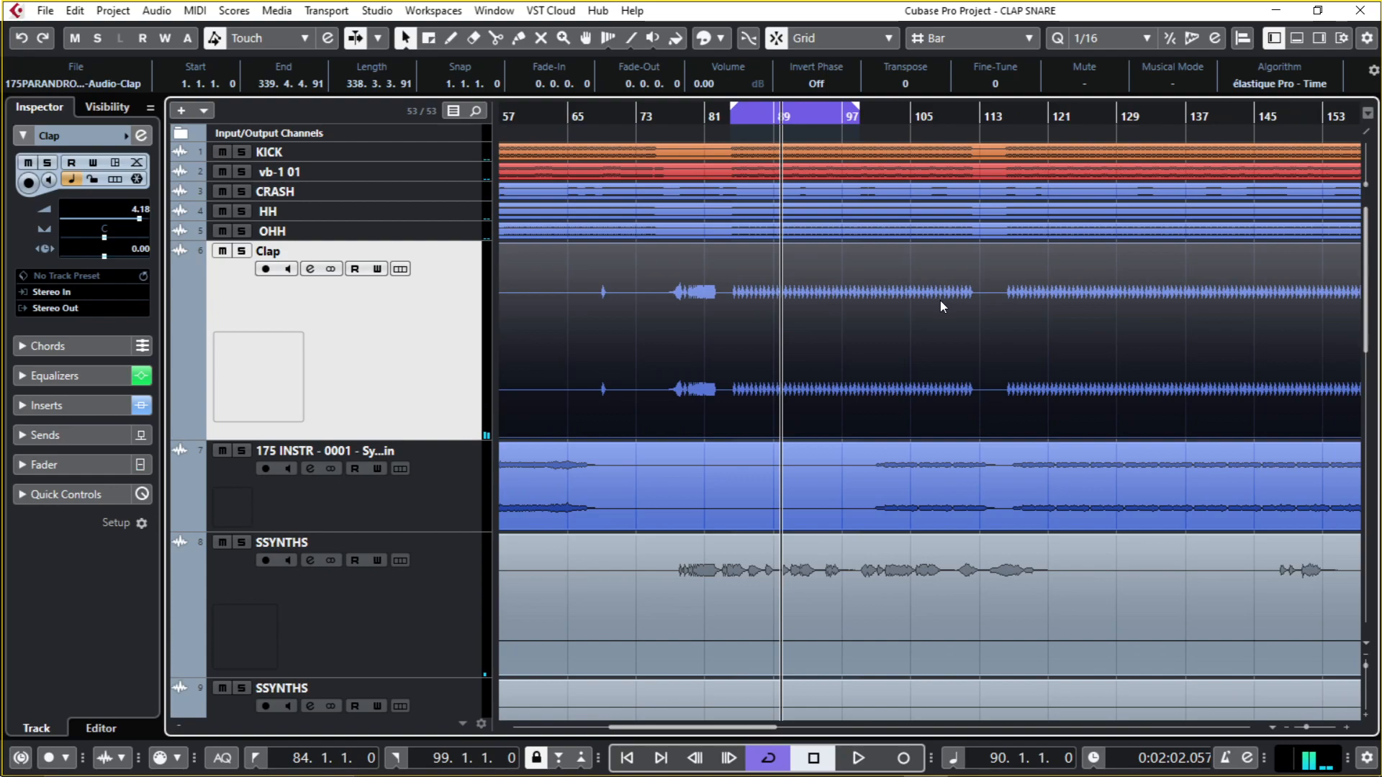
{"action": "key", "text": "F3"}
{"action": "left_click", "coordinate": [521, 95]}
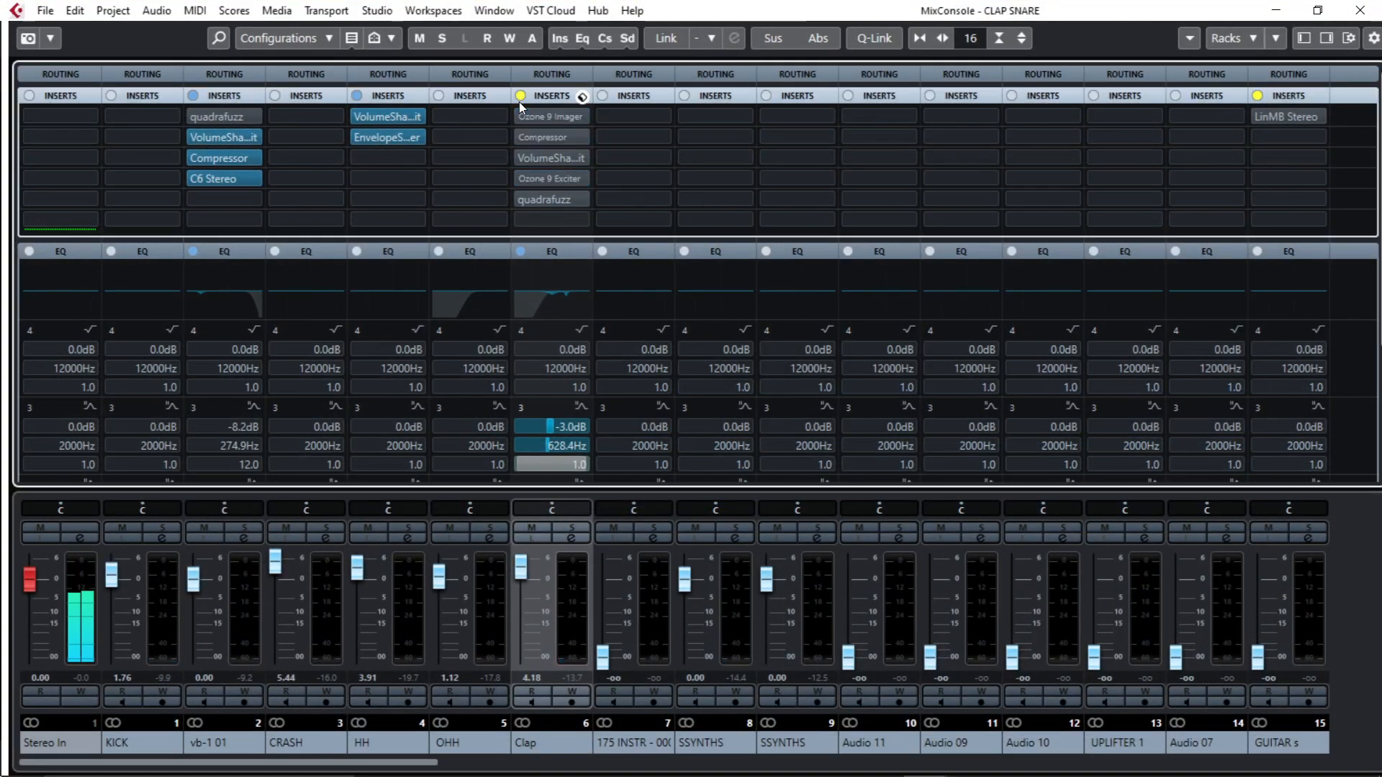
{"action": "key", "text": "space"}
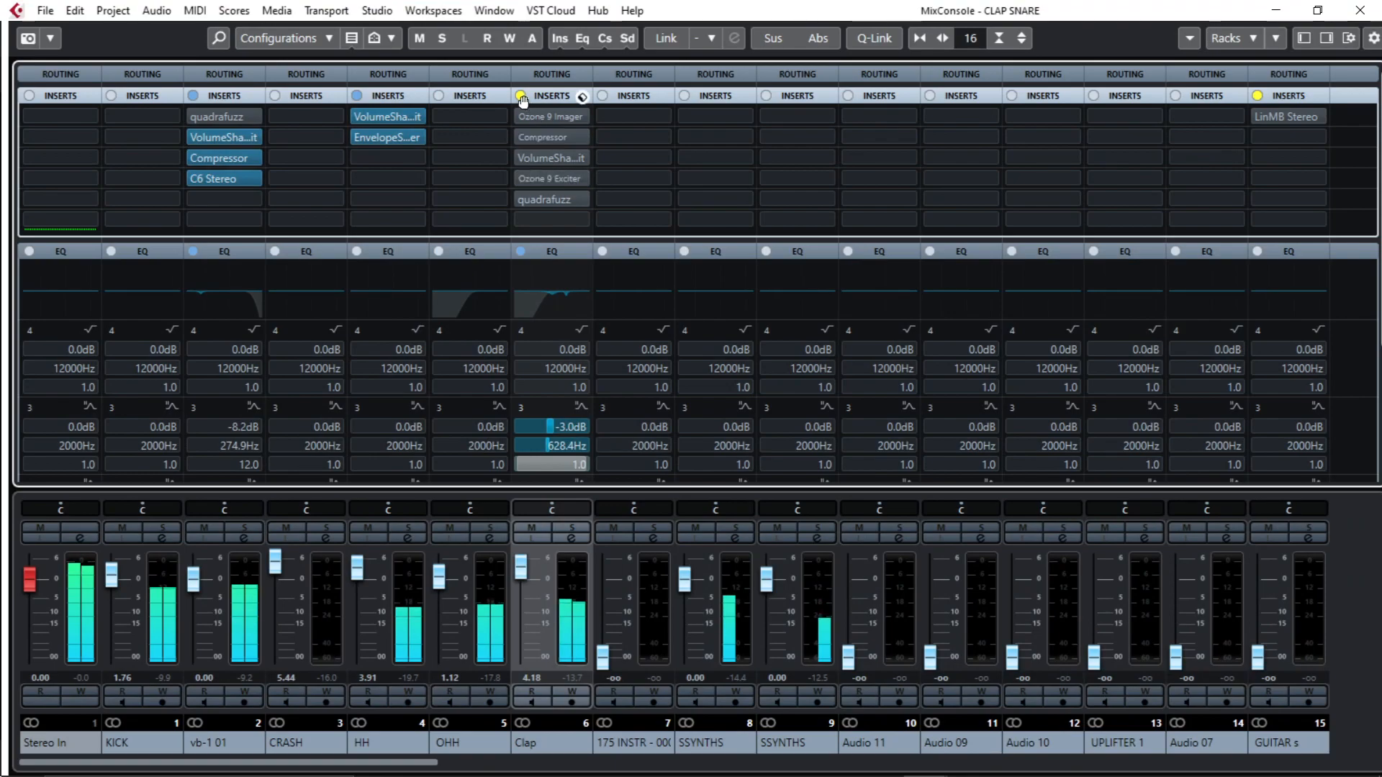
{"action": "left_click", "coordinate": [521, 95]}
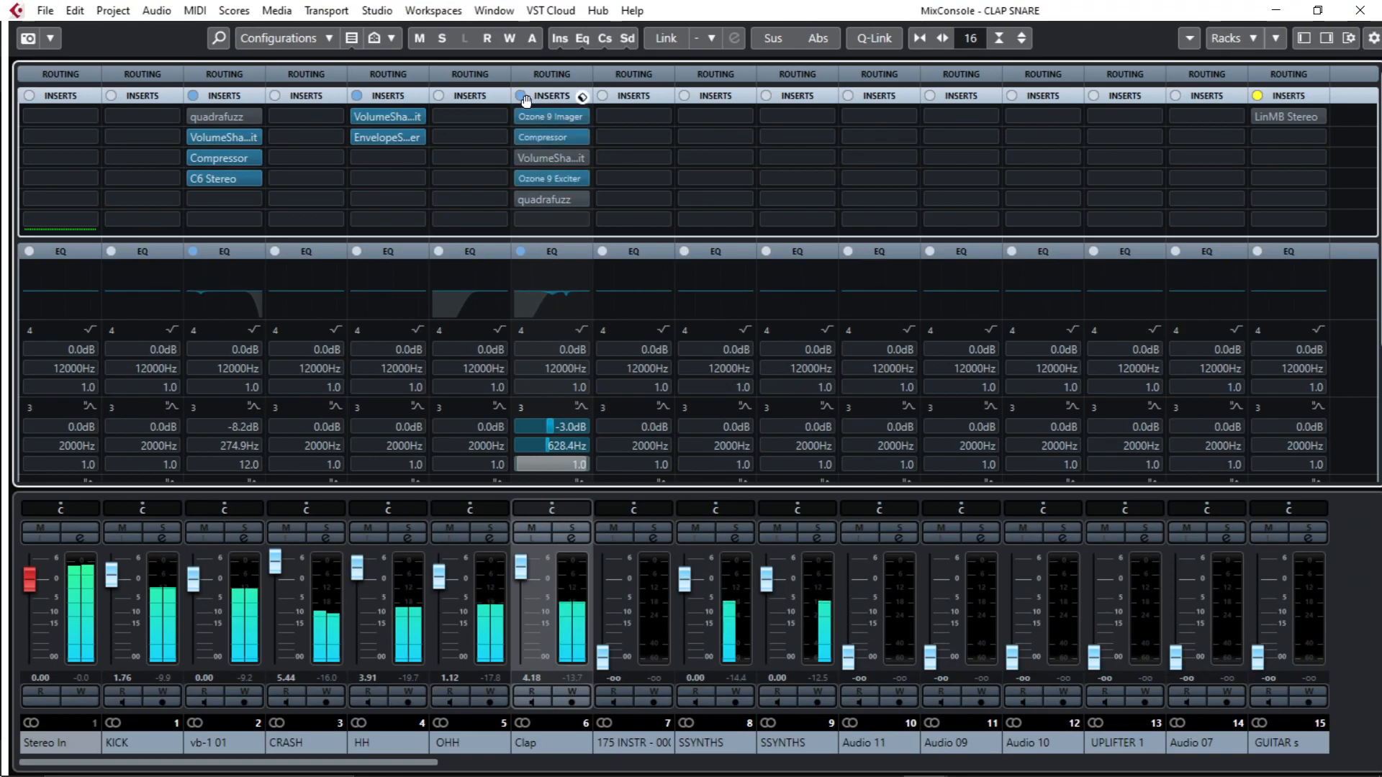
{"action": "left_click", "coordinate": [525, 94]}
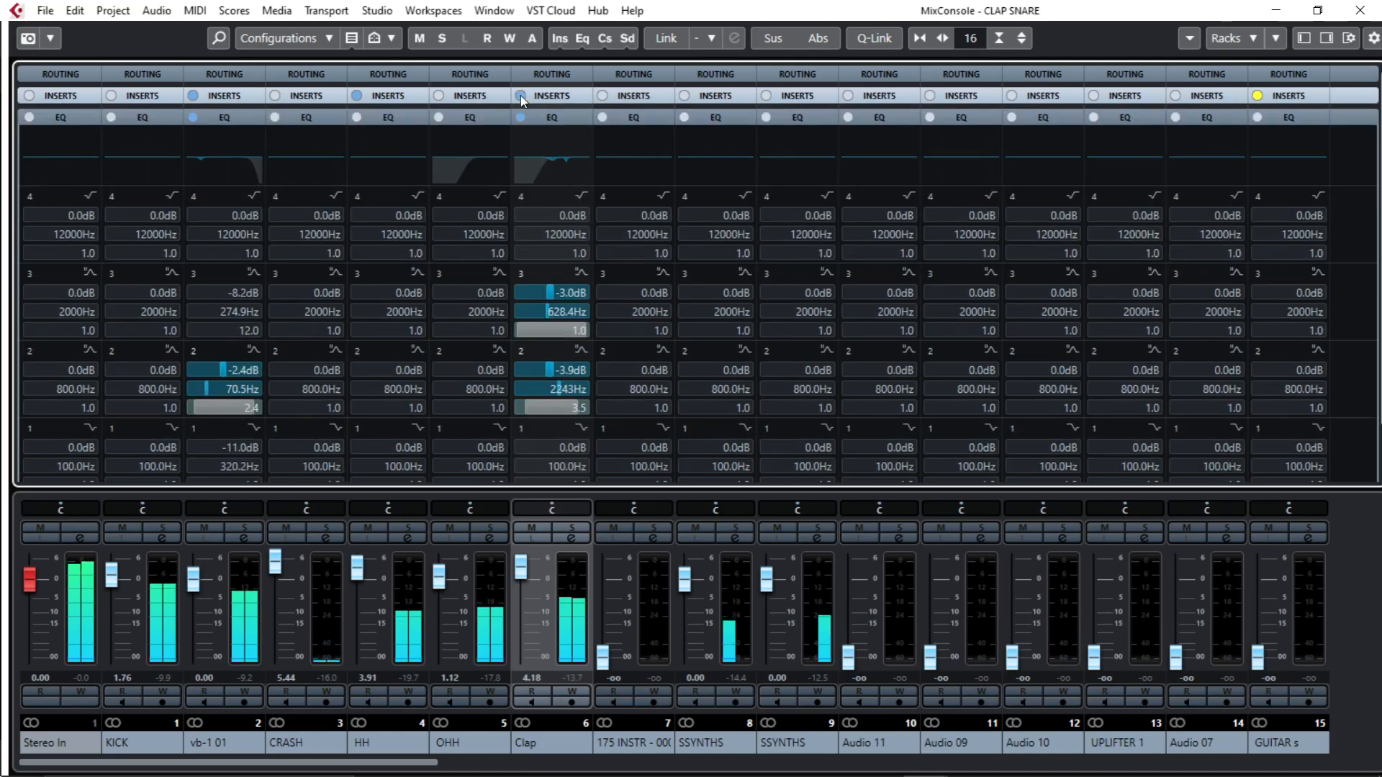
{"action": "left_click", "coordinate": [537, 97]}
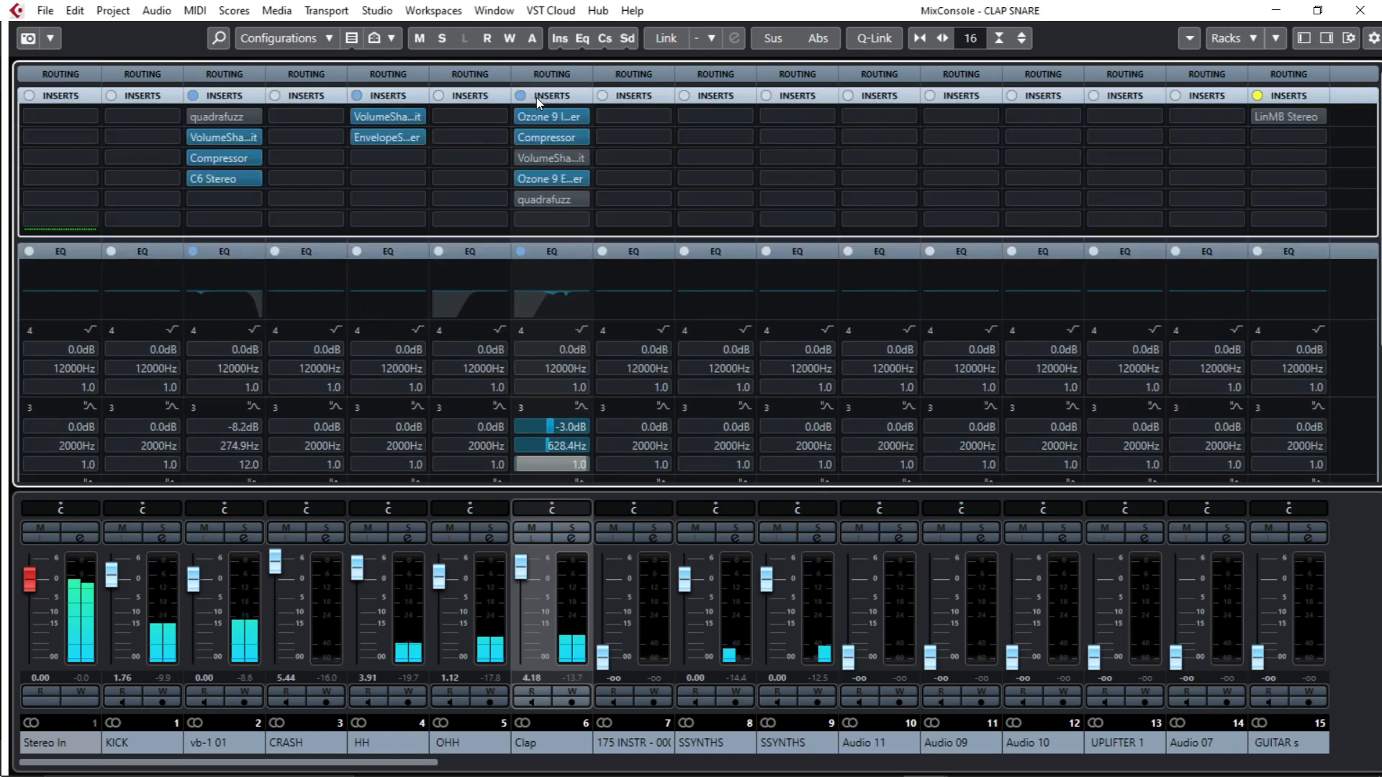
{"action": "mouse_move", "coordinate": [541, 143]}
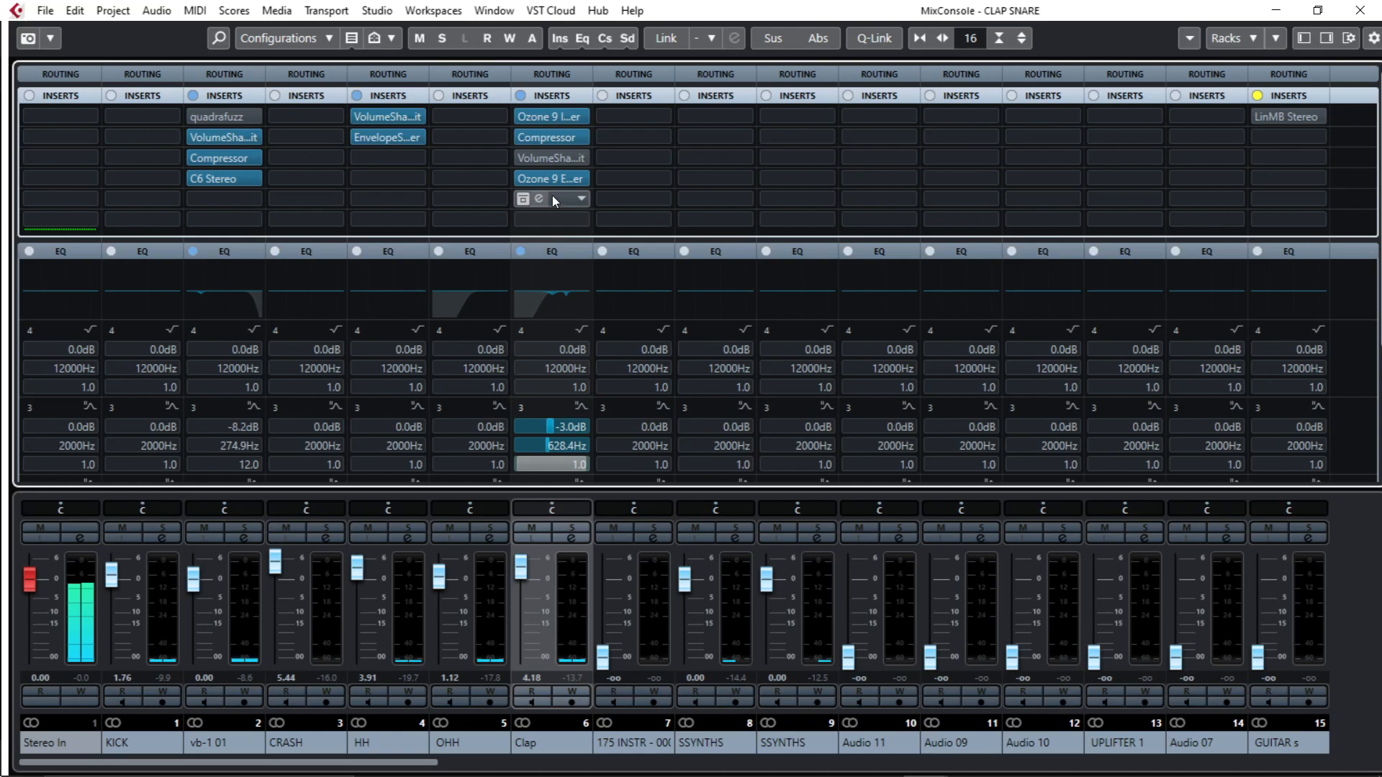